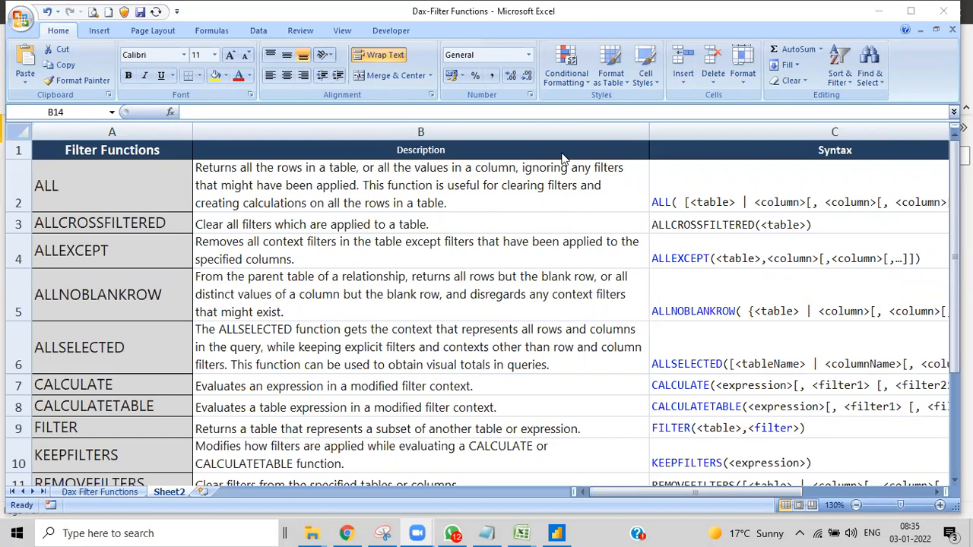
# Step: Review the list of DAX filter functions with their descriptions and select the CALCULATE entry
pyautogui.click(936, 36)
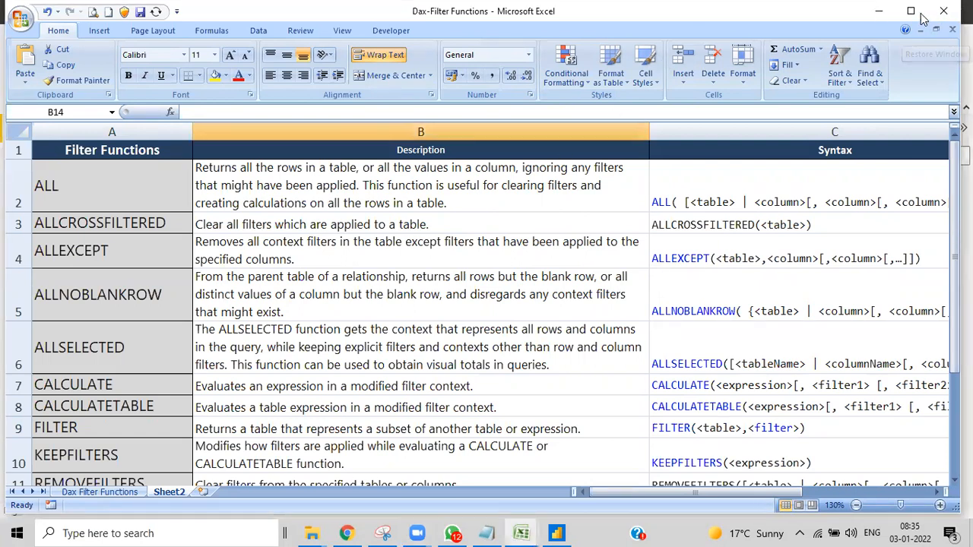
pyautogui.click(911, 10)
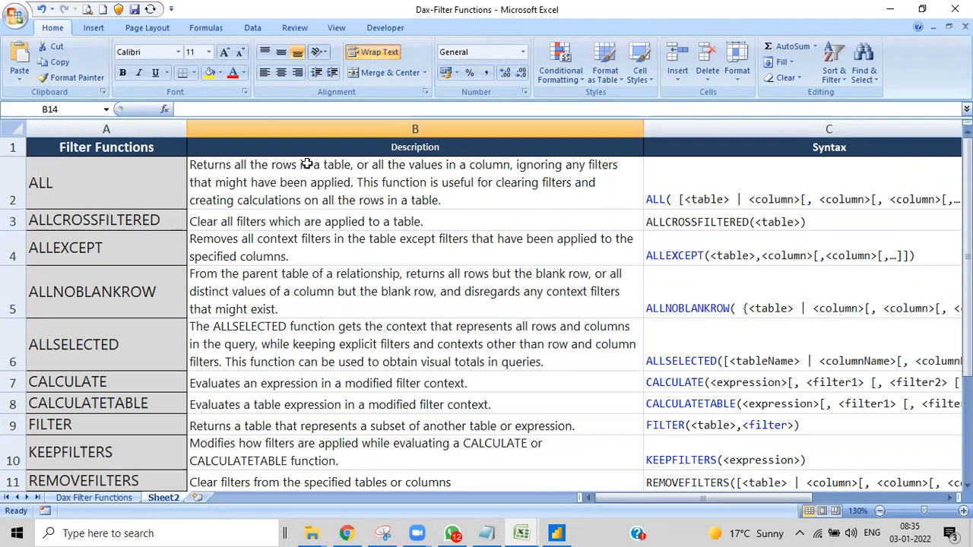
pyautogui.scroll(-3, 114, 452)
pyautogui.scroll(3, 112, 454)
pyautogui.scroll(-1, 237, 402)
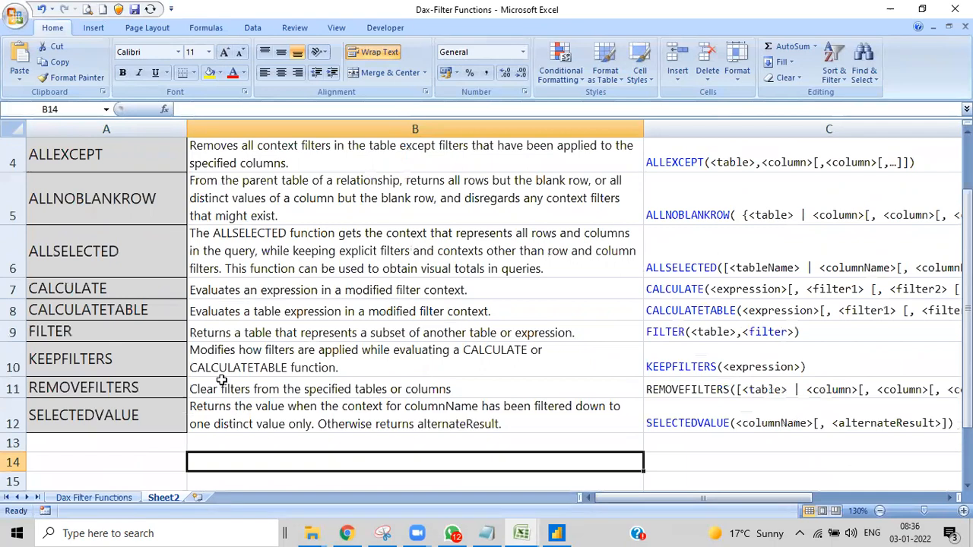
pyautogui.click(132, 288)
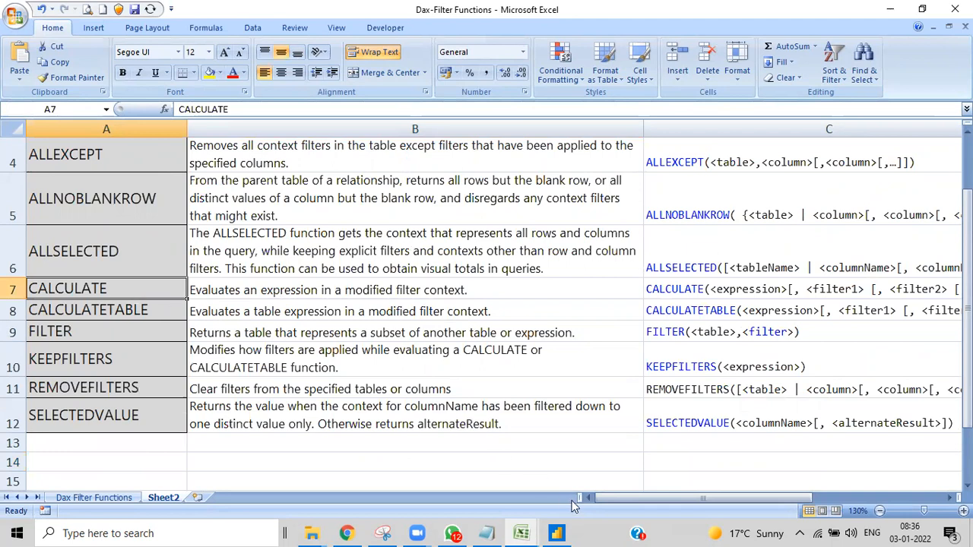
# Step: Switch to Power BI Desktop and expand the Orders table to look through its fields
pyautogui.moveTo(559, 533)
pyautogui.click(557, 532)
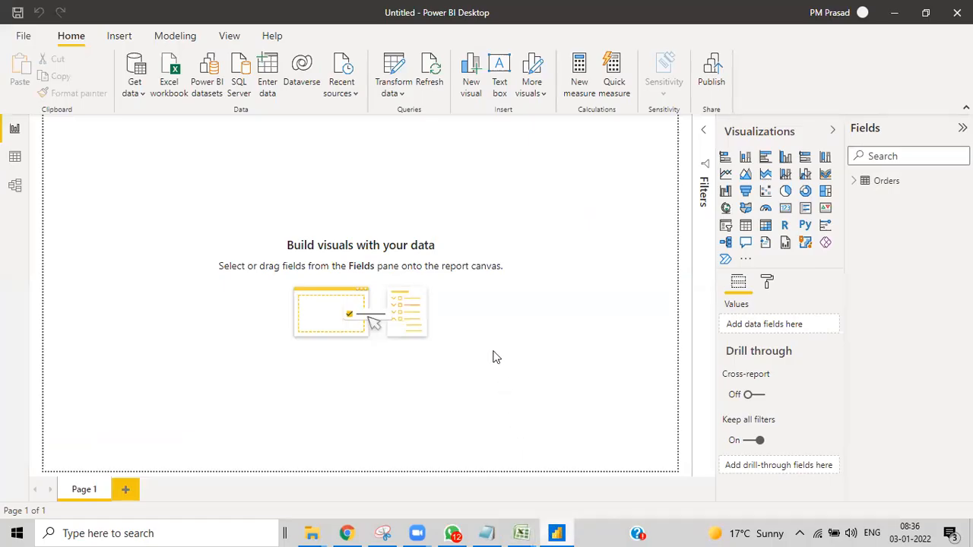
pyautogui.click(856, 183)
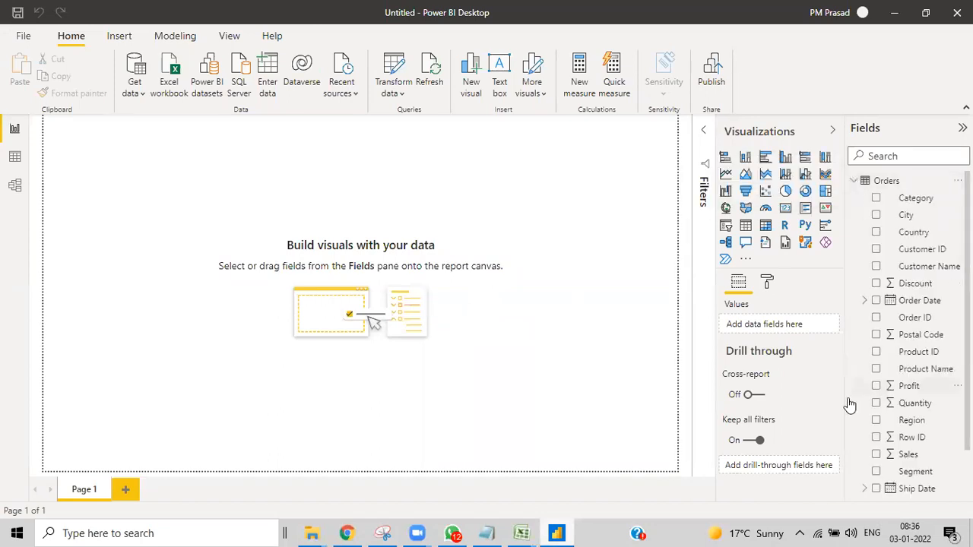
pyautogui.scroll(-2, 931, 354)
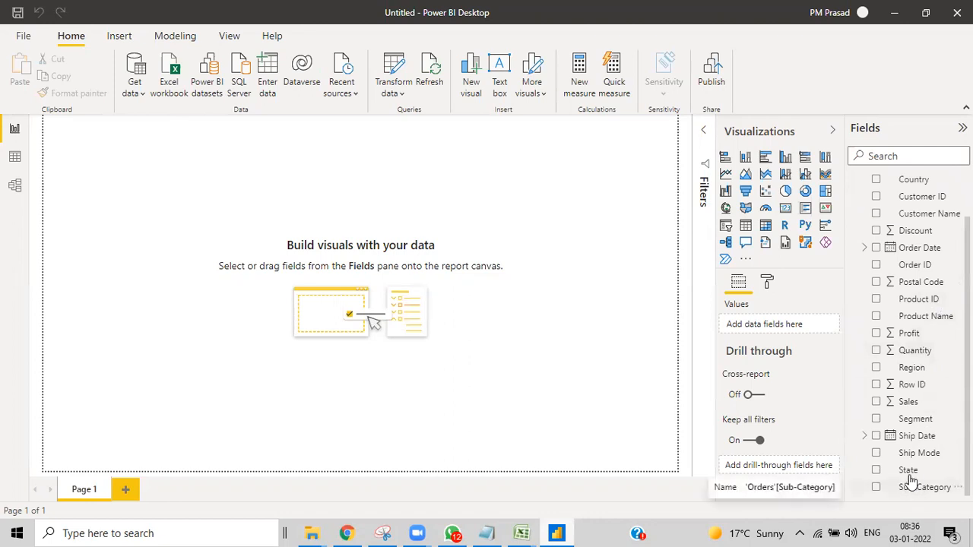
pyautogui.scroll(2, 912, 470)
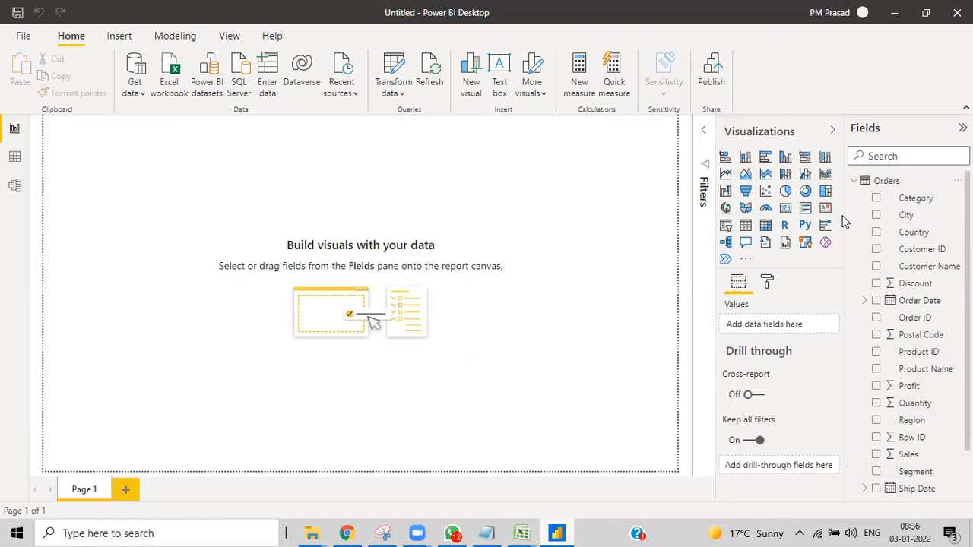
# Step: Create a new measure in the Orders table and begin its formula with total sales=sum(
pyautogui.rightClick(867, 186)
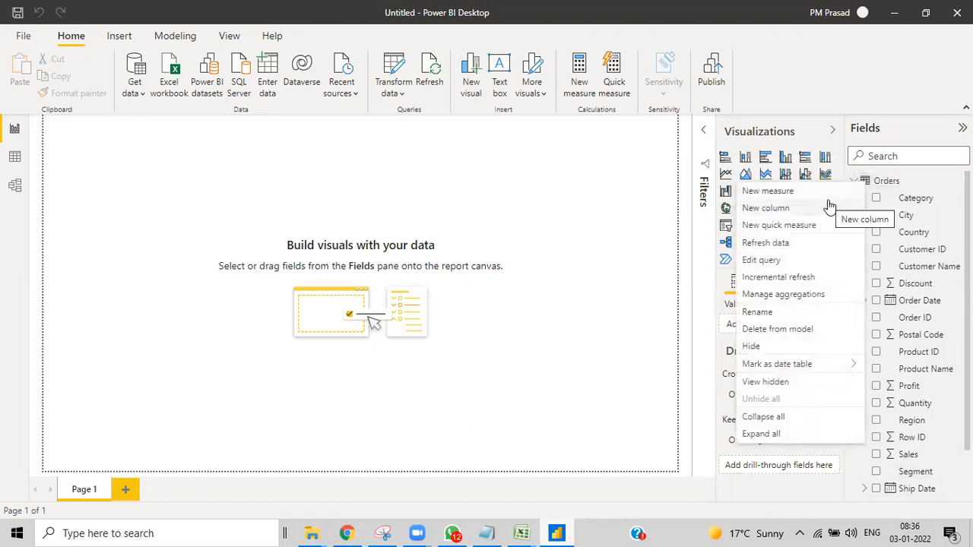
pyautogui.click(760, 192)
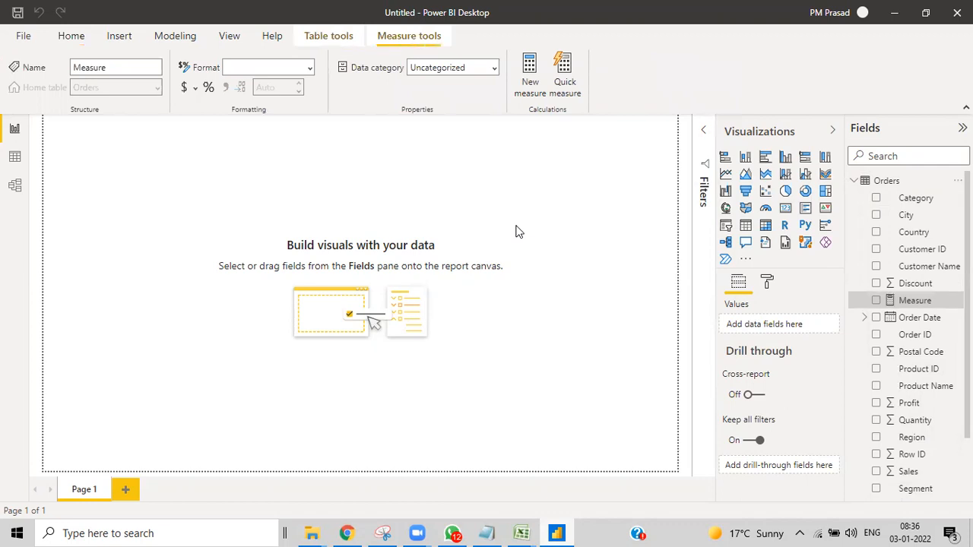
pyautogui.press('BackSpace')
pyautogui.write('total sa')
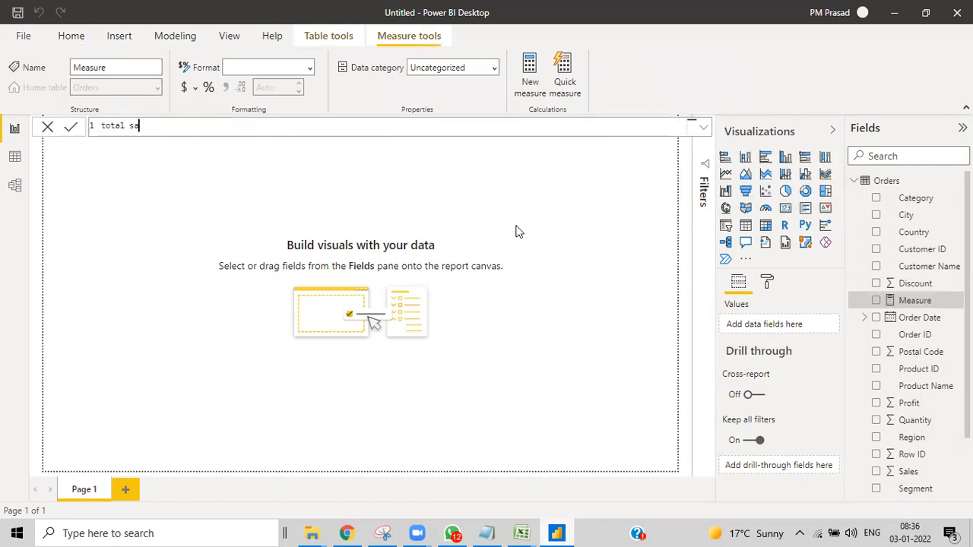
pyautogui.write('les=')
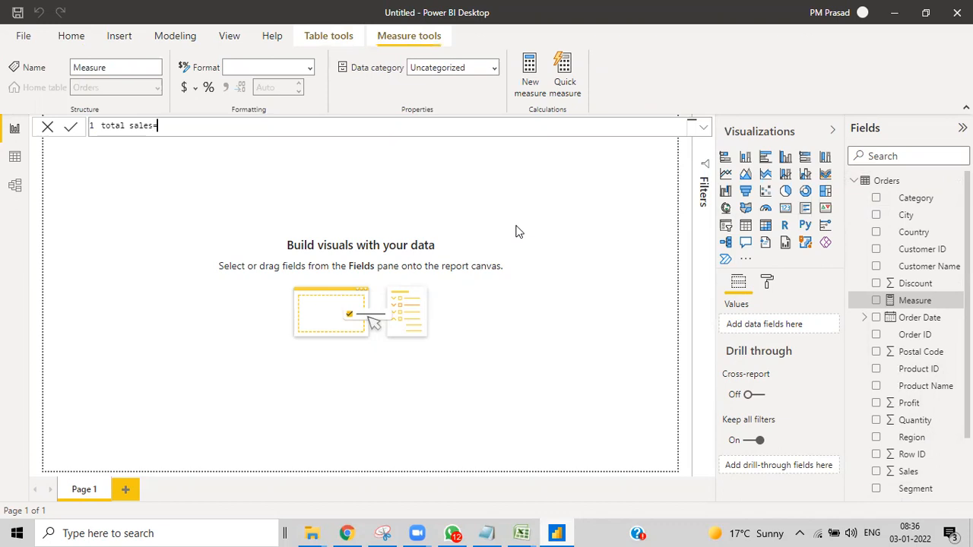
pyautogui.write('s')
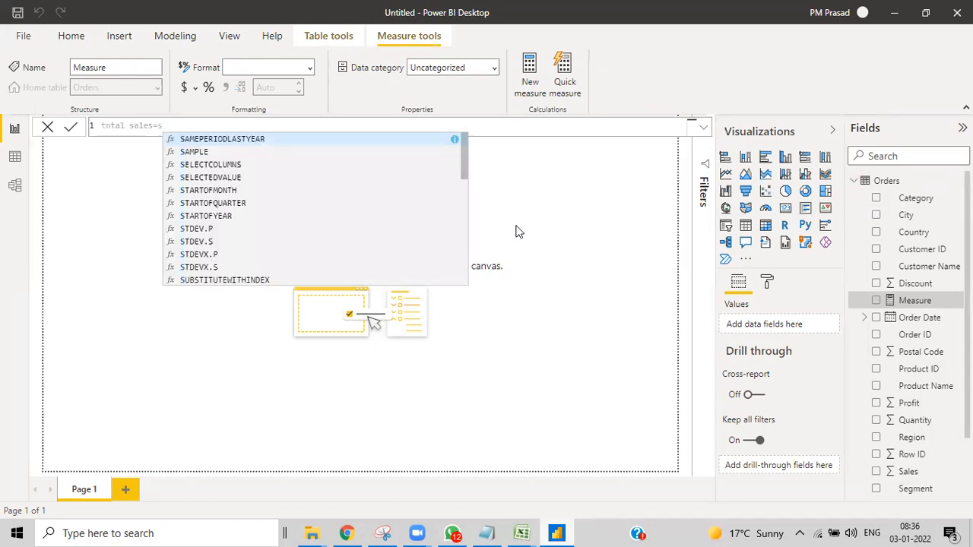
pyautogui.write('um')
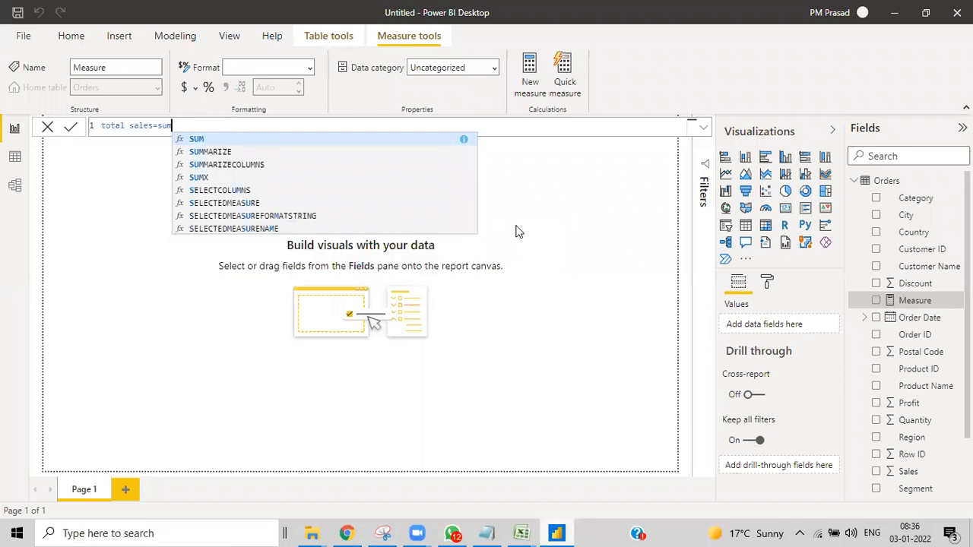
pyautogui.write('(')
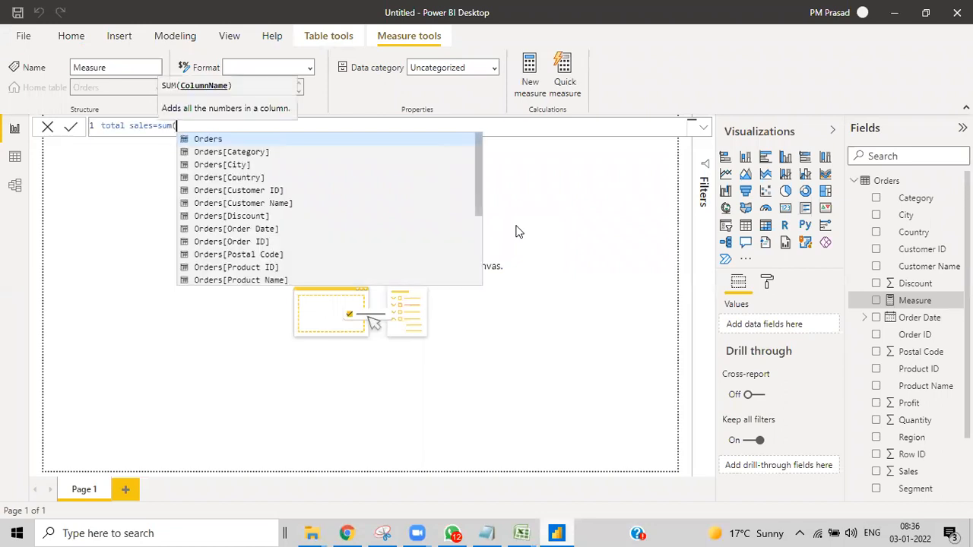
pyautogui.write('sales')
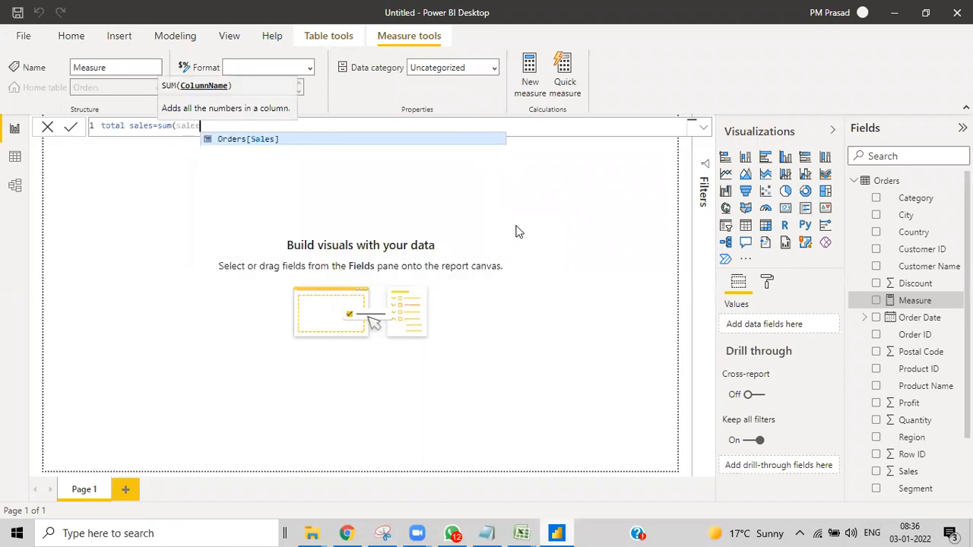
pyautogui.write(')')
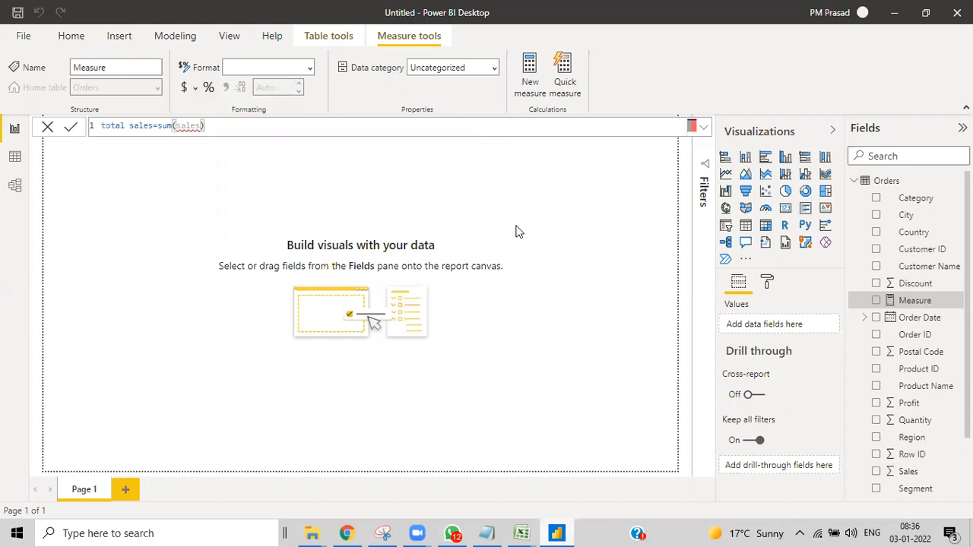
pyautogui.press('BackSpace')
pyautogui.press('BackSpace')
pyautogui.press('BackSpace')
pyautogui.press('BackSpace')
pyautogui.press('BackSpace')
pyautogui.press('BackSpace')
# Step: Complete the total sales formula with the Orders[Sales] column as the SUM argument and commit the measure
pyautogui.write('sal')
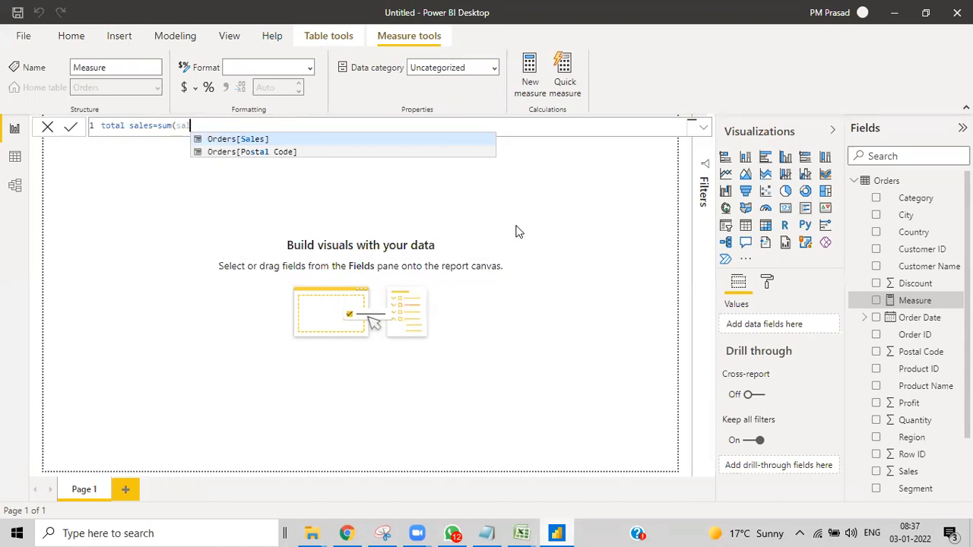
pyautogui.press('Tab')
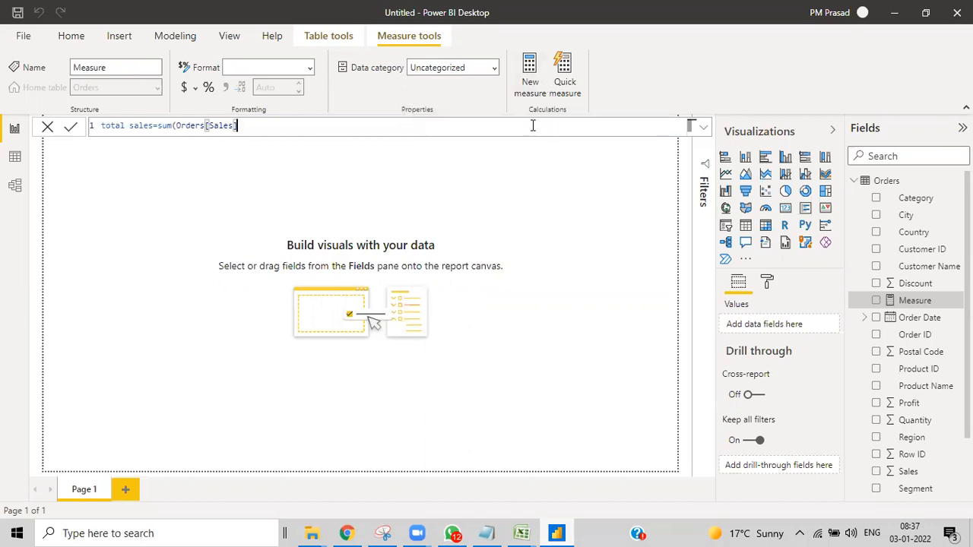
pyautogui.write(')')
pyautogui.press('Return')
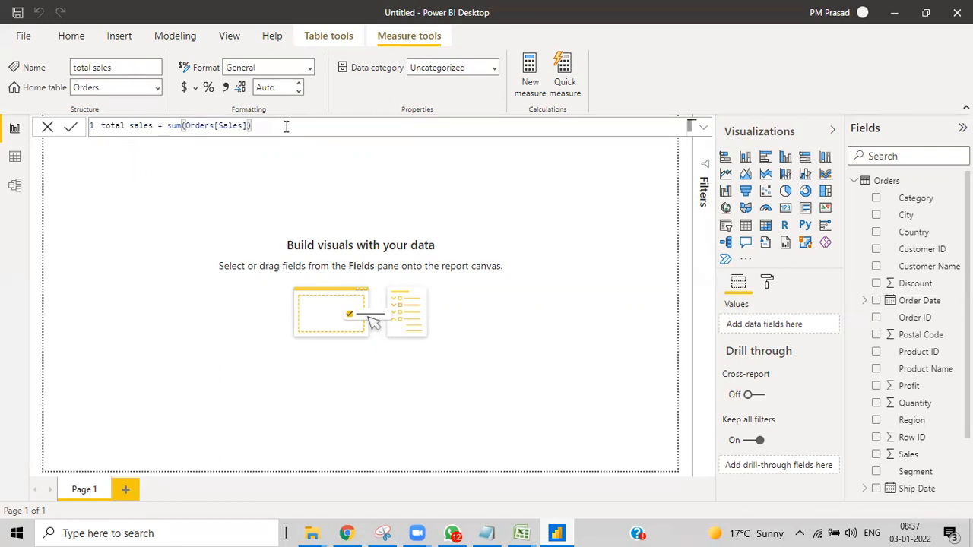
pyautogui.click(209, 290)
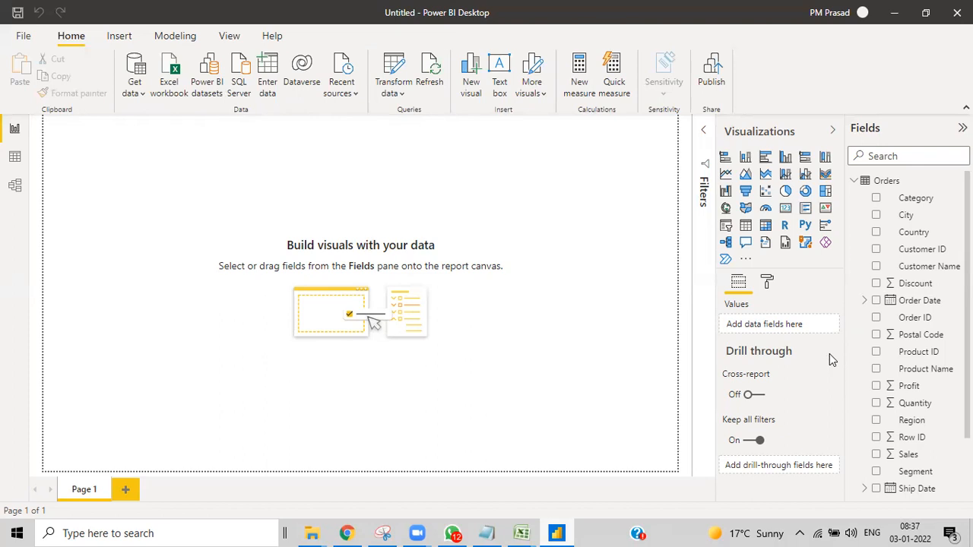
# Step: Add an enlarged table visual to the report canvas and show the Sub-Category field in it
pyautogui.scroll(-2, 947, 380)
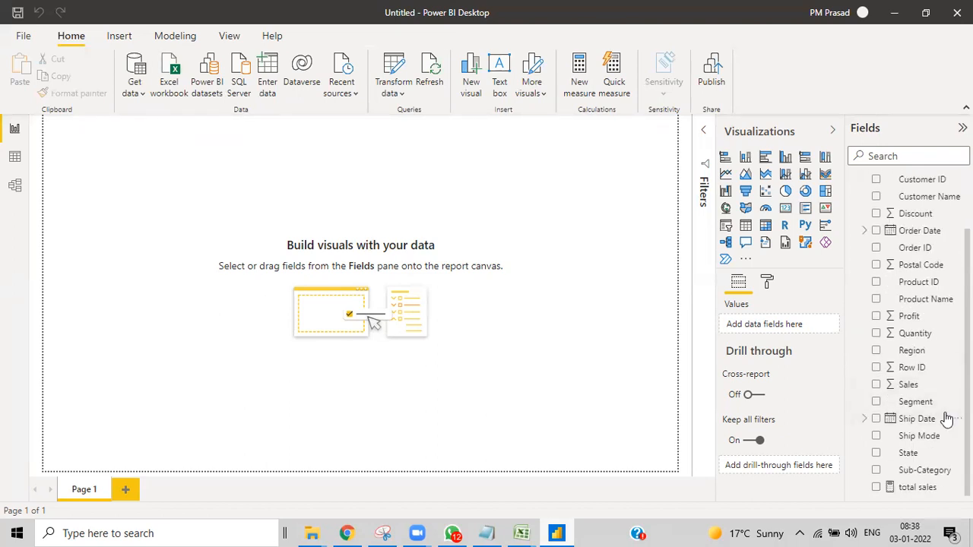
pyautogui.click(746, 226)
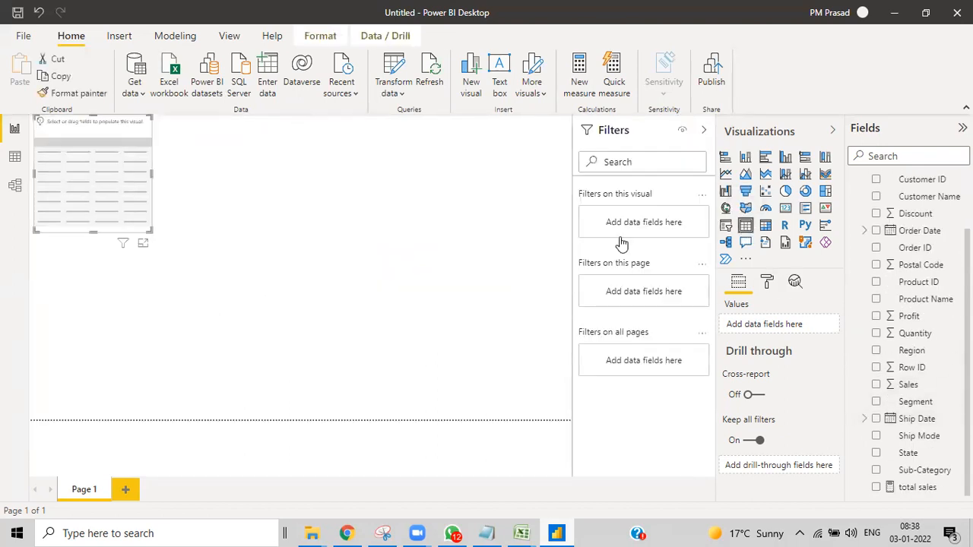
pyautogui.moveTo(117, 225); pyautogui.dragTo(288, 260)
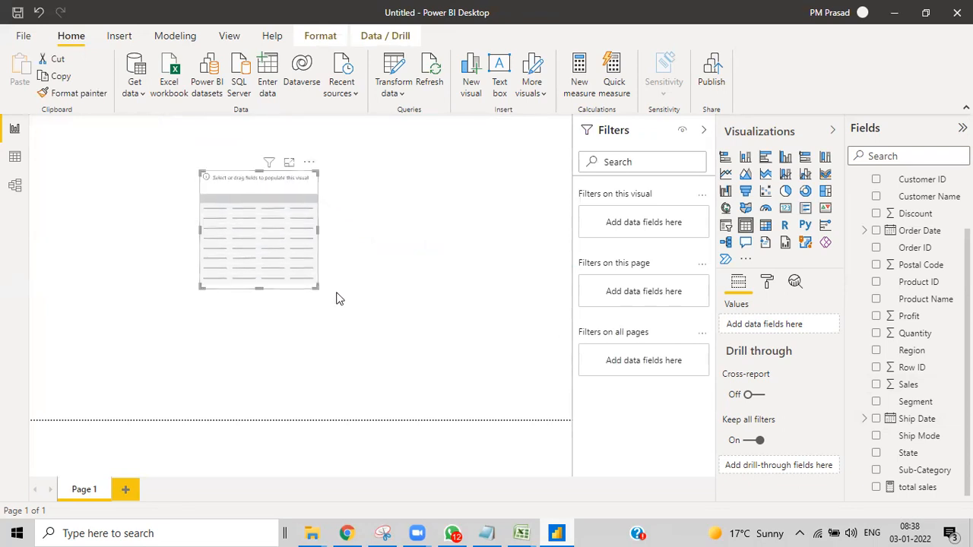
pyautogui.moveTo(321, 288); pyautogui.dragTo(393, 389)
pyautogui.moveTo(334, 309); pyautogui.dragTo(302, 296)
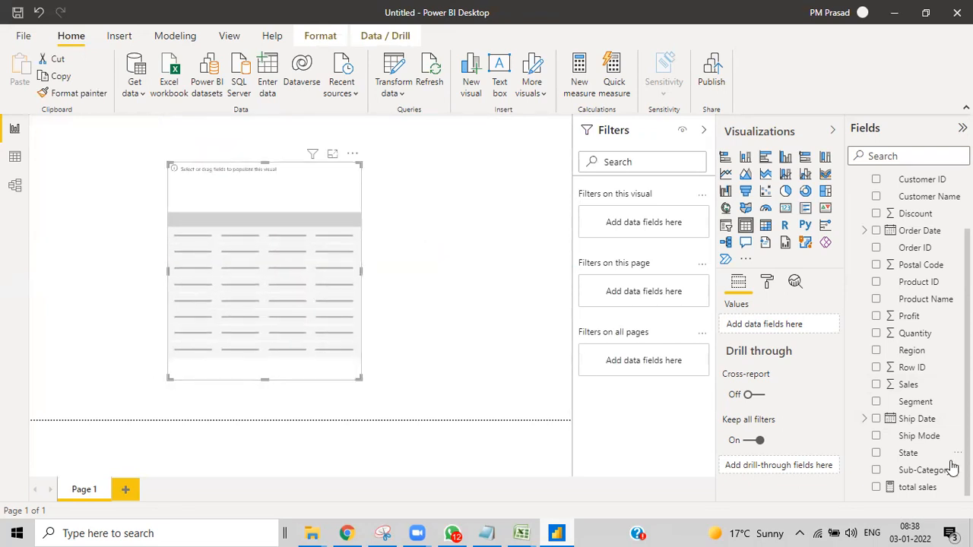
pyautogui.moveTo(921, 471); pyautogui.dragTo(289, 303)
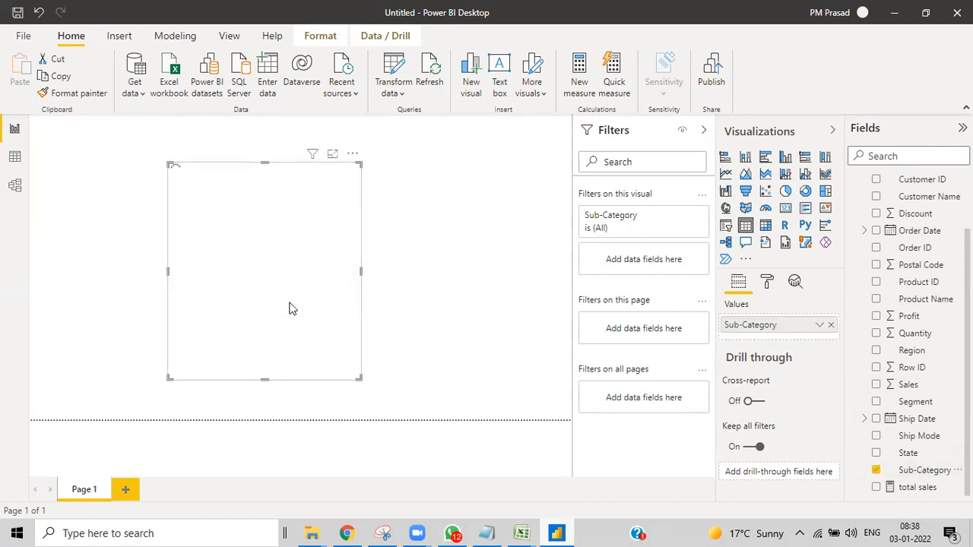
pyautogui.click(479, 200)
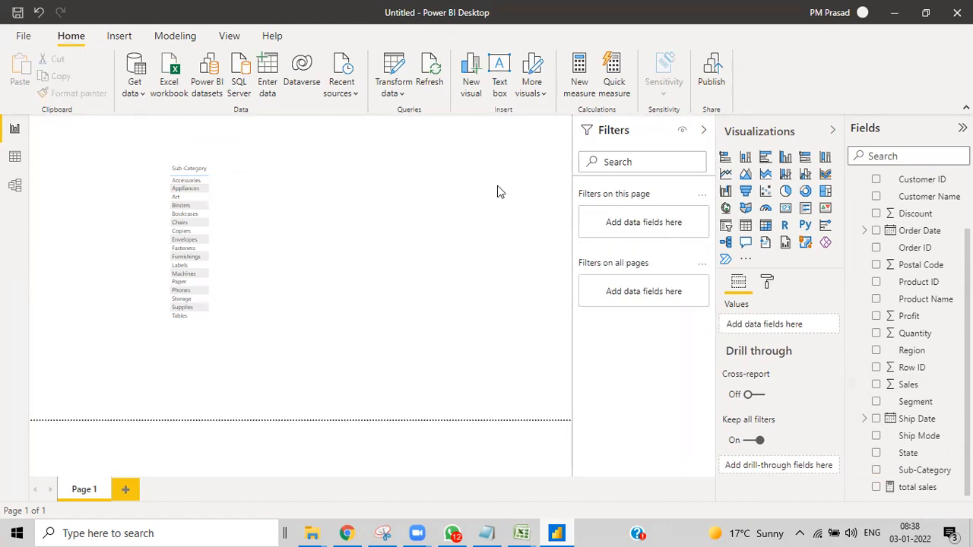
# Step: Add a shorter card visual at the canvas's upper right, beside the table, showing the total sales measure
pyautogui.click(785, 209)
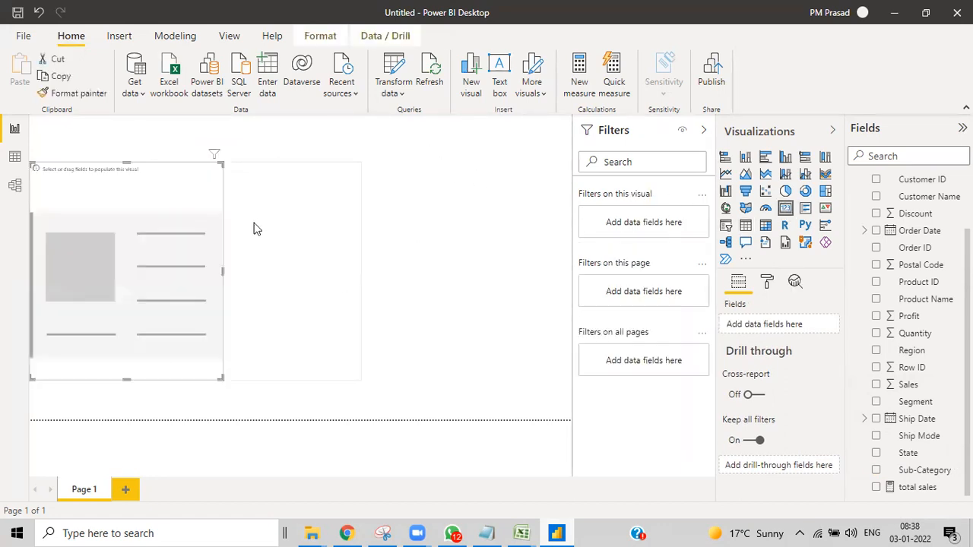
pyautogui.moveTo(130, 380); pyautogui.dragTo(466, 209)
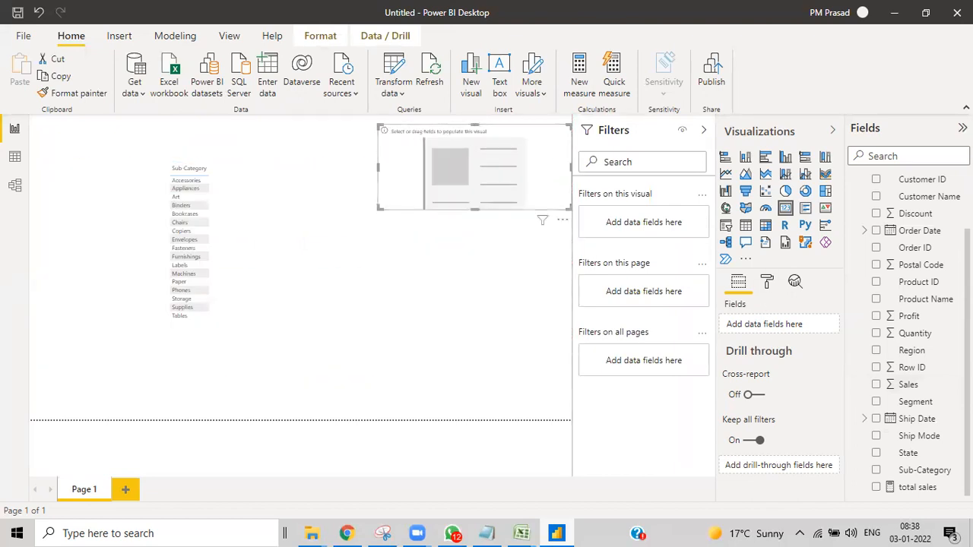
pyautogui.moveTo(916, 487); pyautogui.dragTo(479, 178)
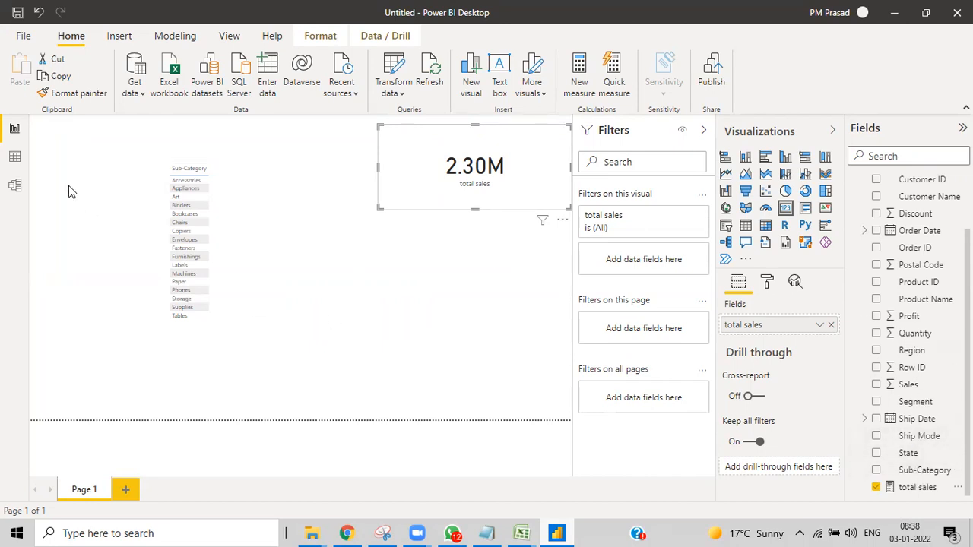
# Step: Examine the Orders data rows, including the sales, quantity, discount and profit columns, and return to the report
pyautogui.click(9, 158)
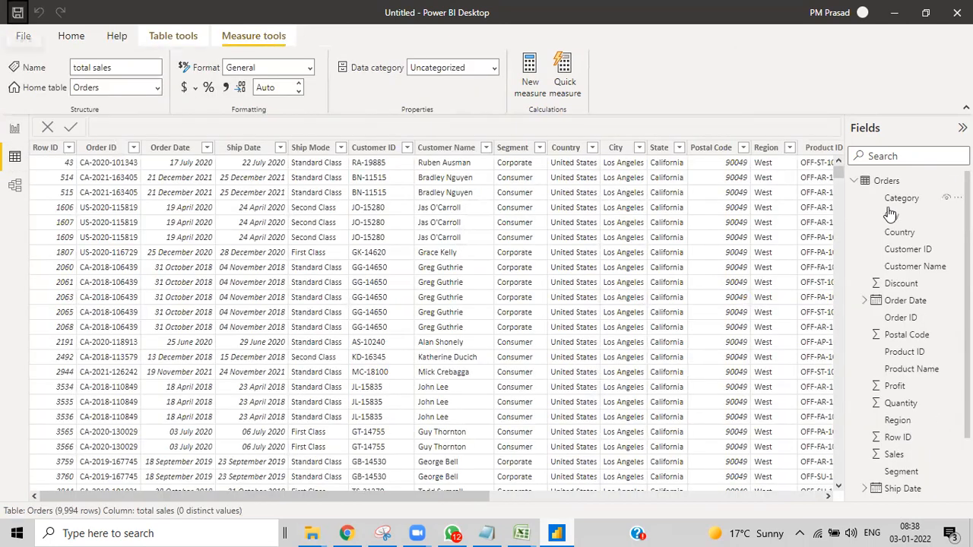
pyautogui.click(645, 497)
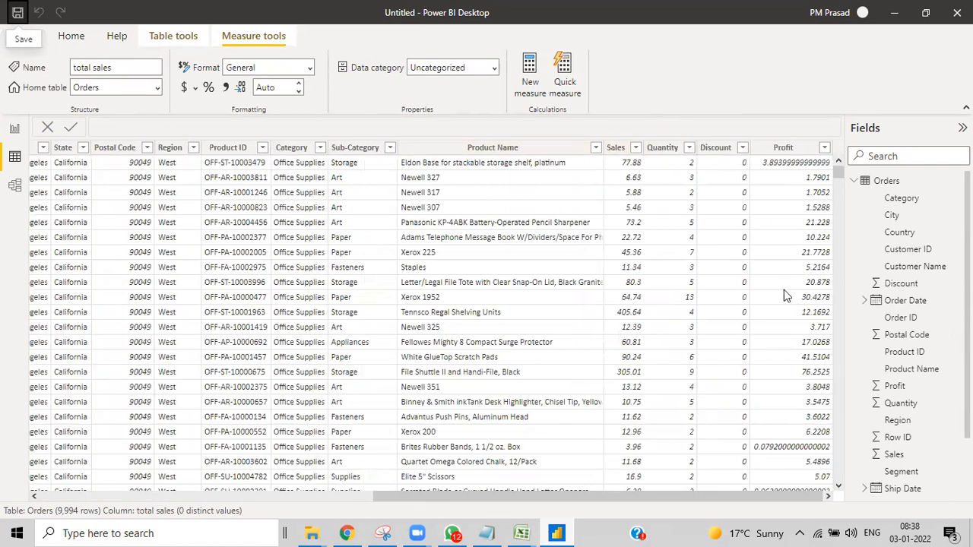
pyautogui.moveTo(839, 174)
pyautogui.mouseDown()
pyautogui.moveTo(827, 475)
pyautogui.moveTo(852, 165)
pyautogui.mouseUp()
pyautogui.click(14, 129)
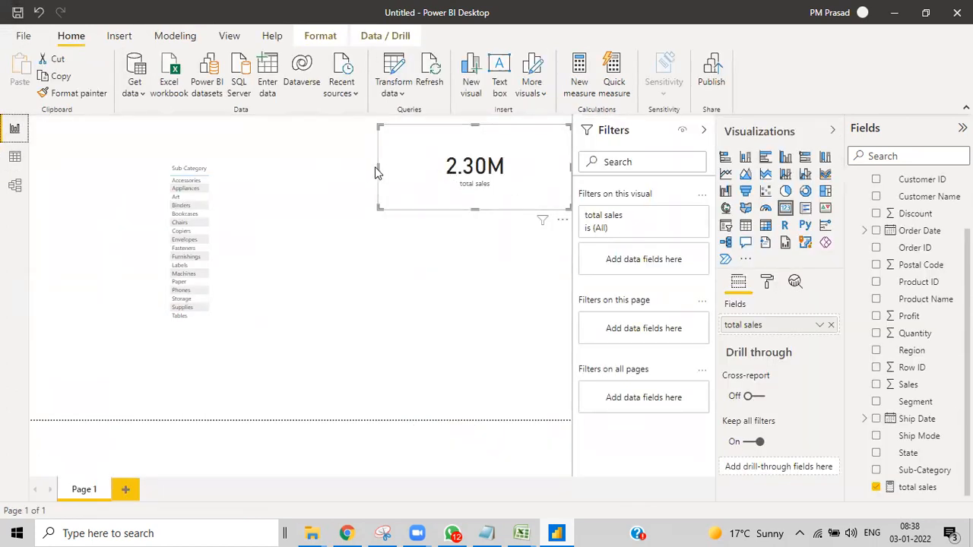
# Step: Narrow the total sales card and add the total sales measure to the Sub-Category table
pyautogui.moveTo(374, 166); pyautogui.dragTo(428, 172)
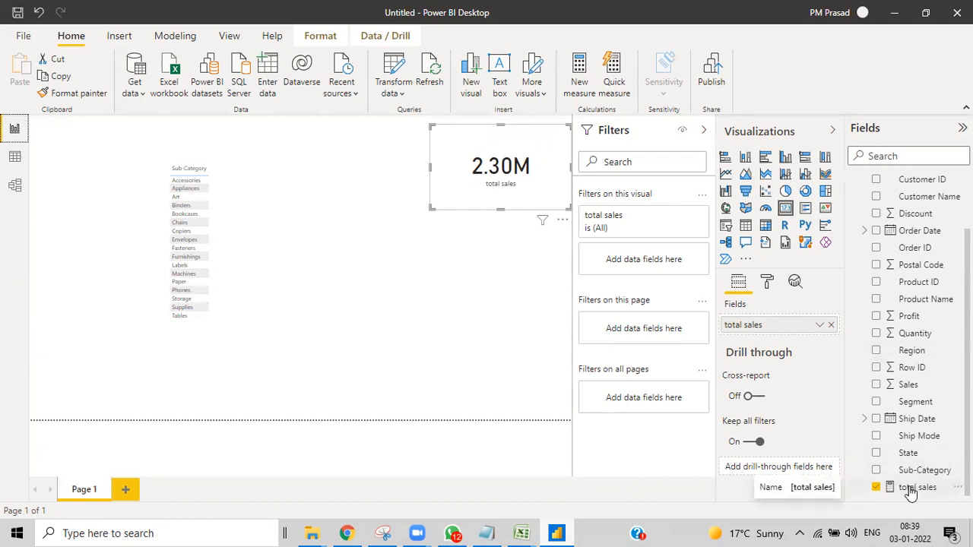
pyautogui.moveTo(911, 492); pyautogui.dragTo(250, 211)
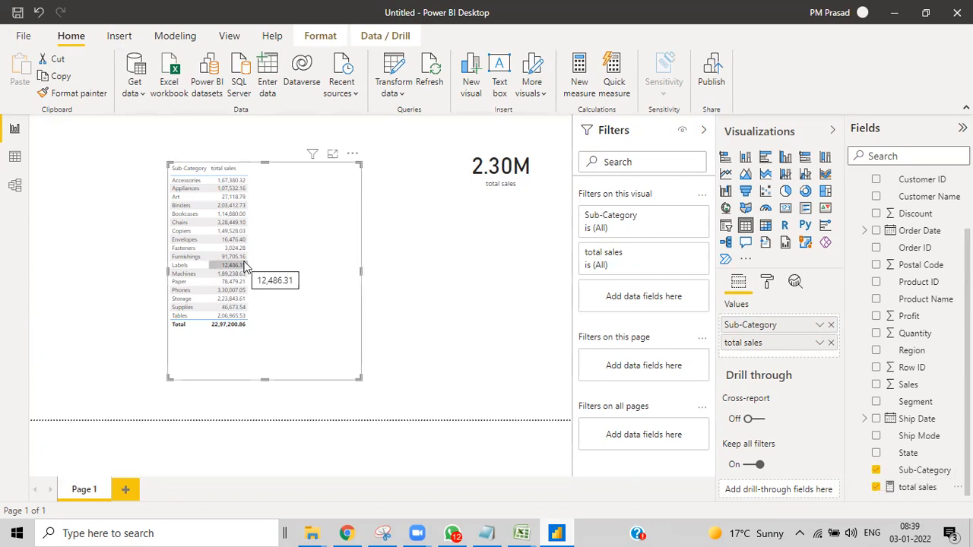
# Step: Shift the total sales card slightly and move the Sub-Category table toward the canvas's left edge
pyautogui.moveTo(452, 186)
pyautogui.mouseDown()
pyautogui.moveTo(406, 188)
pyautogui.moveTo(447, 184)
pyautogui.mouseUp()
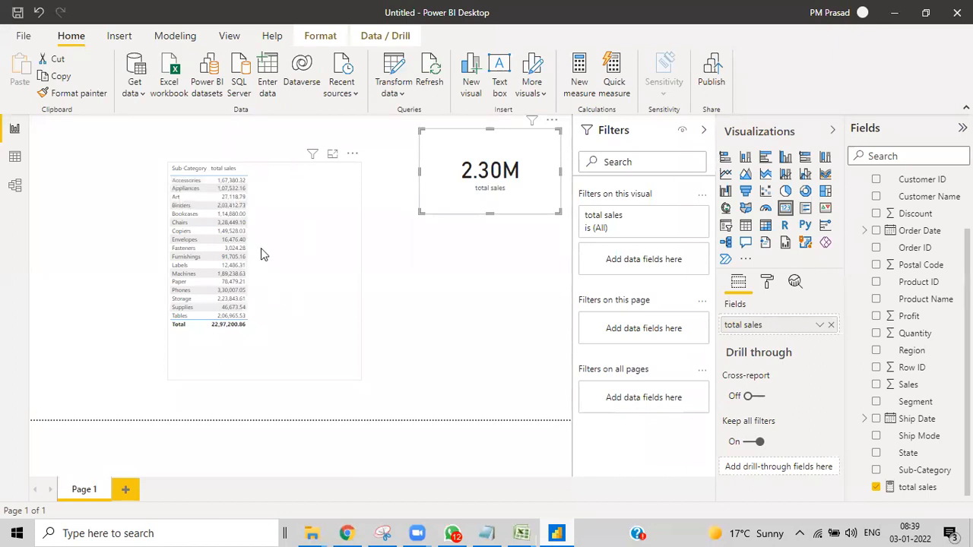
pyautogui.click(179, 184)
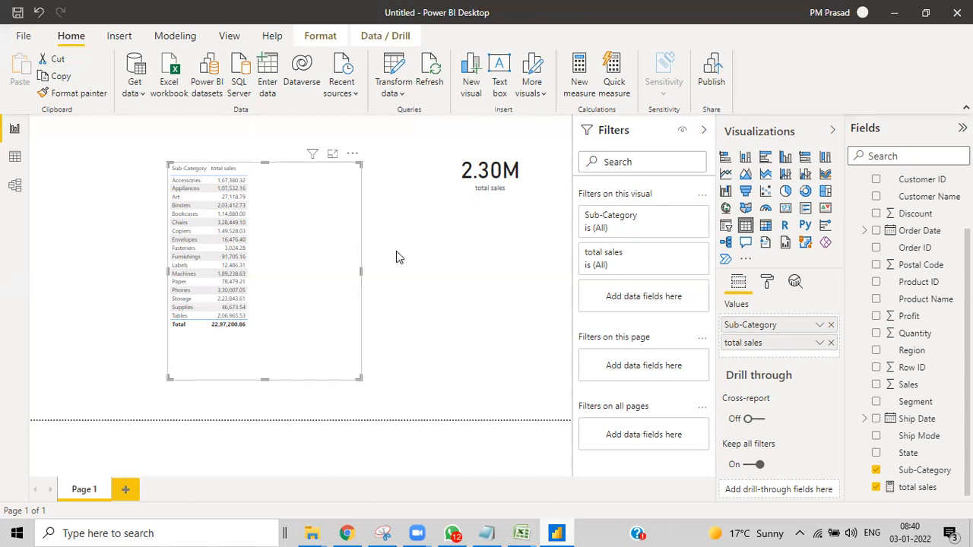
pyautogui.moveTo(339, 317); pyautogui.dragTo(215, 330)
pyautogui.click(358, 302)
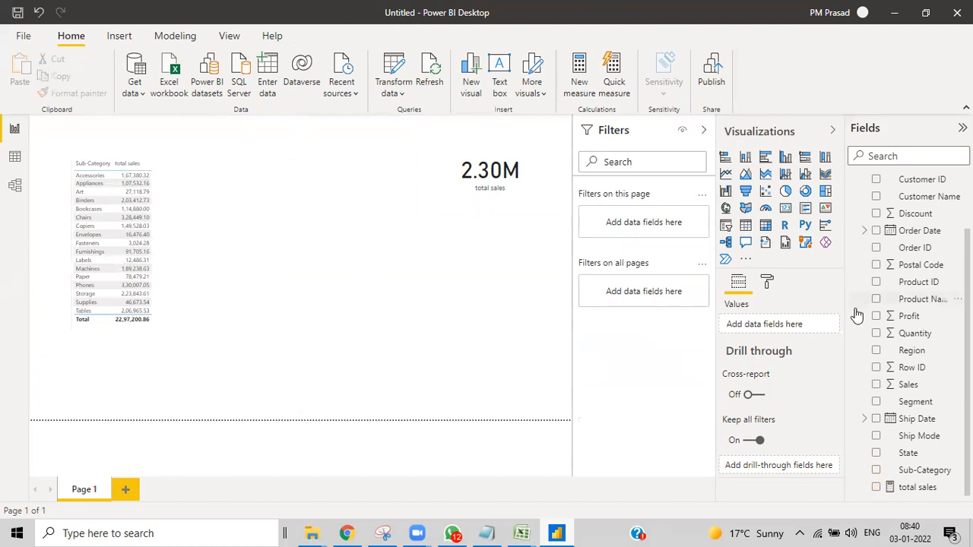
# Step: Create a second table visual beside the Sub-Category table showing Region with the total sales measure
pyautogui.moveTo(911, 351); pyautogui.dragTo(369, 265)
pyautogui.moveTo(917, 487); pyautogui.dragTo(354, 229)
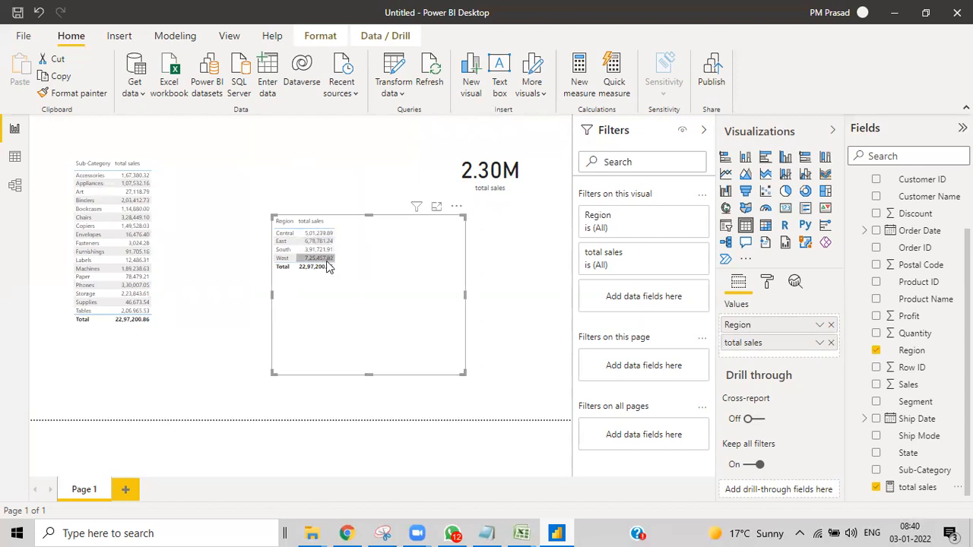
pyautogui.click(536, 195)
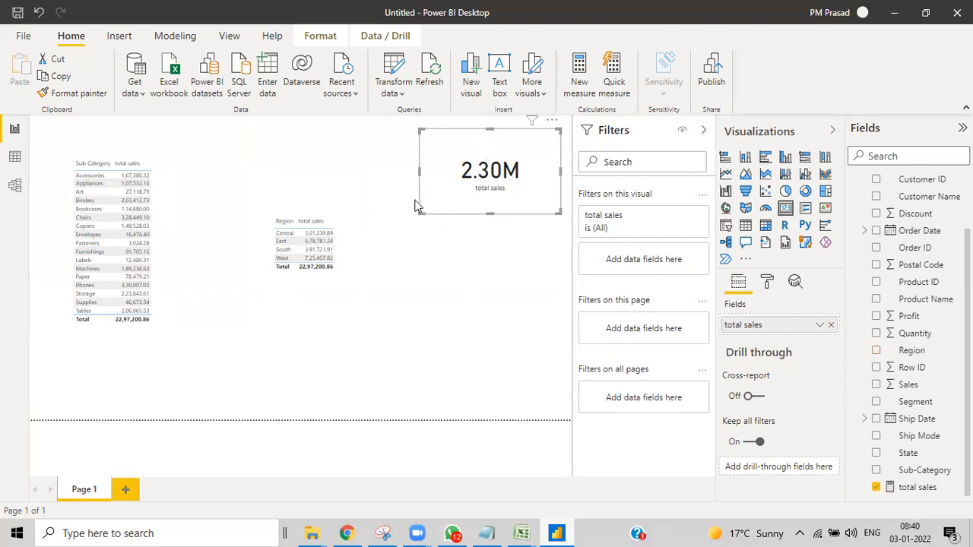
# Step: Rearrange the page with a shortened Sub-Category table beside the Region table and the total sales card beneath the Region table
pyautogui.click(425, 286)
pyautogui.moveTo(234, 313); pyautogui.dragTo(235, 335)
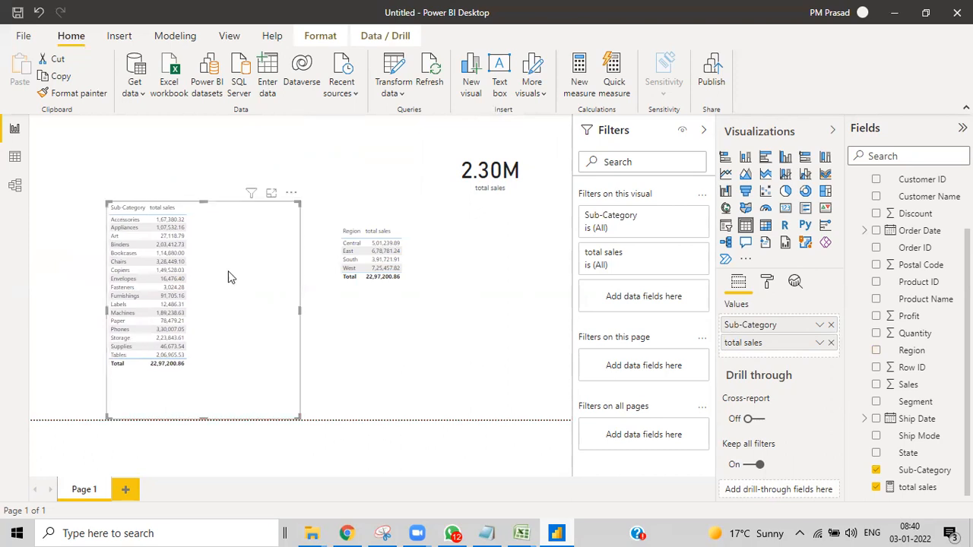
pyautogui.moveTo(203, 201); pyautogui.dragTo(205, 225)
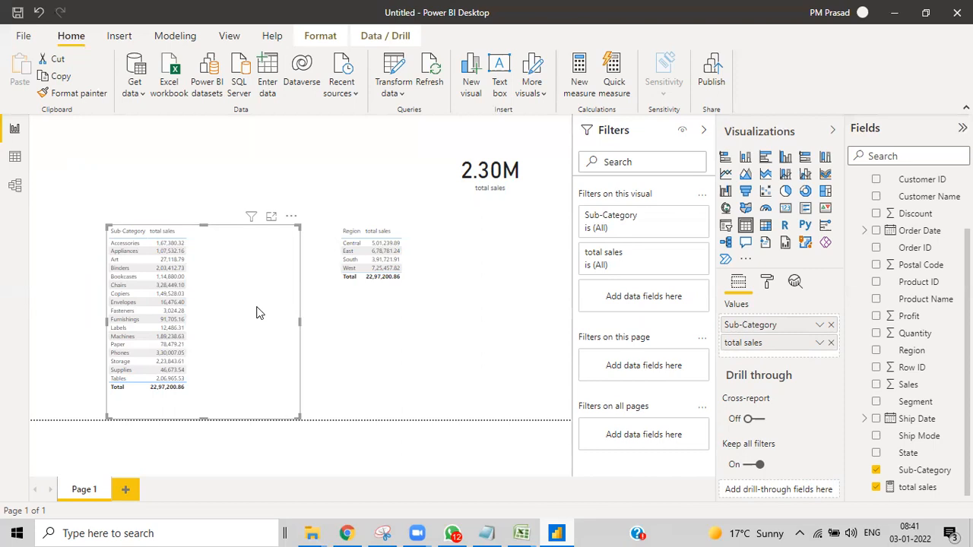
pyautogui.moveTo(258, 313); pyautogui.dragTo(258, 254)
pyautogui.moveTo(390, 319); pyautogui.dragTo(373, 267)
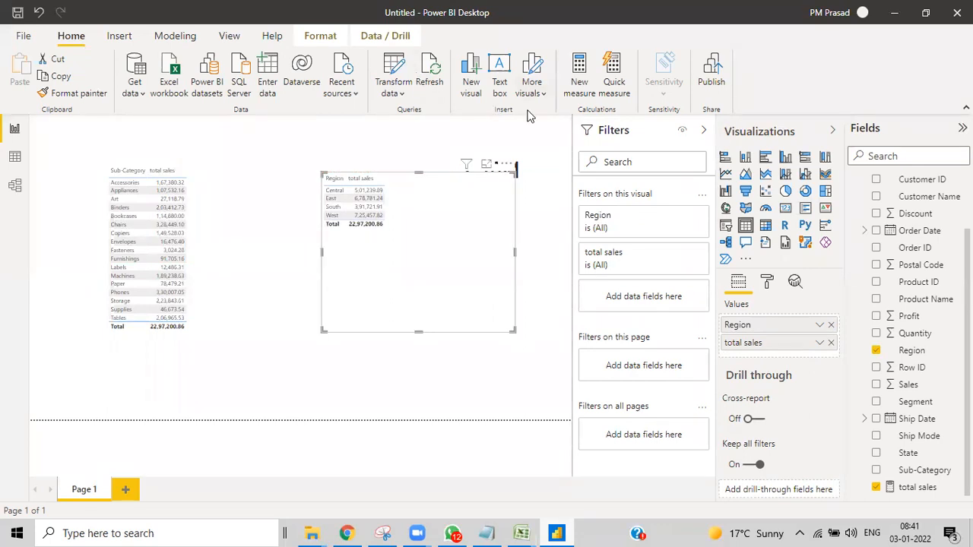
pyautogui.moveTo(479, 140); pyautogui.dragTo(373, 401)
pyautogui.moveTo(376, 263); pyautogui.dragTo(398, 266)
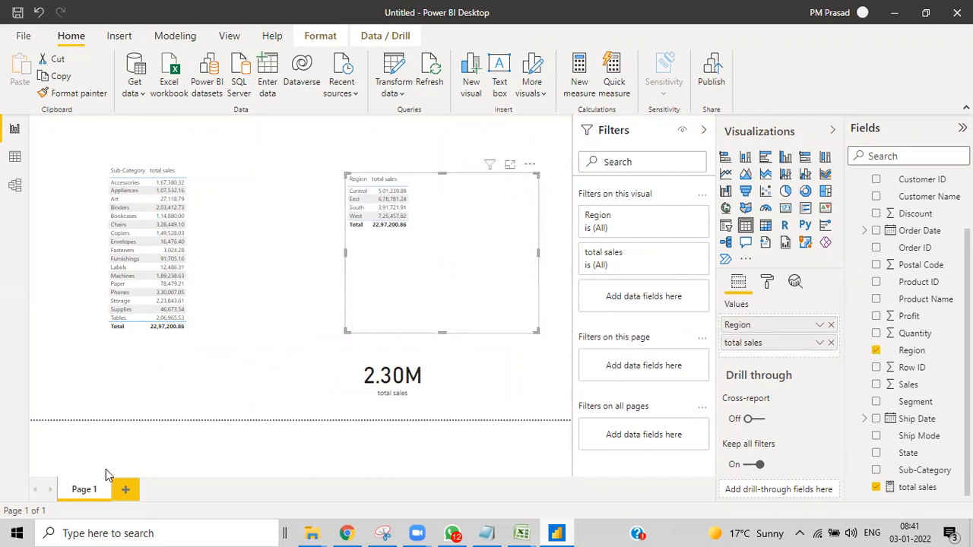
# Step: Add a second report page and place an enlarged empty table visual on it
pyautogui.click(124, 493)
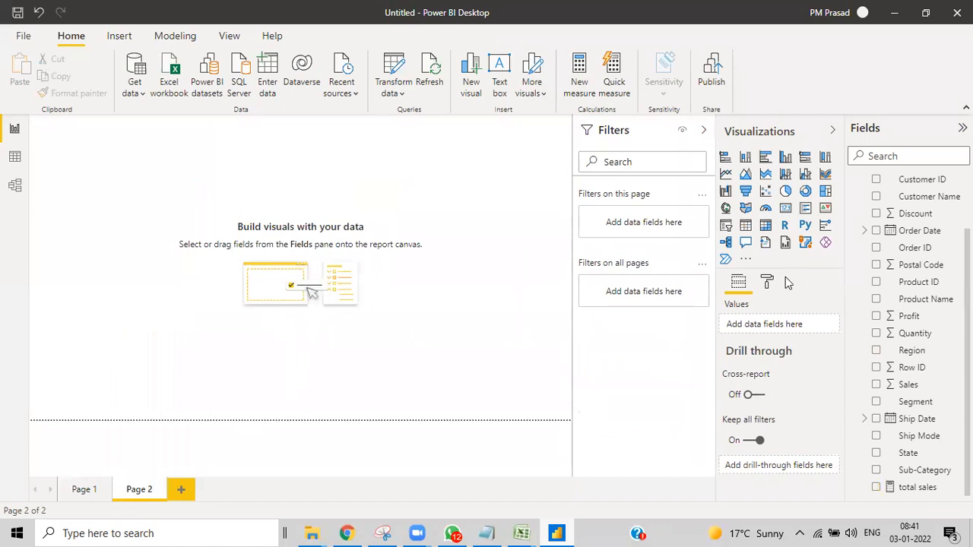
pyautogui.click(745, 230)
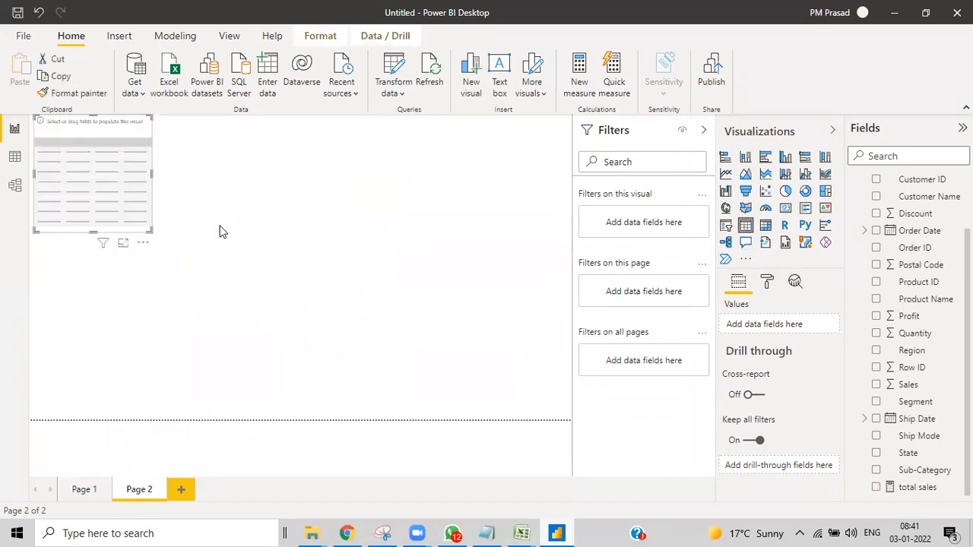
pyautogui.moveTo(144, 230); pyautogui.dragTo(462, 376)
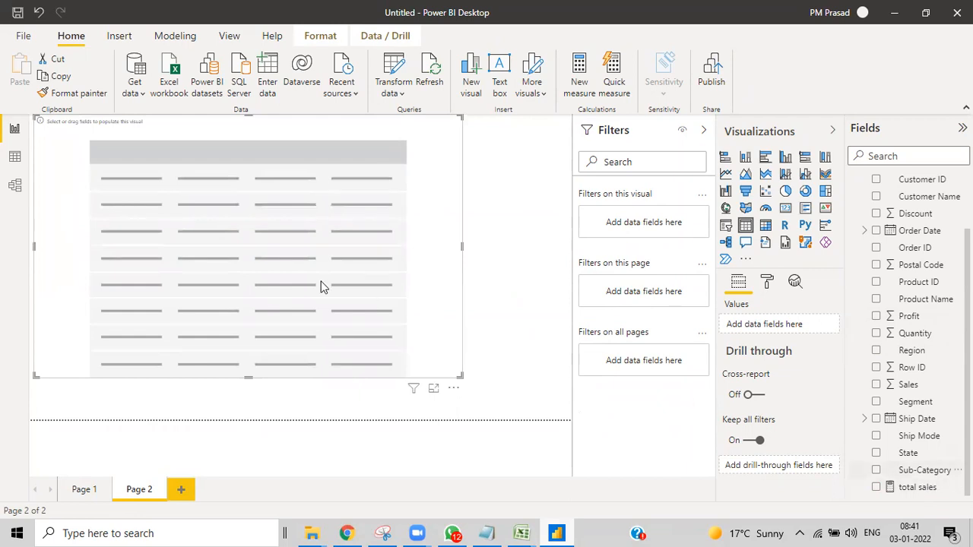
# Step: Fill the new table with Sub-Category and two total sales columns, and move it toward the middle of the page
pyautogui.click(875, 470)
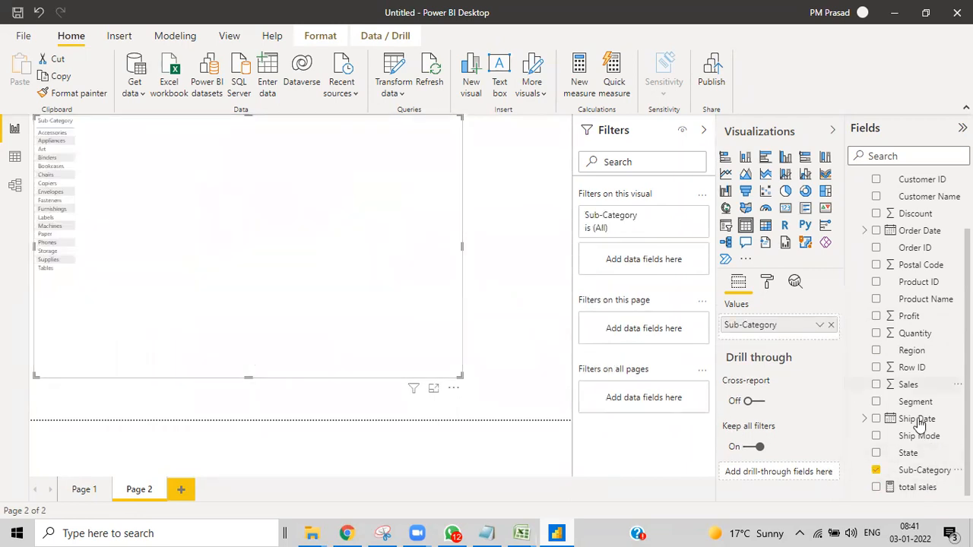
pyautogui.moveTo(924, 490); pyautogui.dragTo(424, 252)
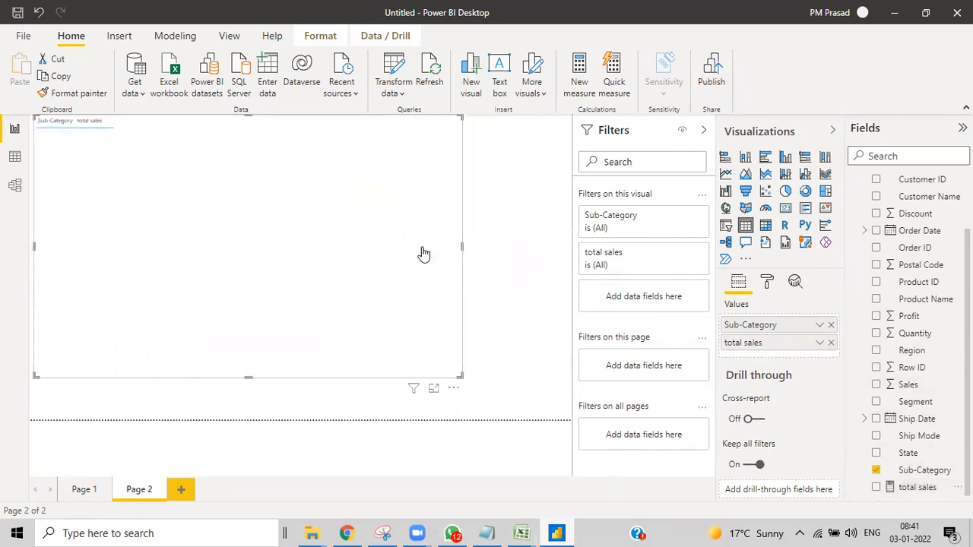
pyautogui.moveTo(274, 188); pyautogui.dragTo(325, 276)
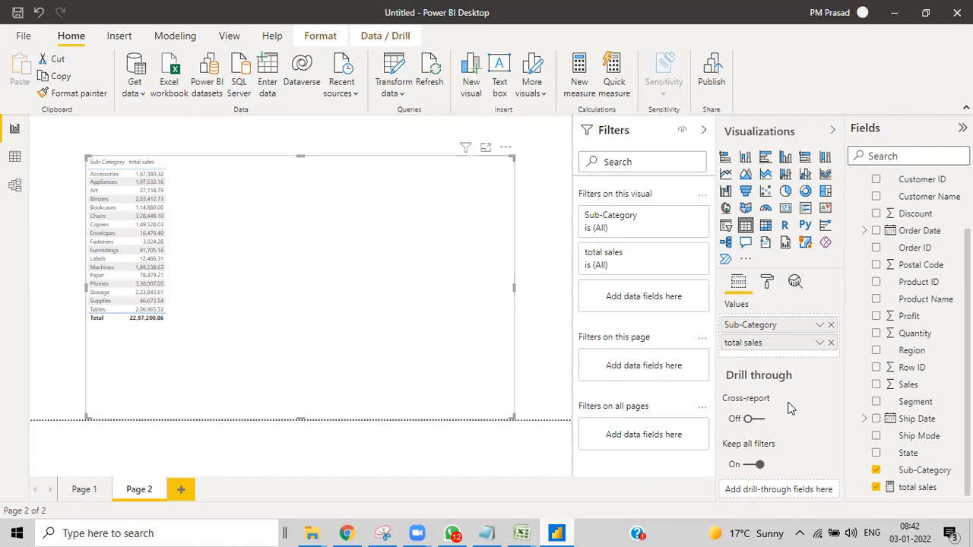
pyautogui.moveTo(918, 487); pyautogui.dragTo(254, 236)
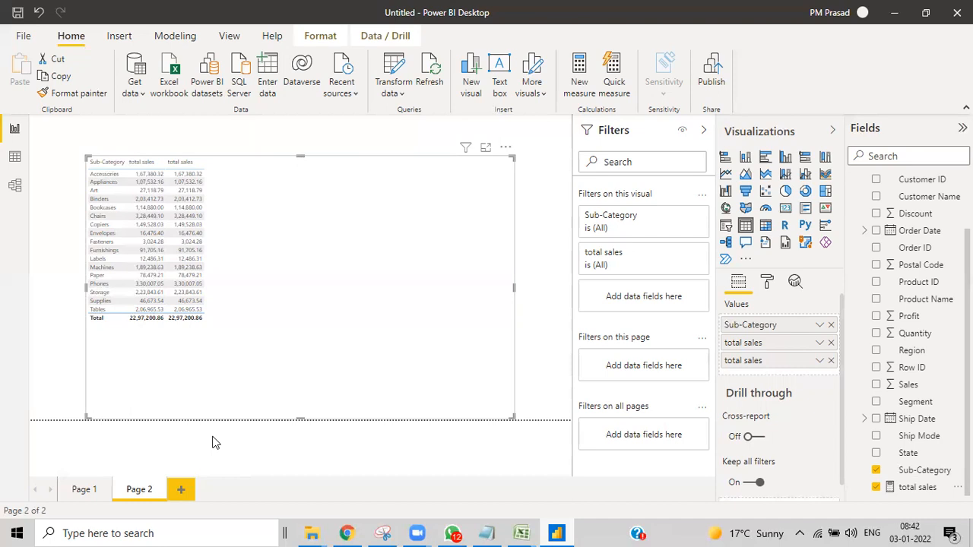
# Step: Create a new measure in the Orders table and clear its default formula text
pyautogui.scroll(2, 897, 281)
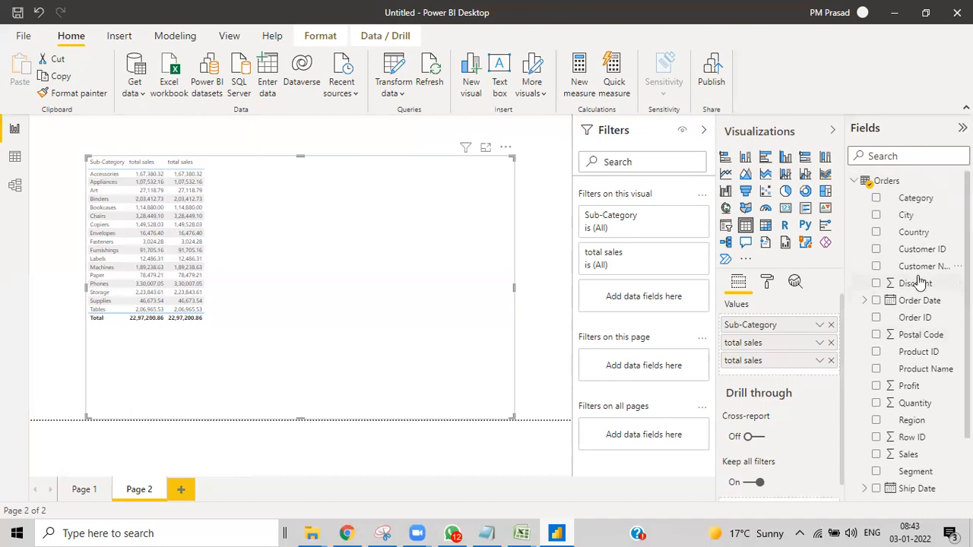
pyautogui.rightClick(897, 188)
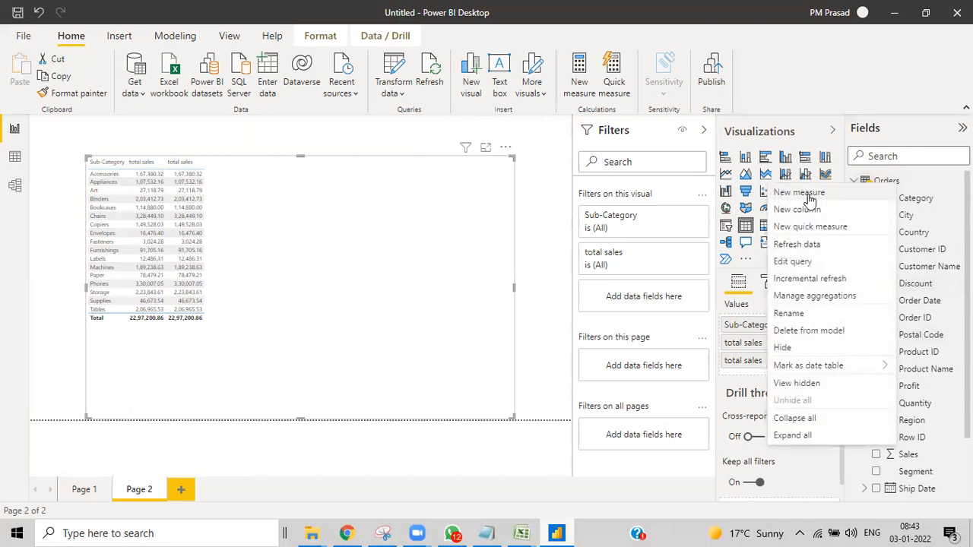
pyautogui.press('Escape')
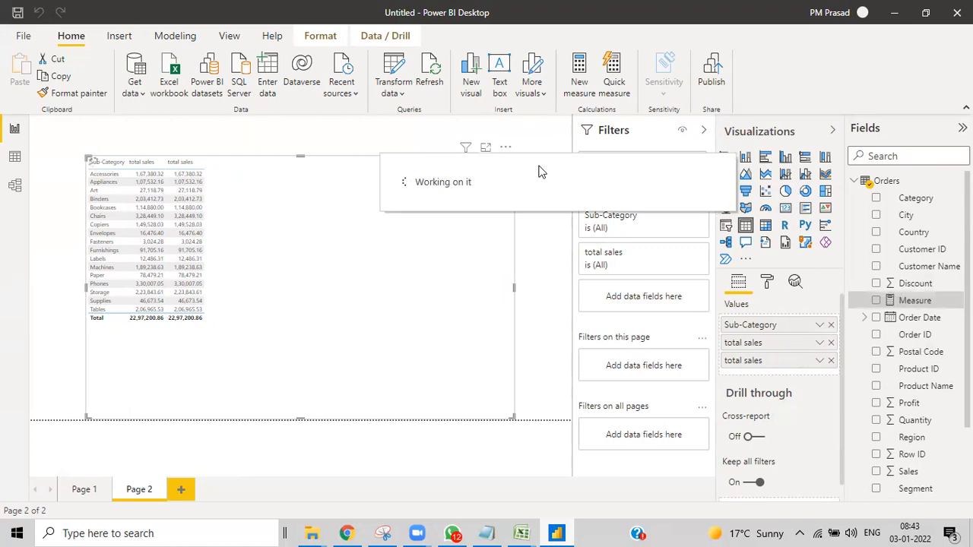
pyautogui.hotkey('ctrl', 'a')
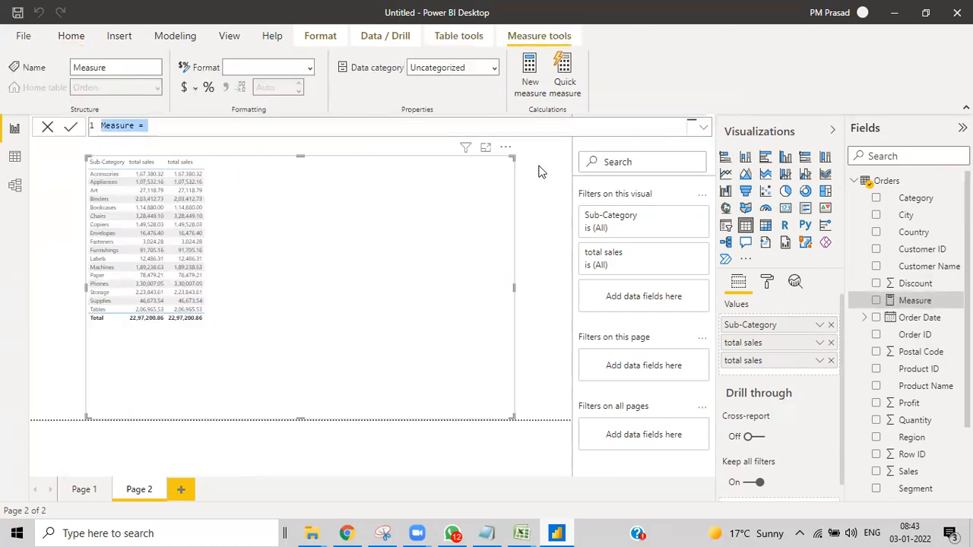
pyautogui.press('BackSpace')
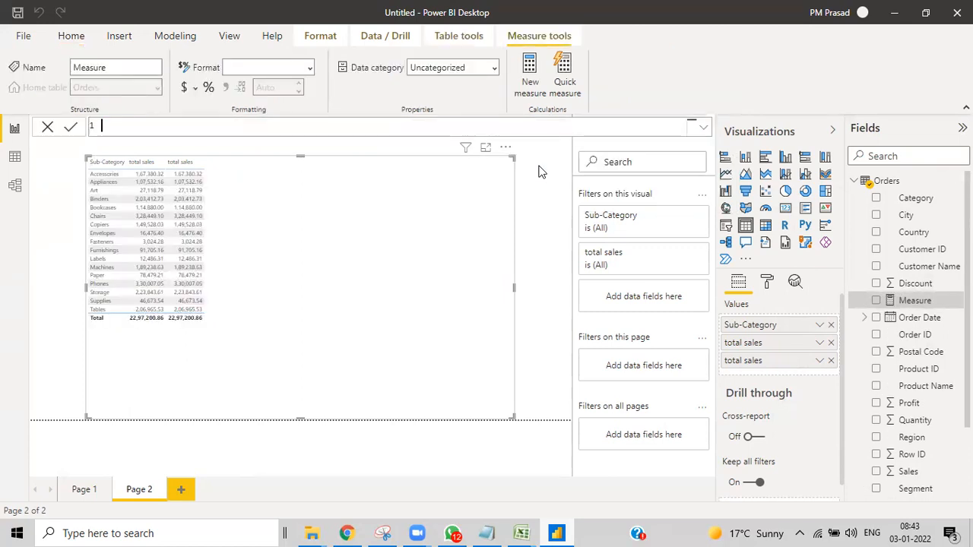
pyautogui.write('calcu')
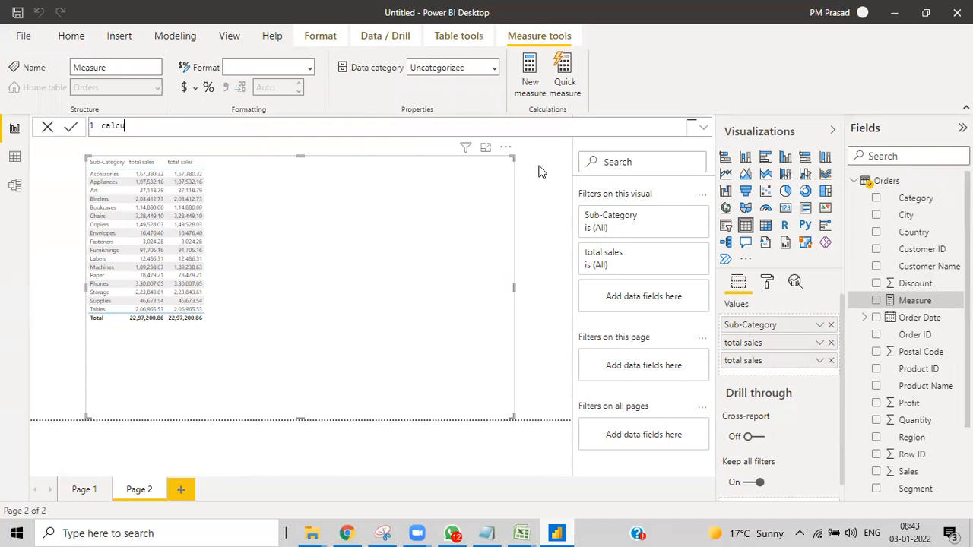
pyautogui.press('BackSpace')
pyautogui.press('BackSpace')
pyautogui.press('BackSpace')
pyautogui.press('BackSpace')
pyautogui.press('BackSpace')
pyautogui.press('BackSpace')
# Step: Name the new measure all and start its formula with the CALCULATE function
pyautogui.write('all=calcu')
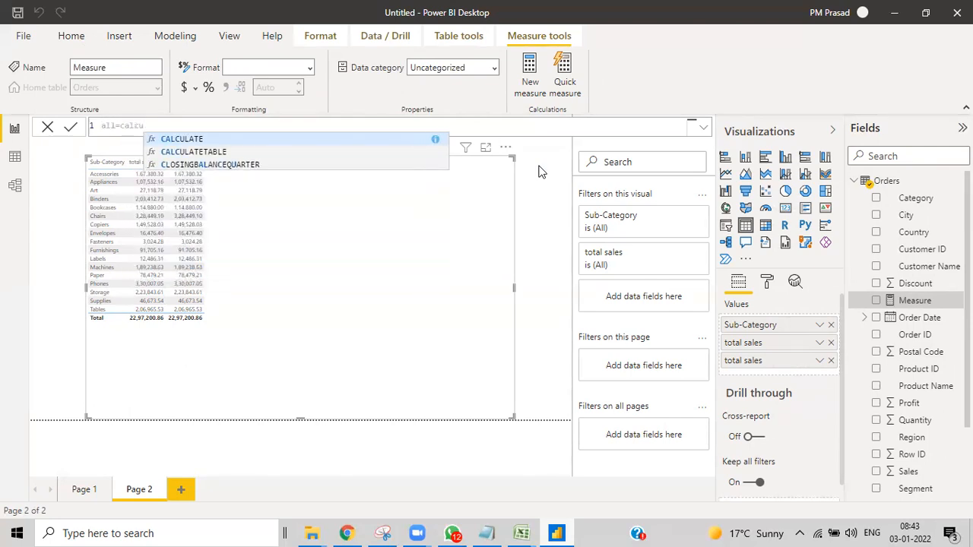
pyautogui.write('l')
pyautogui.press('Tab')
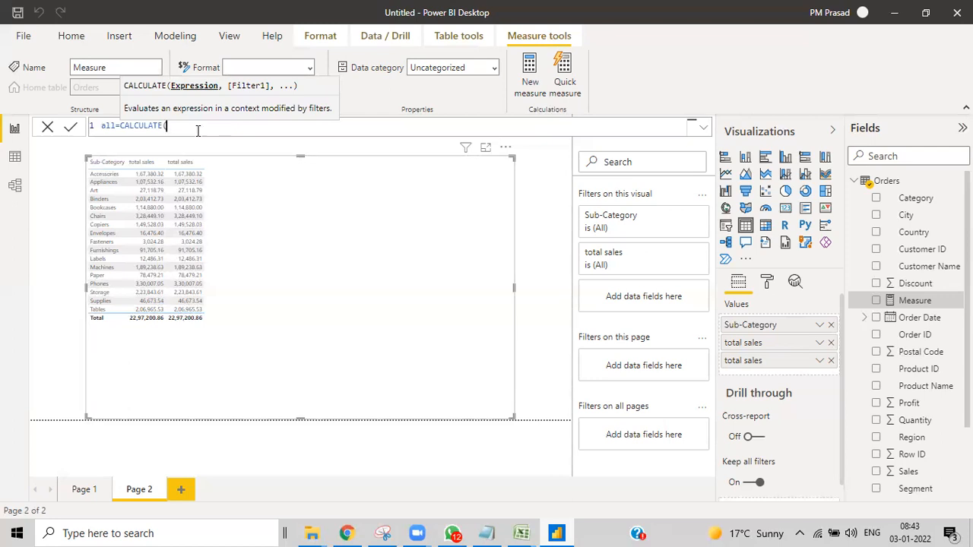
# Step: Enter sum(Orders[Sales]) as the expression inside CALCULATE
pyautogui.write('sum')
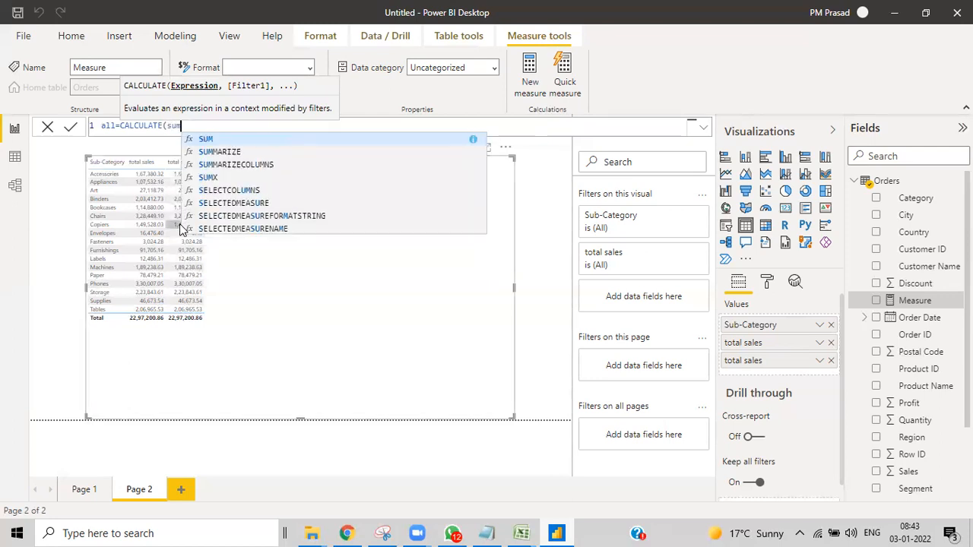
pyautogui.write('(sale')
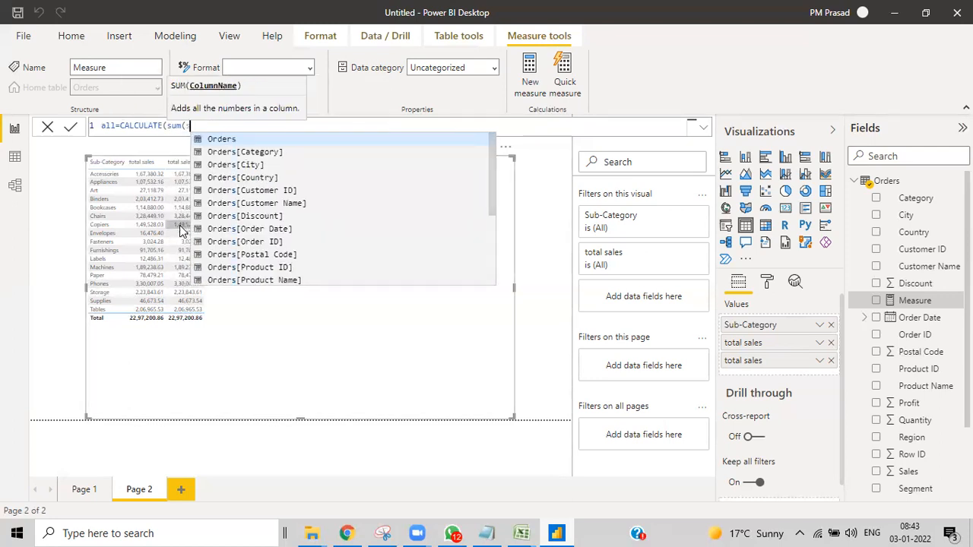
pyautogui.write('s')
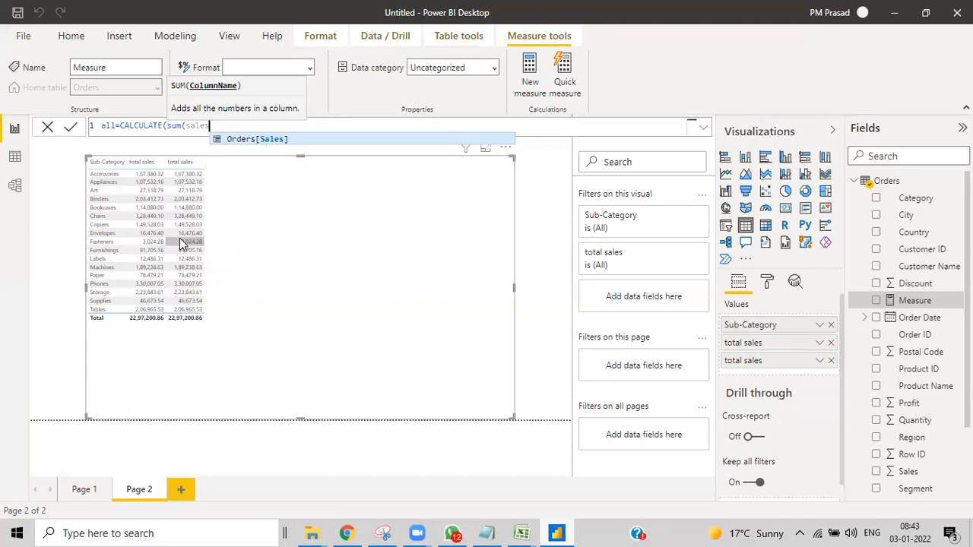
pyautogui.write(')')
pyautogui.press('BackSpace')
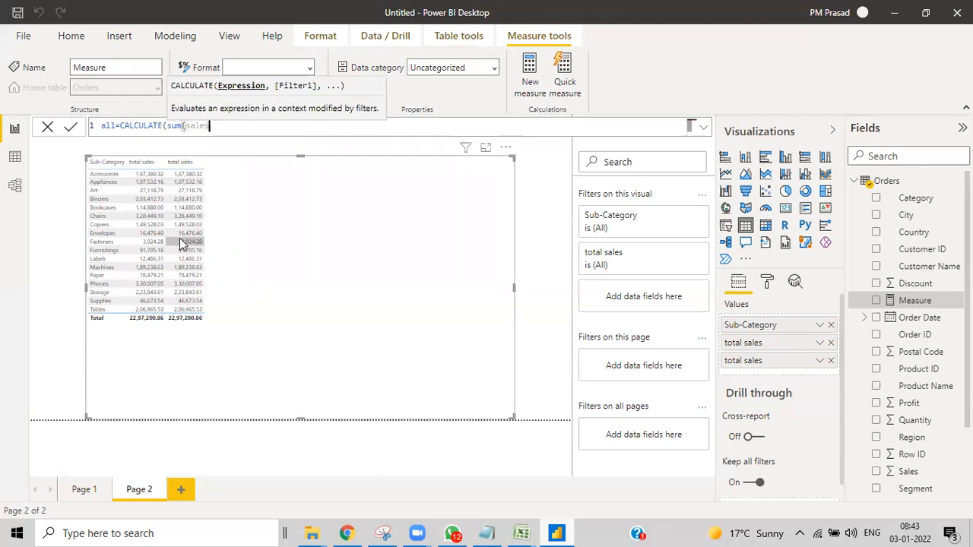
pyautogui.write('s')
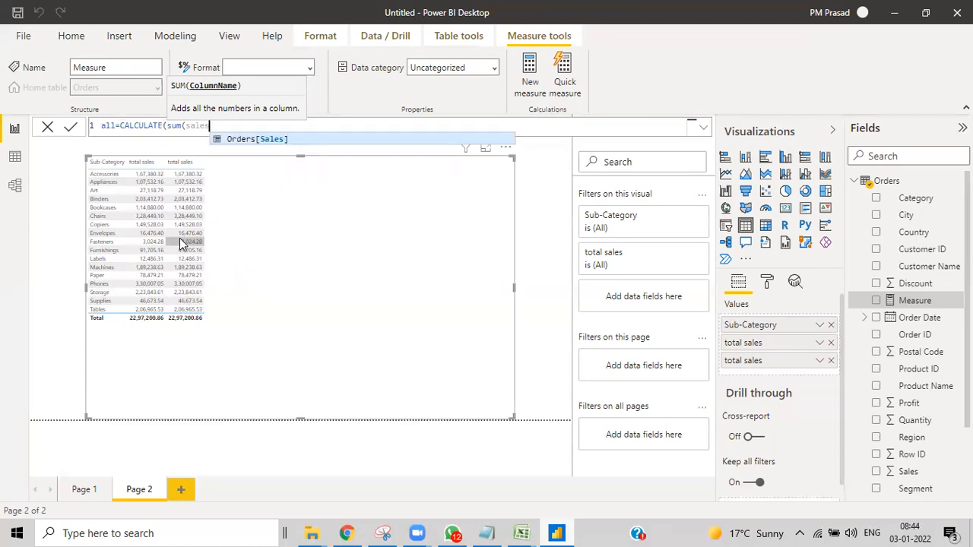
pyautogui.press('Tab')
pyautogui.write(')')
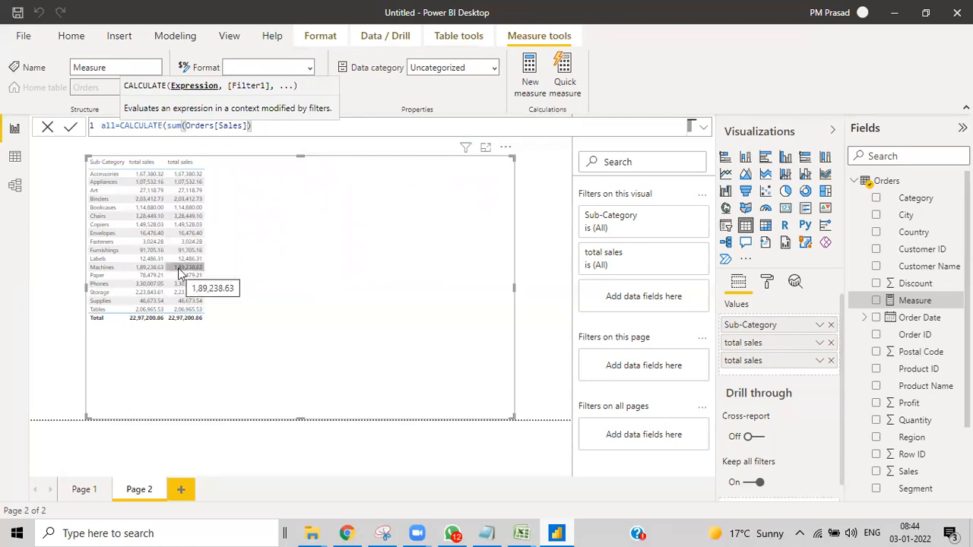
# Step: Replace the sum expression inside CALCULATE with the [total sales] measure
pyautogui.moveTo(166, 126); pyautogui.dragTo(256, 129)
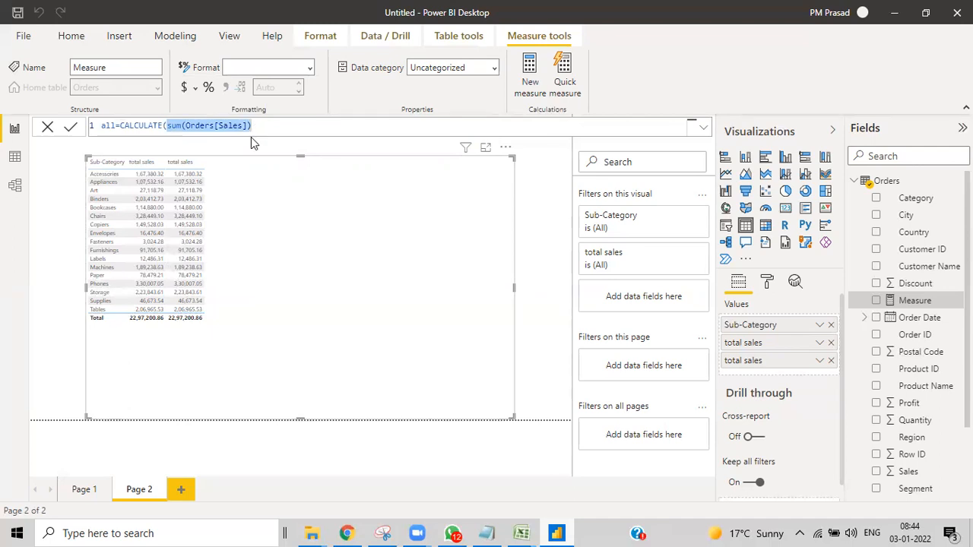
pyautogui.press('BackSpace')
pyautogui.write('tot')
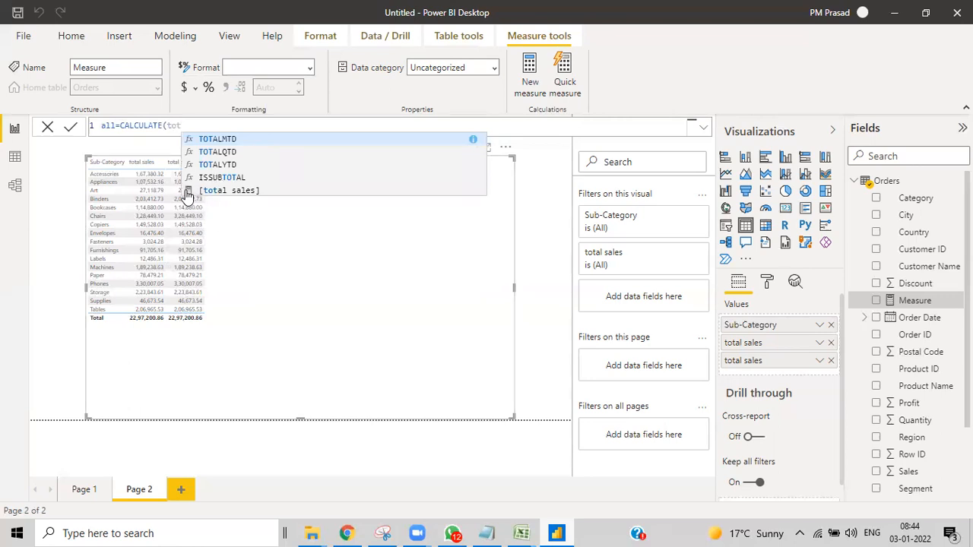
pyautogui.click(224, 193)
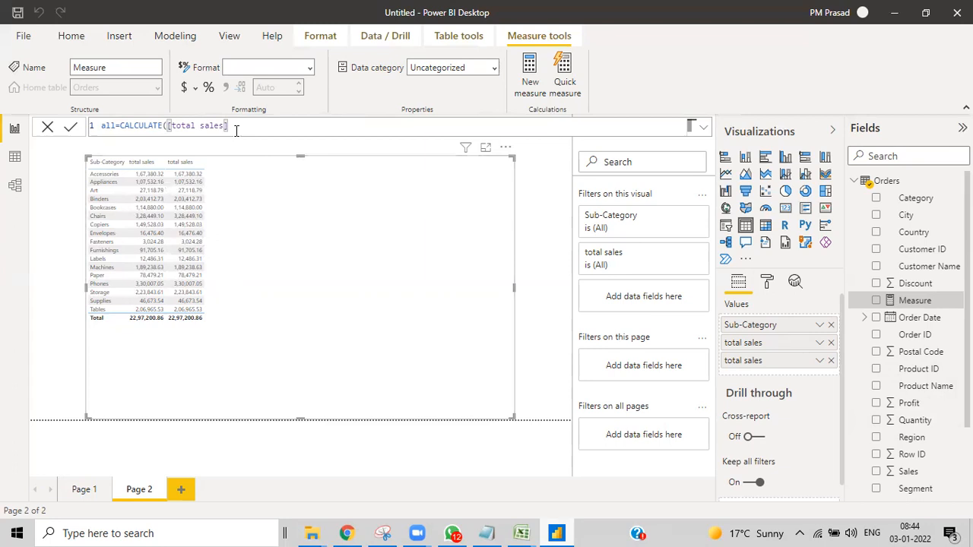
# Step: Add the ALL function as the filter argument of CALCULATE
pyautogui.write(',')
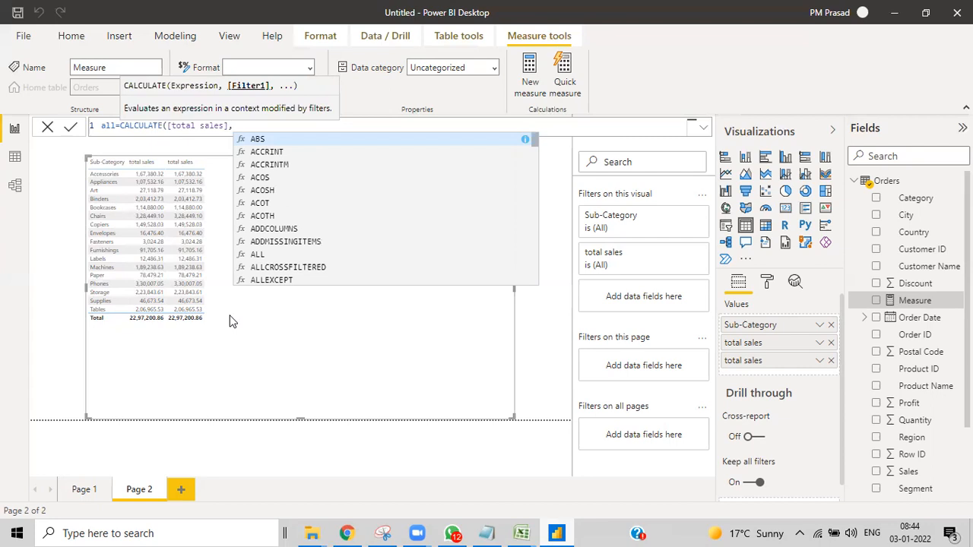
pyautogui.write('all')
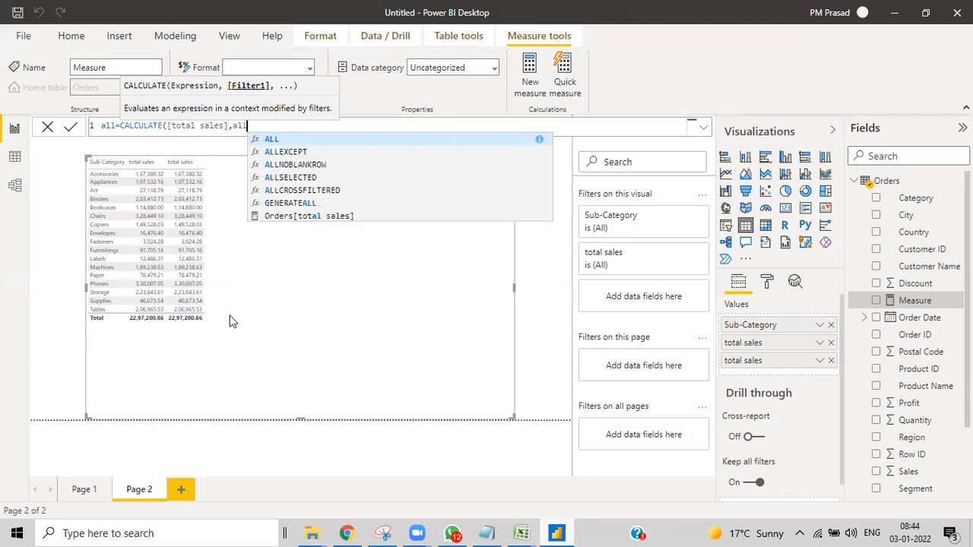
pyautogui.press('Tab')
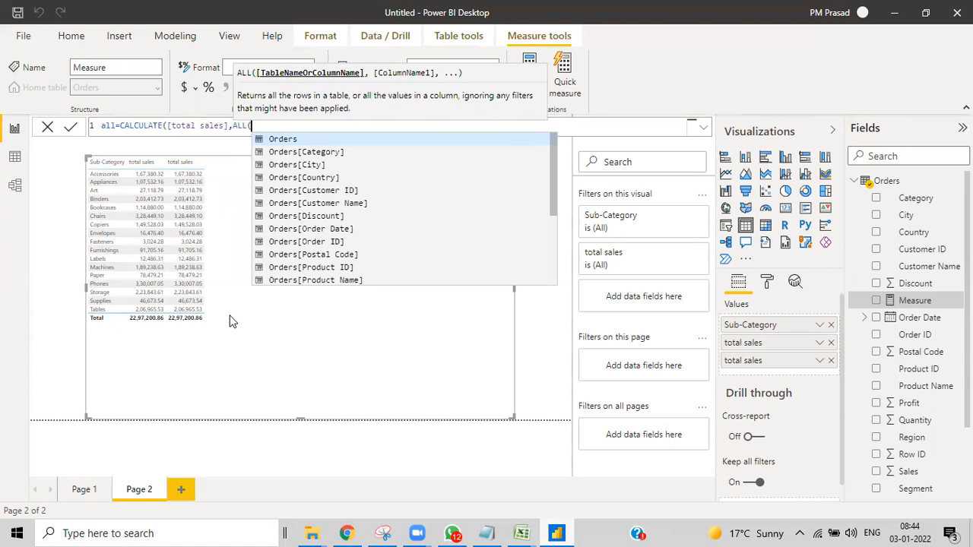
# Step: Switch to the Dax-Filter Functions workbook in Excel, review the ALL function's description and syntax, and return to Power BI
pyautogui.click(521, 533)
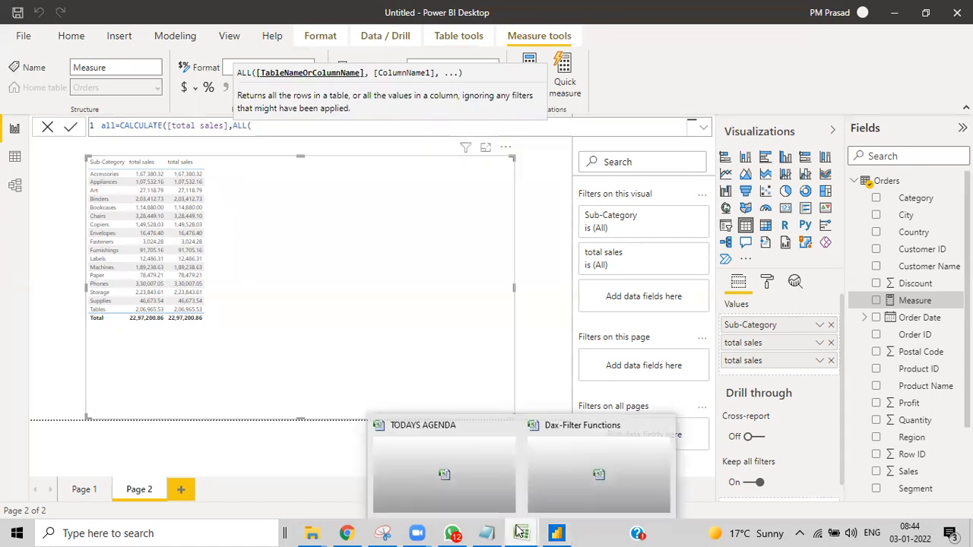
pyautogui.click(570, 466)
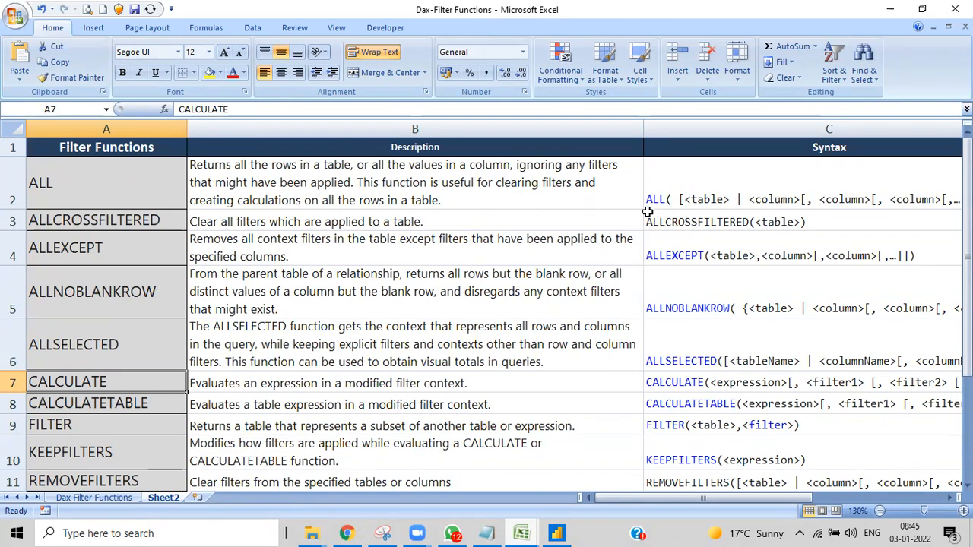
pyautogui.click(556, 532)
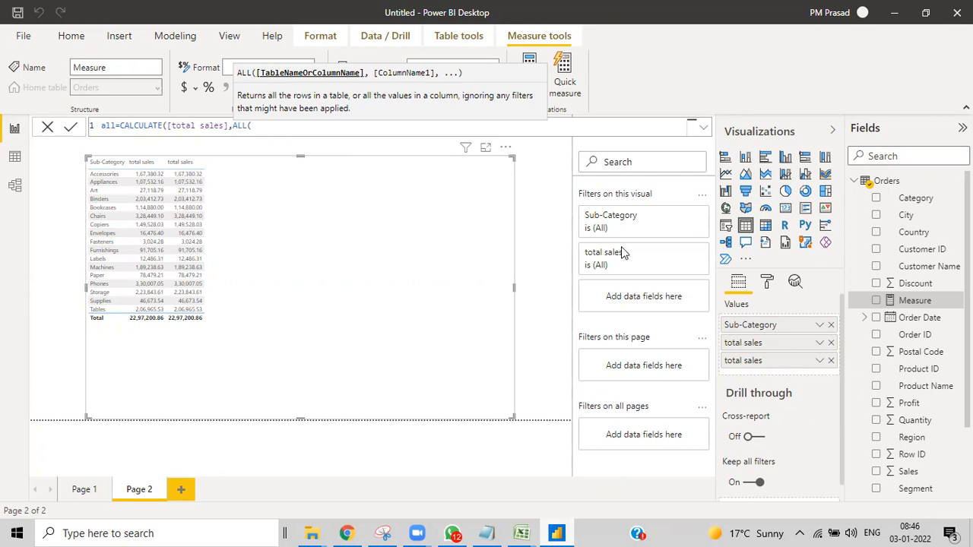
# Step: Complete the all measure with the Orders table inside ALL, close both brackets and commit the formula
pyautogui.write('))')
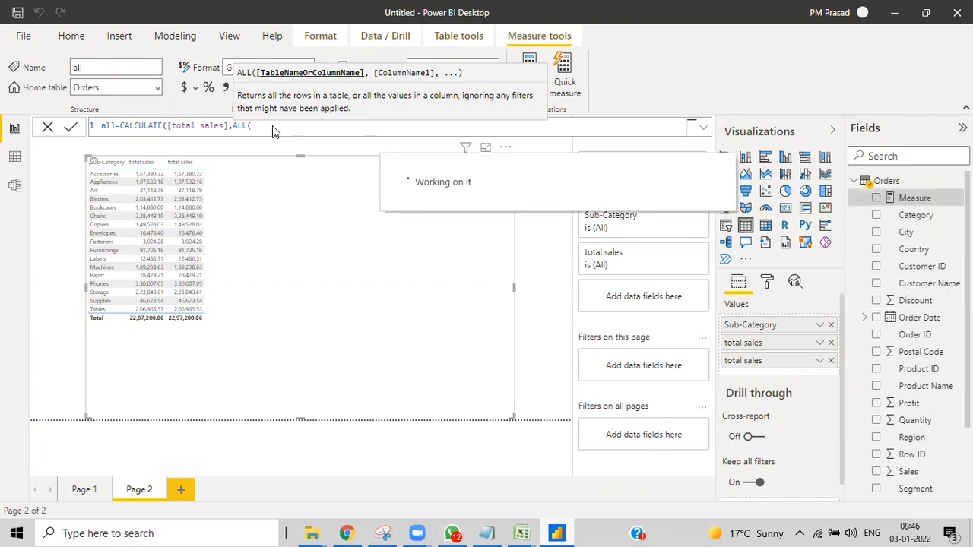
pyautogui.press('Return')
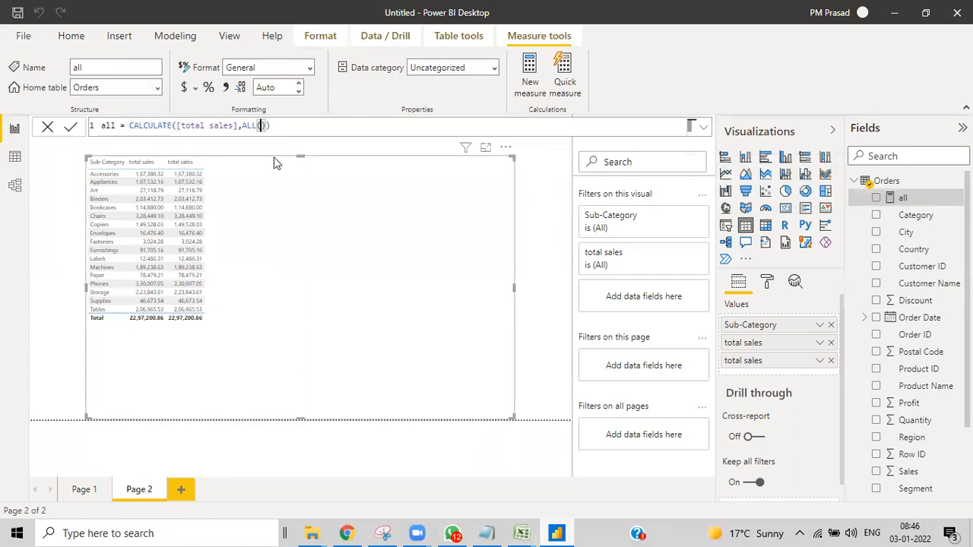
pyautogui.write('order')
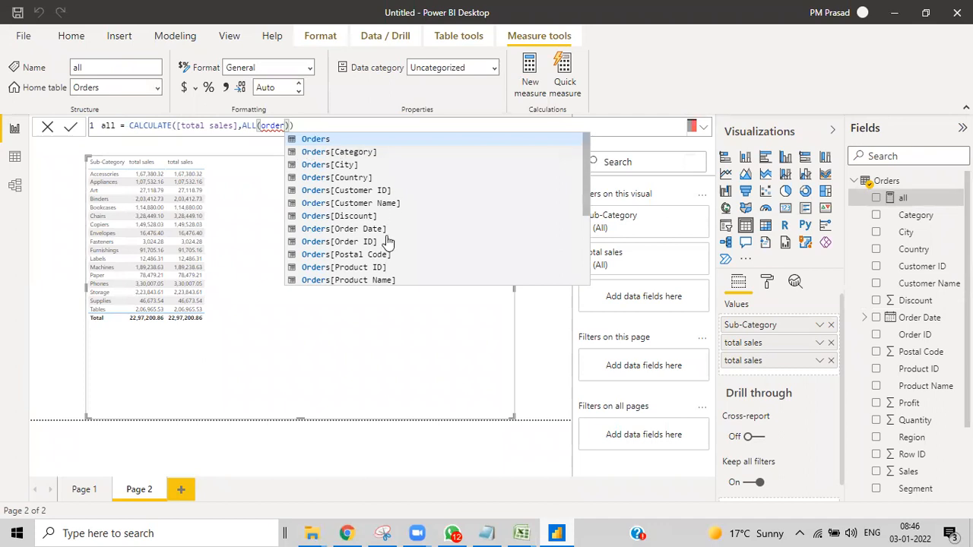
pyautogui.click(294, 142)
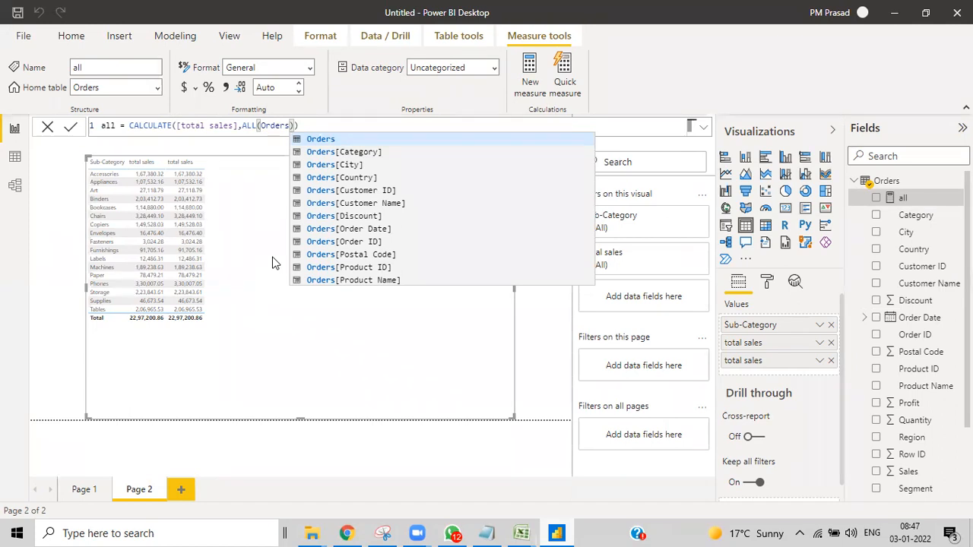
pyautogui.click(330, 127)
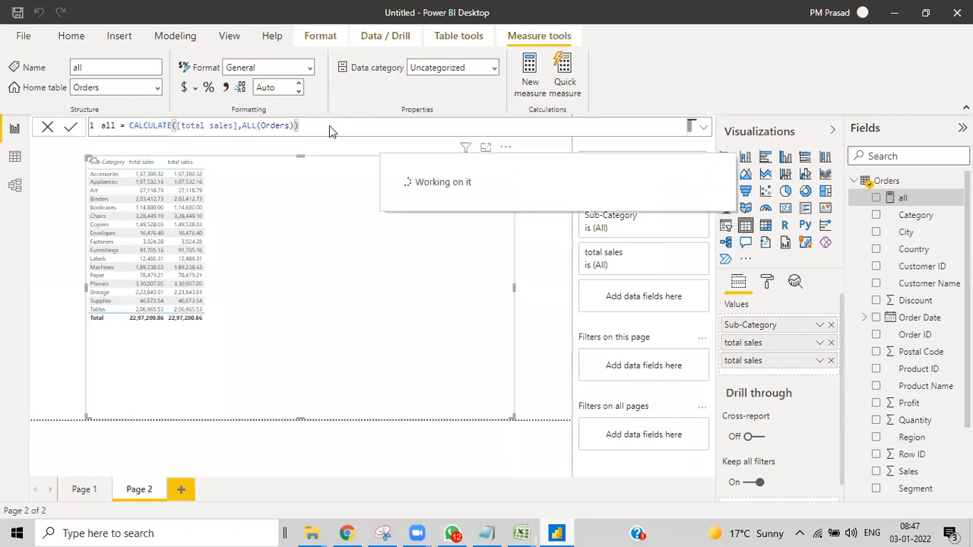
# Step: Replace the second total sales column in the table visual with the all measure and compare its values by Sub-Category
pyautogui.click(830, 361)
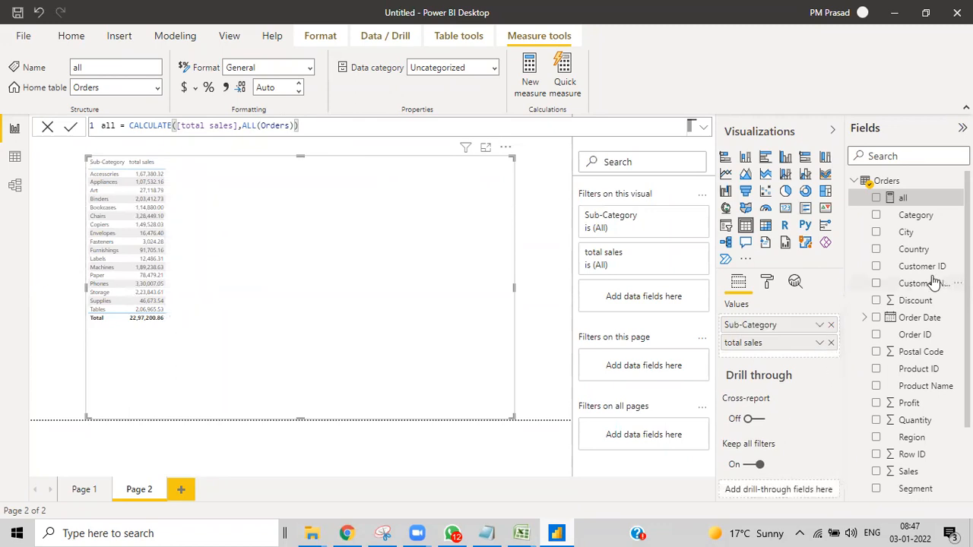
pyautogui.moveTo(912, 201); pyautogui.dragTo(784, 351)
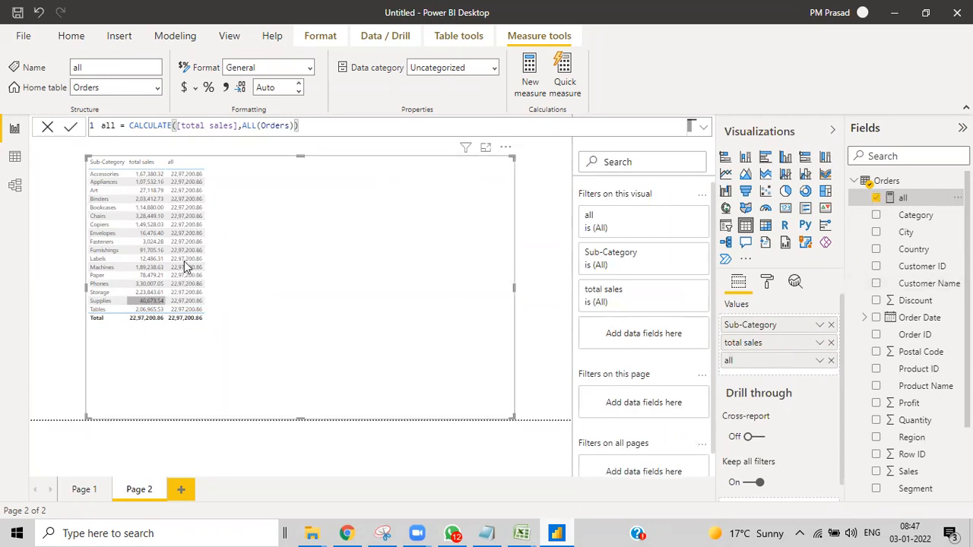
pyautogui.moveTo(190, 179)
pyautogui.moveTo(195, 260)
# Step: Create a new measure in the Orders table named diff, starting its formula with DIVIDE and an opening bracket for the numerator
pyautogui.rightClick(891, 199)
pyautogui.press('Escape')
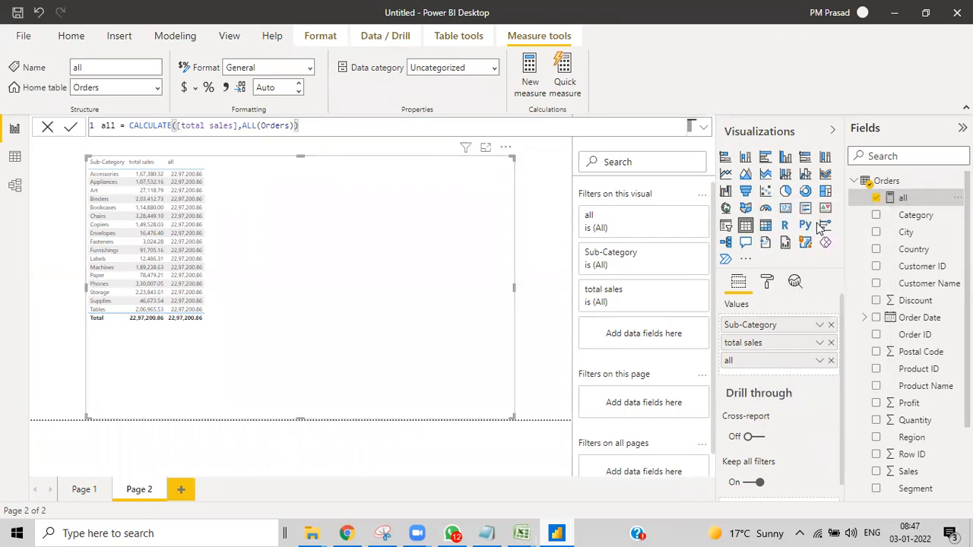
pyautogui.click(824, 226)
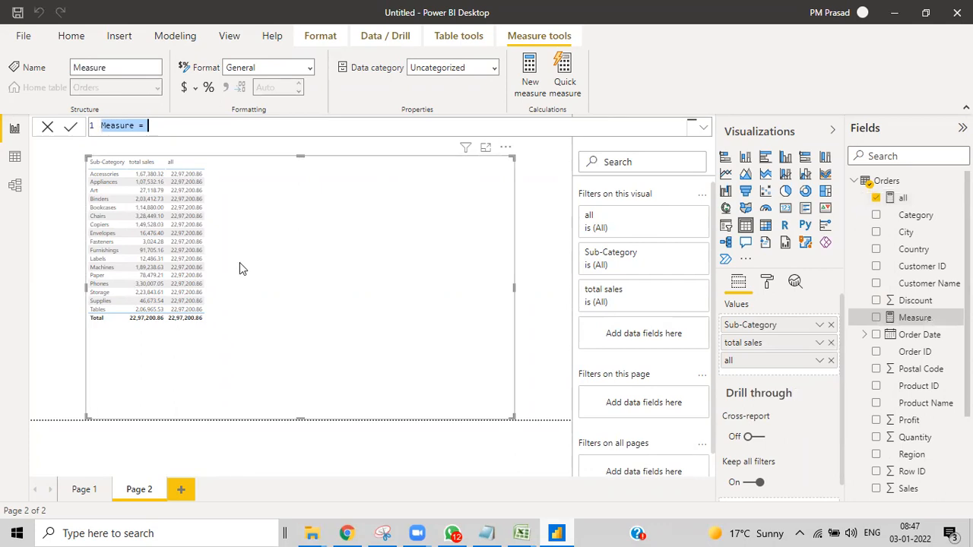
pyautogui.press('BackSpace')
pyautogui.write('d')
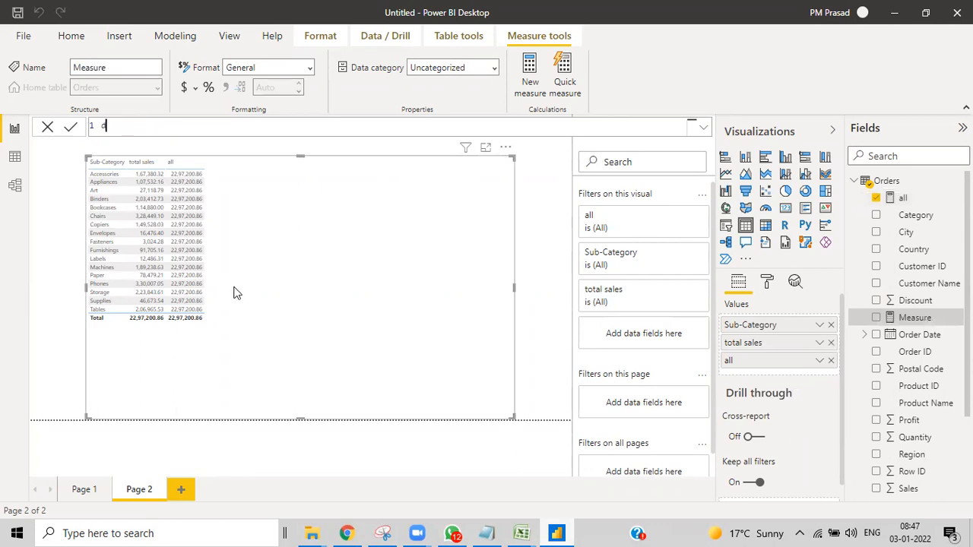
pyautogui.write('iff=di')
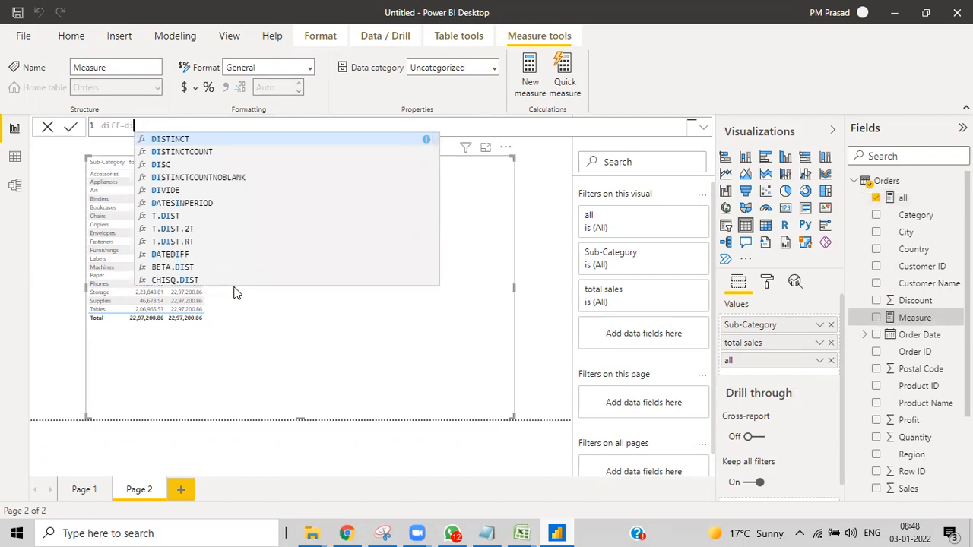
pyautogui.click(167, 192)
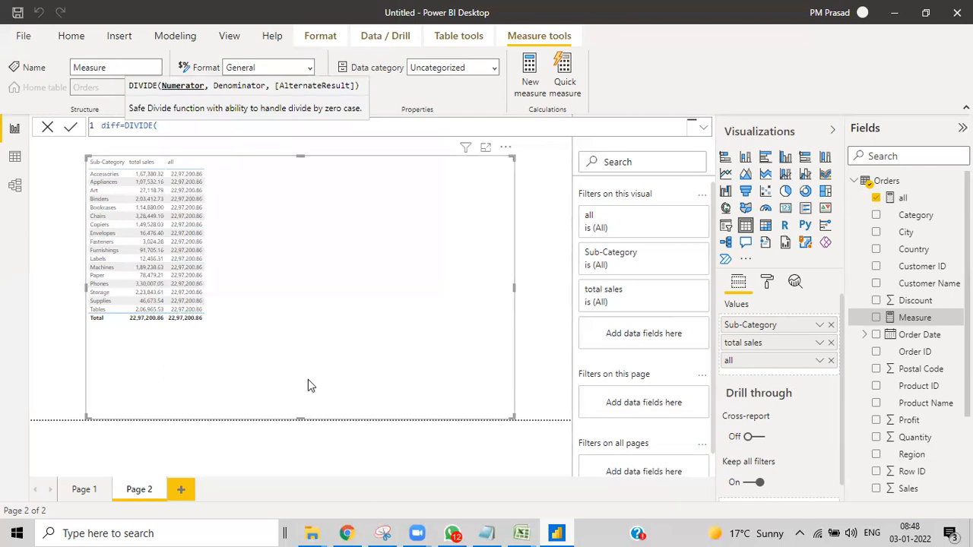
pyautogui.write('(to')
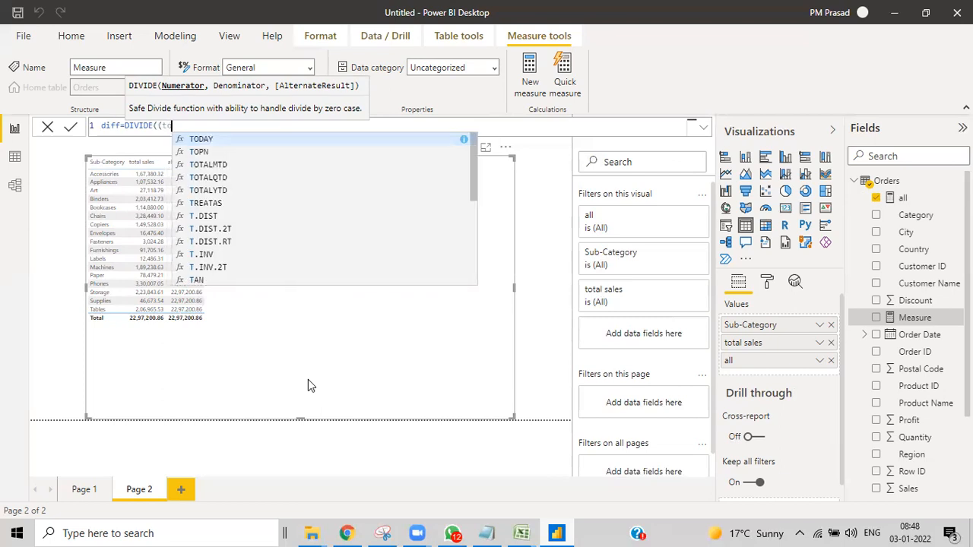
pyautogui.write('talsales')
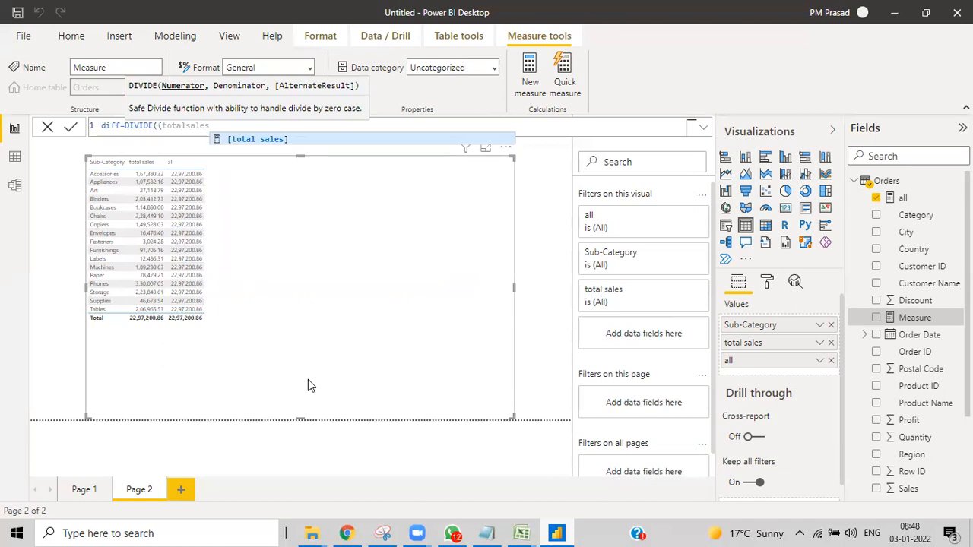
pyautogui.press('BackSpace')
pyautogui.press('BackSpace')
pyautogui.press('BackSpace')
pyautogui.press('BackSpace')
pyautogui.press('BackSpace')
pyautogui.press('BackSpace')
pyautogui.press('BackSpace')
pyautogui.press('BackSpace')
pyautogui.press('BackSpace')
pyautogui.press('BackSpace')
pyautogui.write('a')
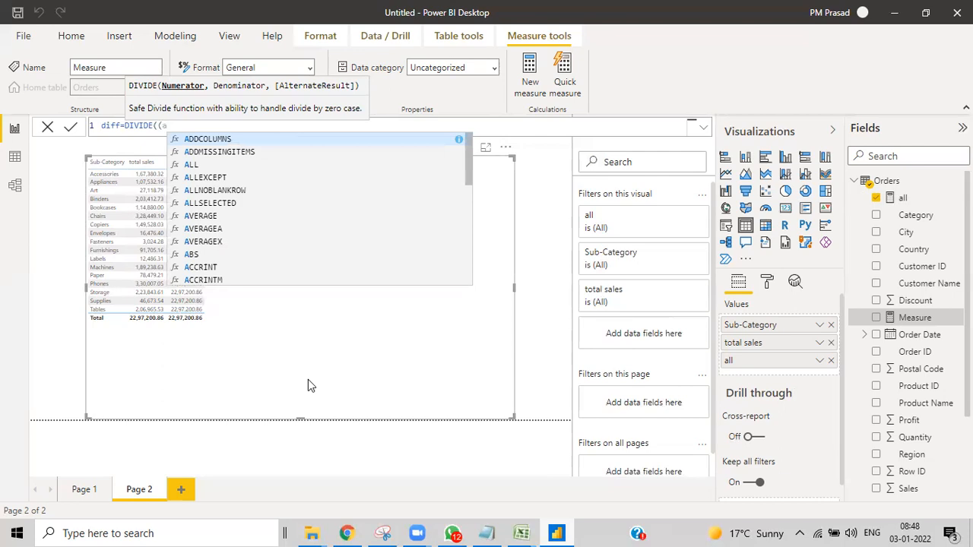
pyautogui.write('l')
pyautogui.press('Tab')
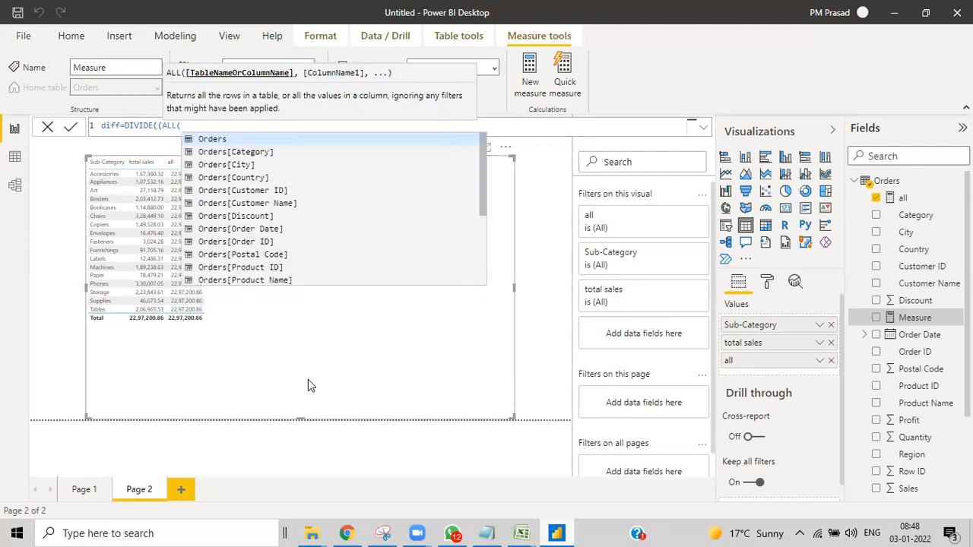
pyautogui.press('BackSpace')
pyautogui.press('BackSpace')
pyautogui.press('BackSpace')
pyautogui.press('BackSpace')
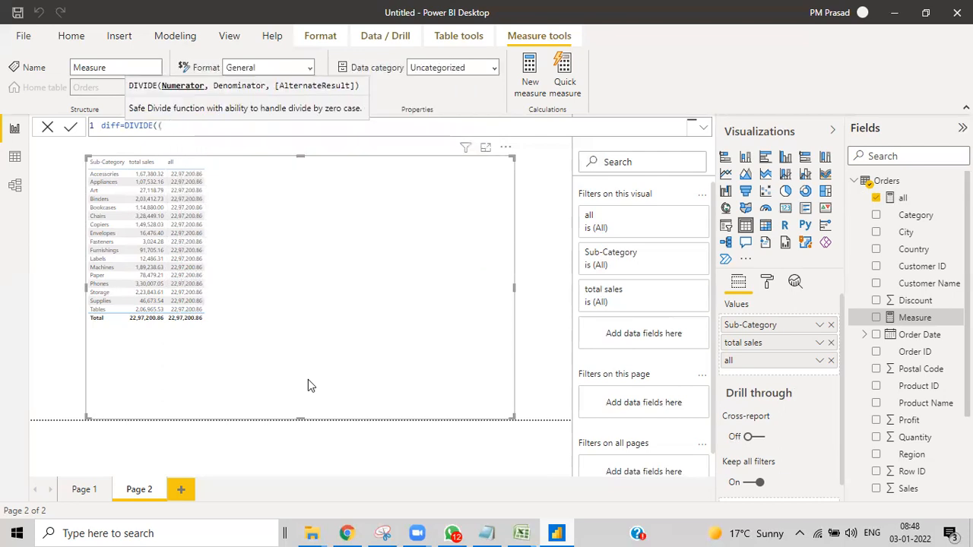
# Step: Enter [all]-[total sales] as the bracketed numerator of DIVIDE
pyautogui.write('all')
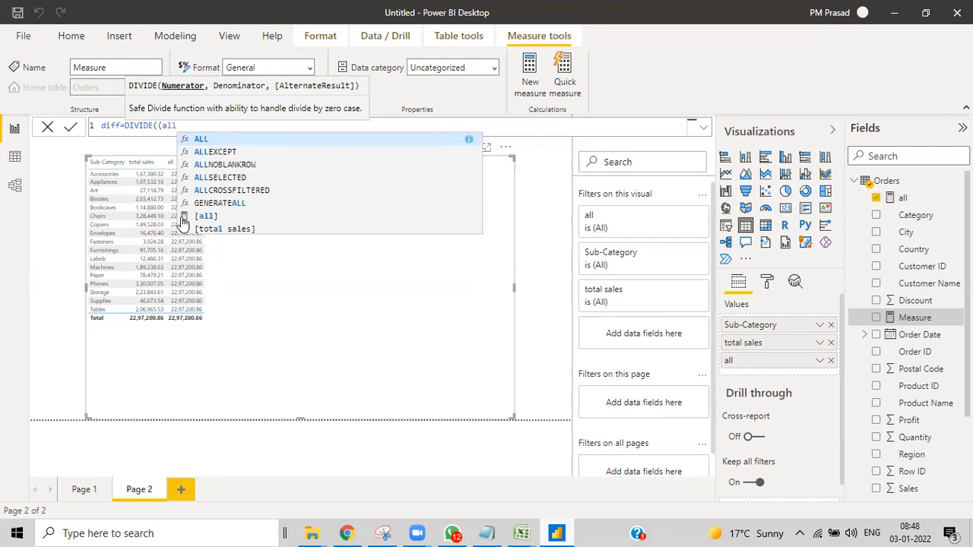
pyautogui.click(183, 217)
pyautogui.write('-')
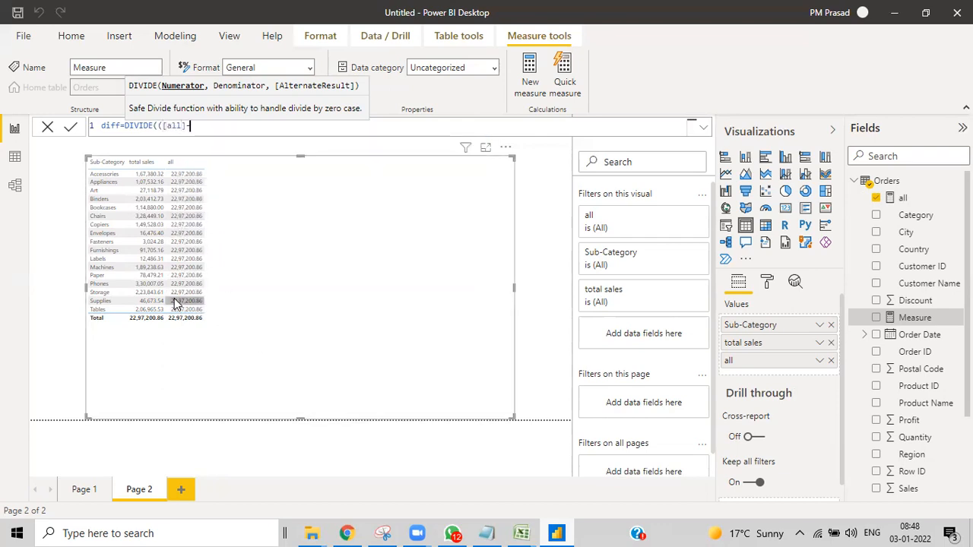
pyautogui.write('tot')
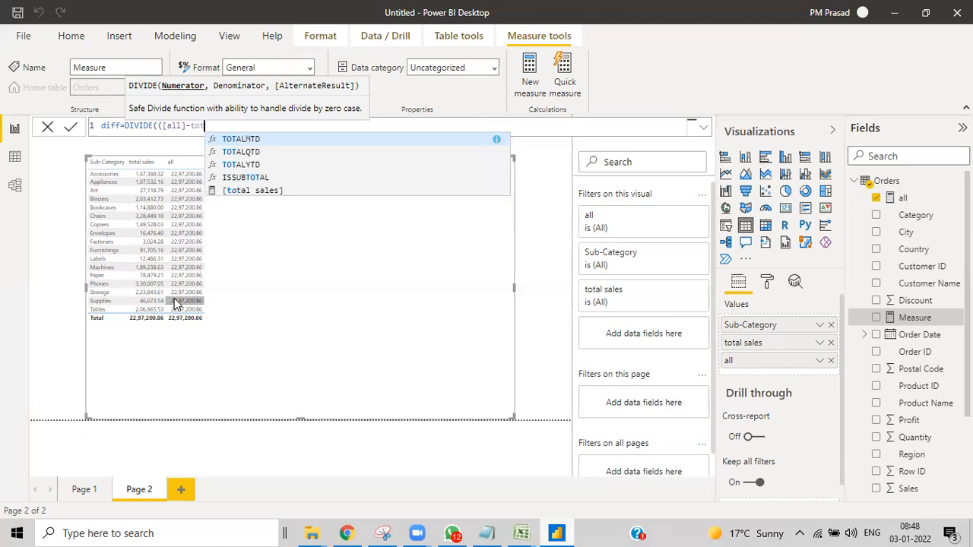
pyautogui.click(217, 190)
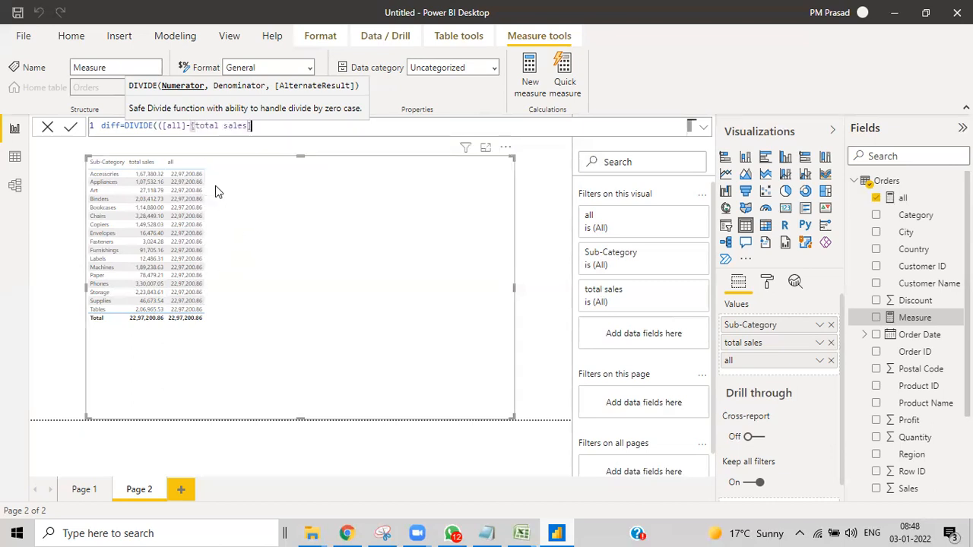
pyautogui.write(')')
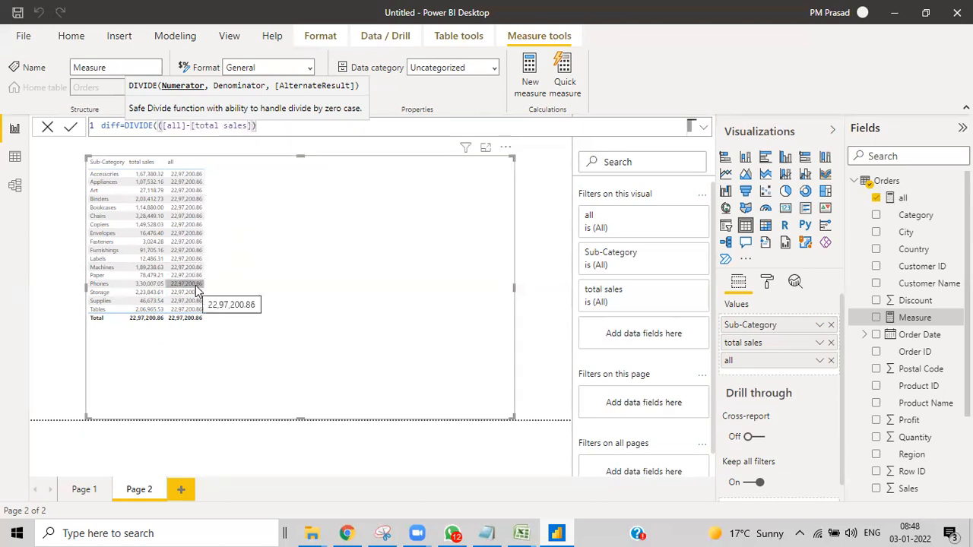
# Step: Complete the diff measure with [all] as the denominator and add it to the table visual
pyautogui.write(',all')
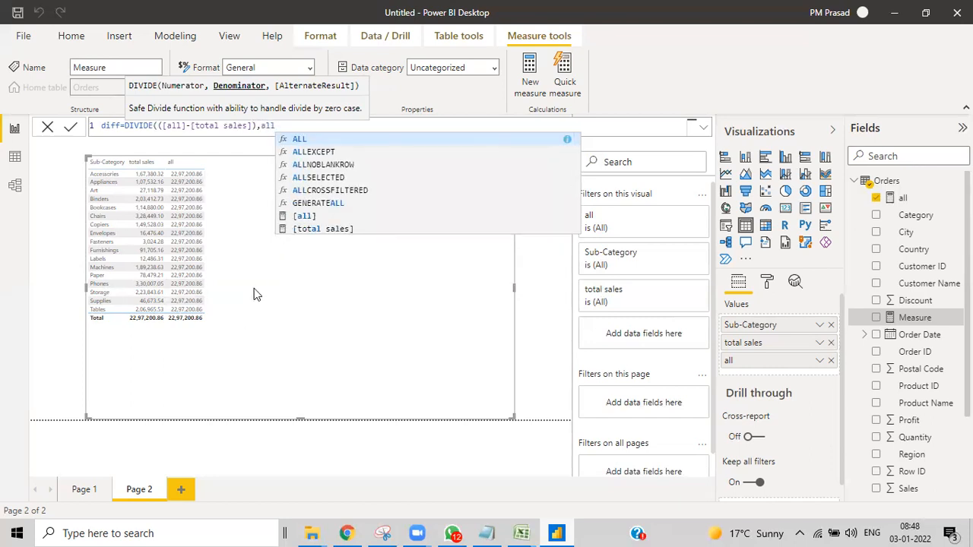
pyautogui.click(284, 216)
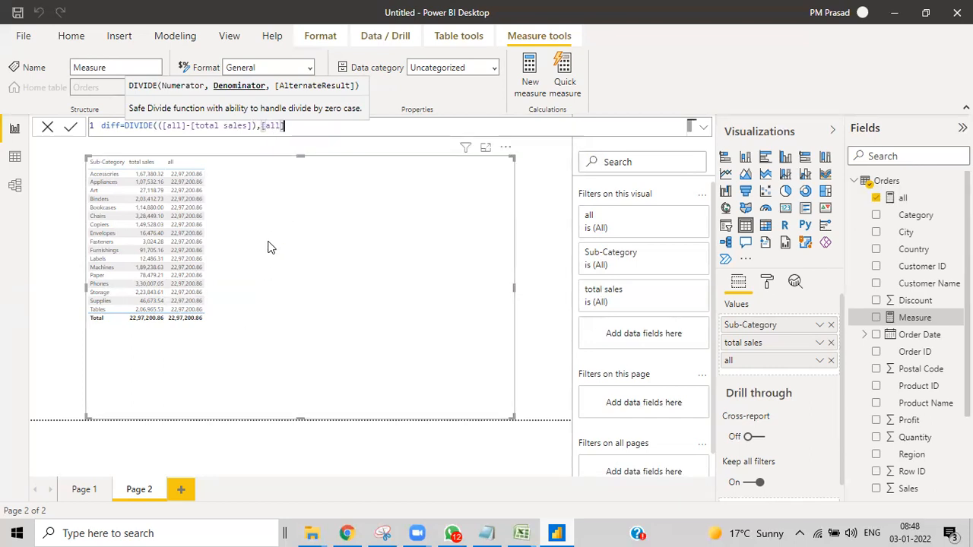
pyautogui.write(')')
pyautogui.press('Return')
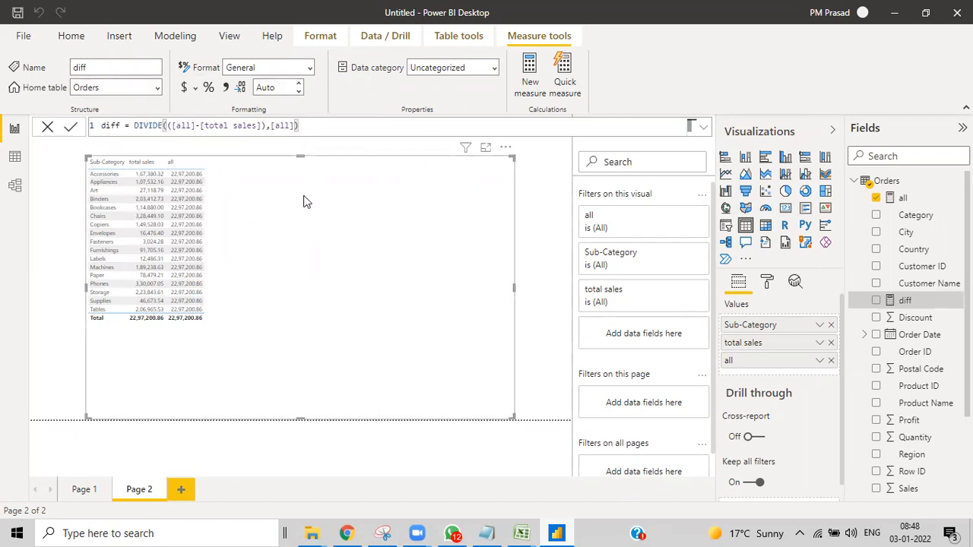
pyautogui.moveTo(901, 303); pyautogui.dragTo(282, 240)
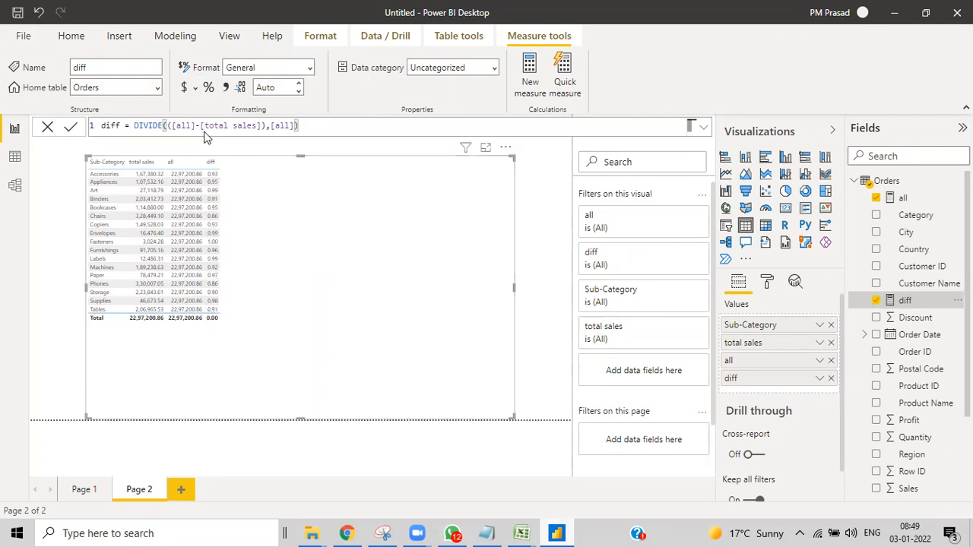
# Step: Replace the [all] denominator of the diff measure with [total sales] and apply the formula
pyautogui.moveTo(295, 126); pyautogui.dragTo(269, 126)
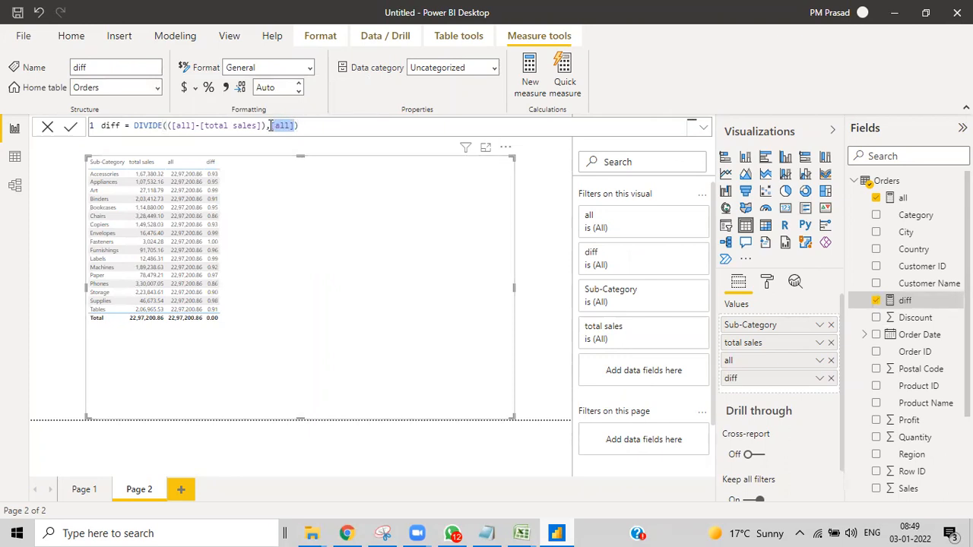
pyautogui.press('BackSpace')
pyautogui.write('total')
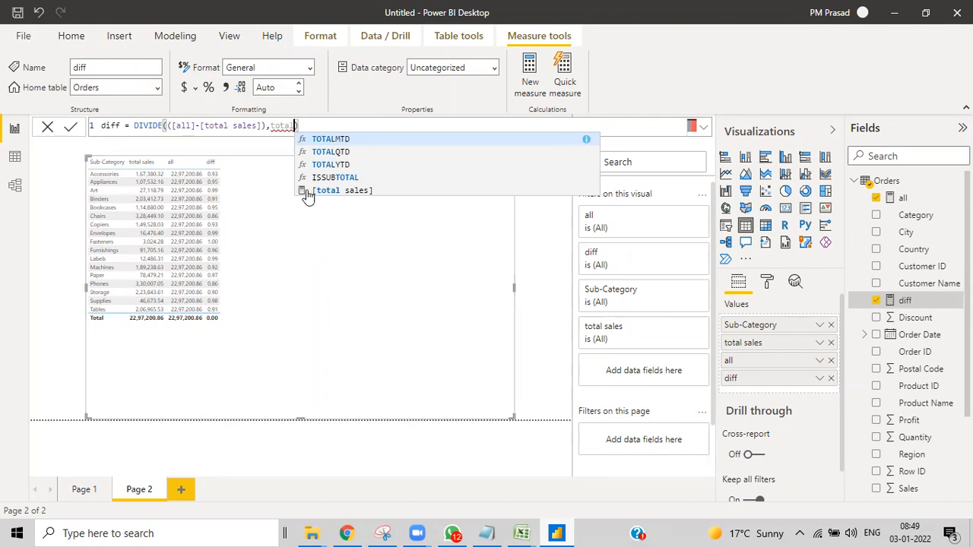
pyautogui.click(307, 191)
pyautogui.press('Return')
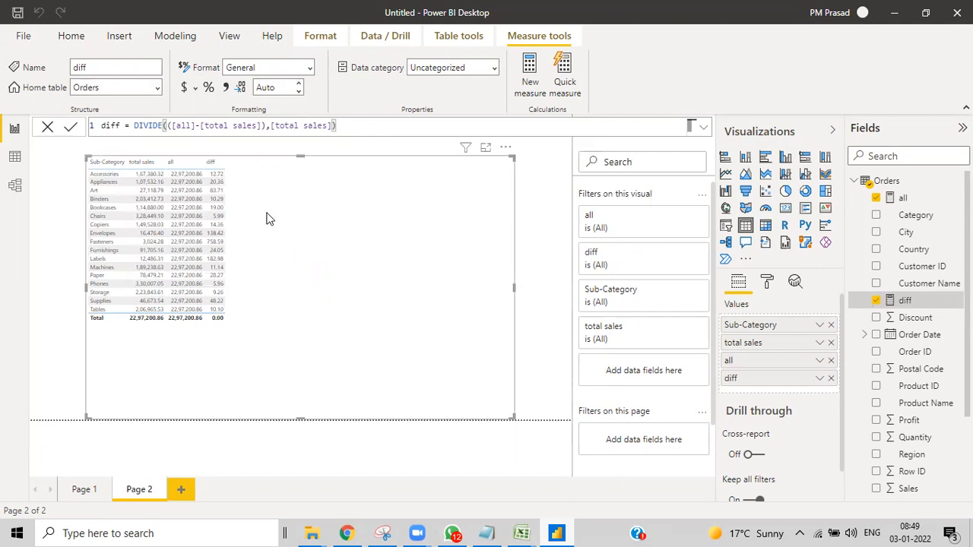
# Step: Reverse the diff measure's numerator to [total sales]-[all] and apply the formula to the table visual
pyautogui.click(261, 126)
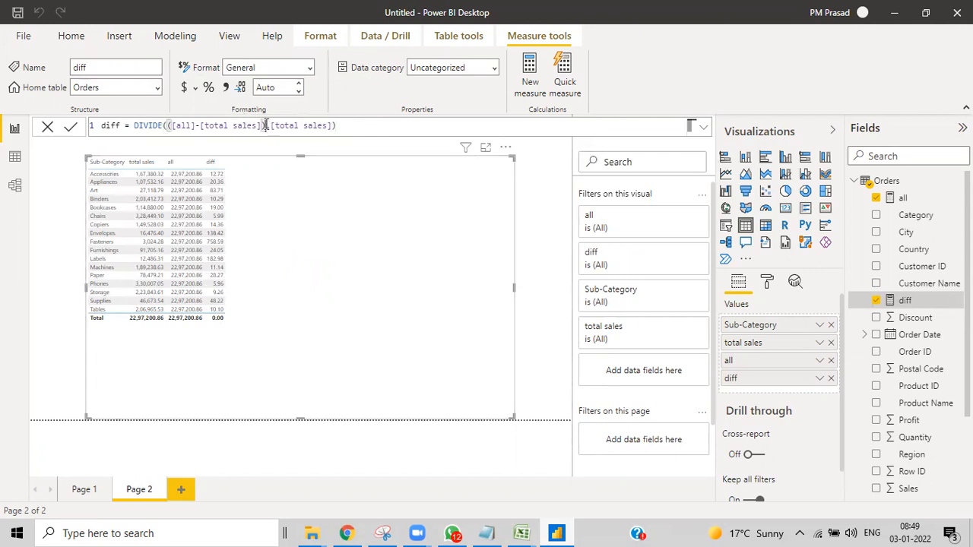
pyautogui.write(')')
pyautogui.click(195, 126)
pyautogui.moveTo(184, 127); pyautogui.dragTo(171, 127)
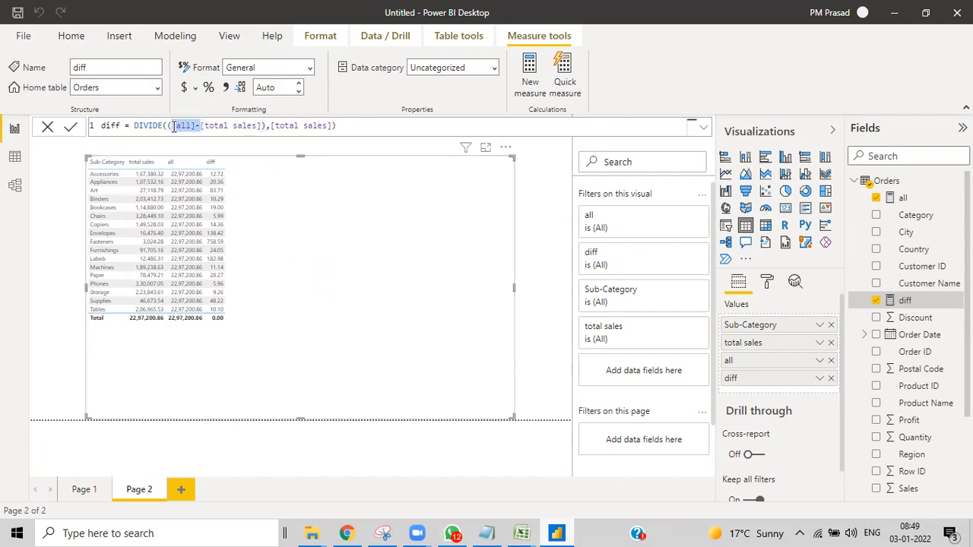
pyautogui.press('BackSpace')
pyautogui.click(232, 126)
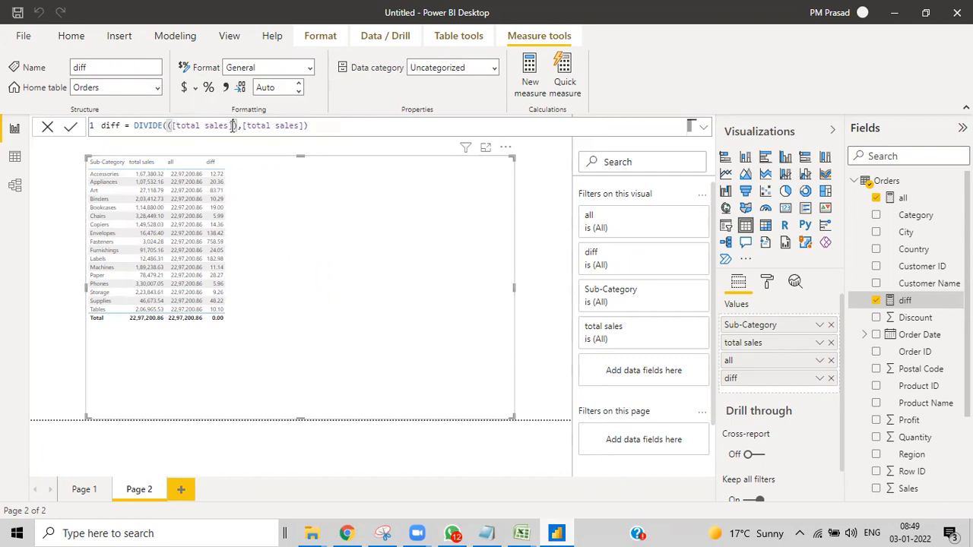
pyautogui.write('-[all]-')
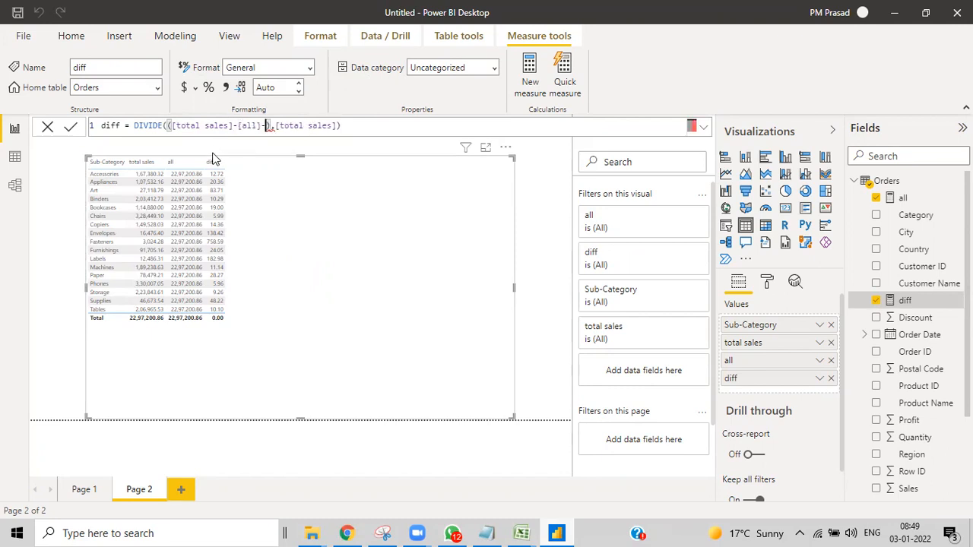
pyautogui.press('BackSpace')
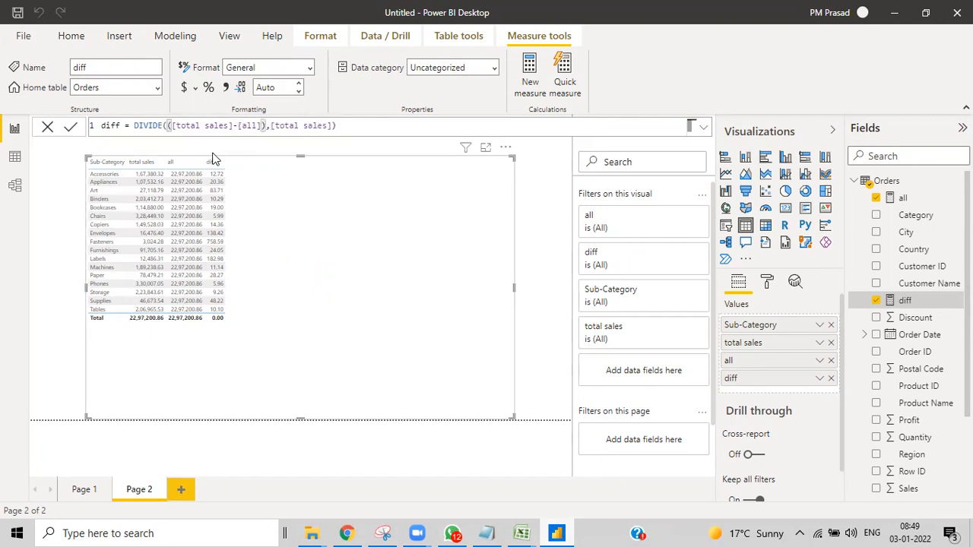
pyautogui.press('Return')
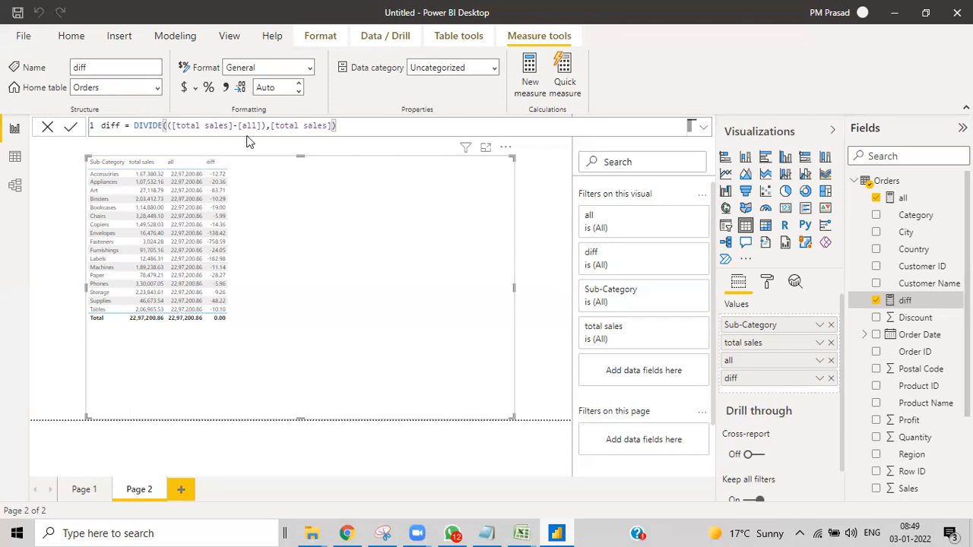
# Step: Rearrange the diff measure's numerator to [all]-[total sales], keeping [total sales] as the denominator, and apply the formula
pyautogui.moveTo(261, 126); pyautogui.dragTo(180, 126)
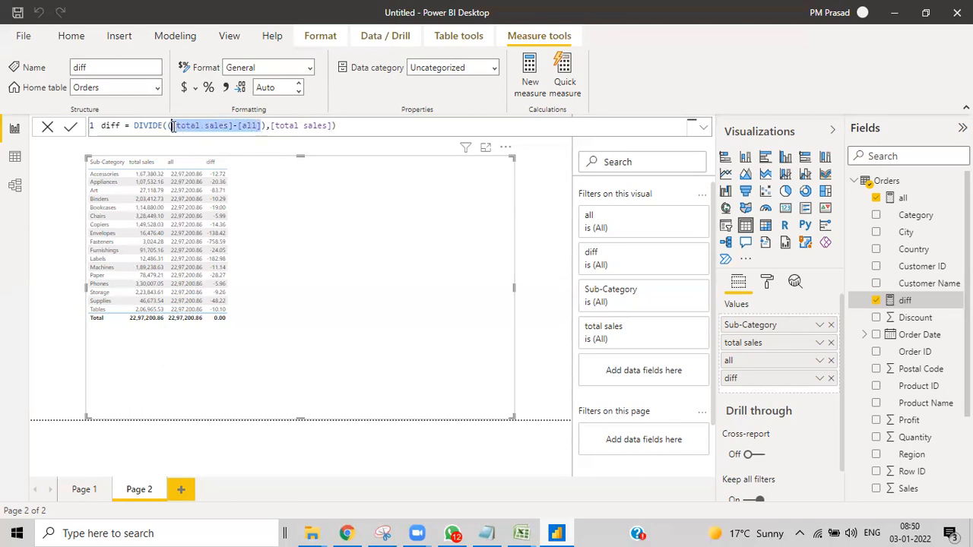
pyautogui.click(233, 127)
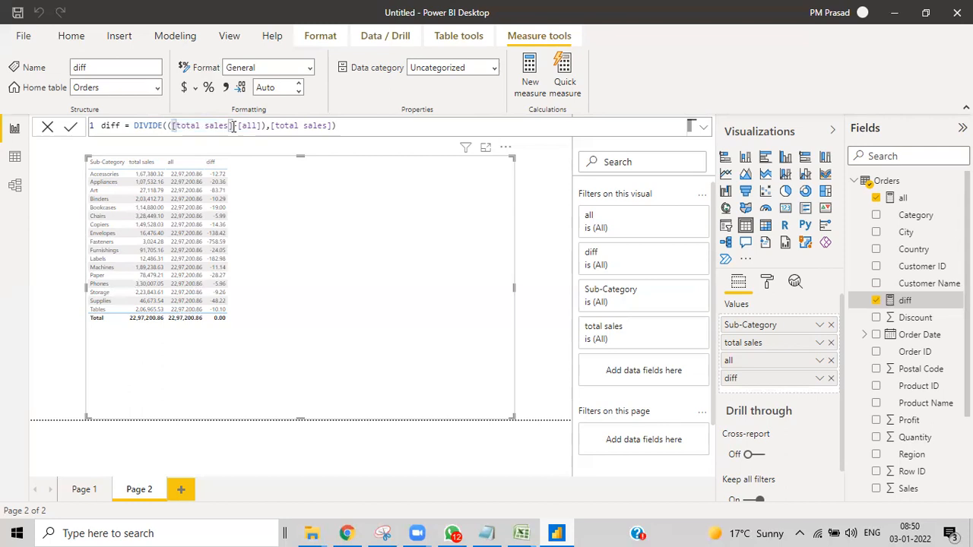
pyautogui.moveTo(233, 126); pyautogui.dragTo(261, 126)
pyautogui.hotkey('ctrl', 'c')
pyautogui.press('Delete')
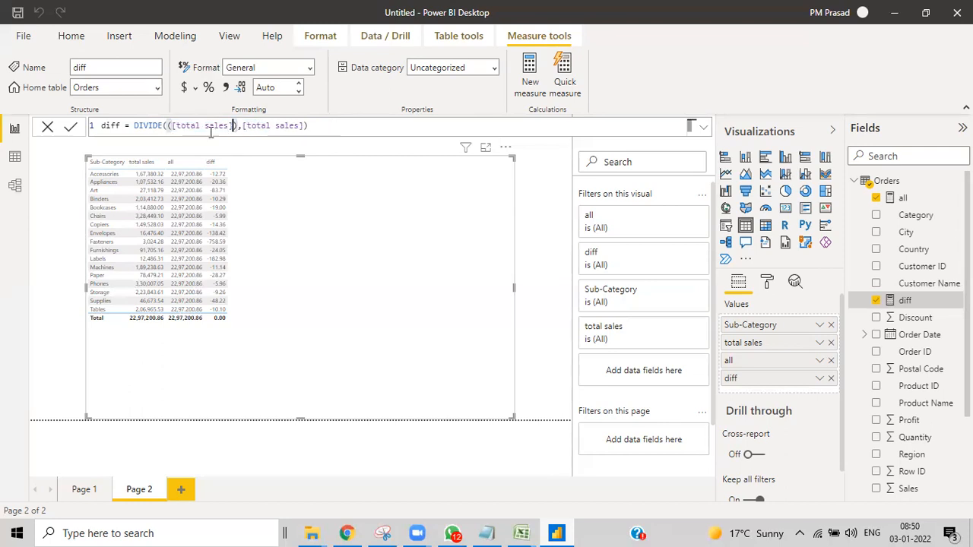
pyautogui.click(171, 126)
pyautogui.hotkey('ctrl', 'v')
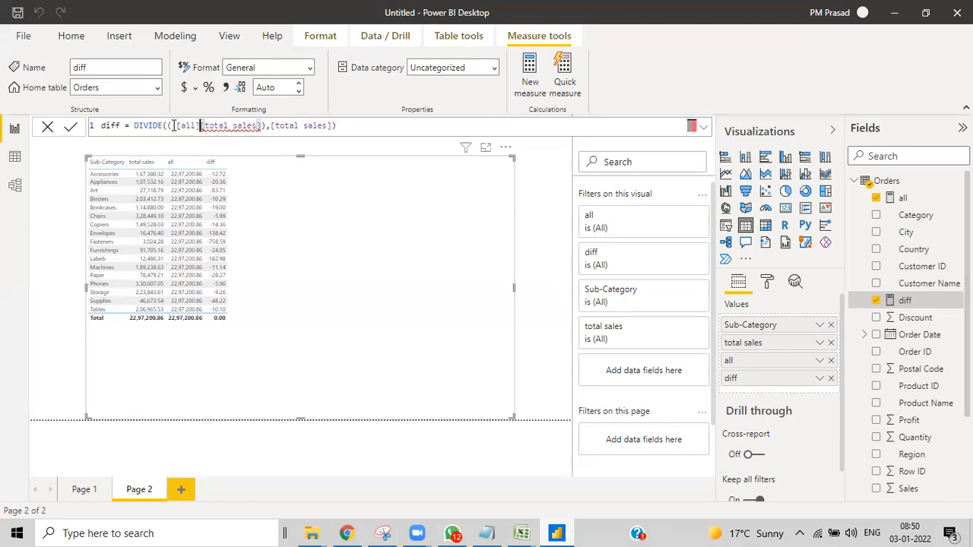
pyautogui.click(178, 126)
pyautogui.press('BackSpace')
pyautogui.click(196, 126)
pyautogui.write('-')
pyautogui.click(348, 125)
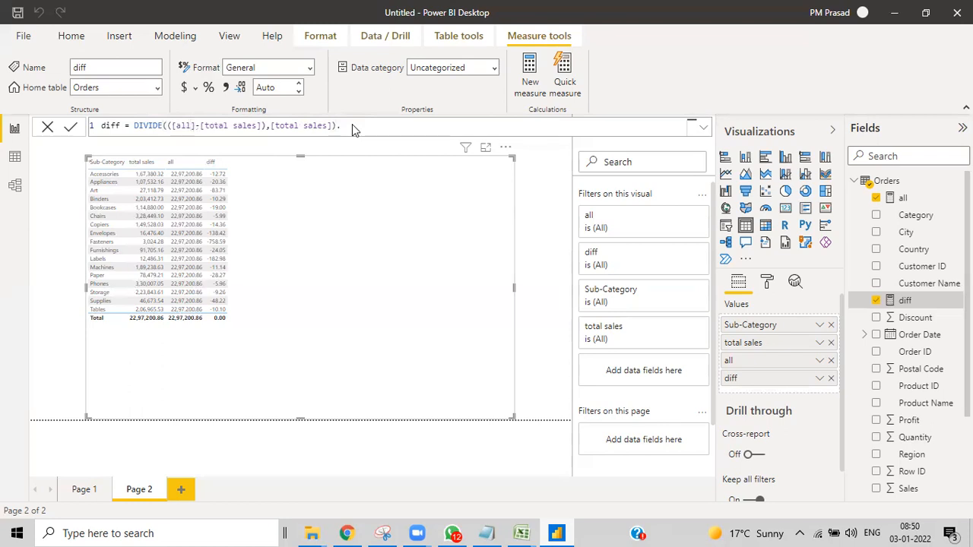
pyautogui.press('Return')
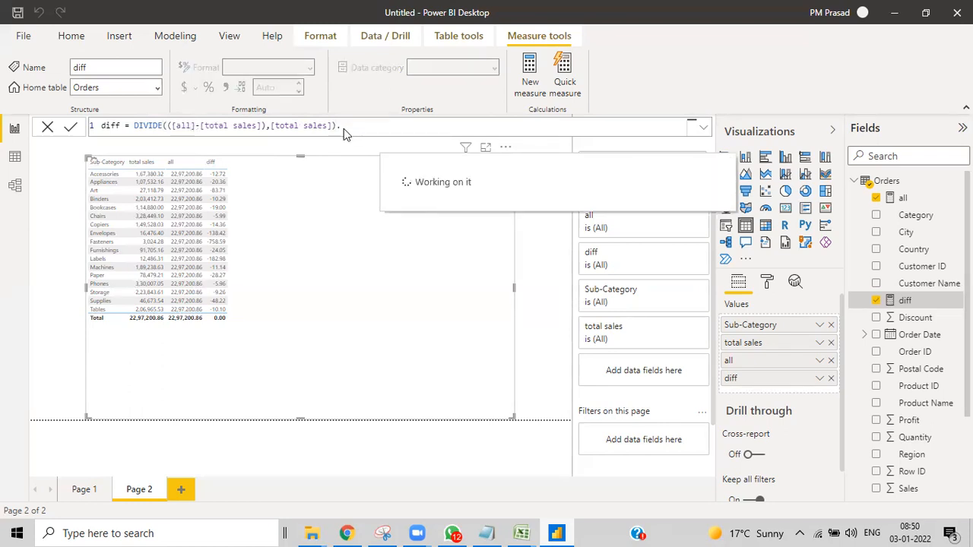
pyautogui.press('BackSpace')
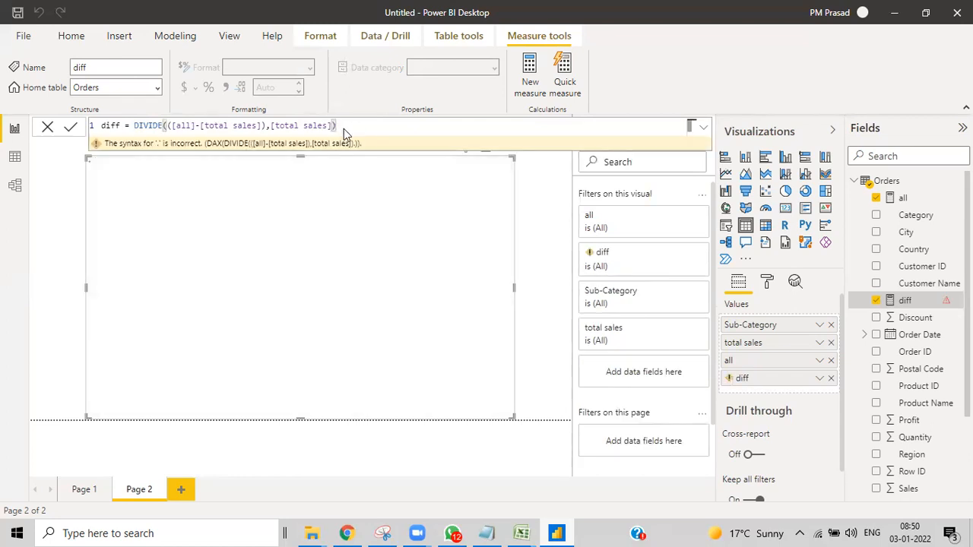
pyautogui.press('Return')
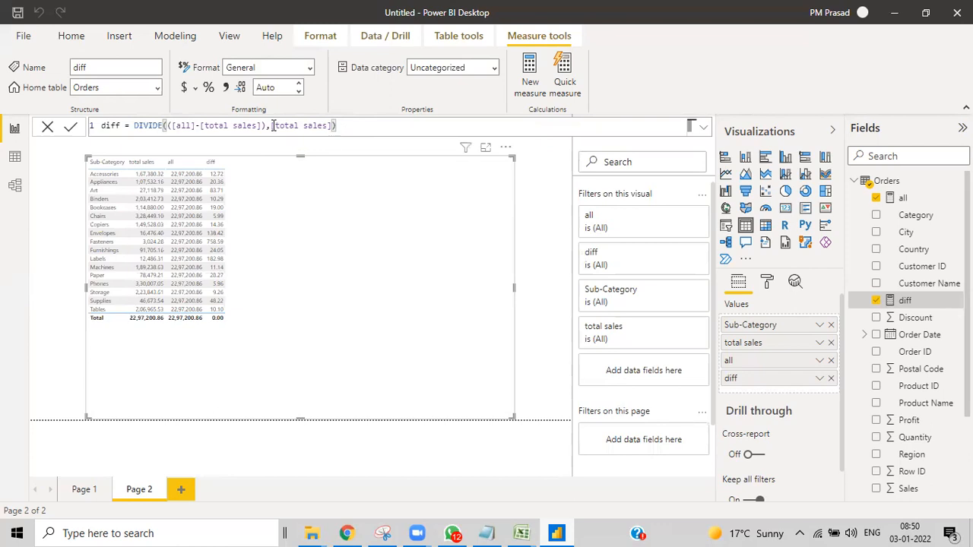
# Step: Set the denominator of the diff measure to [all] and apply the formula
pyautogui.moveTo(272, 125); pyautogui.dragTo(332, 125)
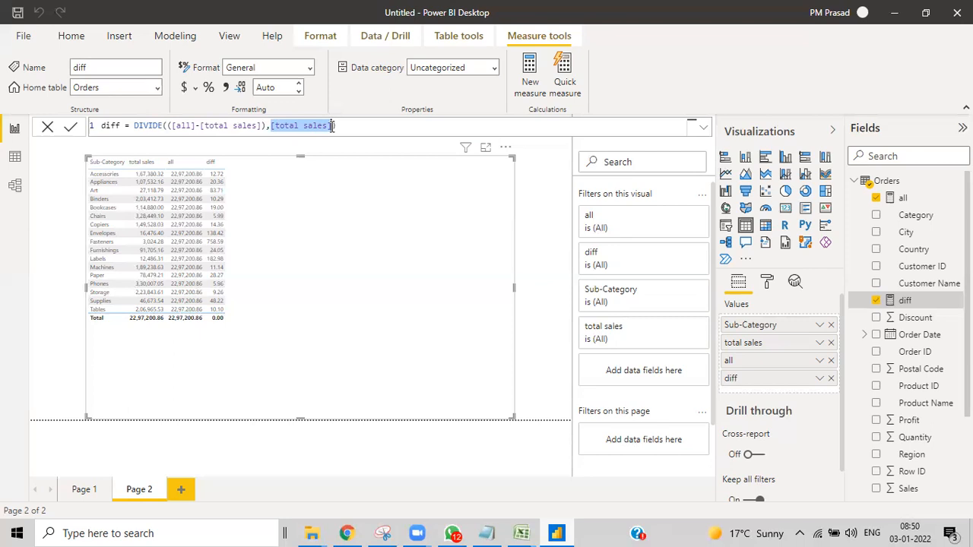
pyautogui.press('BackSpace')
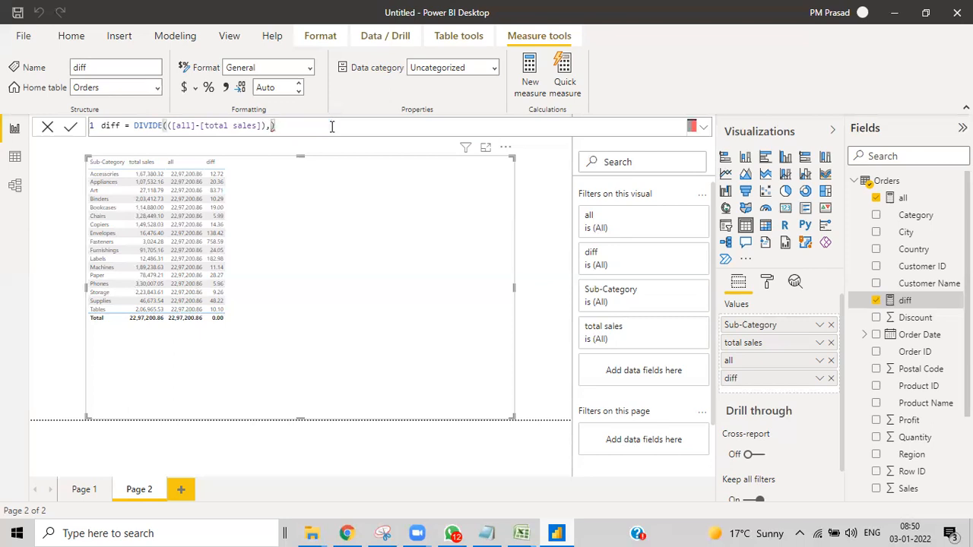
pyautogui.write('all')
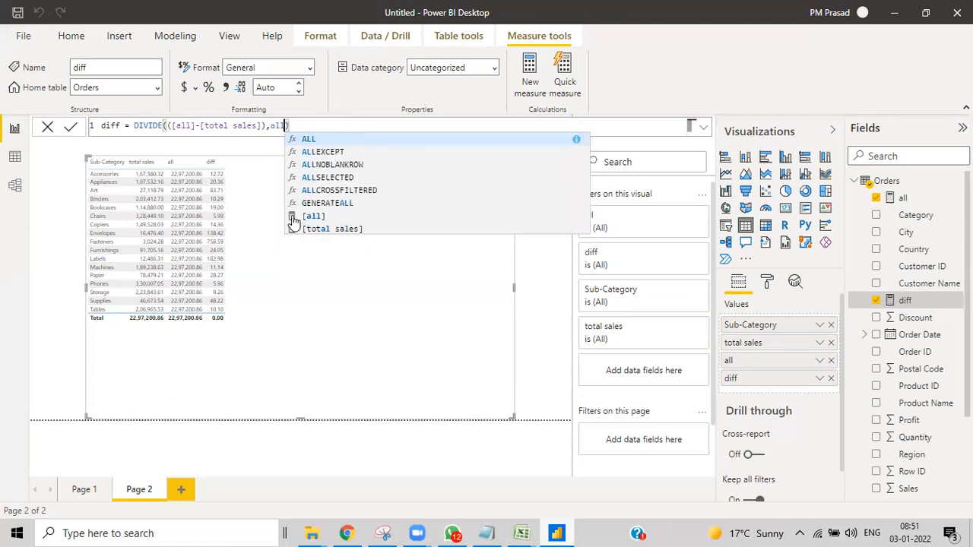
pyautogui.click(293, 218)
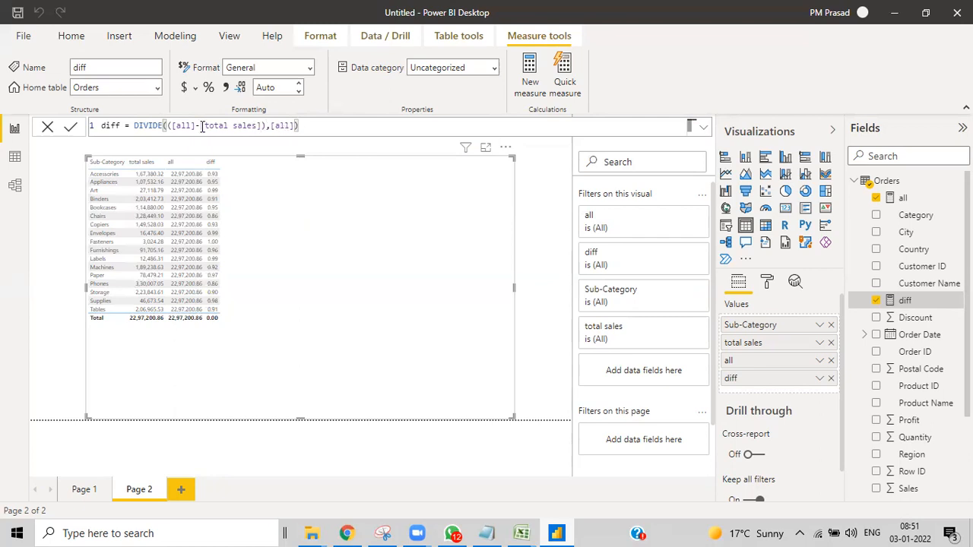
# Step: Reorder the bracketed numerator to [total sales]-[all] over the [all] denominator and apply the diff formula
pyautogui.moveTo(196, 125); pyautogui.dragTo(172, 125)
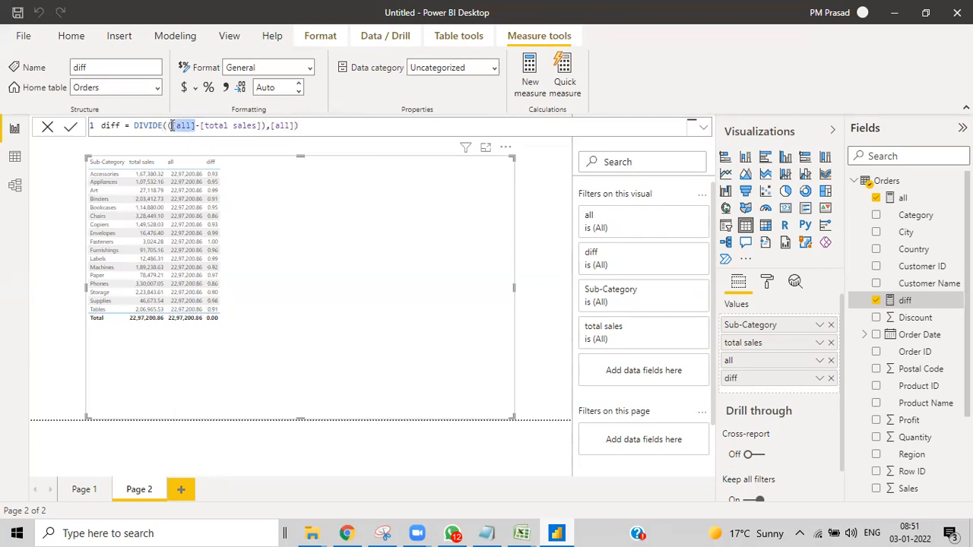
pyautogui.press('BackSpace')
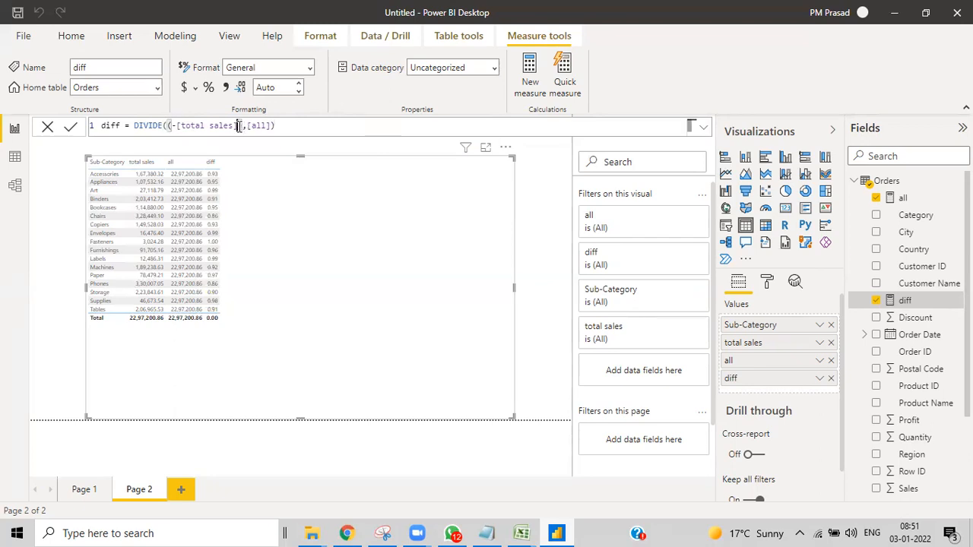
pyautogui.write('-[all]')
pyautogui.click(178, 125)
pyautogui.press('BackSpace')
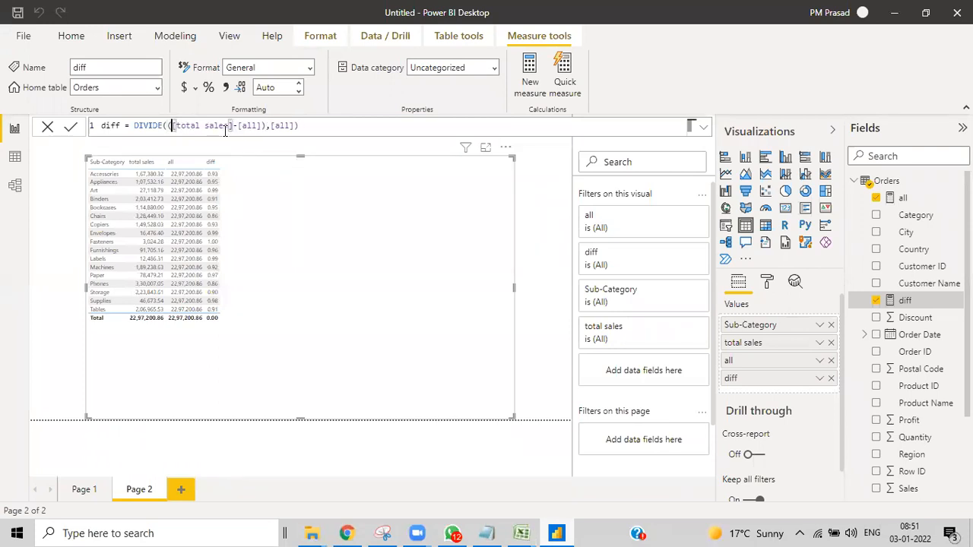
pyautogui.click(341, 131)
pyautogui.press('Return')
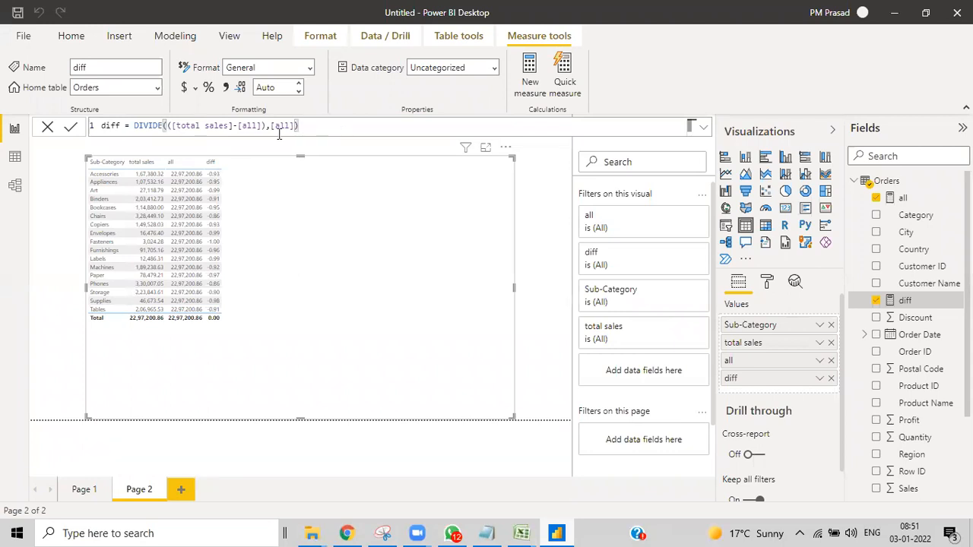
# Step: Change the denominator under [total sales]-[all] to [total sales] and apply the diff formula
pyautogui.press('BackSpace')
pyautogui.press('BackSpace')
pyautogui.press('BackSpace')
pyautogui.press('BackSpace')
pyautogui.press('BackSpace')
pyautogui.write('total')
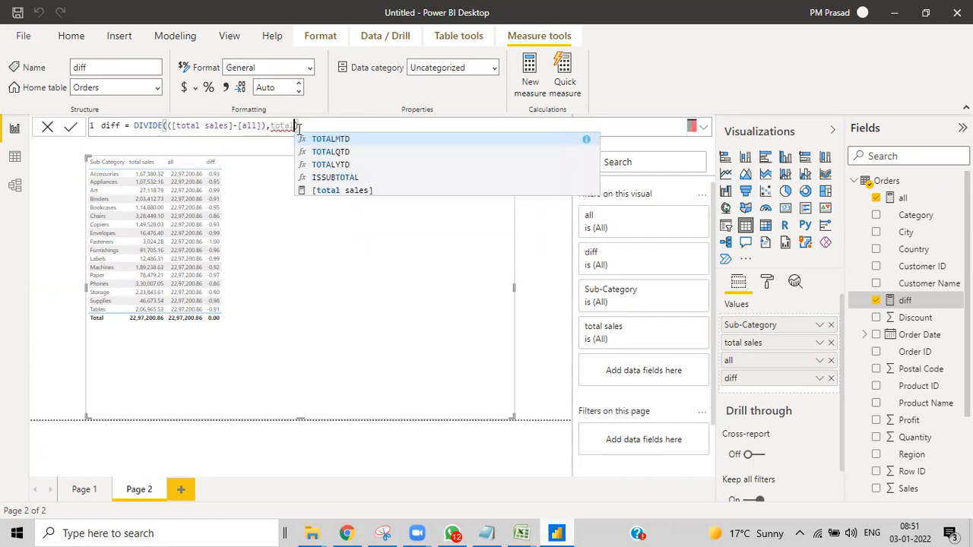
pyautogui.click(316, 191)
pyautogui.press('Return')
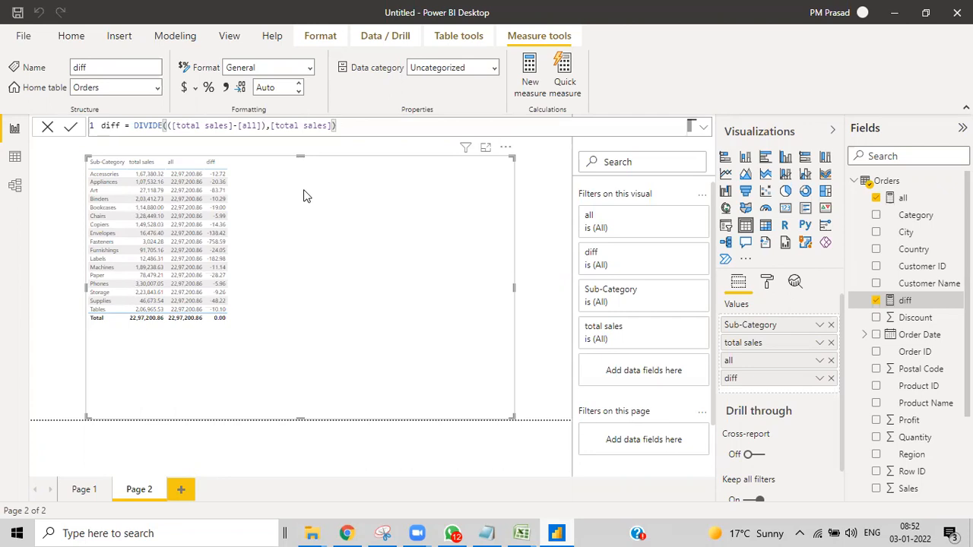
# Step: Remove [total sales] and the minus sign from the numerator, leaving only [all], and apply the diff formula
pyautogui.click(261, 126)
pyautogui.moveTo(263, 125); pyautogui.dragTo(173, 126)
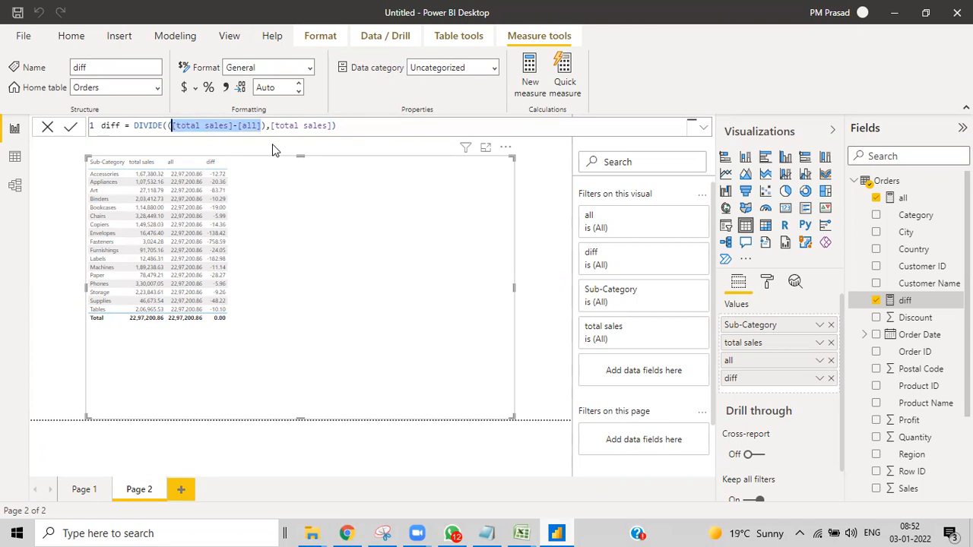
pyautogui.click(237, 127)
pyautogui.press('BackSpace')
pyautogui.press('BackSpace')
pyautogui.press('BackSpace')
pyautogui.press('BackSpace')
pyautogui.press('BackSpace')
pyautogui.press('BackSpace')
pyautogui.press('BackSpace')
pyautogui.press('BackSpace')
pyautogui.press('BackSpace')
pyautogui.press('BackSpace')
pyautogui.press('BackSpace')
pyautogui.press('BackSpace')
pyautogui.press('BackSpace')
pyautogui.press('BackSpace')
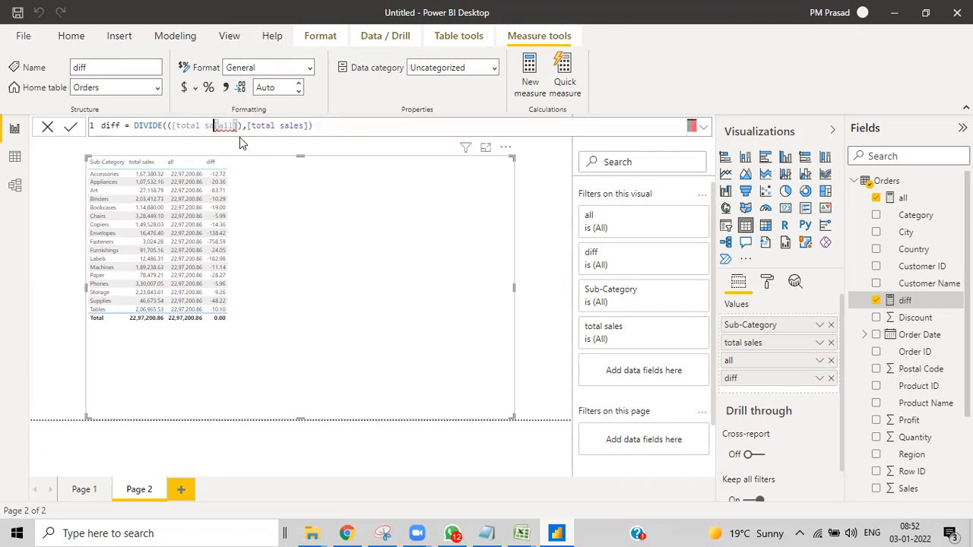
pyautogui.press('BackSpace')
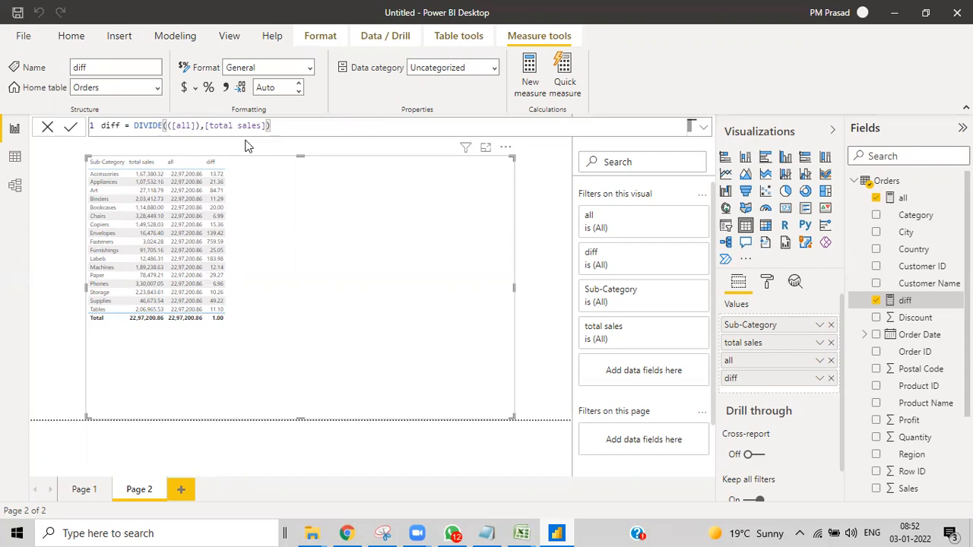
# Step: Simplify the formula to DIVIDE([all],[total sales]) by removing the inner parentheses, and format the diff measure as a percentage
pyautogui.click(171, 126)
pyautogui.press('BackSpace')
pyautogui.click(194, 126)
pyautogui.press('BackSpace')
pyautogui.click(277, 126)
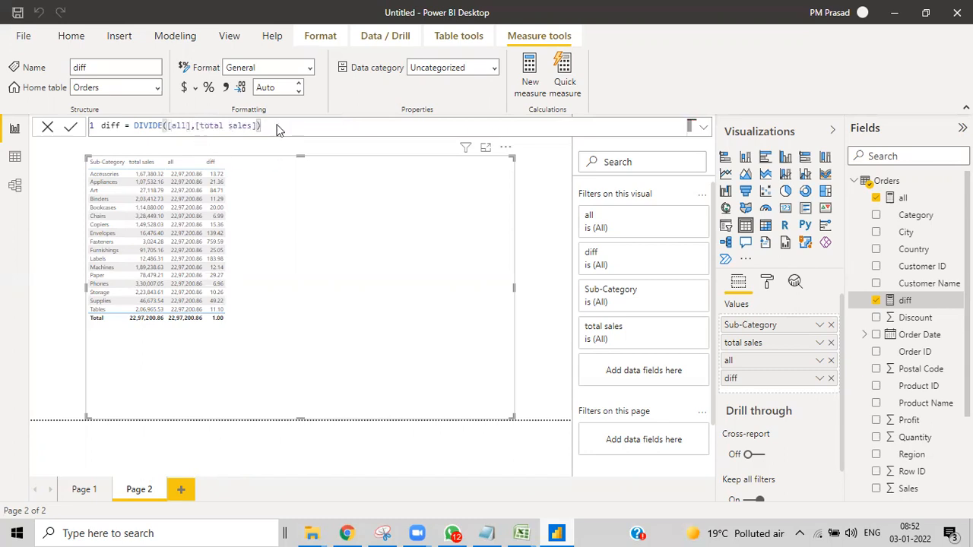
pyautogui.press('Return')
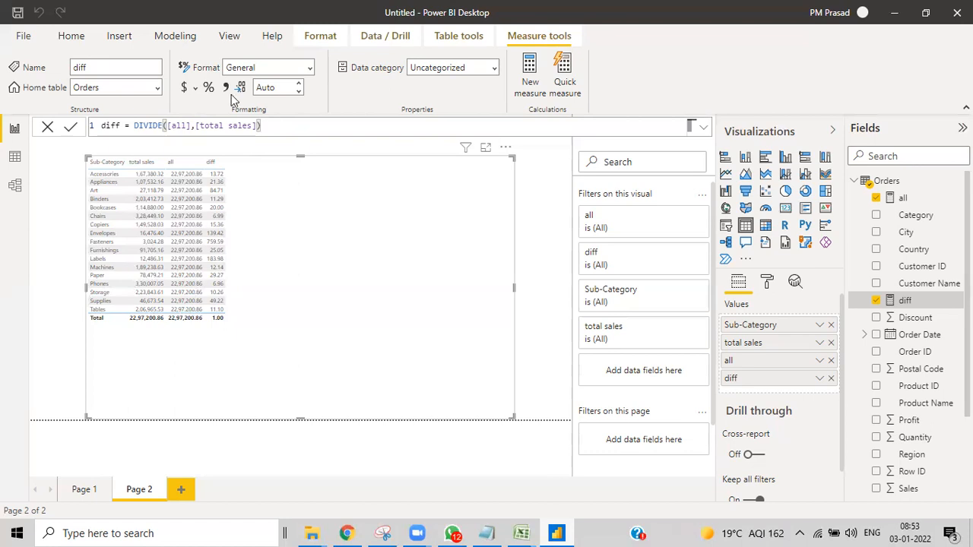
pyautogui.click(208, 87)
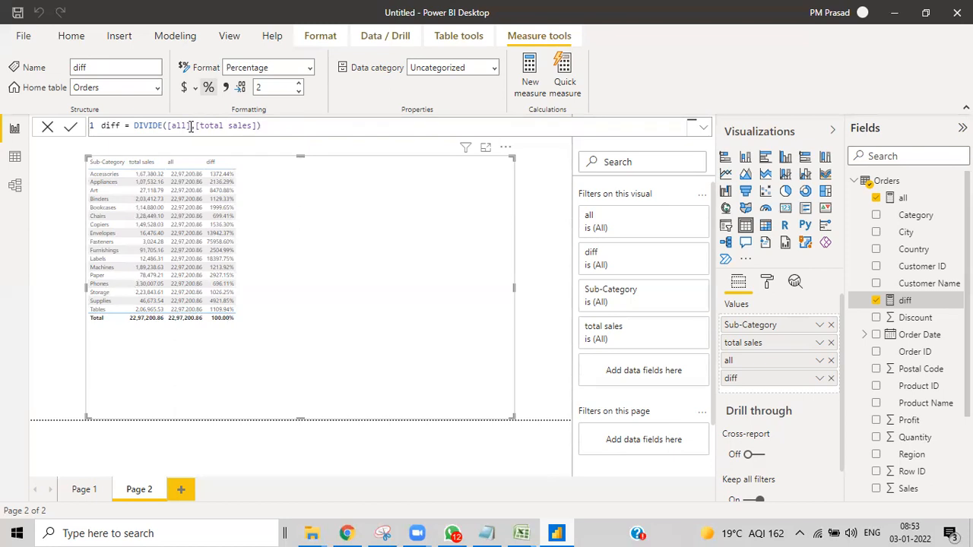
# Step: Subtract [total sales] from [all] in the numerator of the diff formula, keeping [total sales] as denominator, and apply it
pyautogui.click(191, 126)
pyautogui.write('-[')
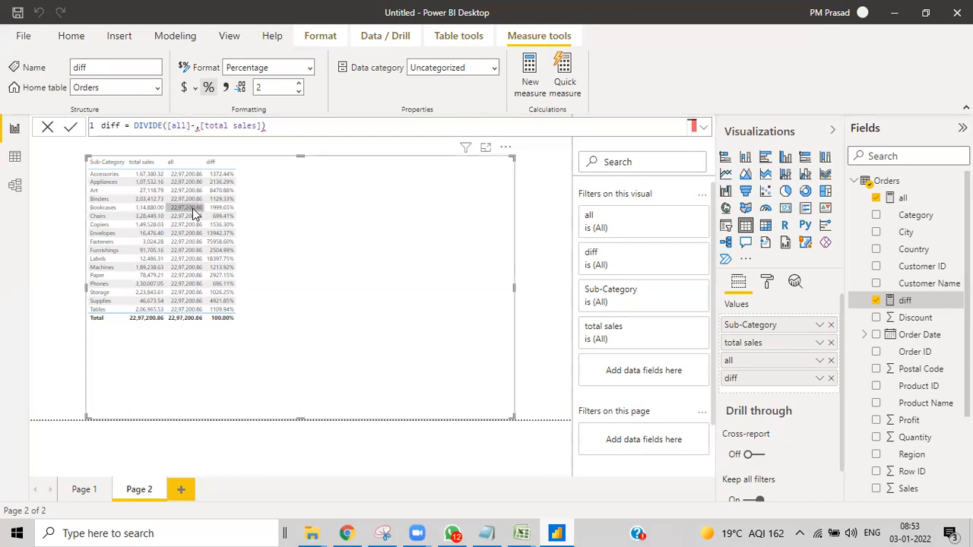
pyautogui.write('tot')
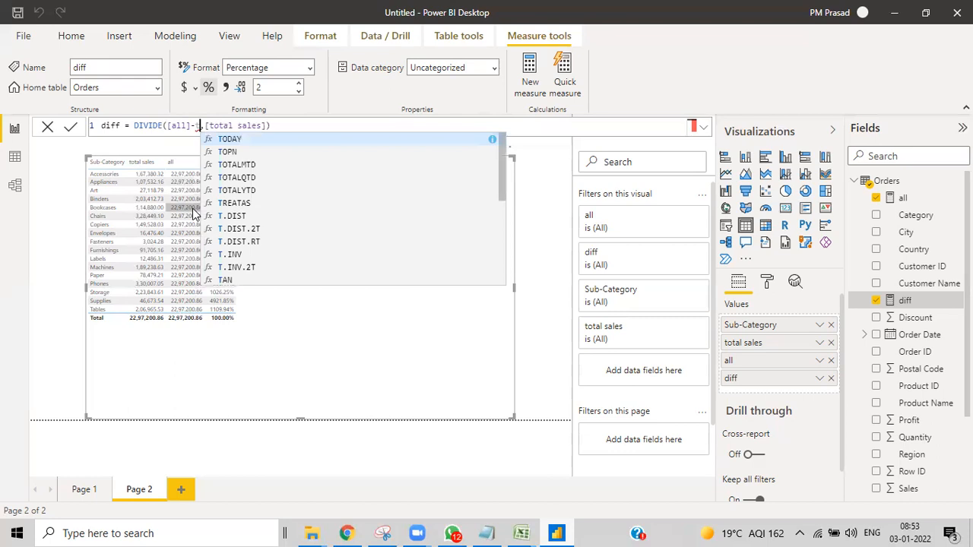
pyautogui.write('a')
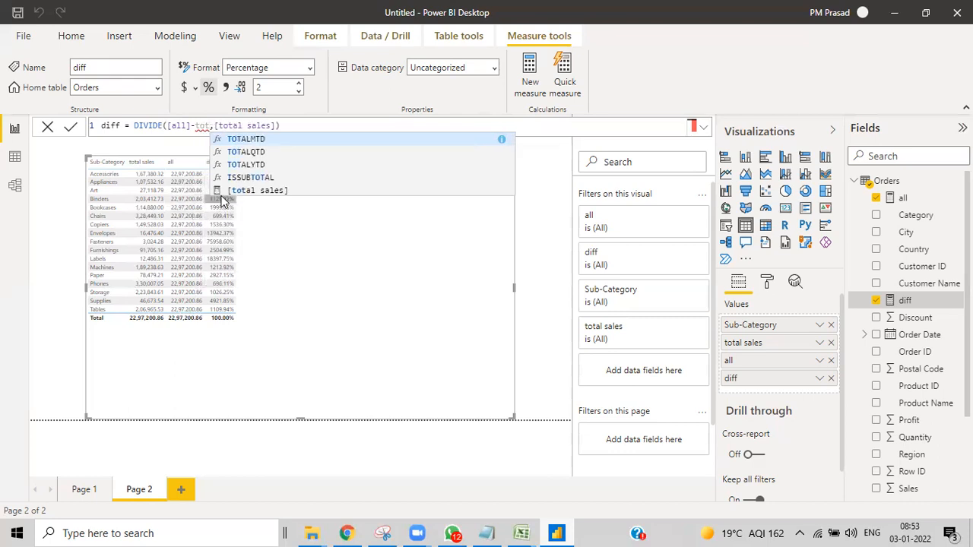
pyautogui.click(221, 194)
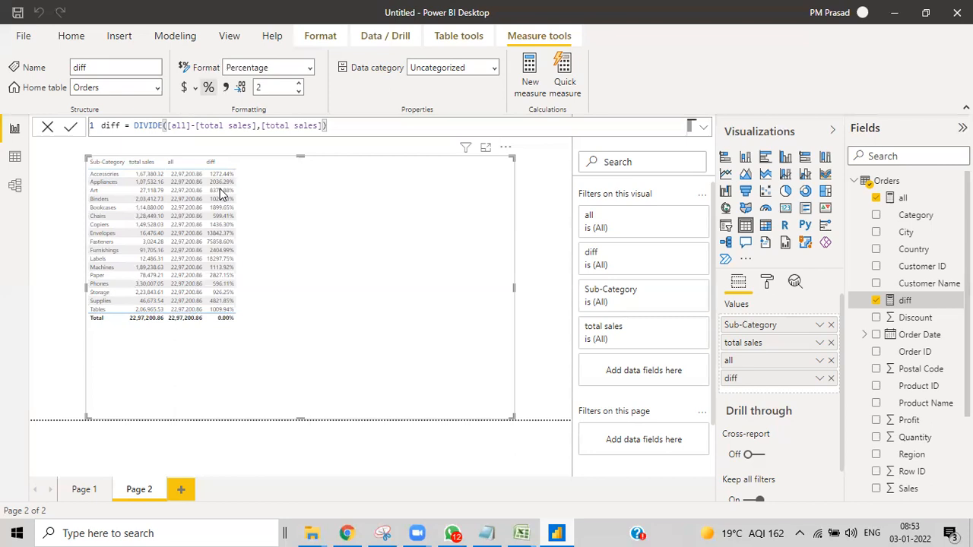
# Step: Reverse the diff numerator to [total sales]-[all] over the [total sales] denominator and apply the formula
pyautogui.click(195, 126)
pyautogui.keyDown('shift'); pyautogui.click(167, 126); pyautogui.keyUp('shift')
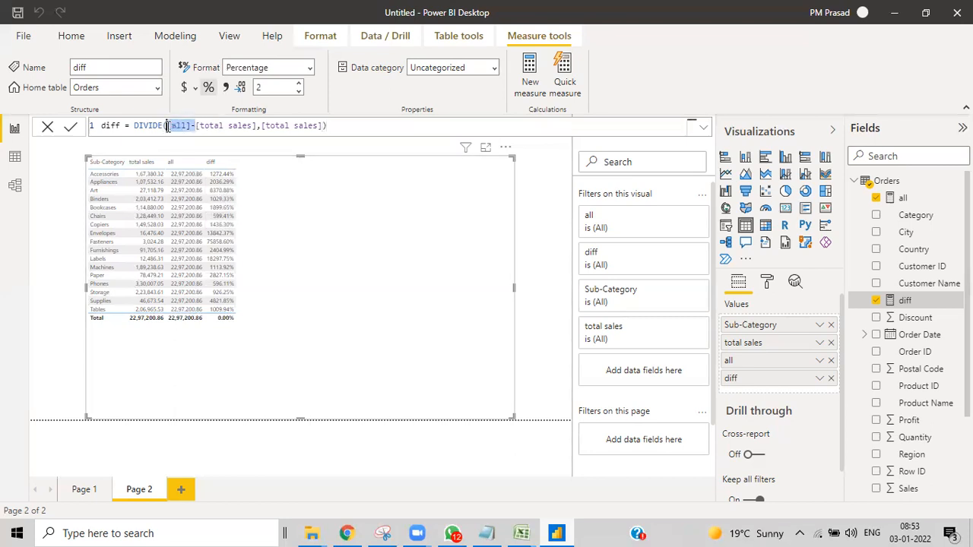
pyautogui.press('Delete')
pyautogui.click(228, 126)
pyautogui.write('-[all]')
pyautogui.press('BackSpace')
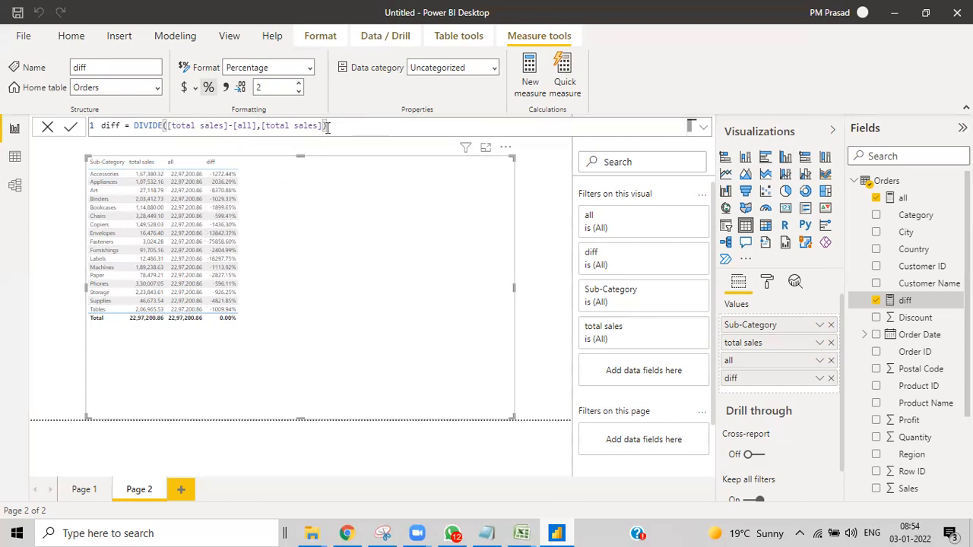
# Step: Replace the [total sales] denominator with [all] under [total sales]-[all] and apply the diff formula
pyautogui.moveTo(324, 125); pyautogui.dragTo(260, 126)
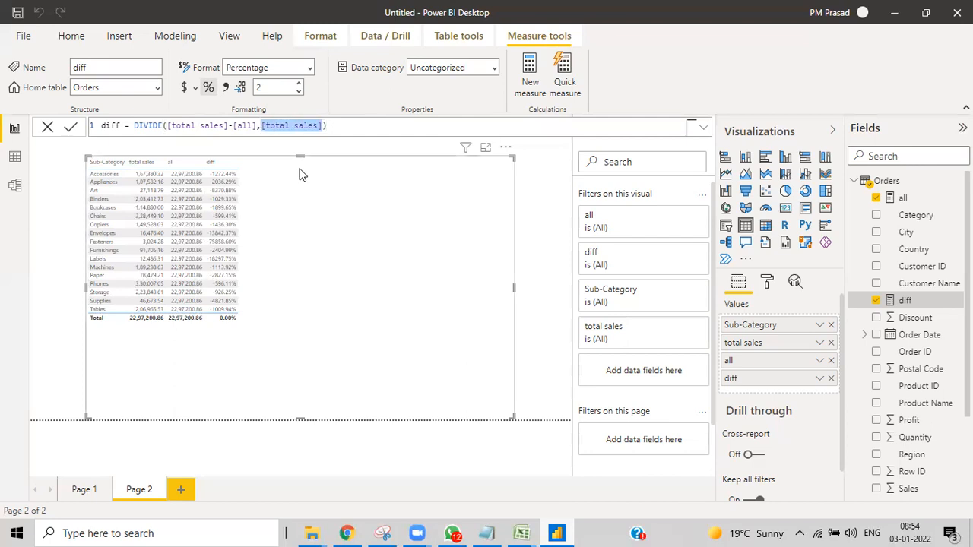
pyautogui.press('BackSpace')
pyautogui.write('All')
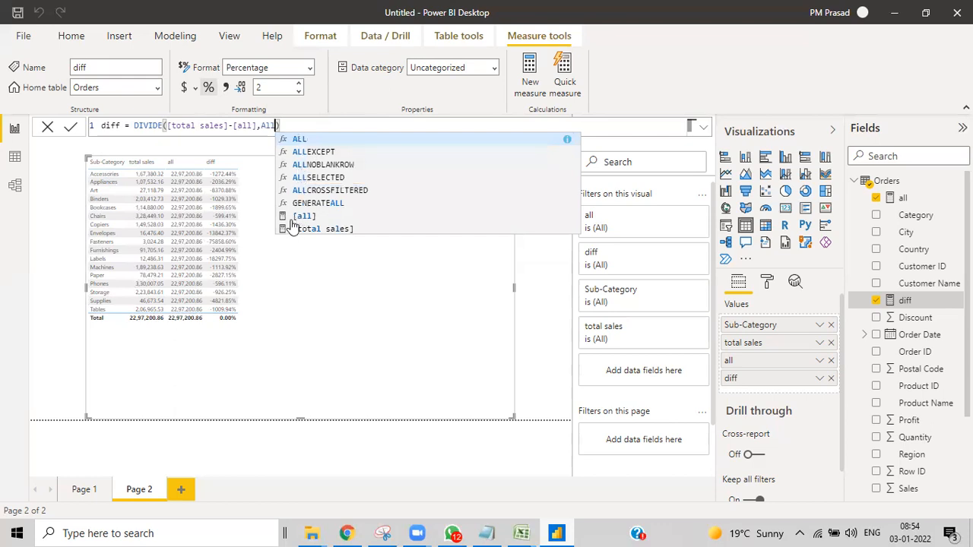
pyautogui.click(283, 215)
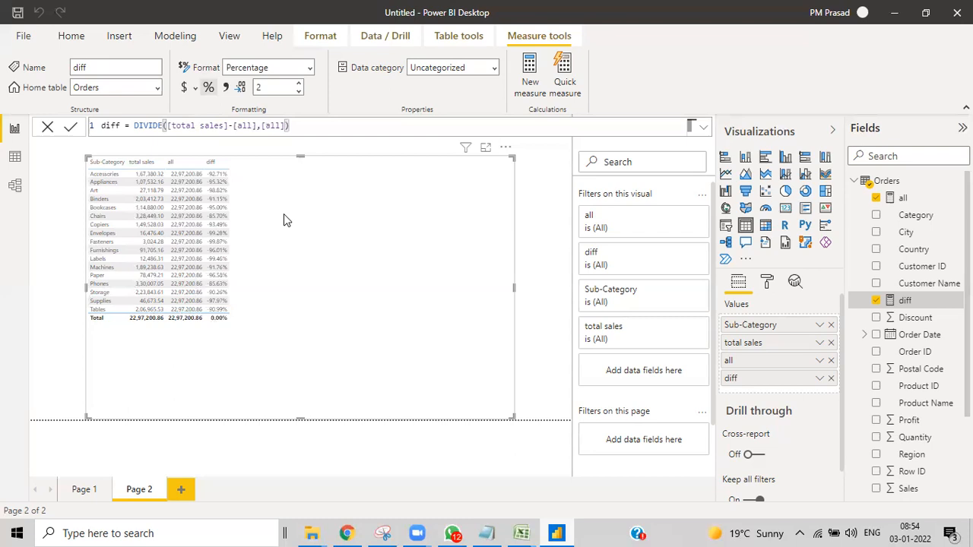
# Step: Strip the diff formula down to the opening DIVIDE([all] by removing the leading [total sales]- and everything after the first [all]
pyautogui.moveTo(230, 125); pyautogui.dragTo(168, 128)
pyautogui.hotkey('ctrl', 'c')
pyautogui.press('BackSpace')
pyautogui.click(190, 128)
pyautogui.hotkey('shift', 'End')
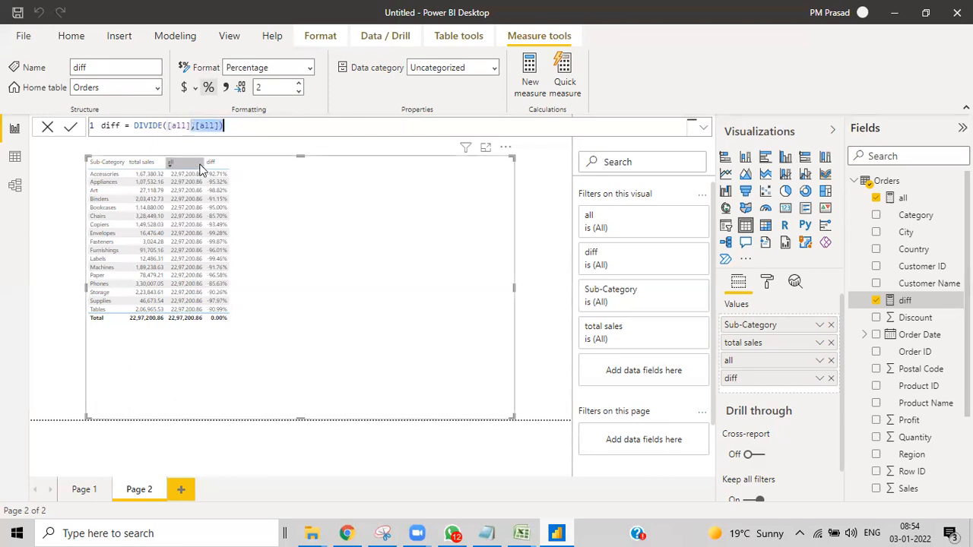
pyautogui.hotkey('ctrl', 'v')
pyautogui.moveTo(191, 128); pyautogui.dragTo(197, 148)
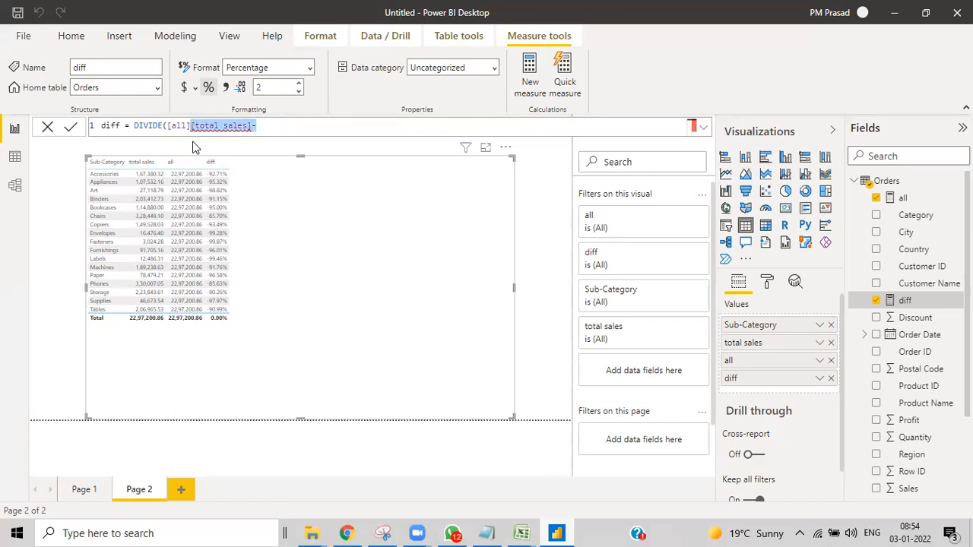
pyautogui.press('BackSpace')
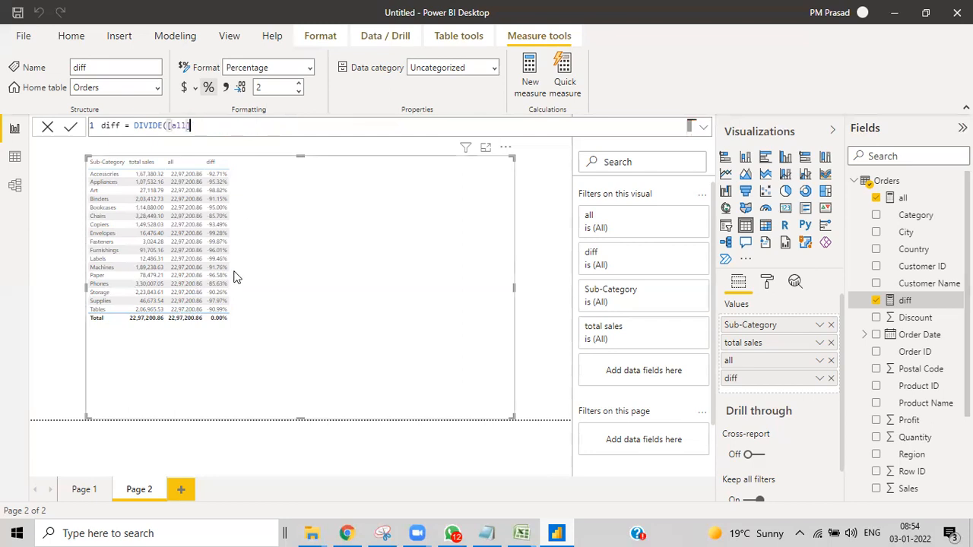
# Step: Complete the diff formula as DIVIDE([all]-[total sales],[all]) and apply it
pyautogui.write('-total')
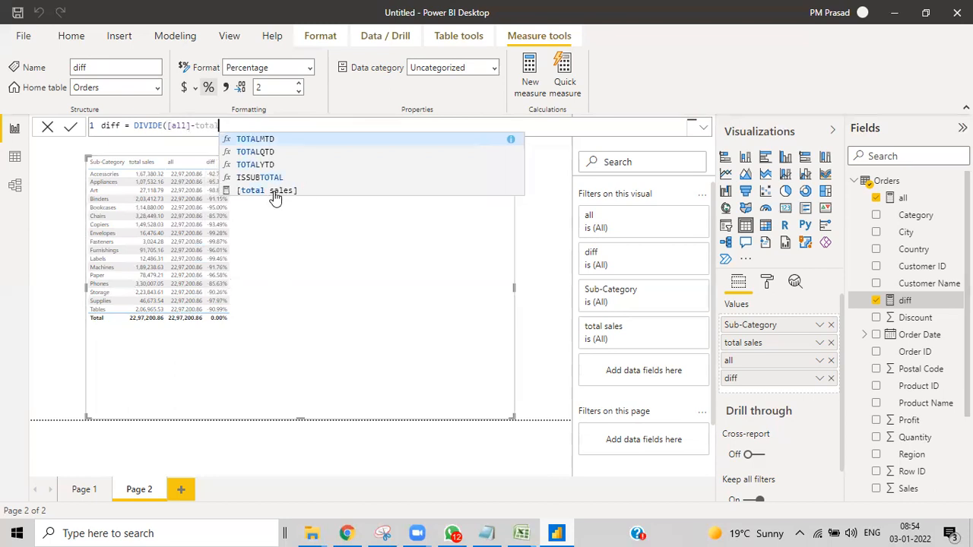
pyautogui.click(274, 191)
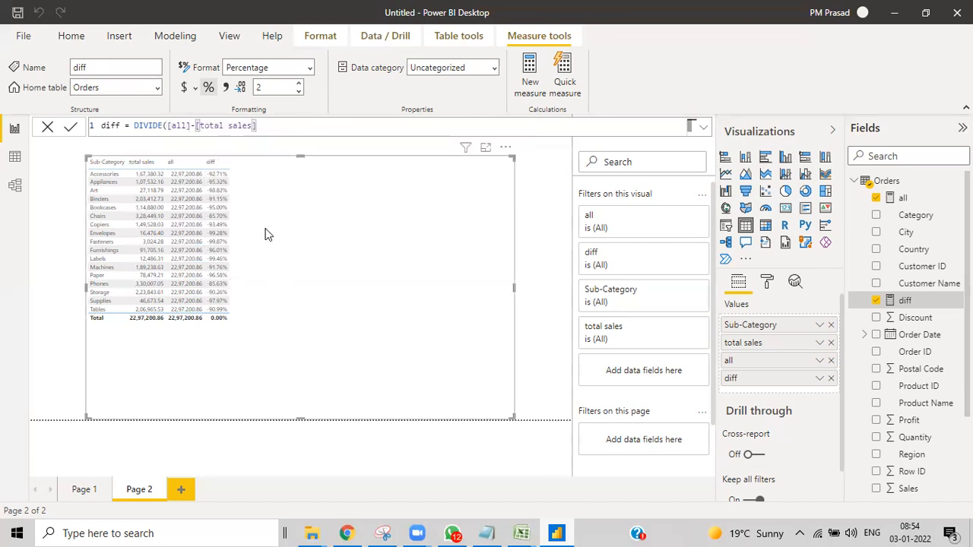
pyautogui.write(',')
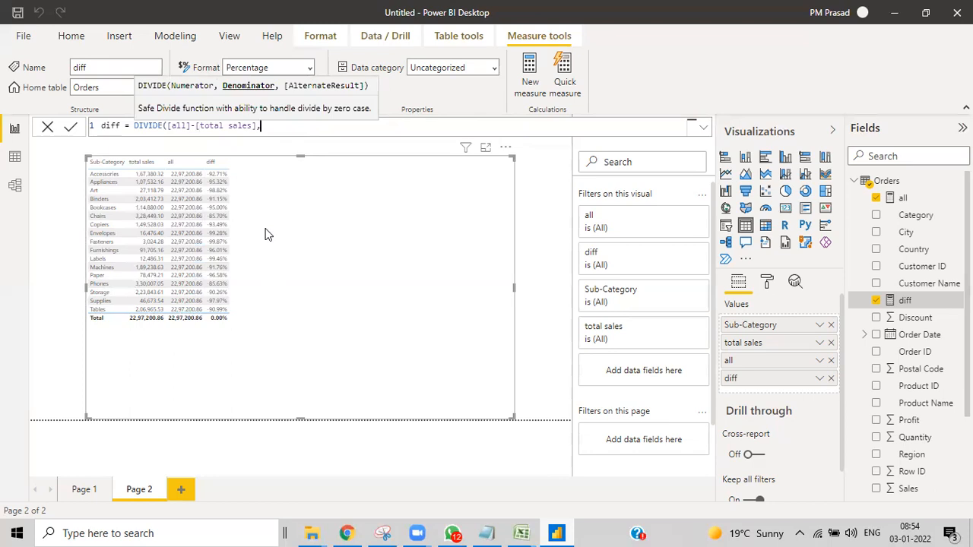
pyautogui.write('all')
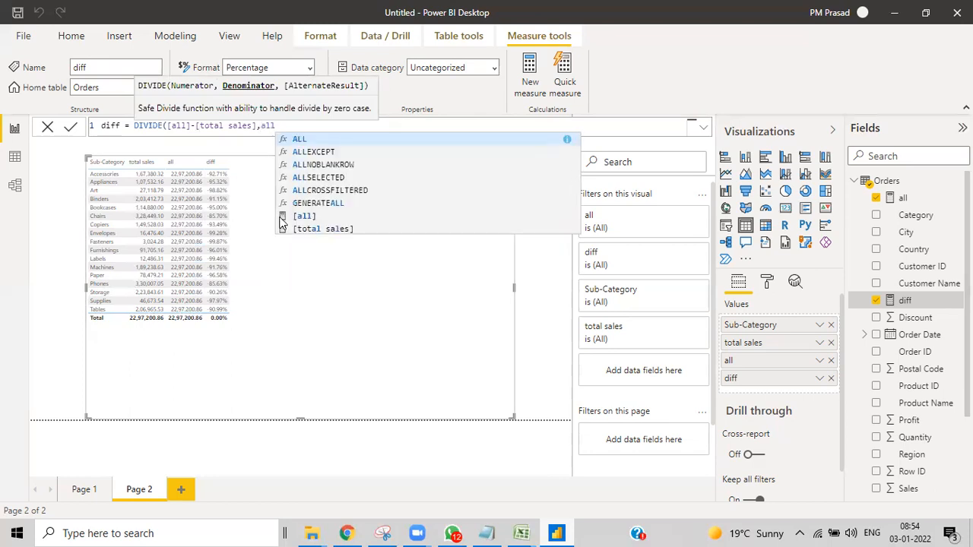
pyautogui.click(282, 216)
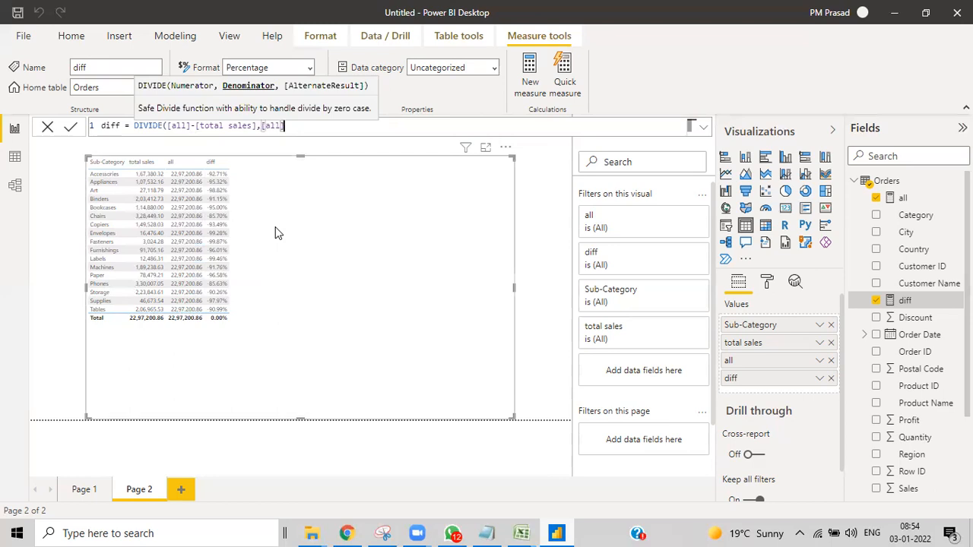
pyautogui.write(')')
pyautogui.press('Return')
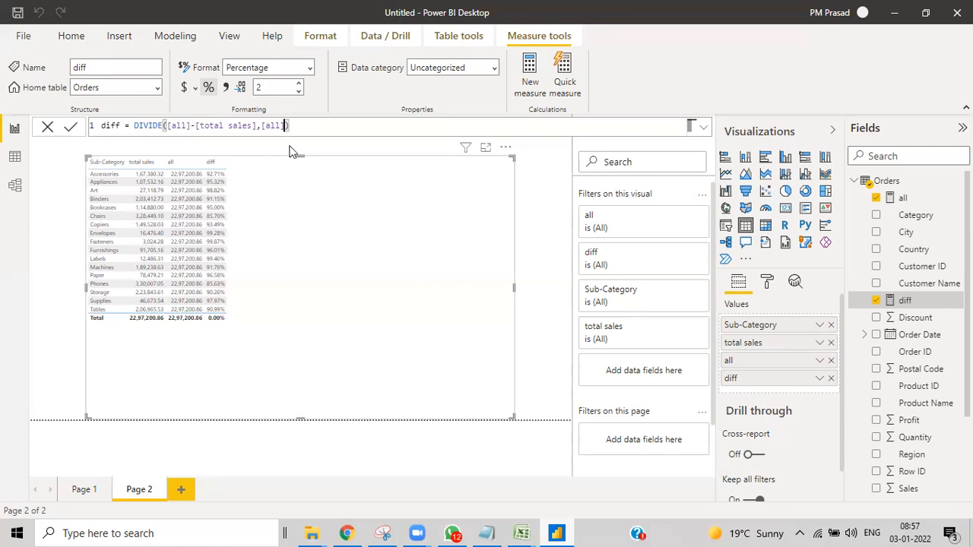
# Step: Change the denominator under [all]-[total sales] to [total sales] and apply the diff formula
pyautogui.press('BackSpace')
pyautogui.press('BackSpace')
pyautogui.press('BackSpace')
pyautogui.press('BackSpace')
pyautogui.press('BackSpace')
pyautogui.write('tota')
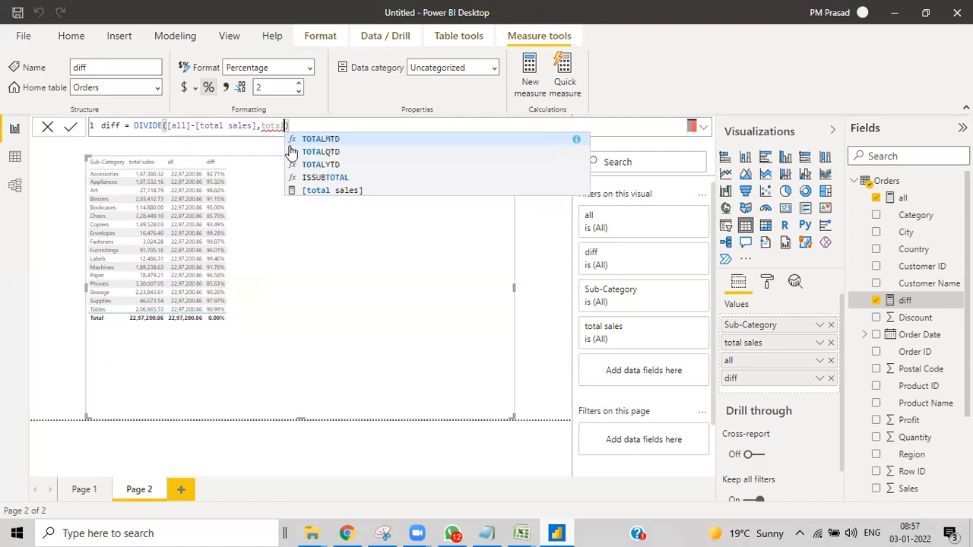
pyautogui.click(290, 191)
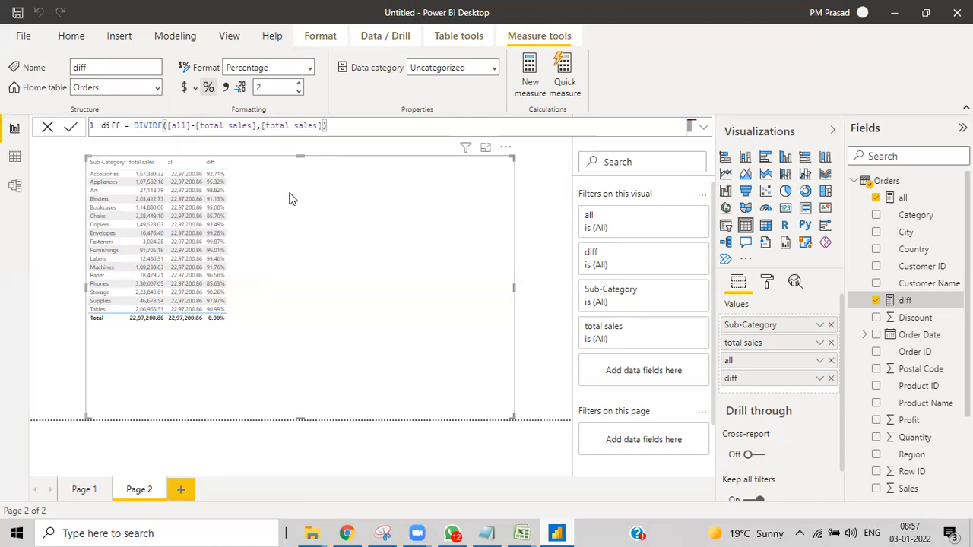
pyautogui.press('Return')
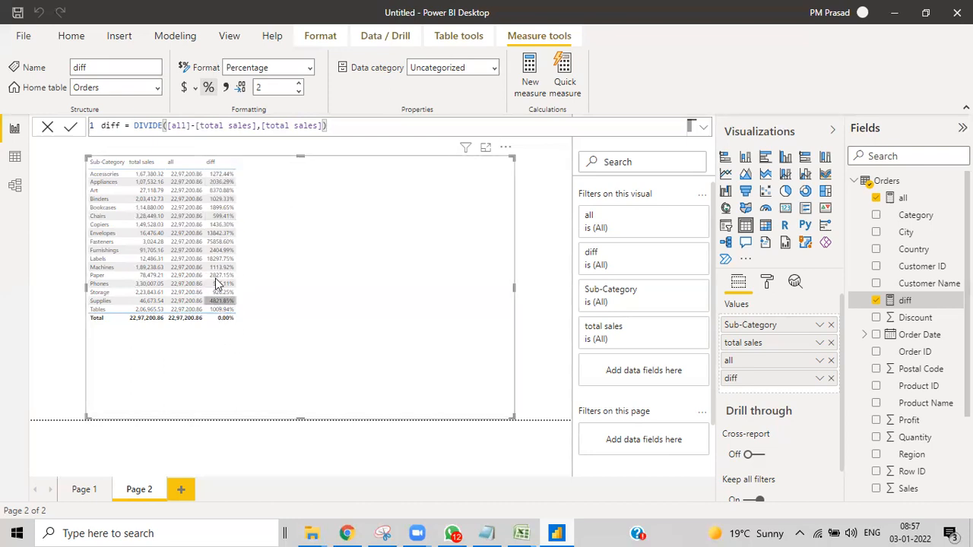
# Step: Switch the diff formula's denominator back to [all] and apply it
pyautogui.click(319, 126)
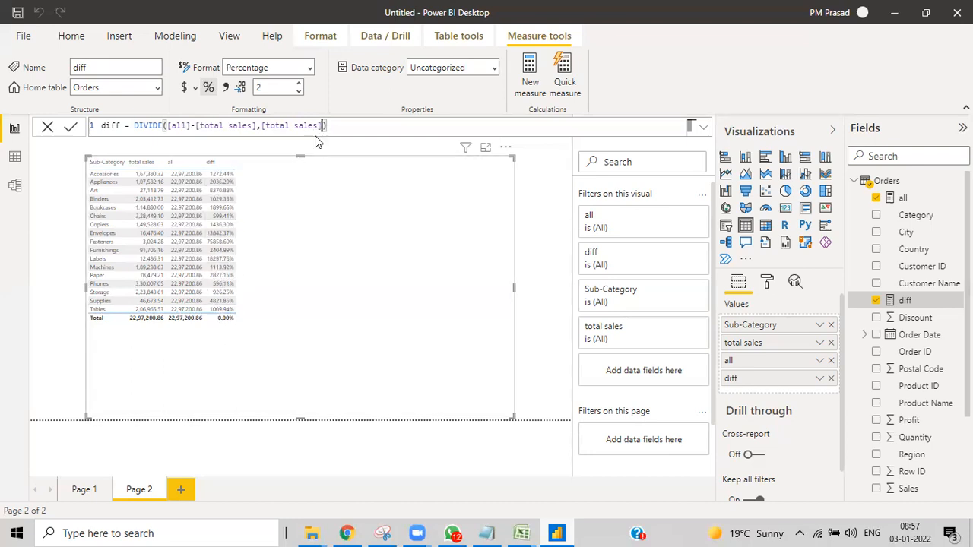
pyautogui.press('BackSpace')
pyautogui.press('BackSpace')
pyautogui.press('BackSpace')
pyautogui.press('BackSpace')
pyautogui.press('BackSpace')
pyautogui.press('BackSpace')
pyautogui.write('all')
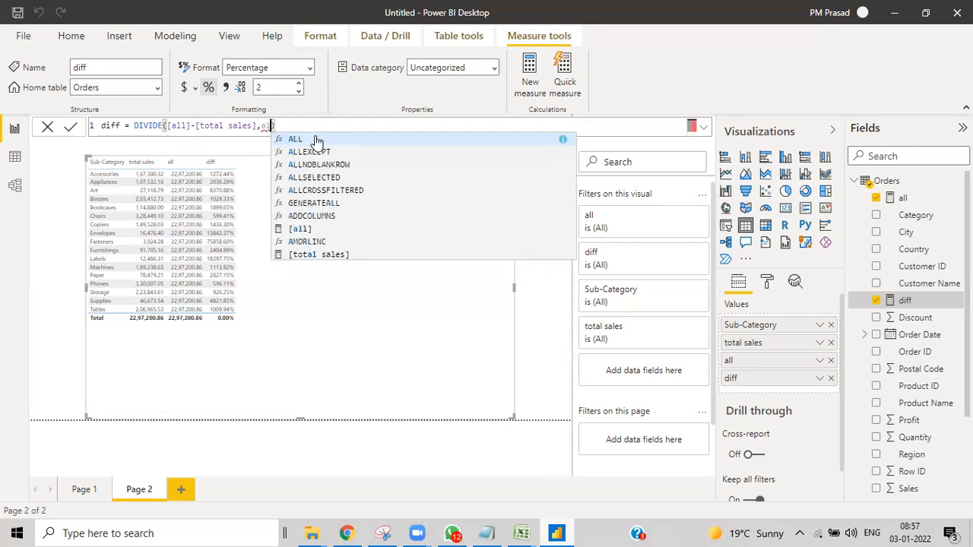
pyautogui.click(282, 217)
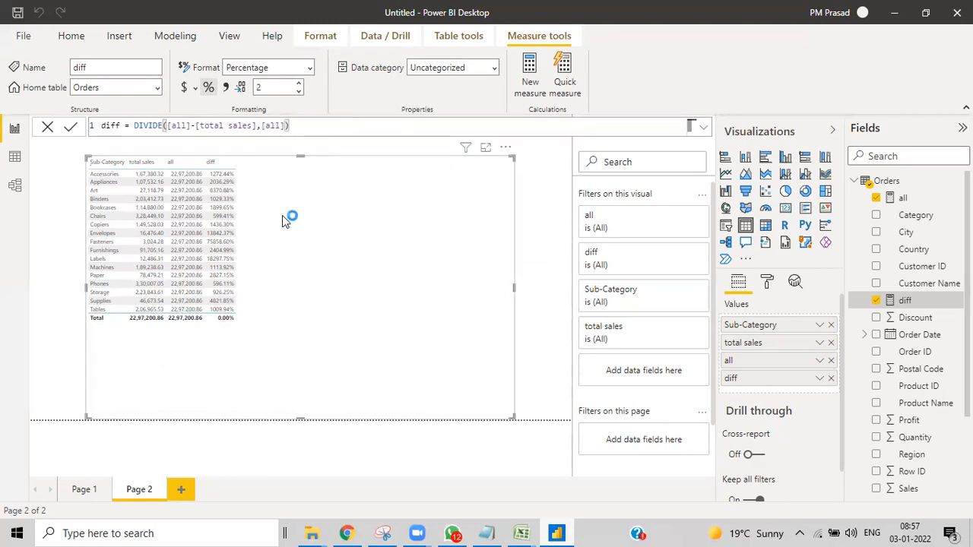
pyautogui.press('Return')
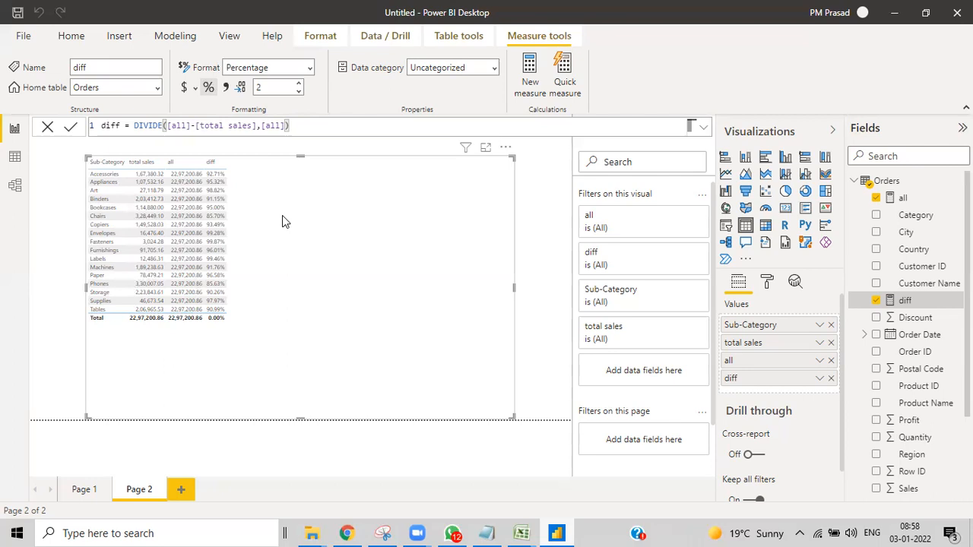
# Step: Re-enter the diff denominator as the comparison [all]=[total sales], followed by a closing parenthesis
pyautogui.moveTo(261, 126); pyautogui.dragTo(287, 127)
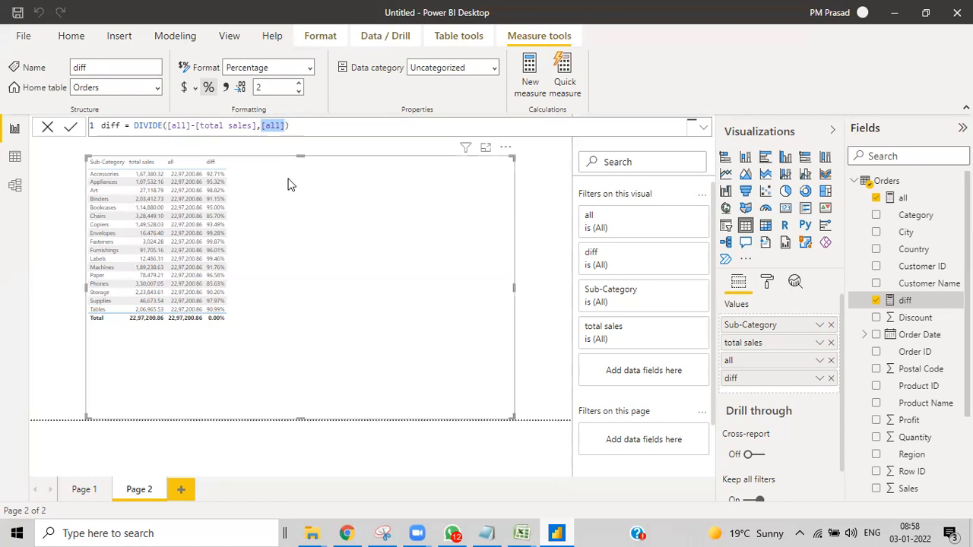
pyautogui.press('BackSpace')
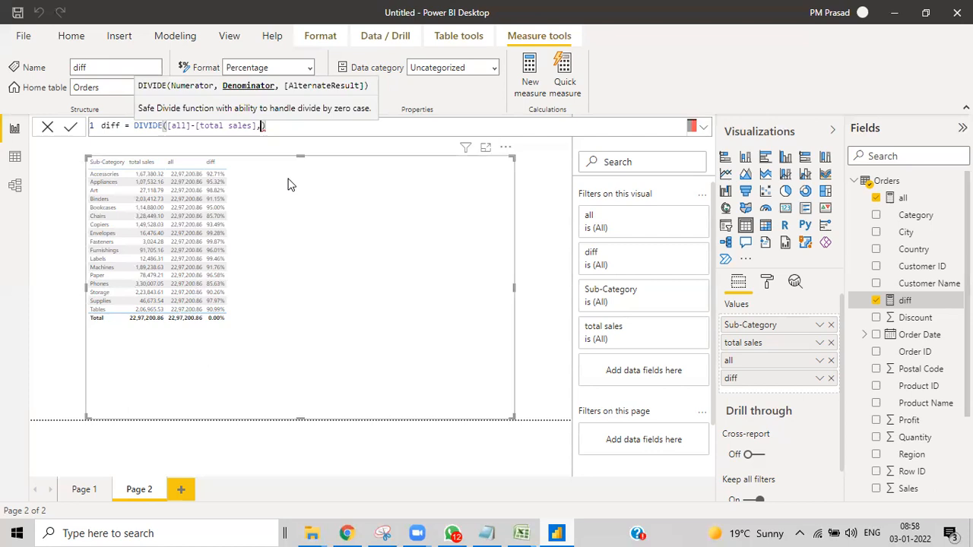
pyautogui.write('all')
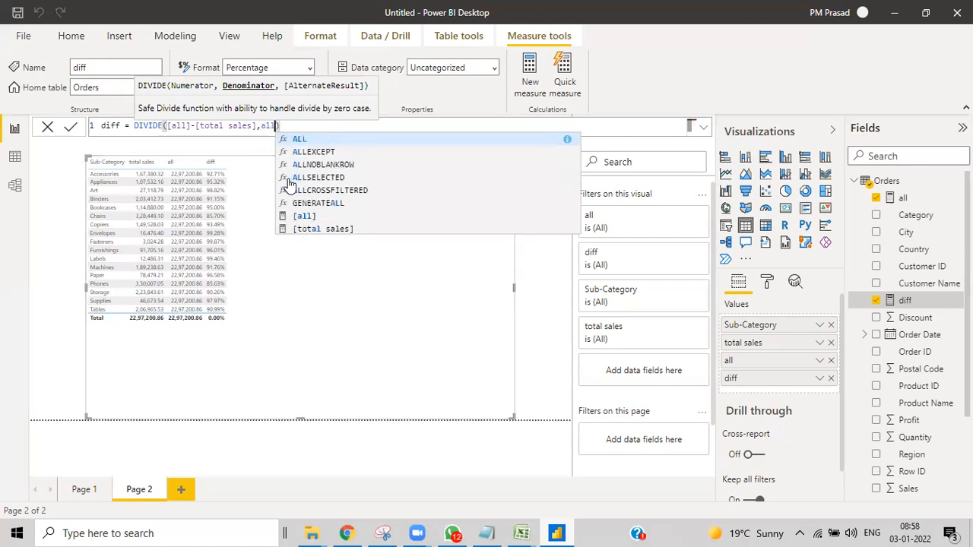
pyautogui.click(293, 216)
pyautogui.write(')')
pyautogui.write('tota')
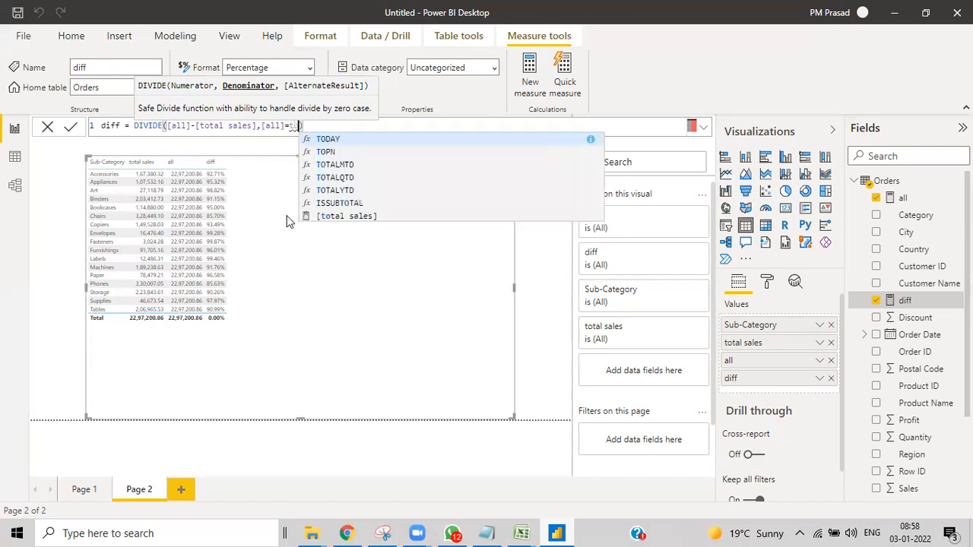
pyautogui.write('l')
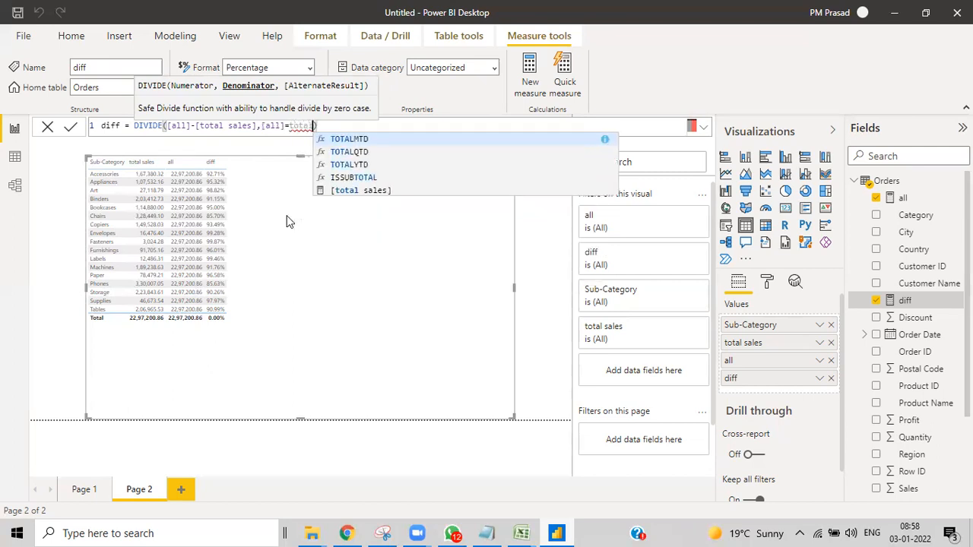
pyautogui.click(321, 191)
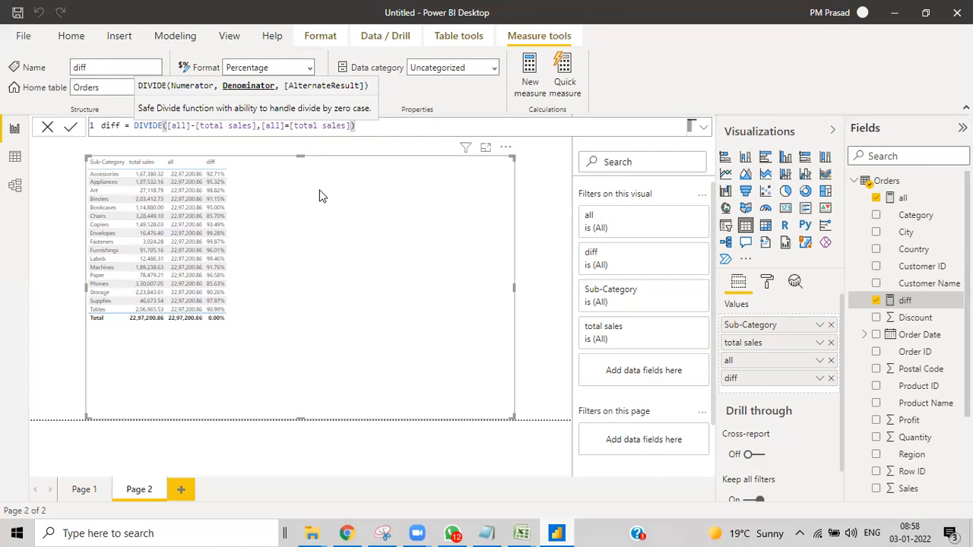
pyautogui.write(')')
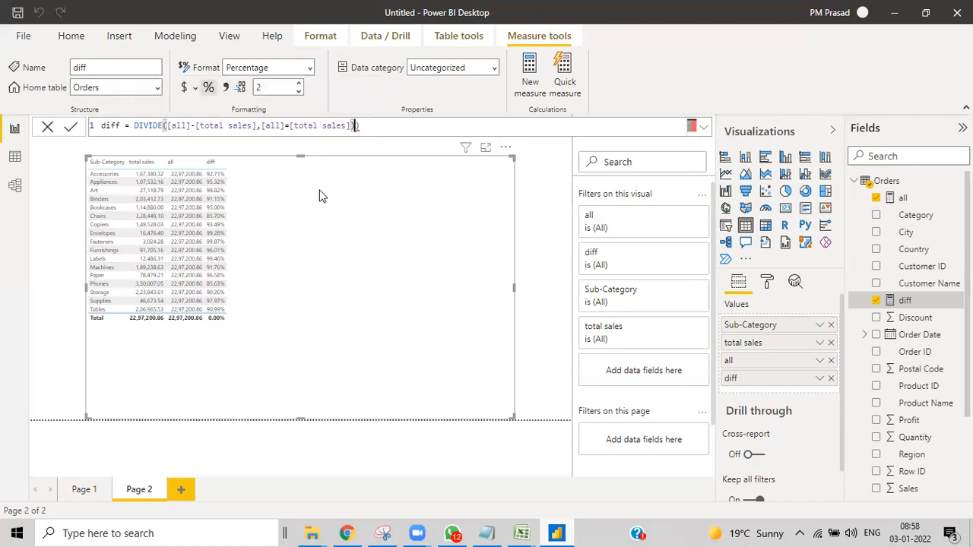
# Step: Clear the arguments of the diff formula, leaving only the opening DIVIDE(
pyautogui.click(261, 127)
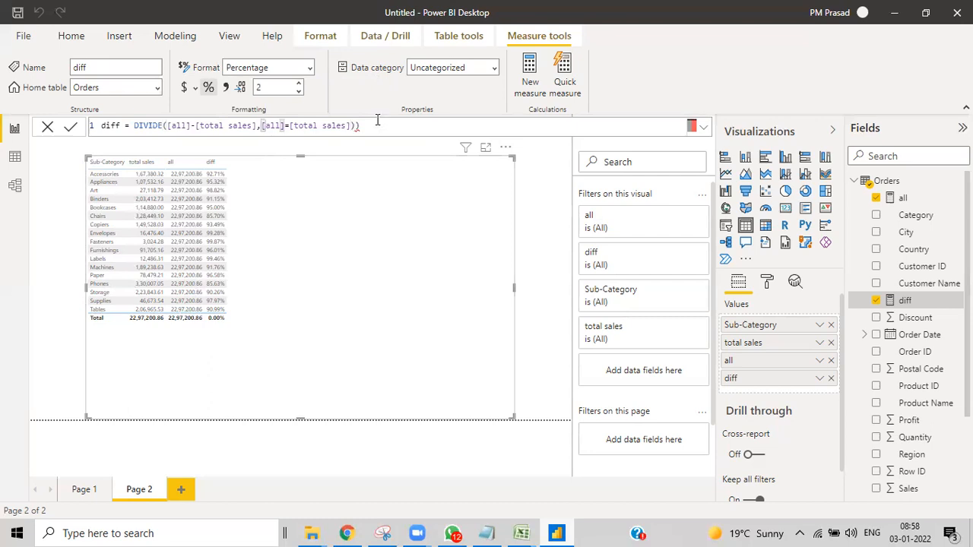
pyautogui.moveTo(361, 126); pyautogui.dragTo(134, 125)
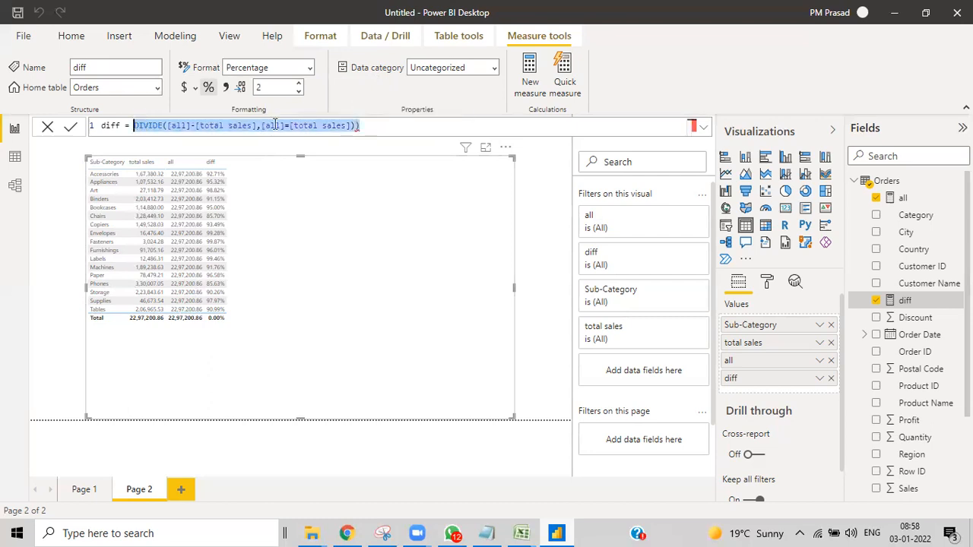
pyautogui.click(374, 130)
pyautogui.press('BackSpace')
pyautogui.press('BackSpace')
pyautogui.press('BackSpace')
pyautogui.press('BackSpace')
pyautogui.press('BackSpace')
pyautogui.press('BackSpace')
pyautogui.press('BackSpace')
pyautogui.press('BackSpace')
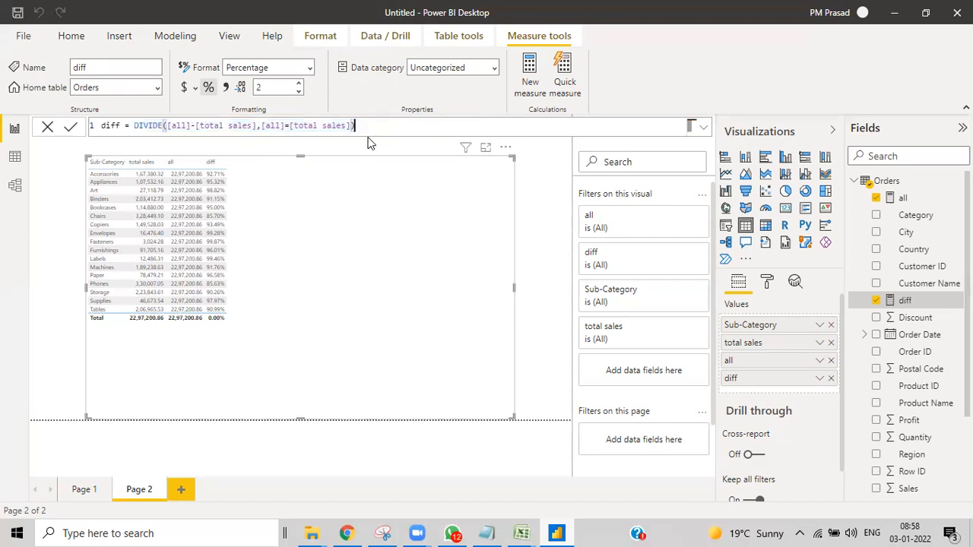
pyautogui.press('BackSpace')
pyautogui.press('BackSpace')
pyautogui.press('BackSpace')
pyautogui.press('BackSpace')
pyautogui.press('BackSpace')
pyautogui.press('BackSpace')
pyautogui.press('BackSpace')
pyautogui.press('BackSpace')
pyautogui.press('BackSpace')
pyautogui.press('BackSpace')
pyautogui.press('BackSpace')
pyautogui.press('BackSpace')
pyautogui.press('BackSpace')
pyautogui.press('BackSpace')
pyautogui.press('BackSpace')
pyautogui.press('BackSpace')
pyautogui.press('BackSpace')
pyautogui.press('BackSpace')
pyautogui.press('BackSpace')
pyautogui.press('BackSpace')
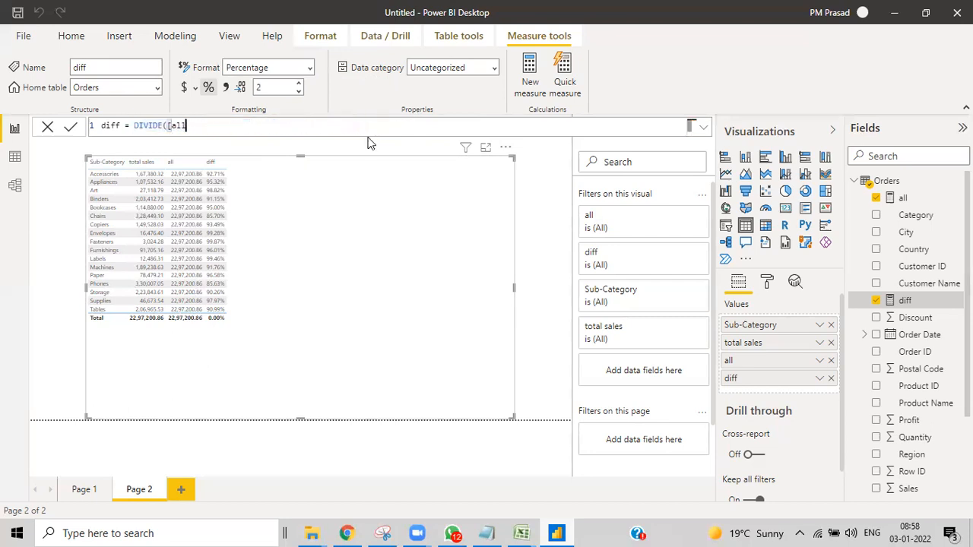
pyautogui.press('BackSpace')
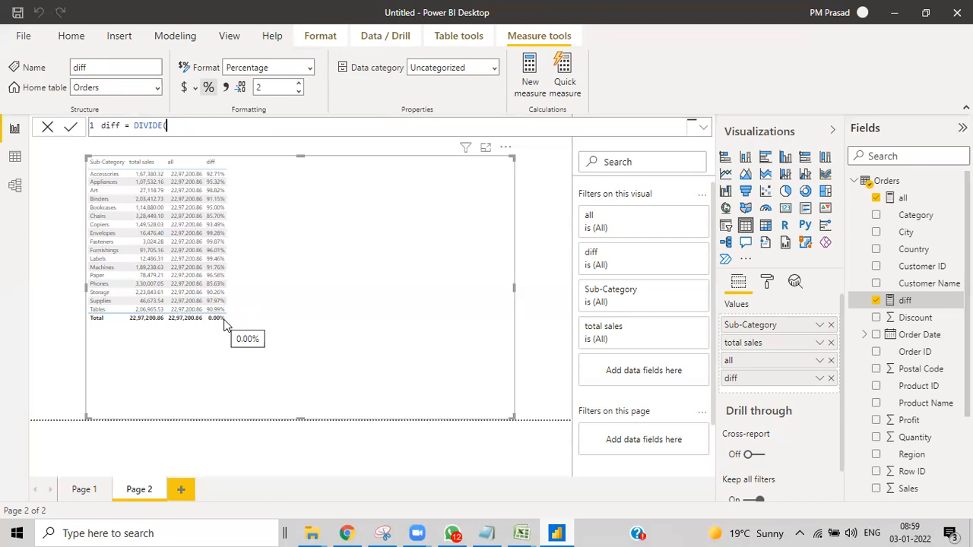
# Step: Enter [all]-[total sales] as the numerator of the diff formula's DIVIDE, followed by a comma
pyautogui.write('all')
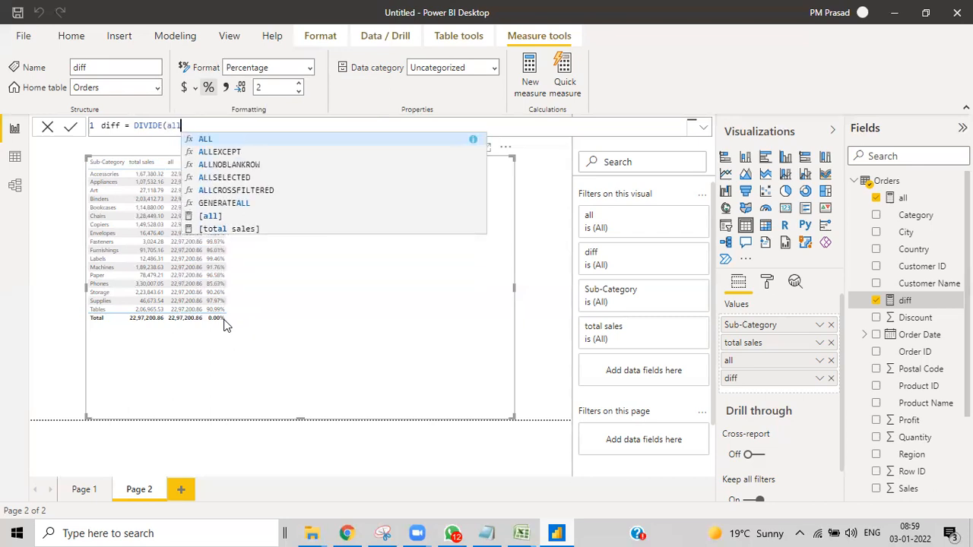
pyautogui.click(196, 217)
pyautogui.write('-')
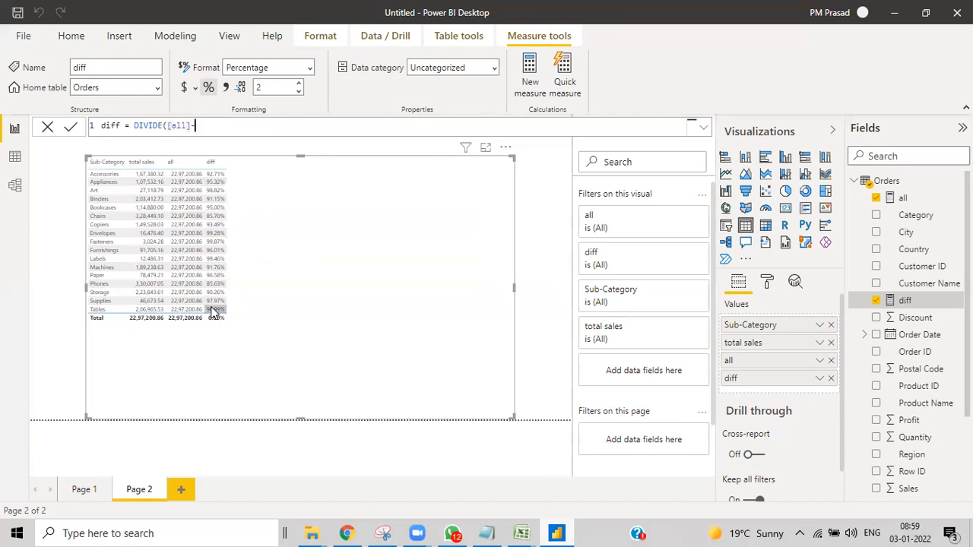
pyautogui.write('total')
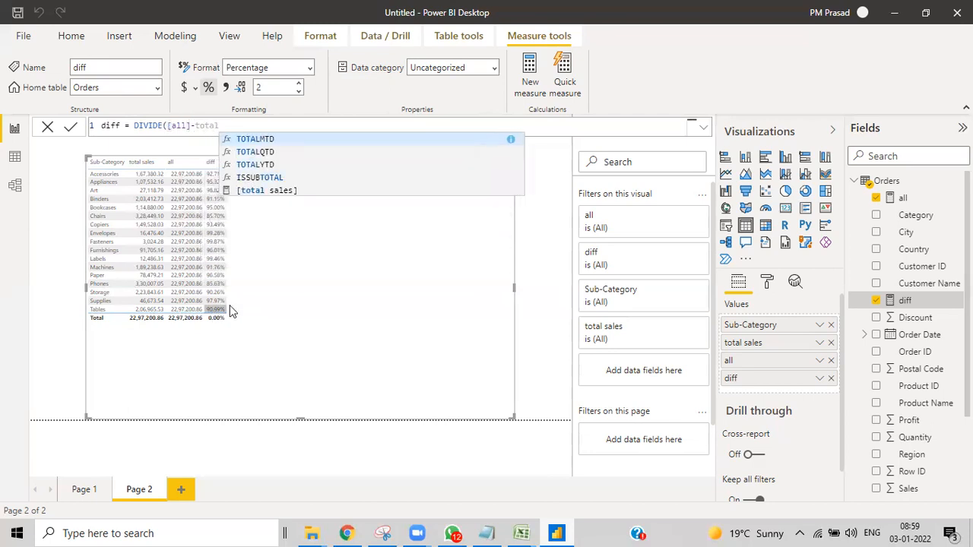
pyautogui.click(261, 190)
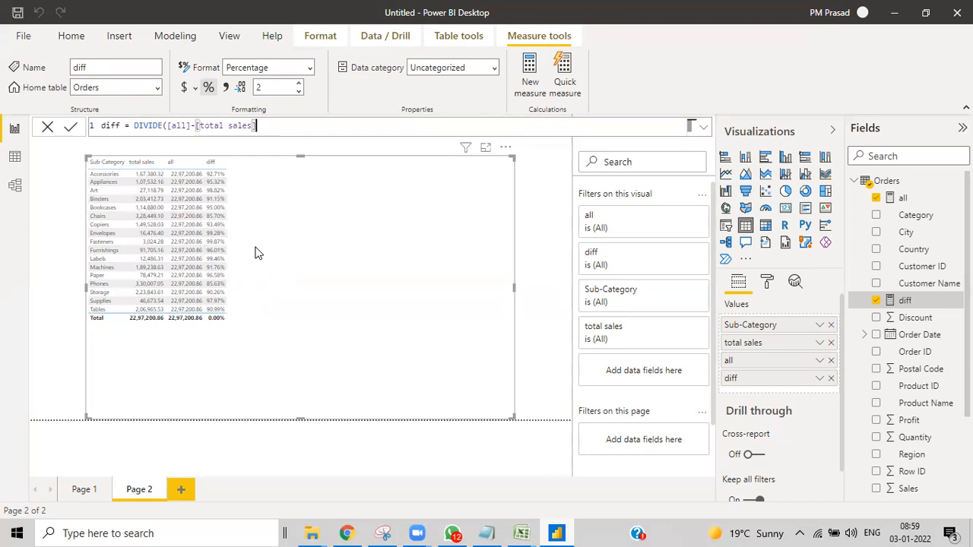
pyautogui.write(',')
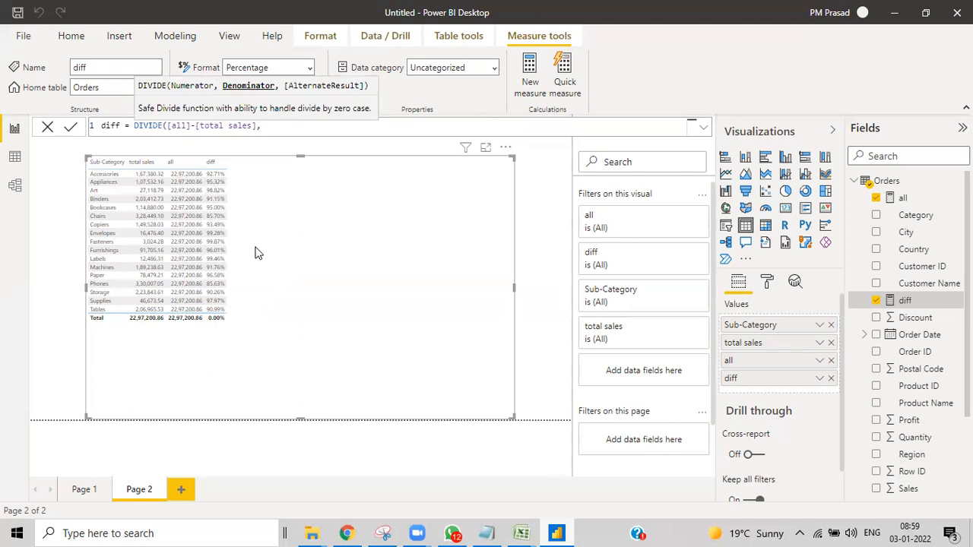
# Step: Start a nested DIVIDE as the diff formula's denominator, with [all]+[total sales] as its numerator
pyautogui.write('dev')
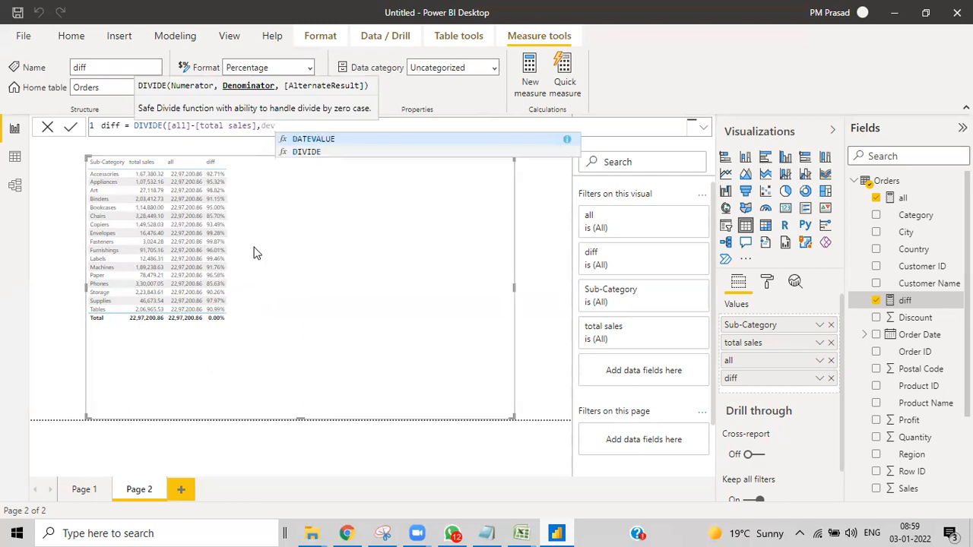
pyautogui.press('BackSpace')
pyautogui.press('BackSpace')
pyautogui.write('i')
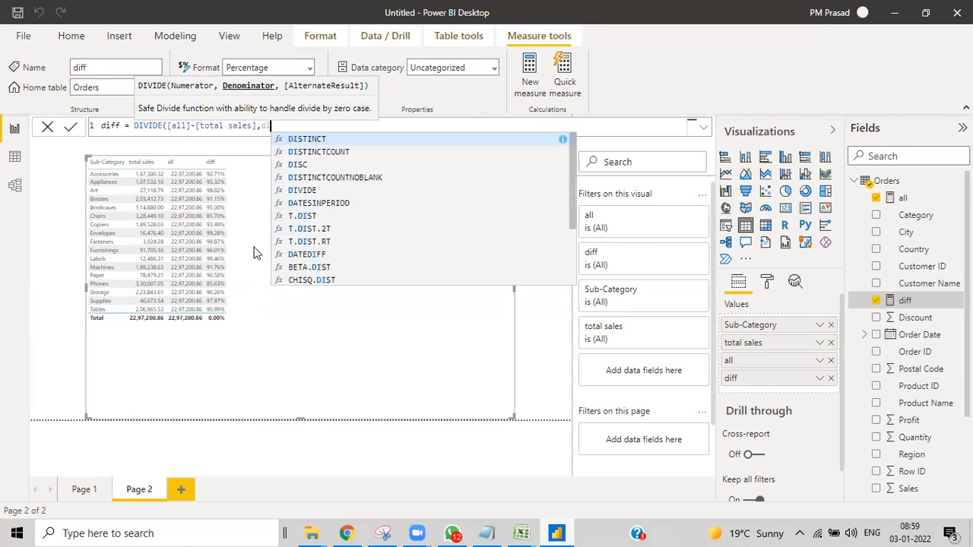
pyautogui.write('v')
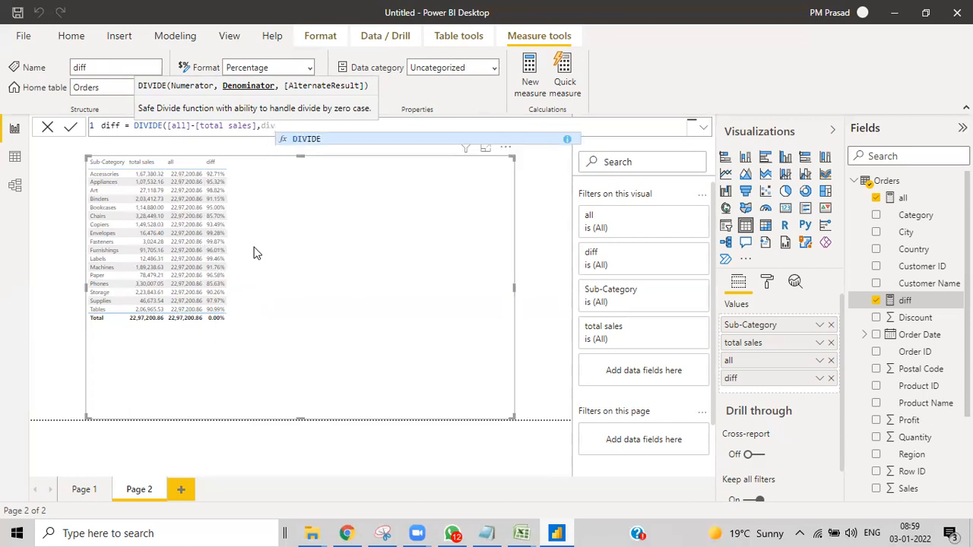
pyautogui.press('Tab')
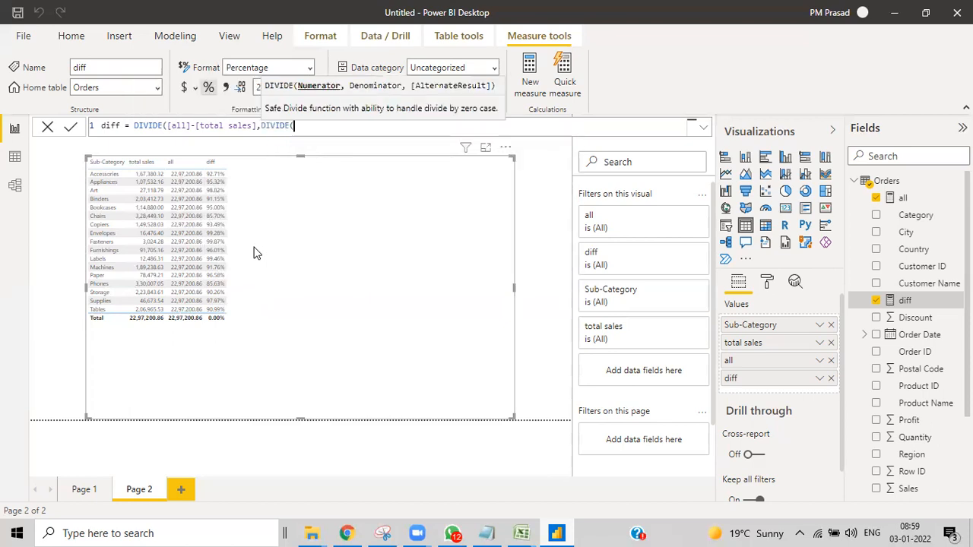
pyautogui.write('all')
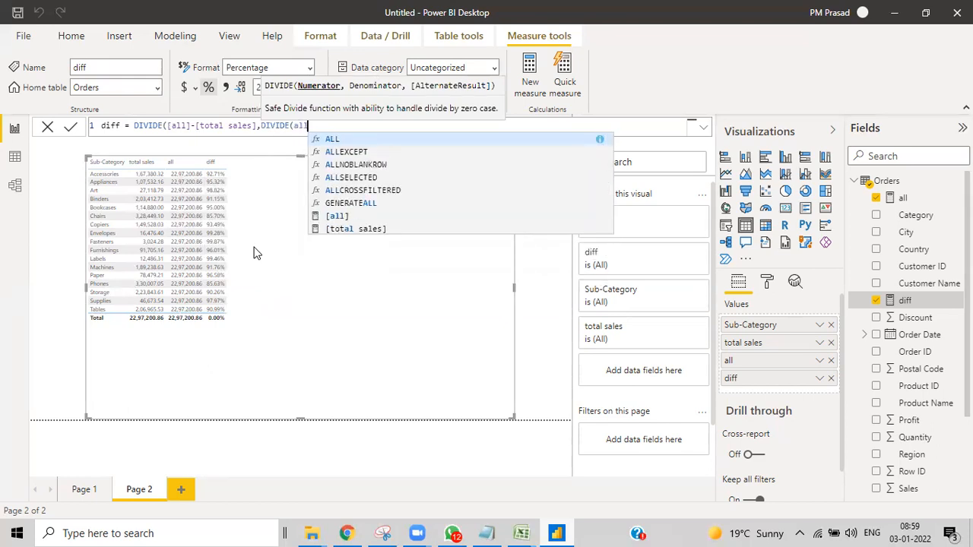
pyautogui.click(314, 217)
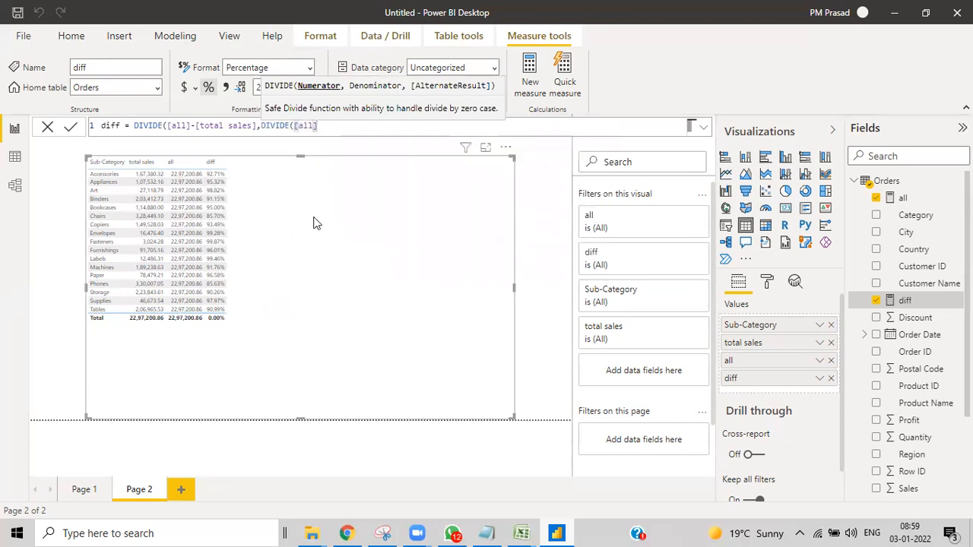
pyautogui.write('-ta')
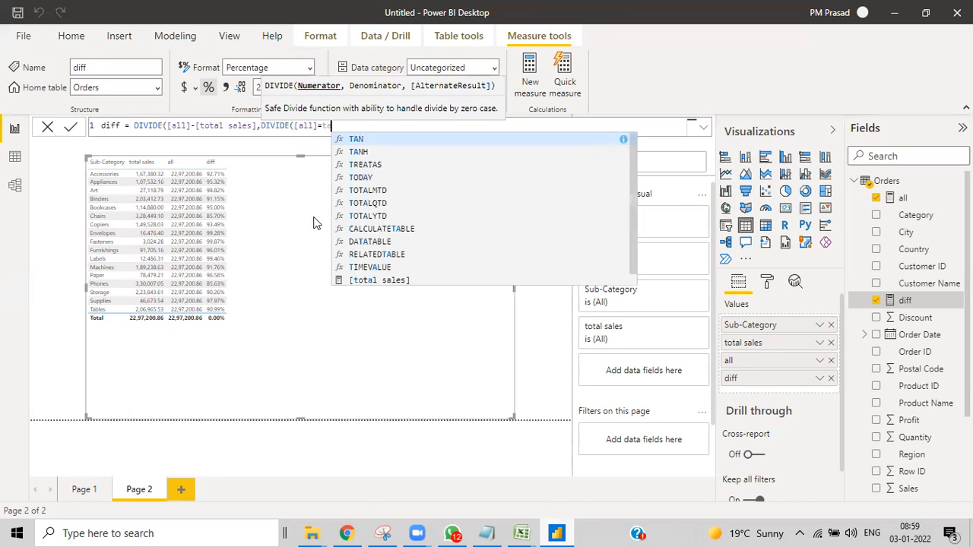
pyautogui.click(357, 279)
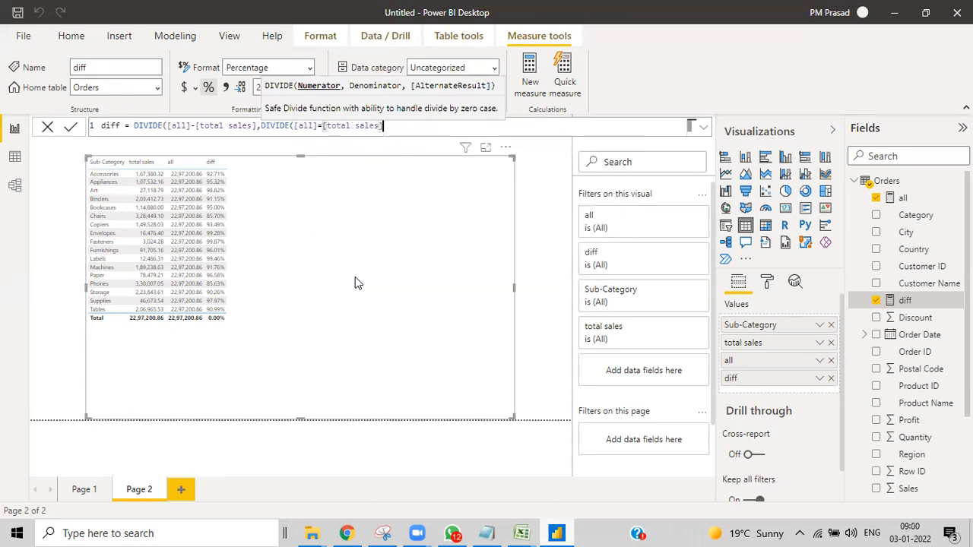
pyautogui.click(322, 126)
pyautogui.press('BackSpace')
pyautogui.write('+')
pyautogui.click(400, 123)
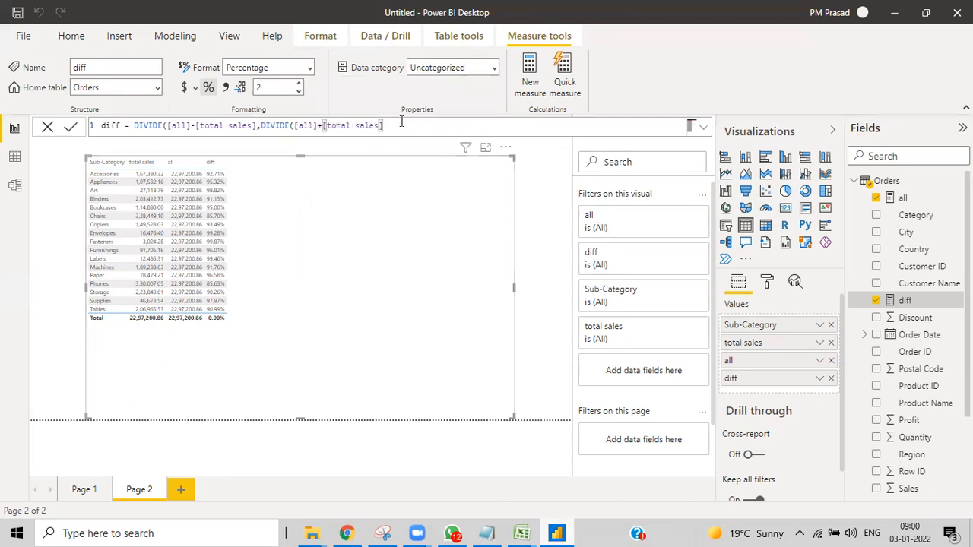
# Step: Complete the nested DIVIDE with a denominator of 2, apply the diff formula and switch off its percentage format
pyautogui.write(',2')
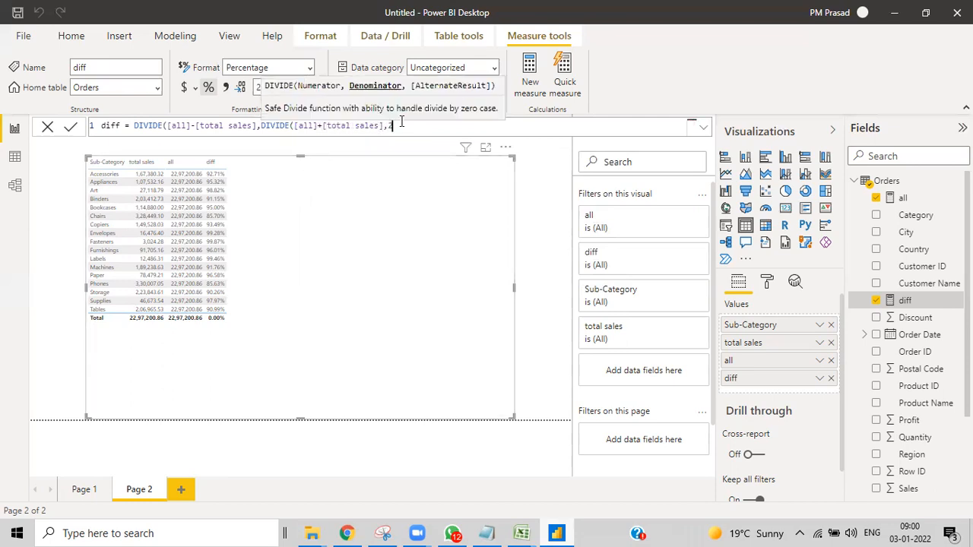
pyautogui.write('))')
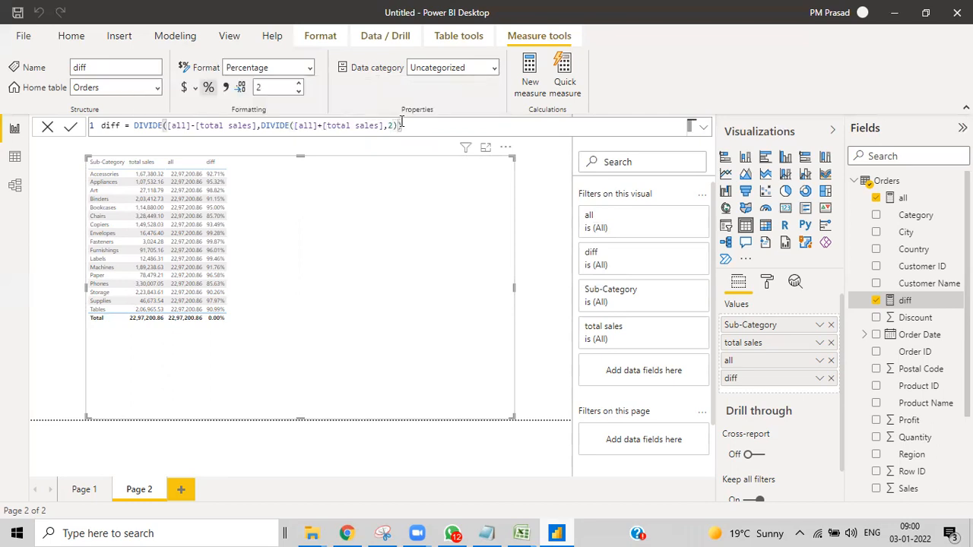
pyautogui.press('Return')
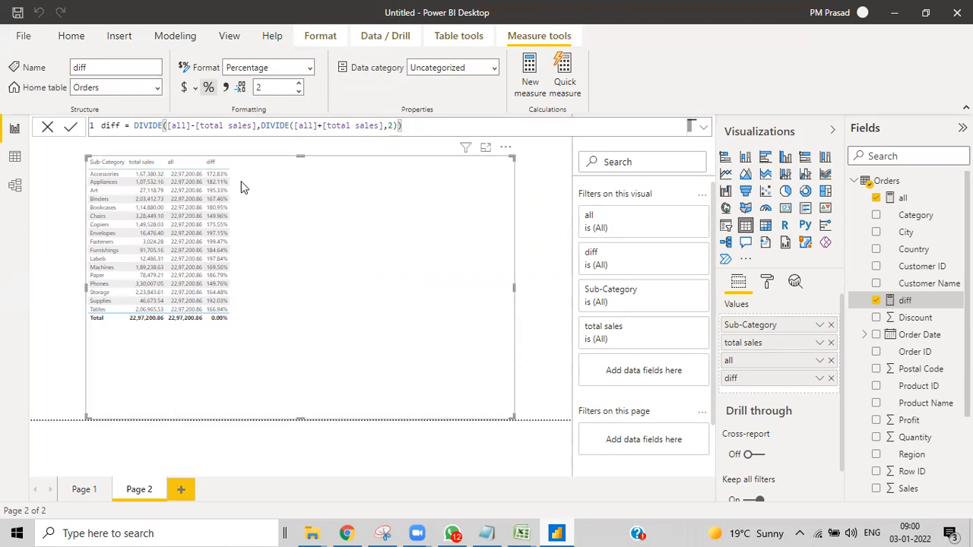
pyautogui.click(209, 88)
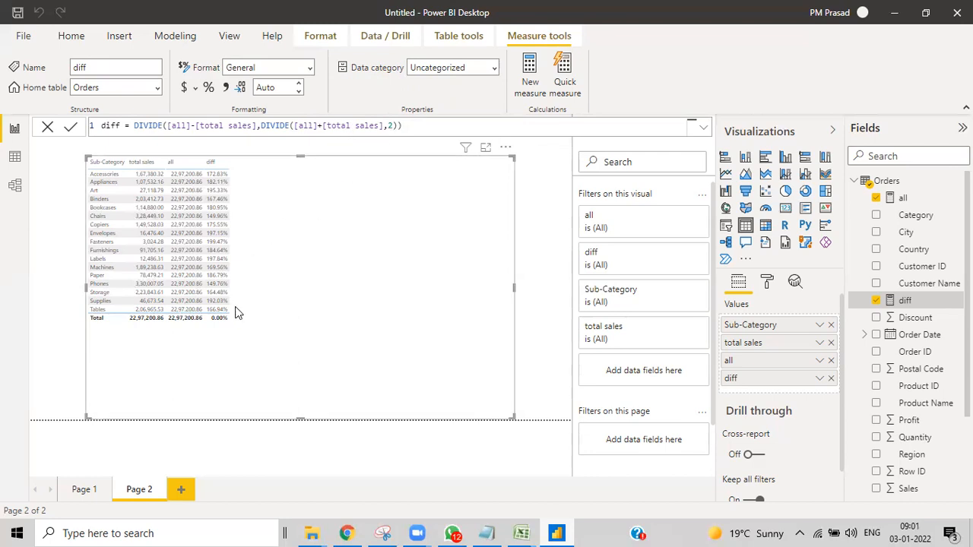
# Step: Replace the nested DIVIDE in the diff formula with [all], apply it and format the measure as a percentage
pyautogui.click(393, 125)
pyautogui.press('BackSpace')
pyautogui.press('BackSpace')
pyautogui.press('BackSpace')
pyautogui.press('BackSpace')
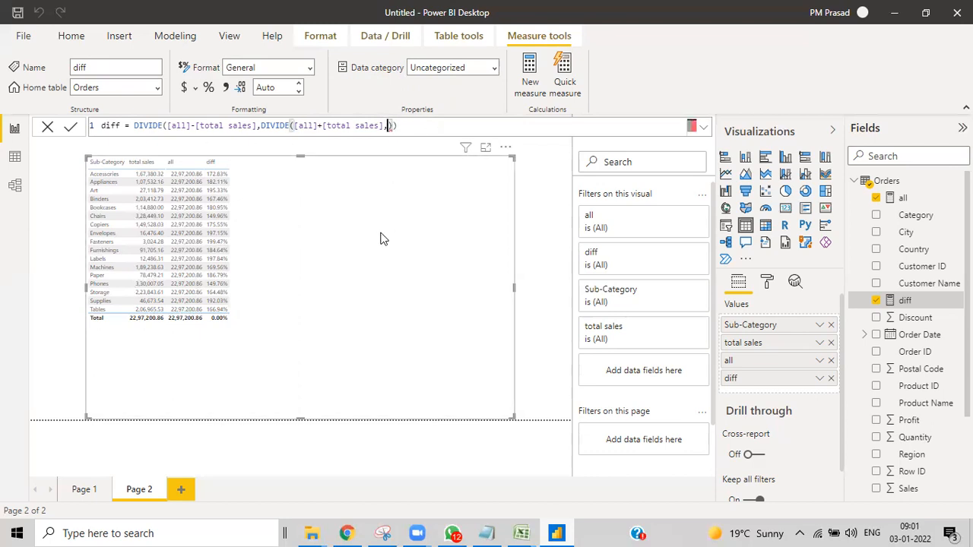
pyautogui.press('BackSpace')
pyautogui.press('BackSpace')
pyautogui.press('BackSpace')
pyautogui.press('BackSpace')
pyautogui.press('BackSpace')
pyautogui.press('BackSpace')
pyautogui.press('BackSpace')
pyautogui.press('BackSpace')
pyautogui.press('BackSpace')
pyautogui.press('BackSpace')
pyautogui.press('BackSpace')
pyautogui.press('BackSpace')
pyautogui.press('BackSpace')
pyautogui.press('BackSpace')
pyautogui.press('BackSpace')
pyautogui.press('BackSpace')
pyautogui.press('BackSpace')
pyautogui.press('BackSpace')
pyautogui.press('BackSpace')
pyautogui.press('BackSpace')
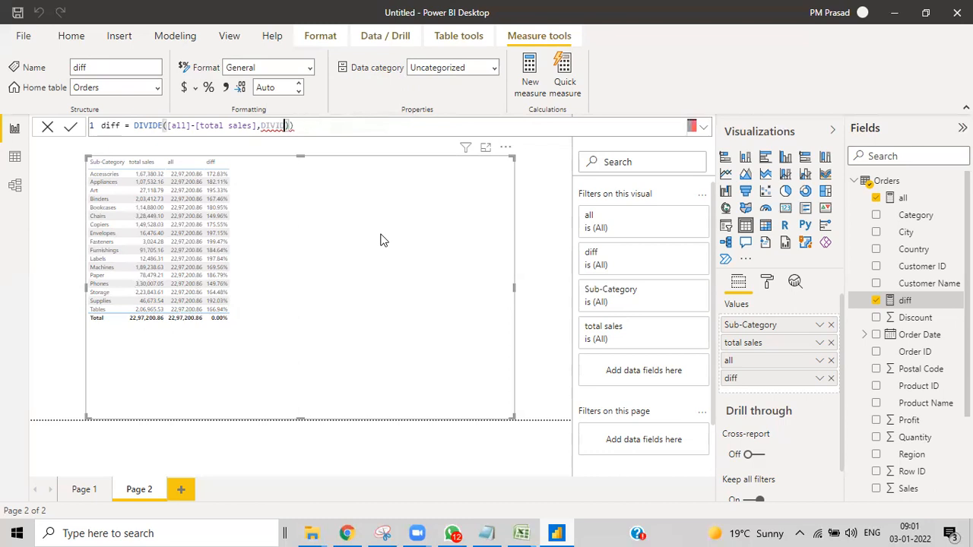
pyautogui.press('BackSpace')
pyautogui.press('BackSpace')
pyautogui.write('all')
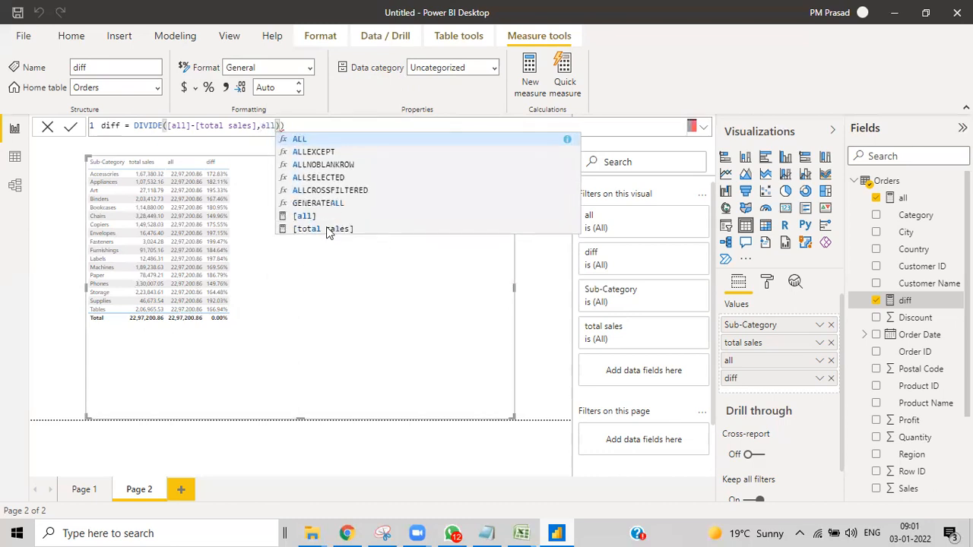
pyautogui.click(284, 219)
pyautogui.click(301, 124)
pyautogui.press('BackSpace')
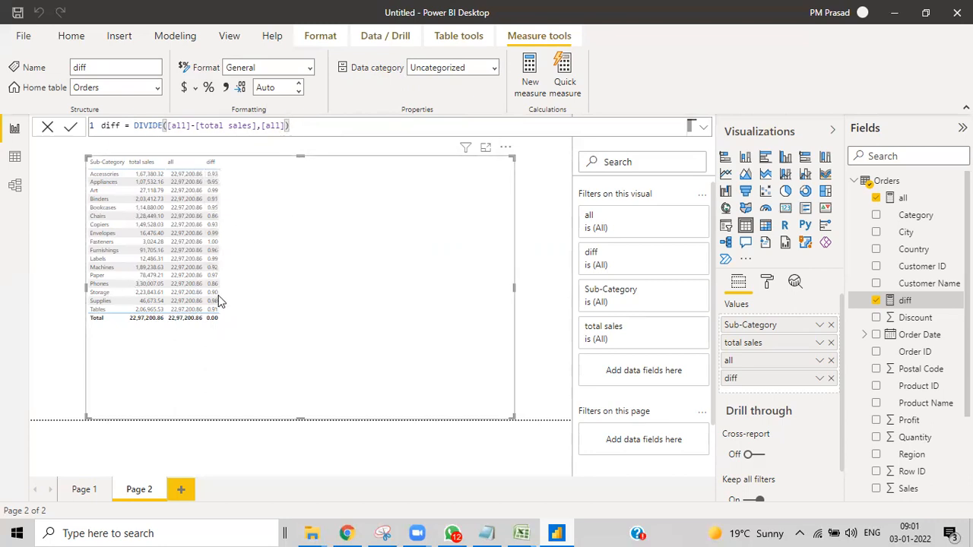
pyautogui.click(214, 182)
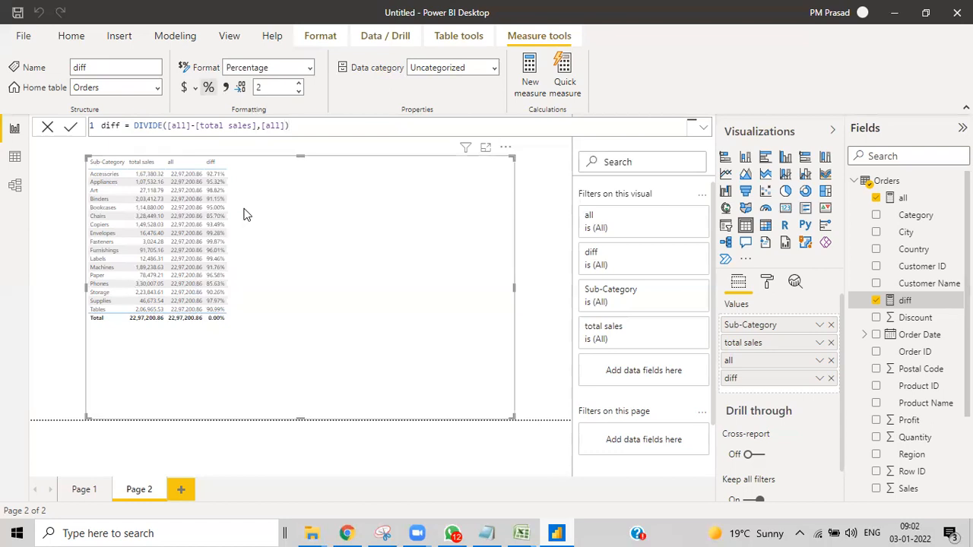
# Step: Rewrite the diff formula as DIVIDE([all],[total sales]) and apply it
pyautogui.moveTo(287, 125); pyautogui.dragTo(262, 125)
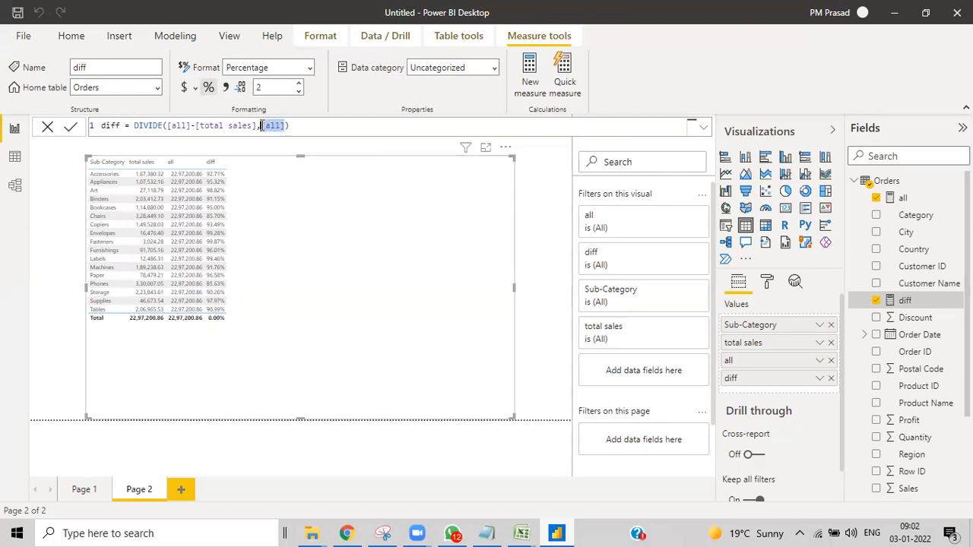
pyautogui.press('BackSpace')
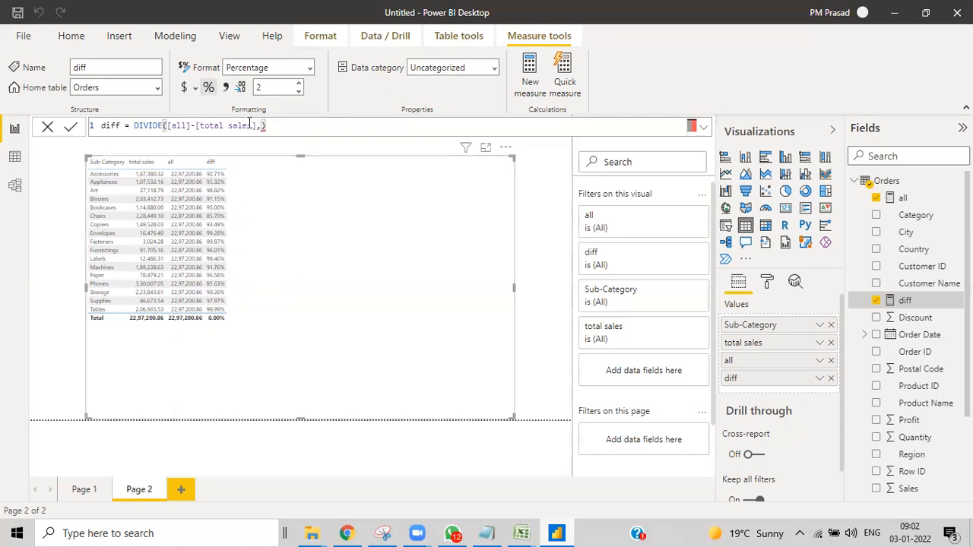
pyautogui.click(193, 127)
pyautogui.click(197, 128)
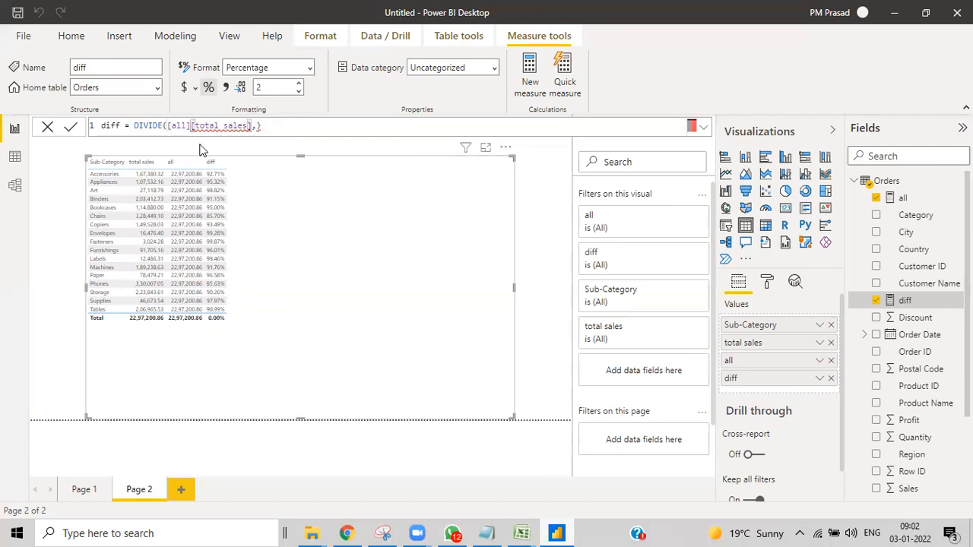
pyautogui.write(',)')
pyautogui.press('BackSpace')
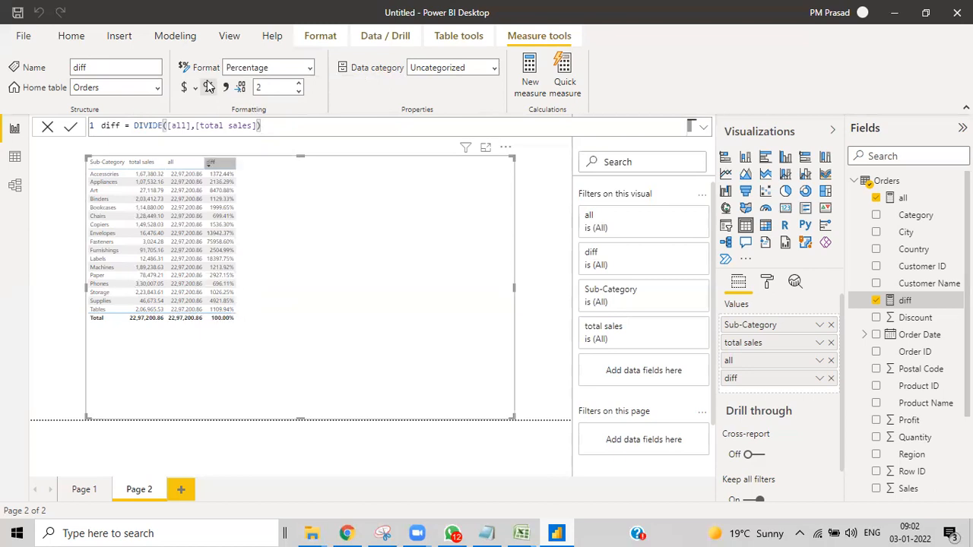
# Step: Rewrite the diff formula as DIVIDE([total sales],[all]) and apply it
pyautogui.moveTo(183, 125); pyautogui.dragTo(170, 125)
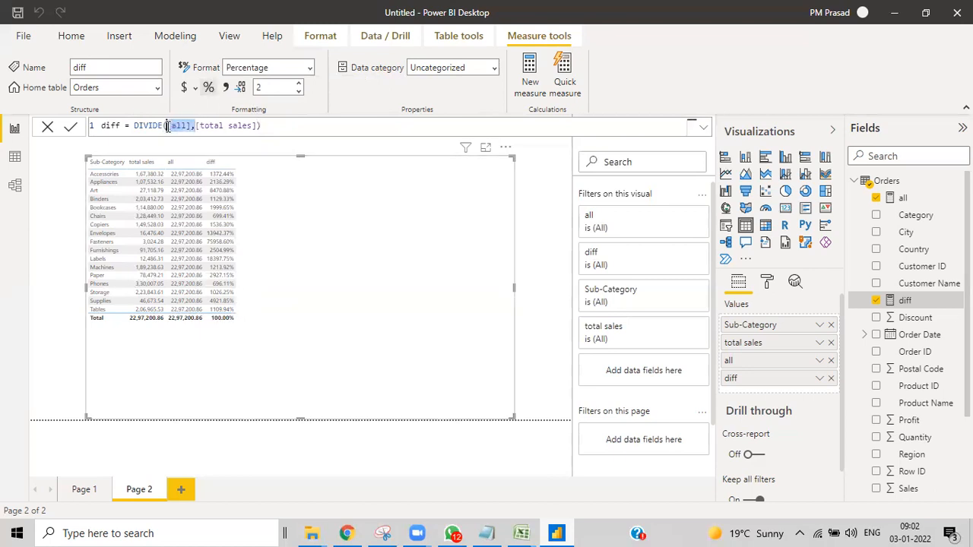
pyautogui.press('BackSpace')
pyautogui.click(229, 126)
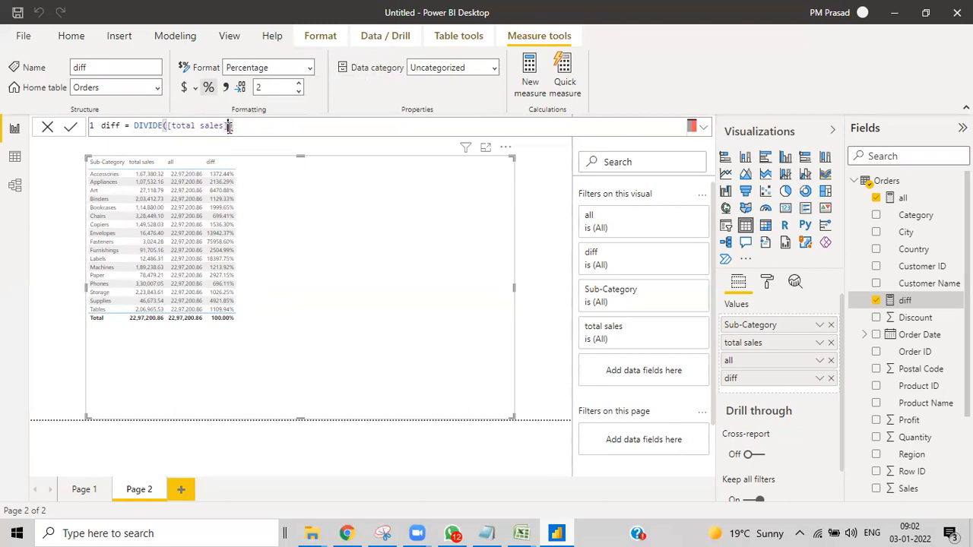
pyautogui.write(',[all],')
pyautogui.click(258, 128)
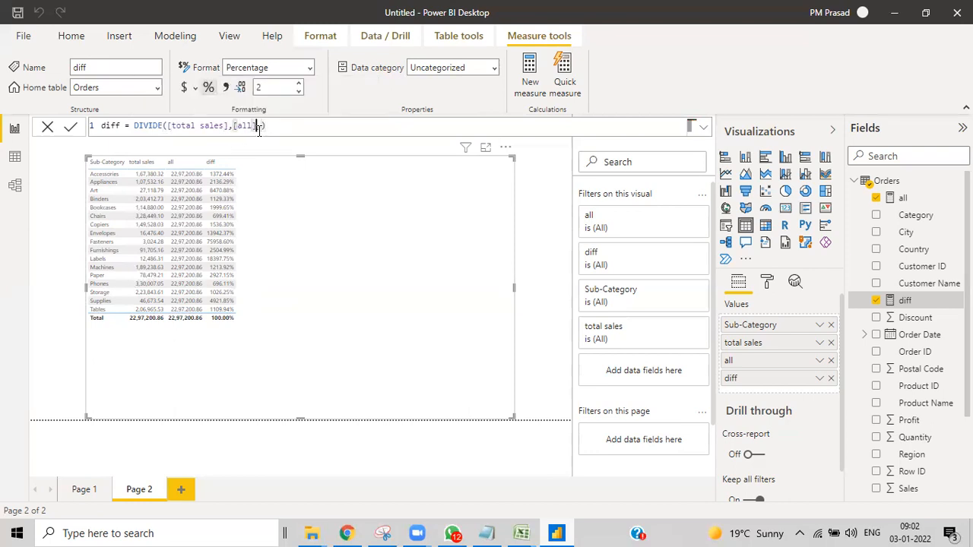
pyautogui.press('BackSpace')
pyautogui.press('Return')
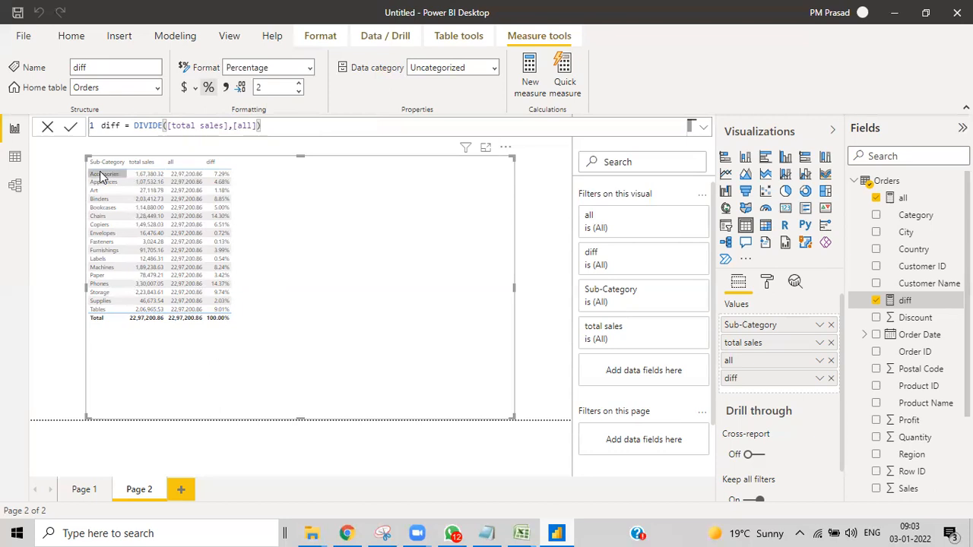
# Step: Compare each Sub-Category's diff with its sales figures and format the diff measure as a percentage
pyautogui.moveTo(218, 176)
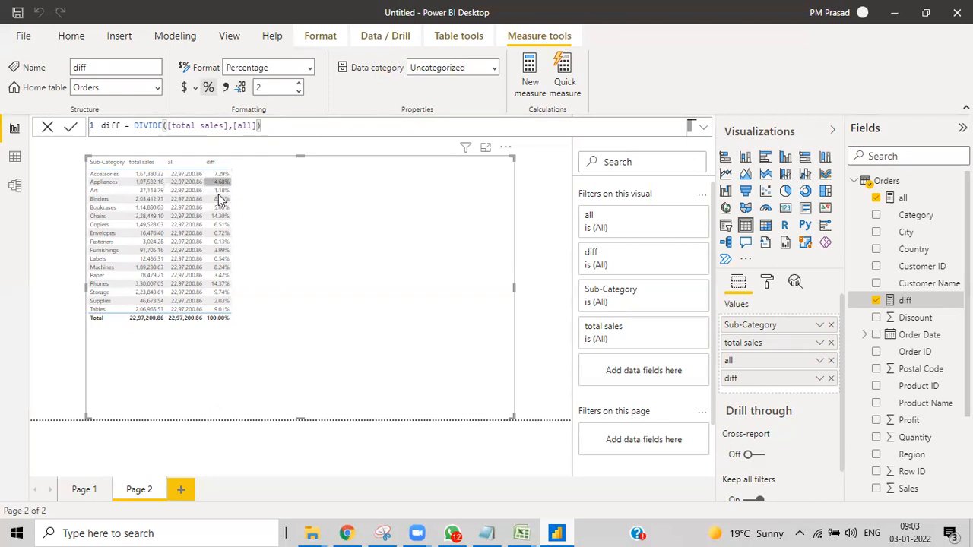
pyautogui.moveTo(178, 219)
pyautogui.moveTo(225, 218)
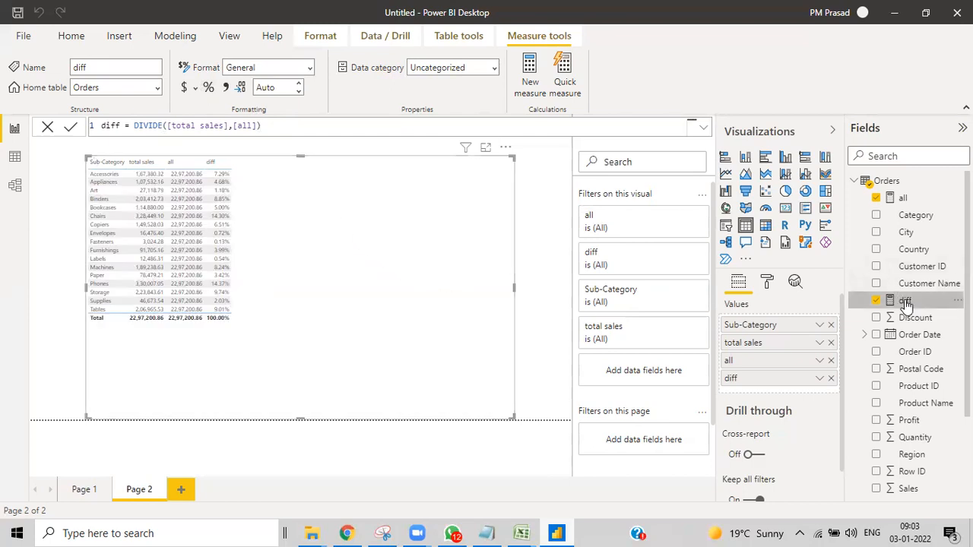
pyautogui.click(209, 88)
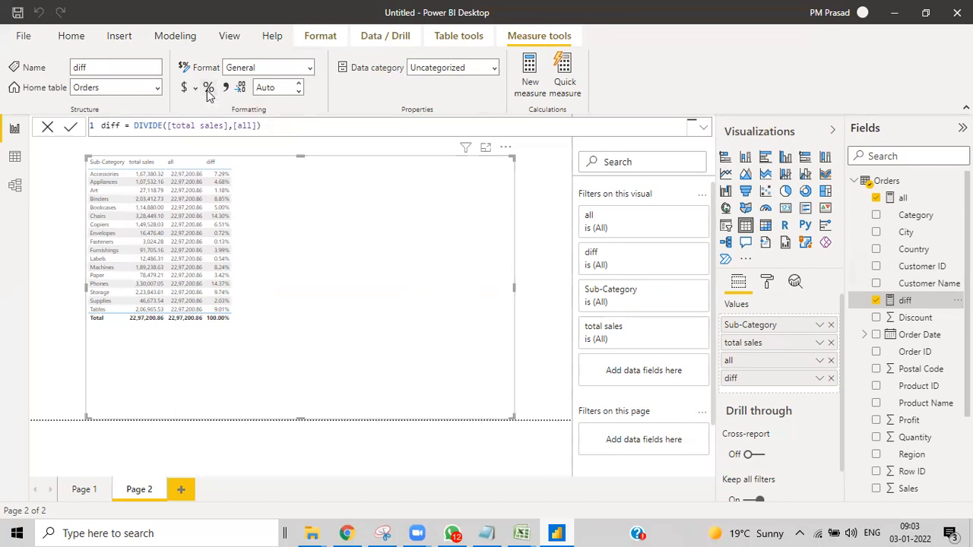
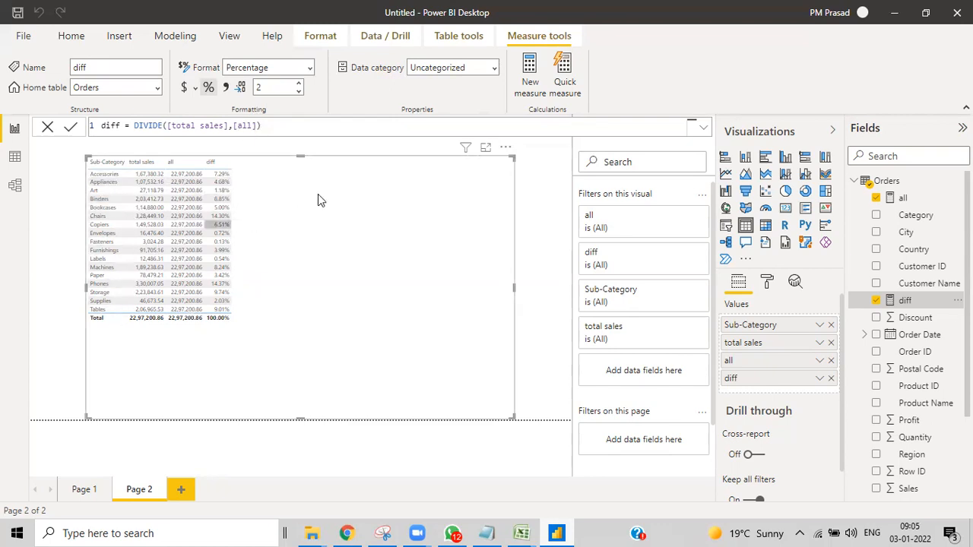
# Step: Narrow the Sub-Category table visual and shift it across the page to free space beside it
pyautogui.moveTo(511, 288); pyautogui.dragTo(341, 293)
pyautogui.moveTo(282, 307); pyautogui.dragTo(385, 290)
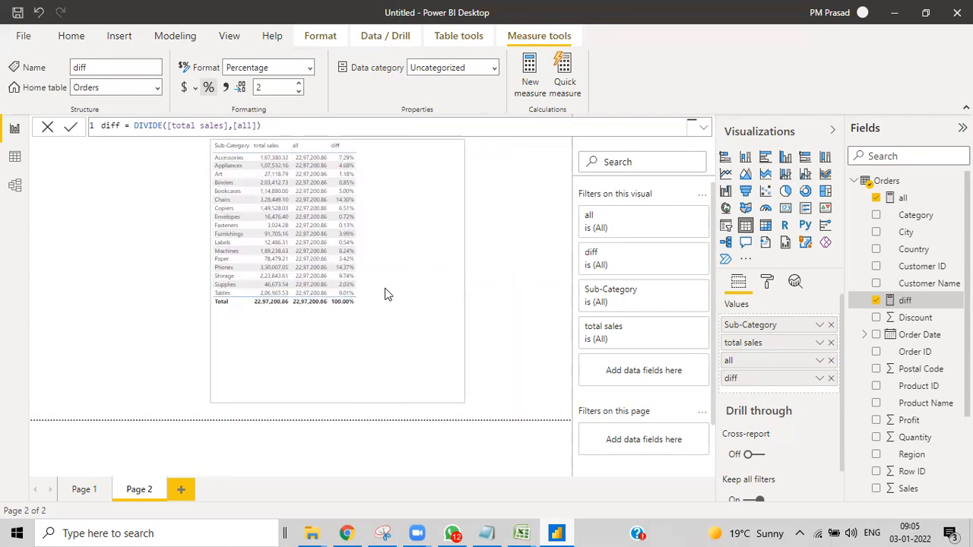
pyautogui.click(79, 279)
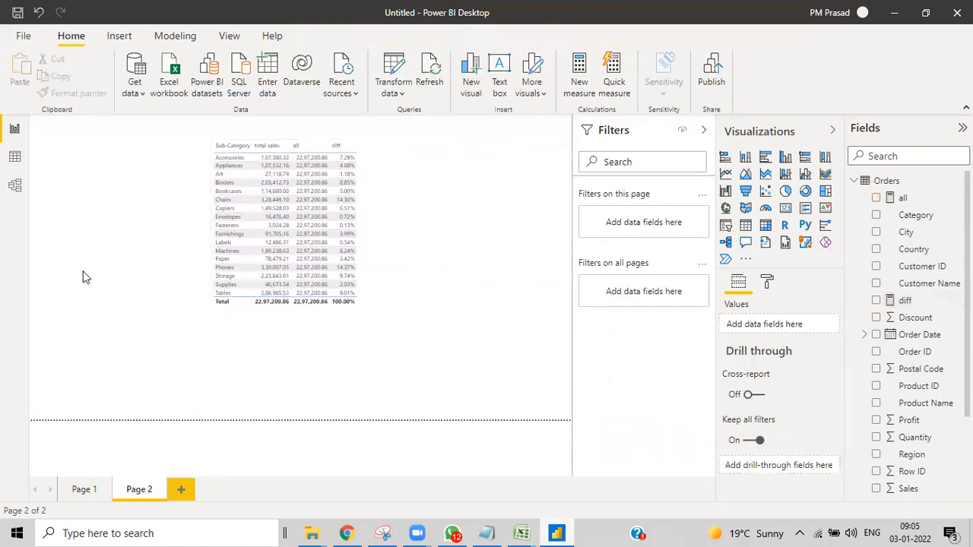
# Step: Add a slicer beside the table, size it to fit the free space and fill it with the Region field
pyautogui.click(727, 226)
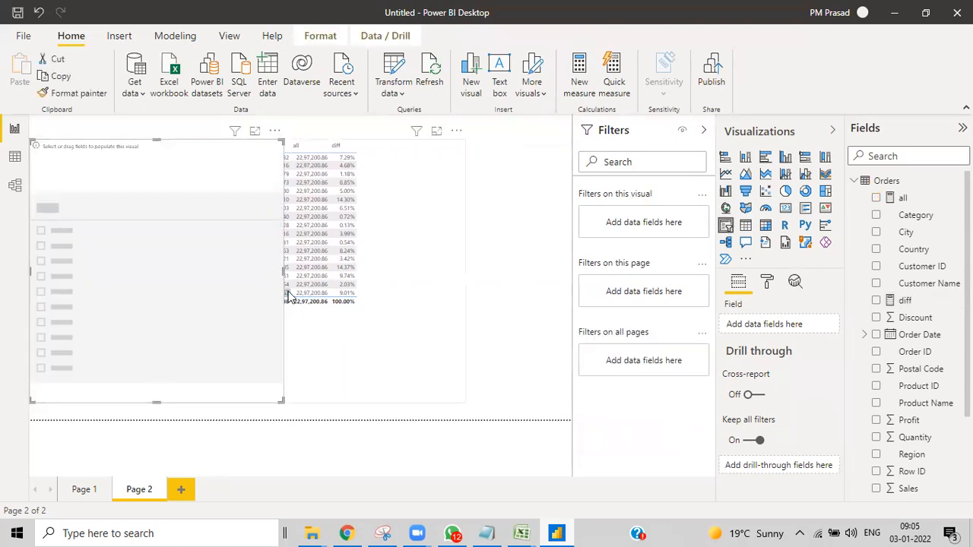
pyautogui.moveTo(275, 273); pyautogui.dragTo(126, 267)
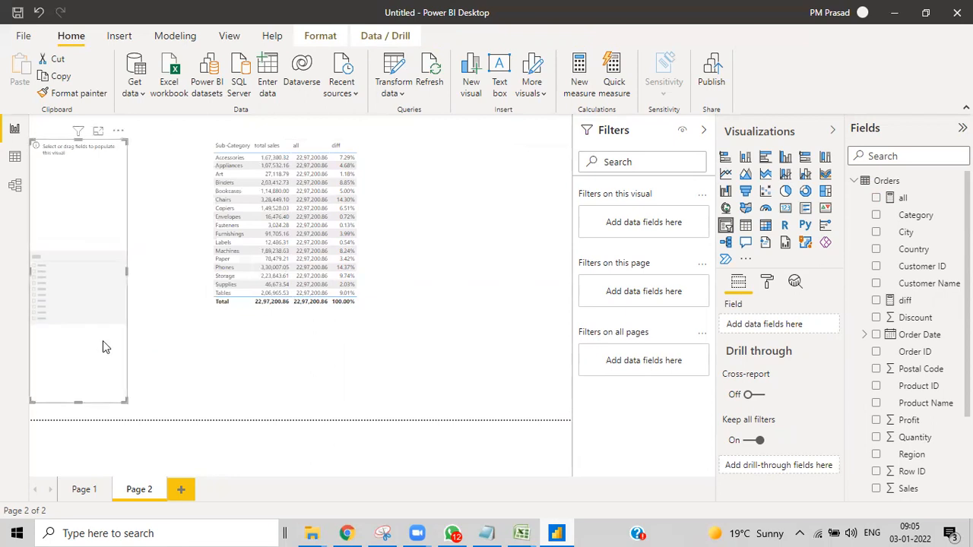
pyautogui.moveTo(75, 401); pyautogui.dragTo(91, 266)
pyautogui.moveTo(132, 226); pyautogui.dragTo(177, 236)
pyautogui.moveTo(105, 288); pyautogui.dragTo(114, 325)
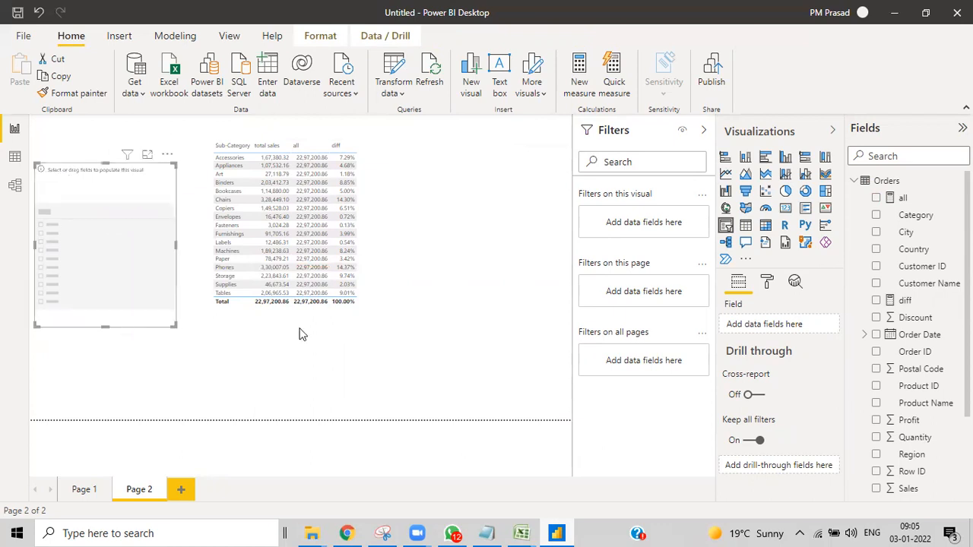
pyautogui.scroll(-3, 910, 386)
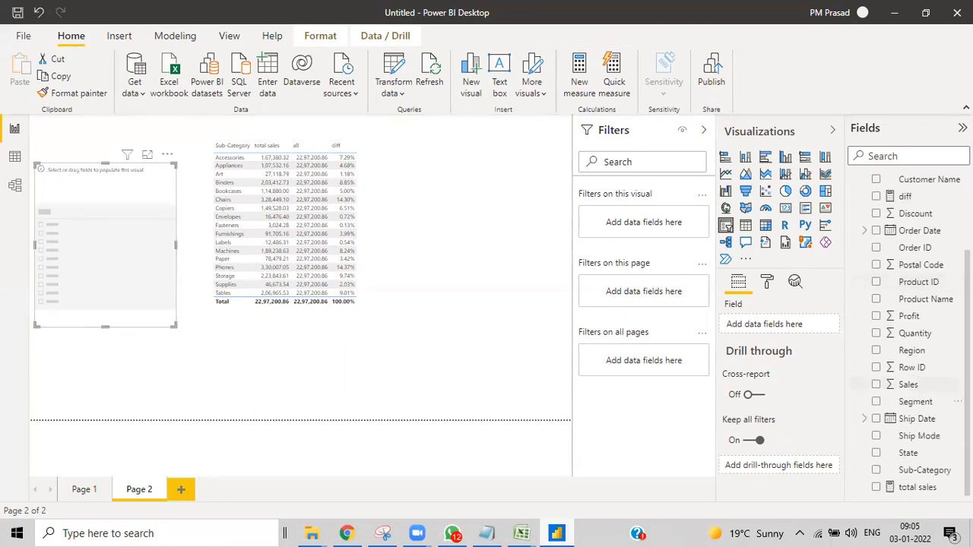
pyautogui.moveTo(912, 350); pyautogui.dragTo(150, 278)
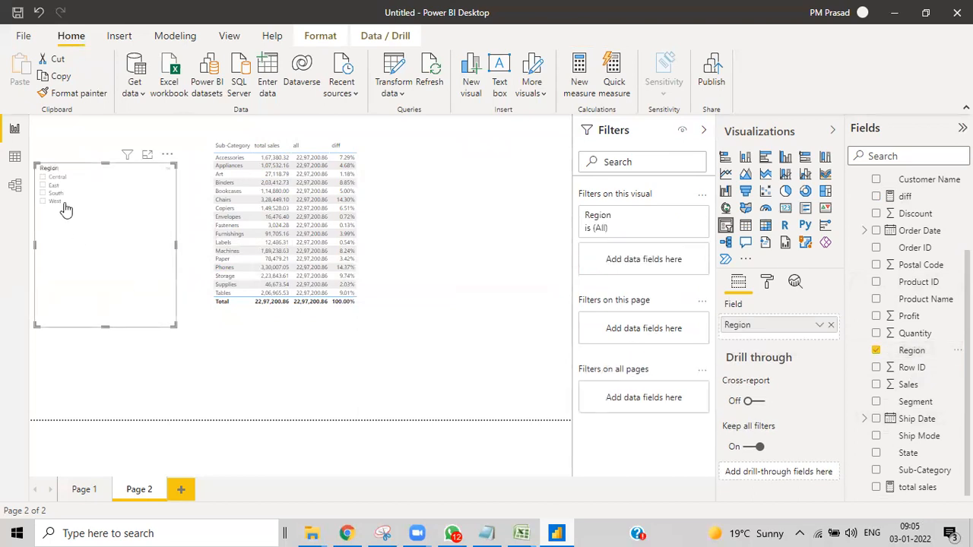
# Step: Filter the table by Central in the Region slicer to check its figures, and switch the selection to South
pyautogui.click(43, 177)
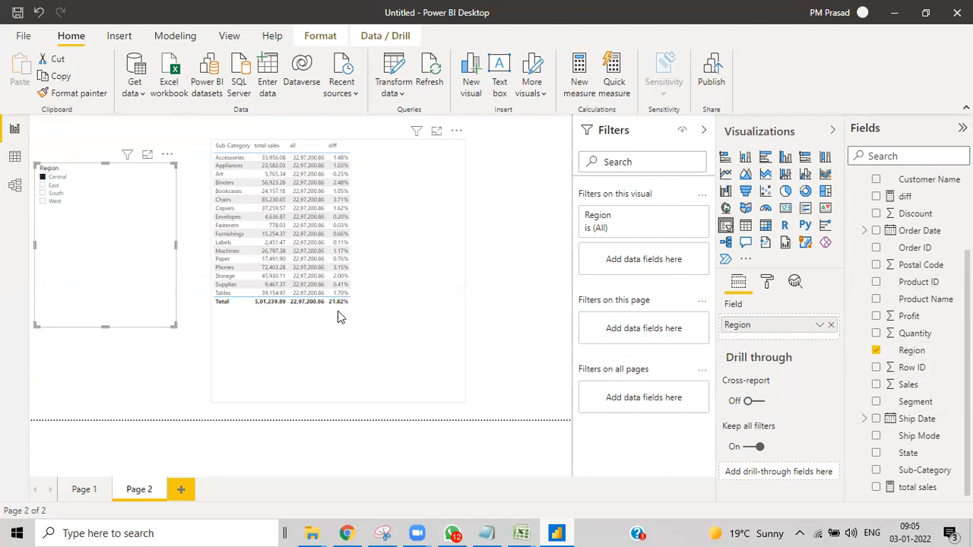
pyautogui.click(272, 158)
pyautogui.click(477, 285)
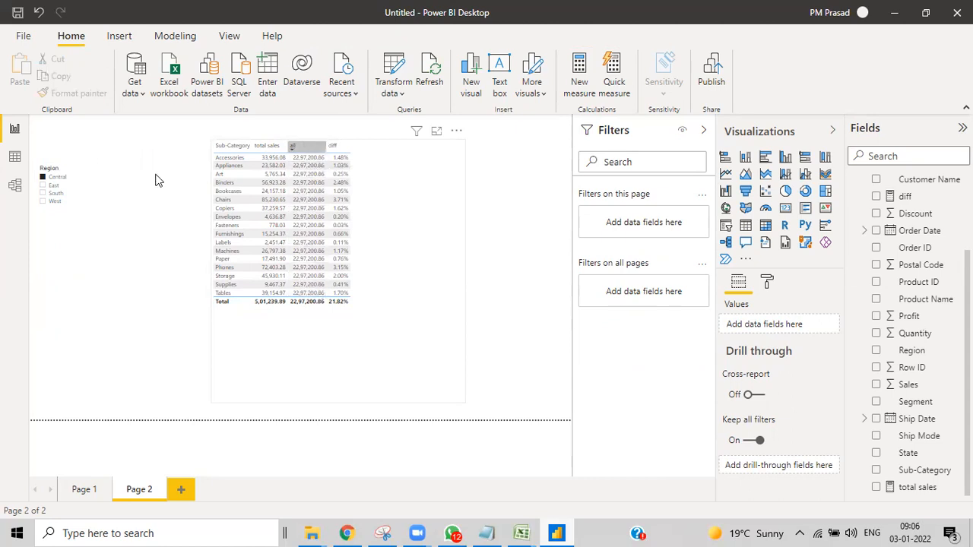
pyautogui.click(47, 190)
pyautogui.click(45, 194)
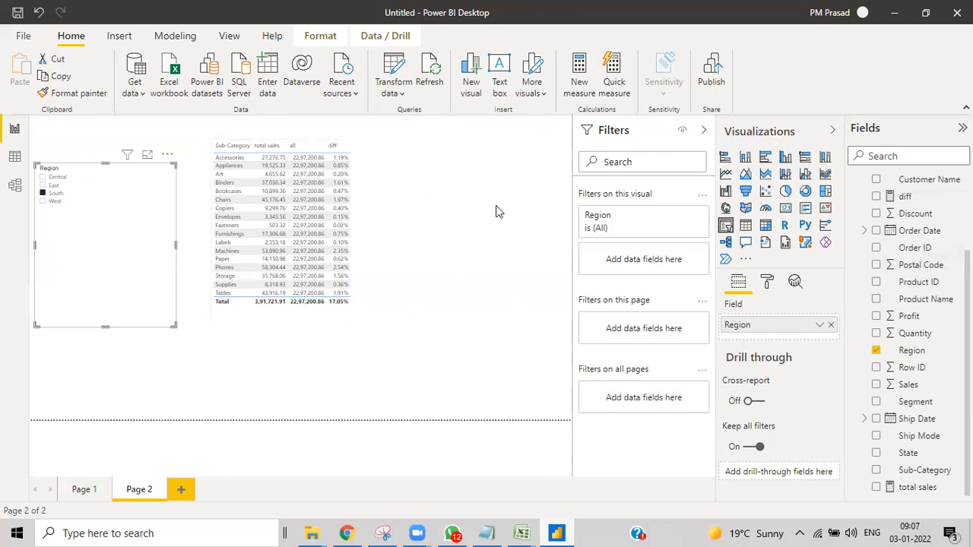
# Step: Reduce the width and height of the Sub-Category table visual to fit its contents
pyautogui.click(466, 232)
pyautogui.moveTo(465, 271); pyautogui.dragTo(383, 275)
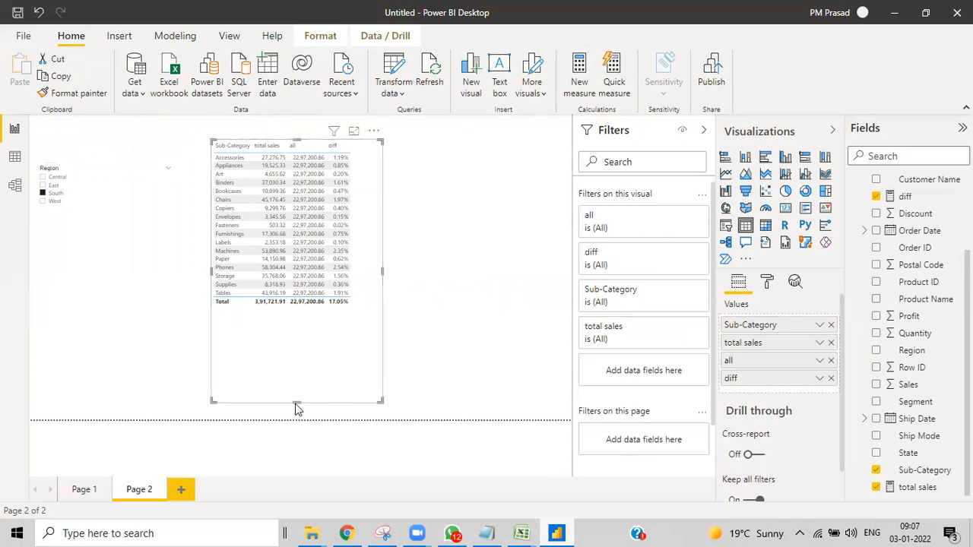
pyautogui.moveTo(296, 383); pyautogui.dragTo(295, 323)
pyautogui.click(438, 291)
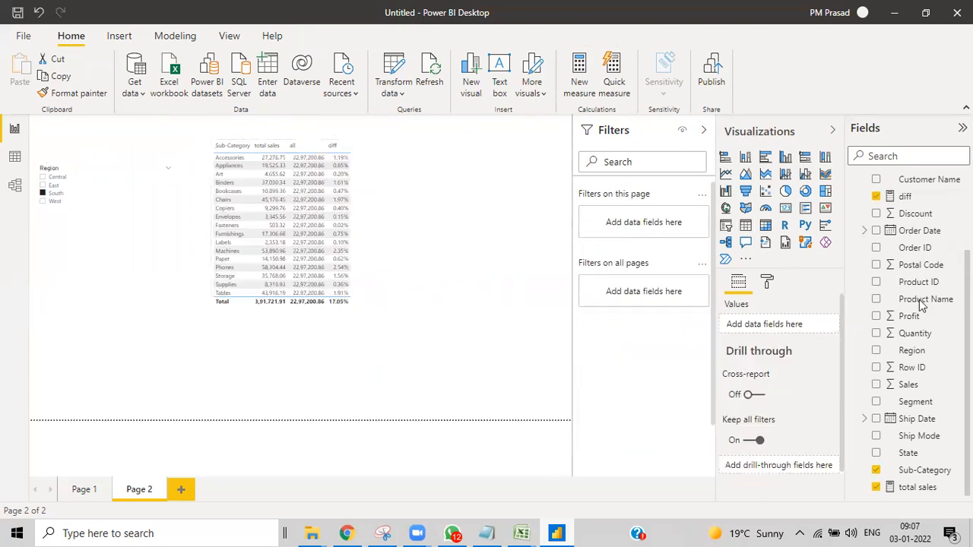
# Step: Add a second slicer on the free side of the table and fill it with Year from the Order Date hierarchy
pyautogui.scroll(3, 920, 297)
pyautogui.scroll(-3, 931, 326)
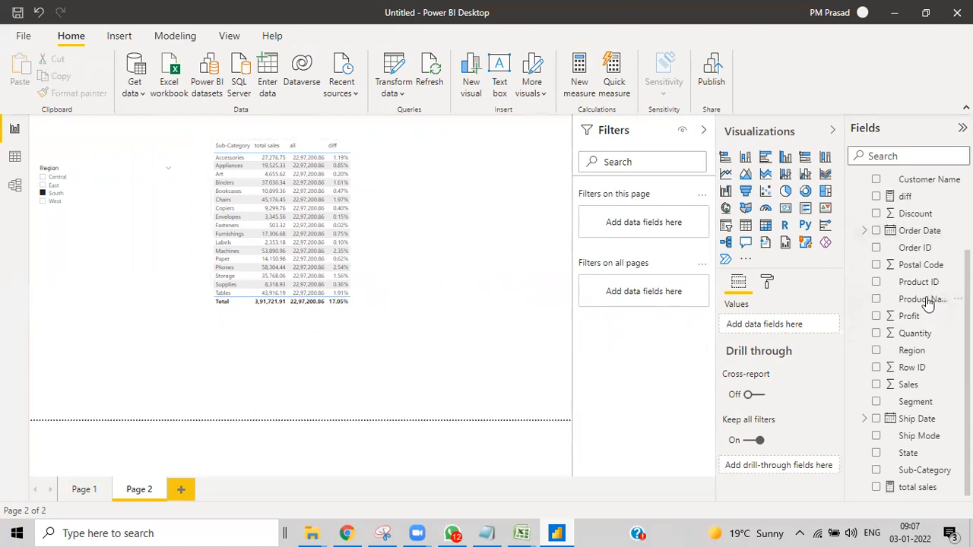
pyautogui.click(726, 225)
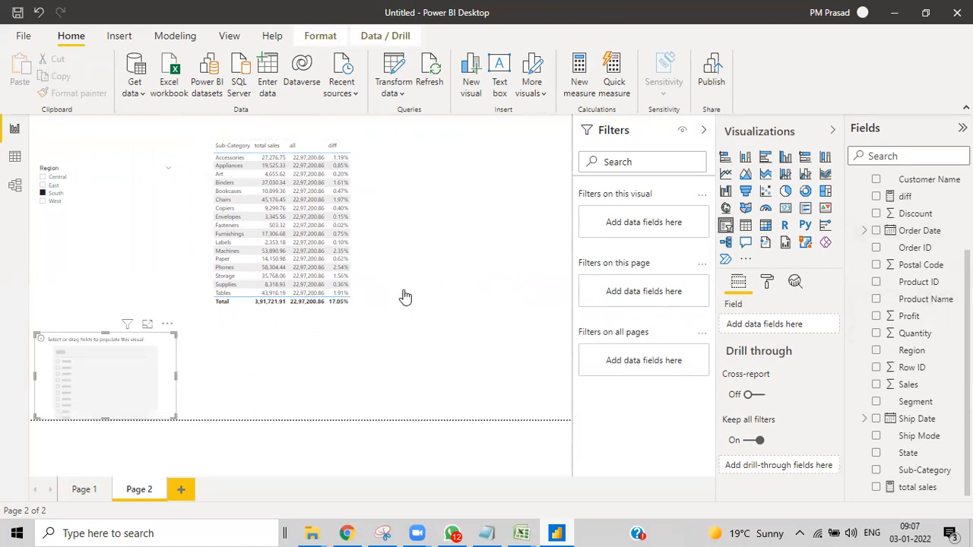
pyautogui.moveTo(154, 402); pyautogui.dragTo(539, 188)
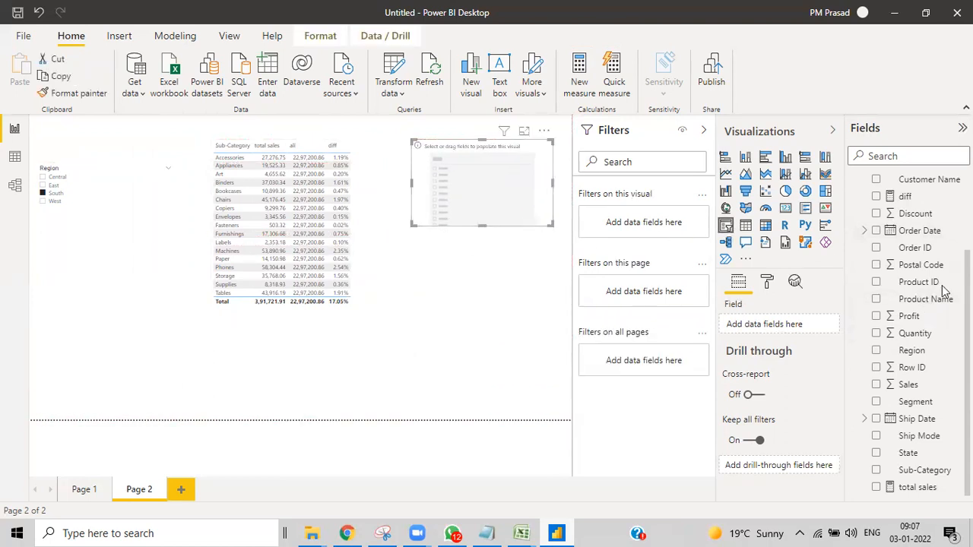
pyautogui.click(868, 231)
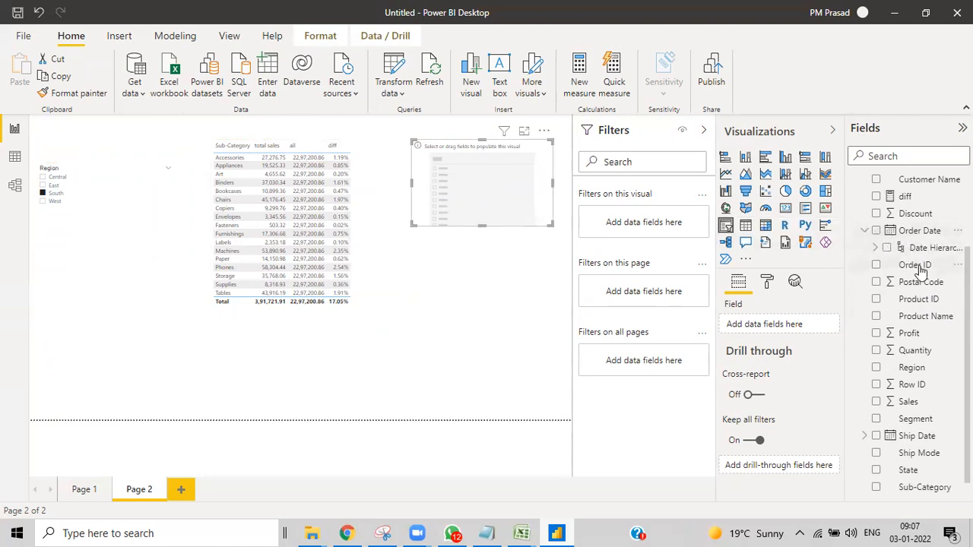
pyautogui.click(877, 249)
pyautogui.moveTo(924, 265); pyautogui.dragTo(525, 199)
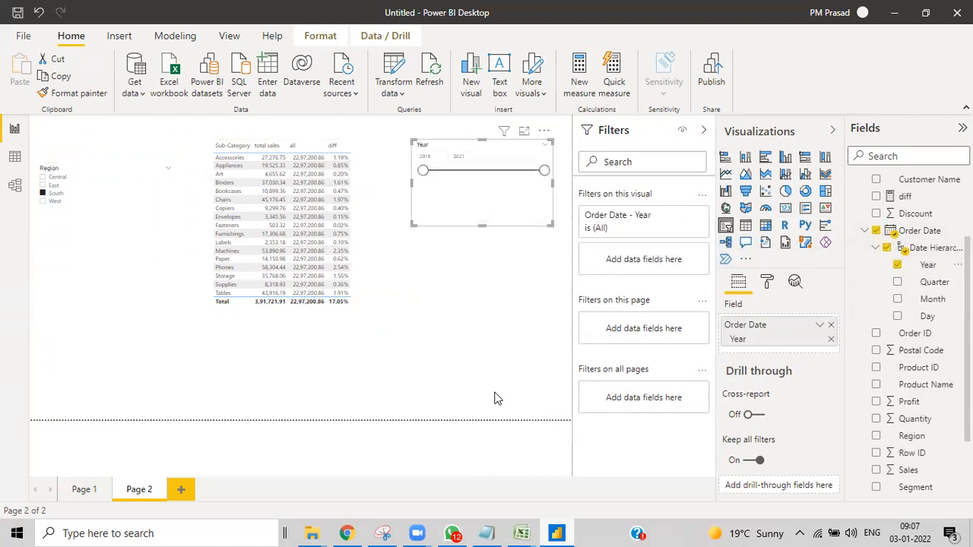
# Step: Change the Year slicer to a list and filter the table to 2018
pyautogui.click(546, 144)
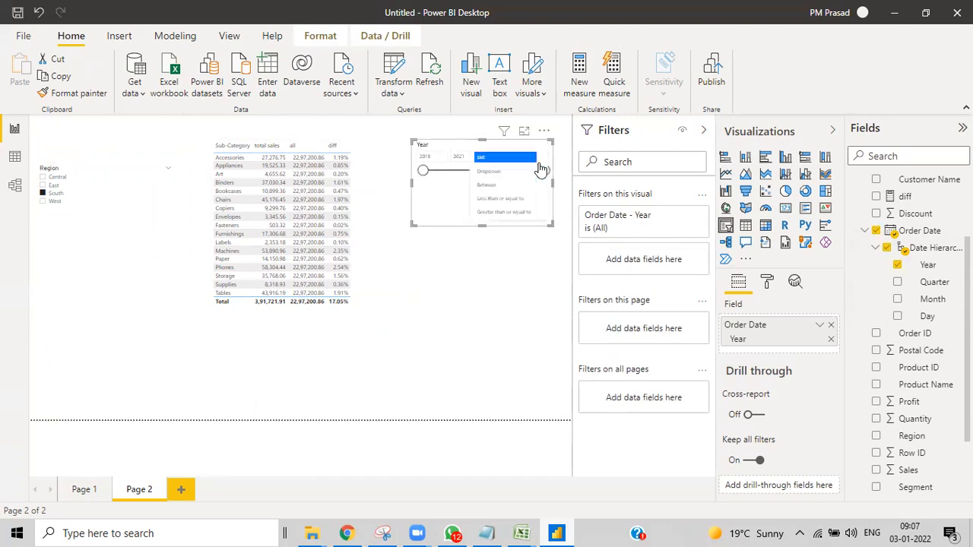
pyautogui.click(485, 165)
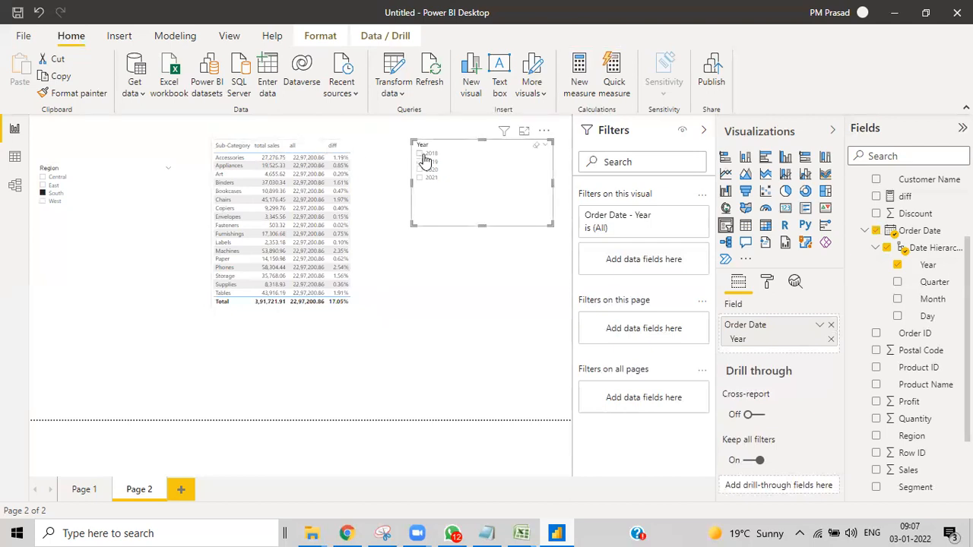
pyautogui.click(418, 155)
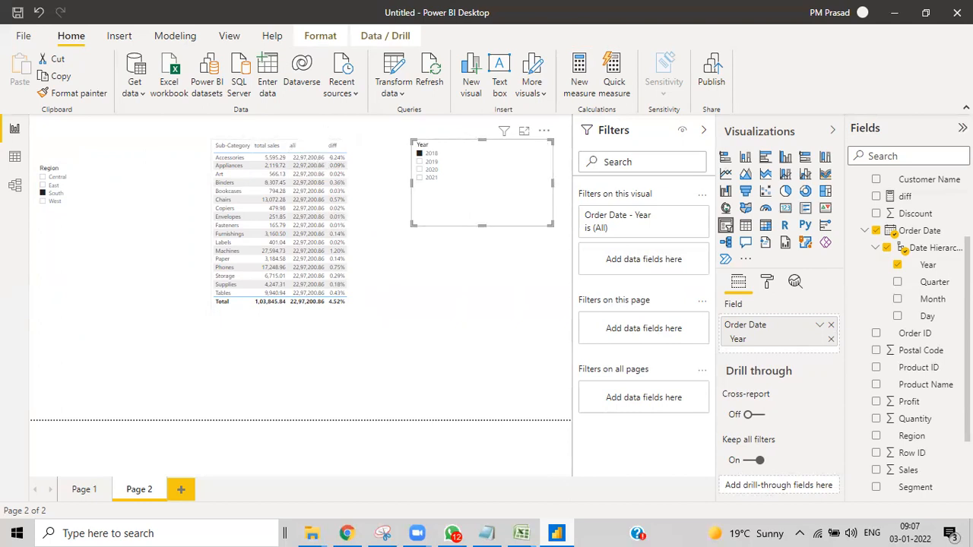
# Step: Display the formula of the all measure to review its ALL(Orders) filter
pyautogui.scroll(3, 916, 281)
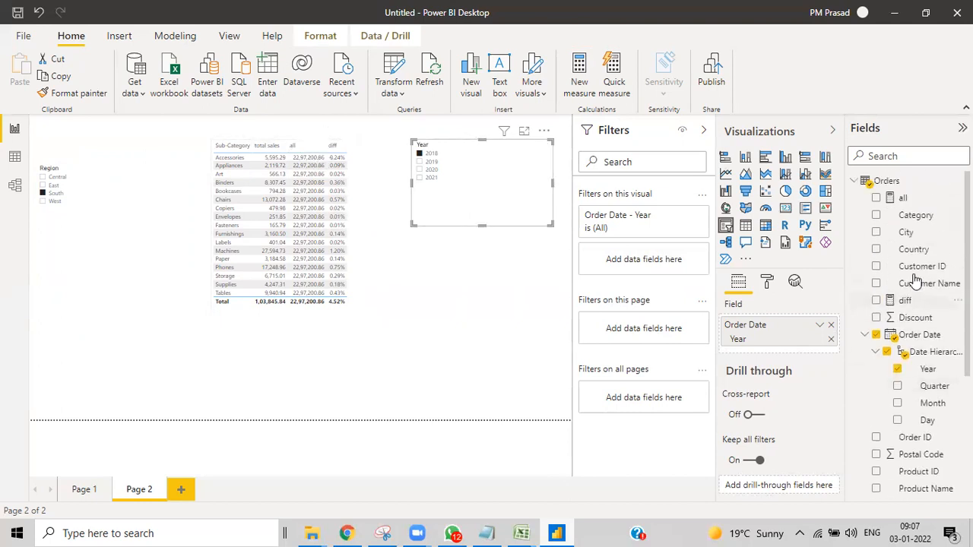
pyautogui.click(916, 200)
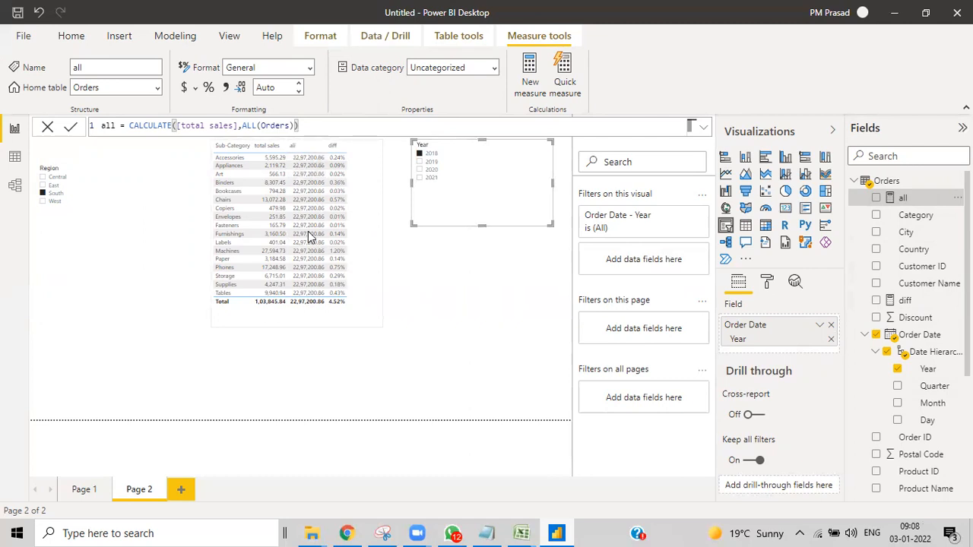
# Step: Move the table lower on the page and widen it, and place a shortened Region slicer above it
pyautogui.moveTo(262, 357); pyautogui.dragTo(187, 385)
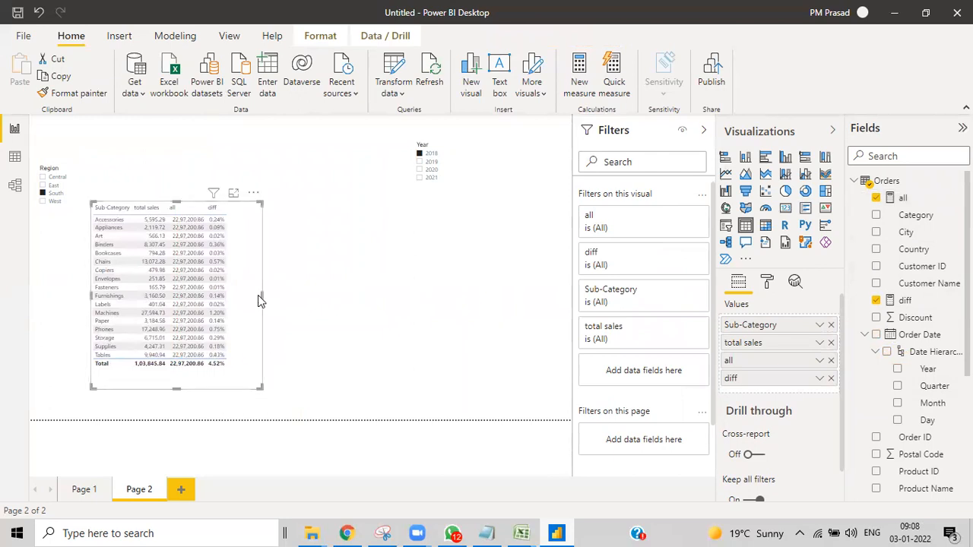
pyautogui.moveTo(262, 295); pyautogui.dragTo(554, 307)
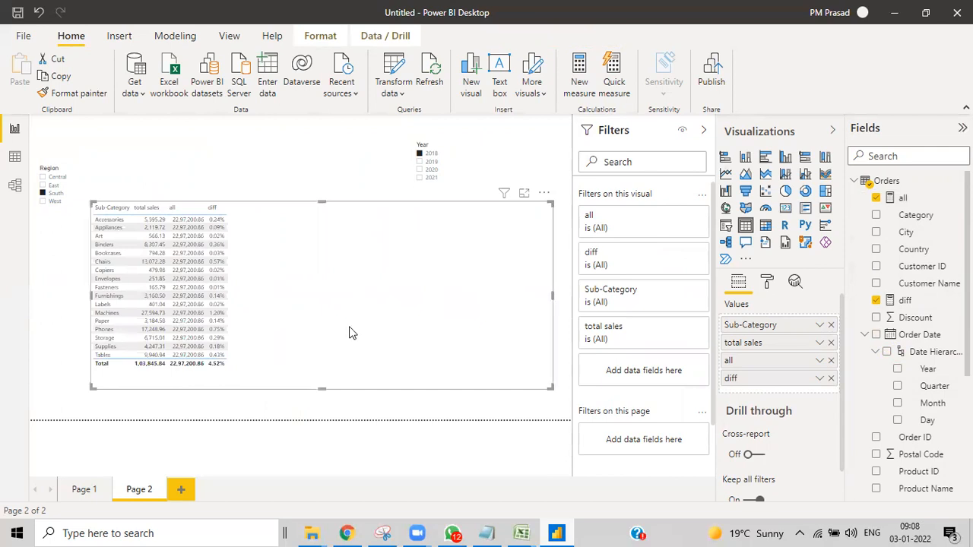
pyautogui.moveTo(144, 164); pyautogui.dragTo(187, 135)
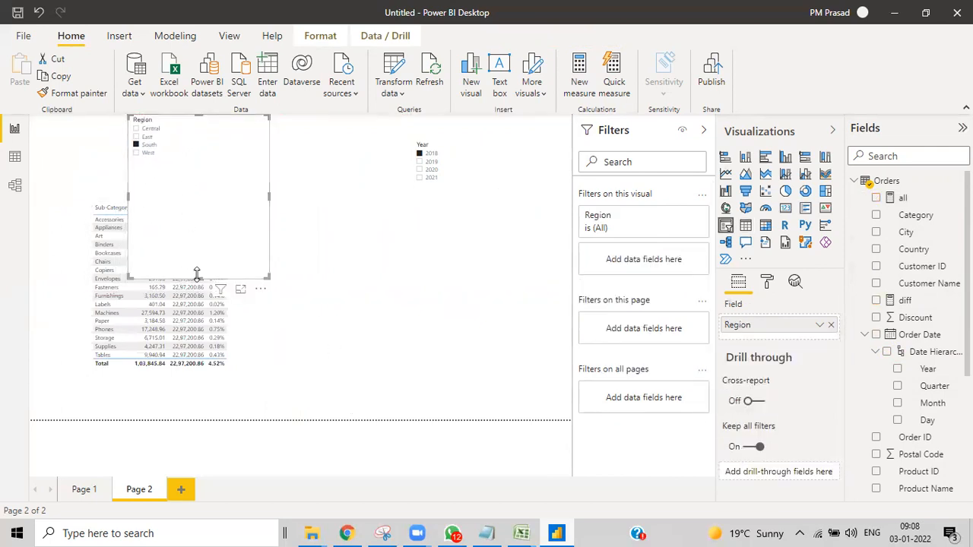
pyautogui.moveTo(201, 163); pyautogui.dragTo(198, 167)
# Step: Select 2021 in the Year slicer, shorten the slicer and place it above the table beside the Region slicer
pyautogui.click(475, 180)
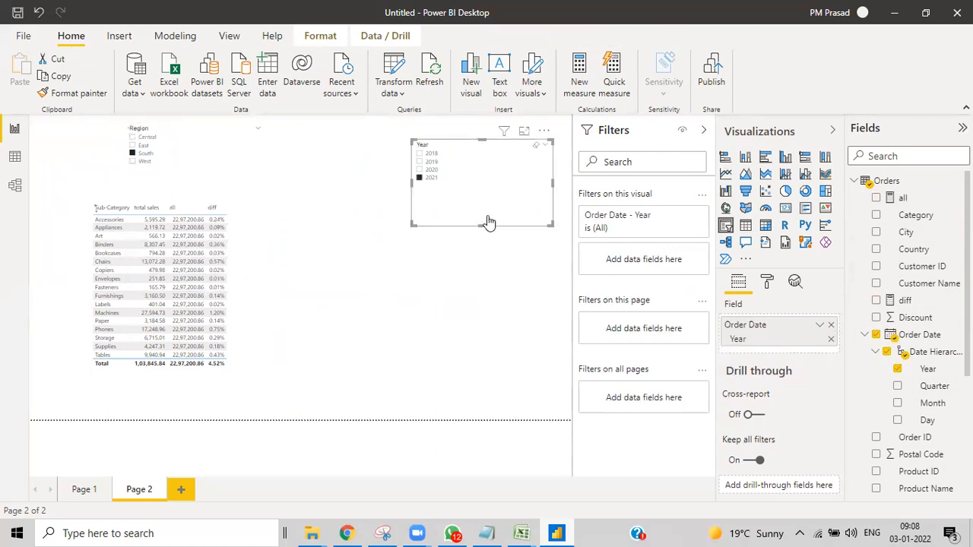
pyautogui.moveTo(482, 226); pyautogui.dragTo(397, 160)
pyautogui.click(525, 161)
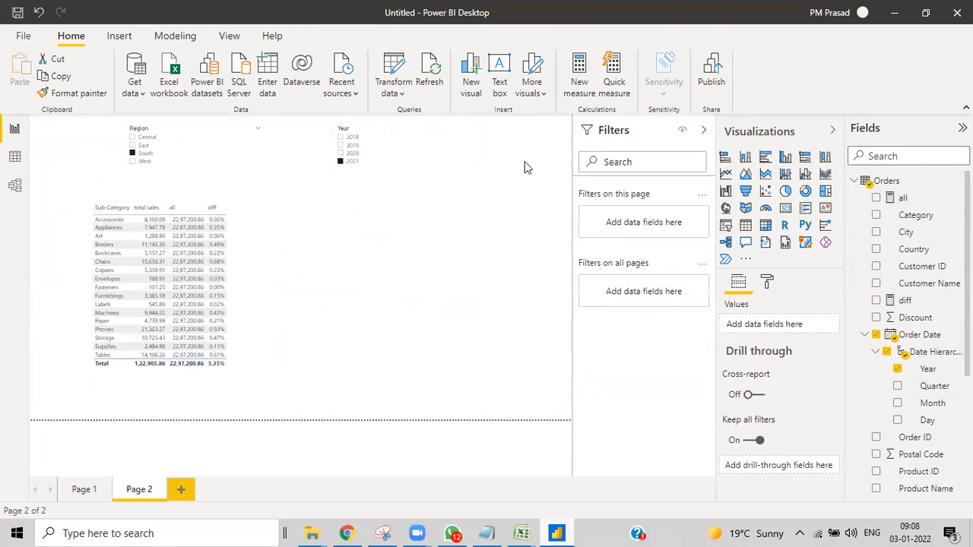
# Step: Select the Sub-Category table visual and open the command list of the Orders table
pyautogui.click(361, 332)
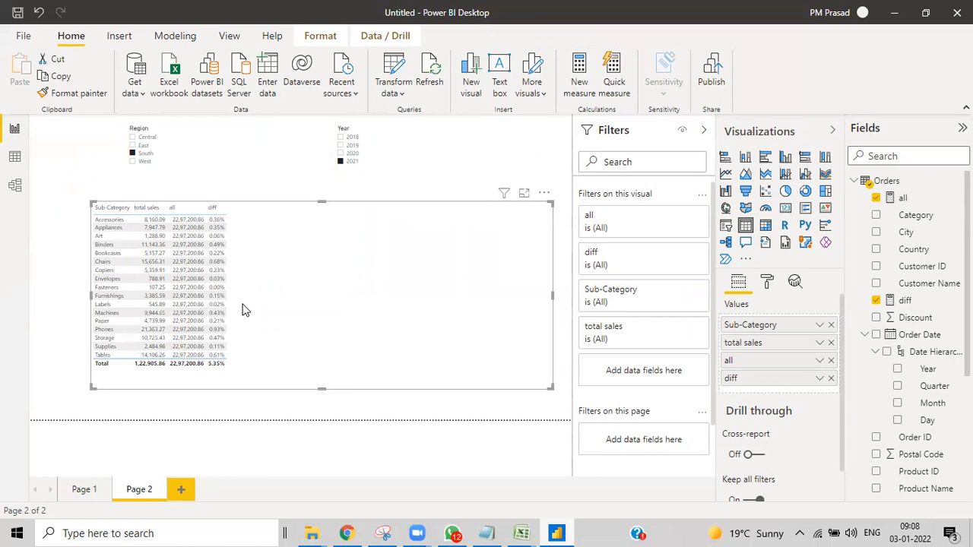
pyautogui.rightClick(881, 181)
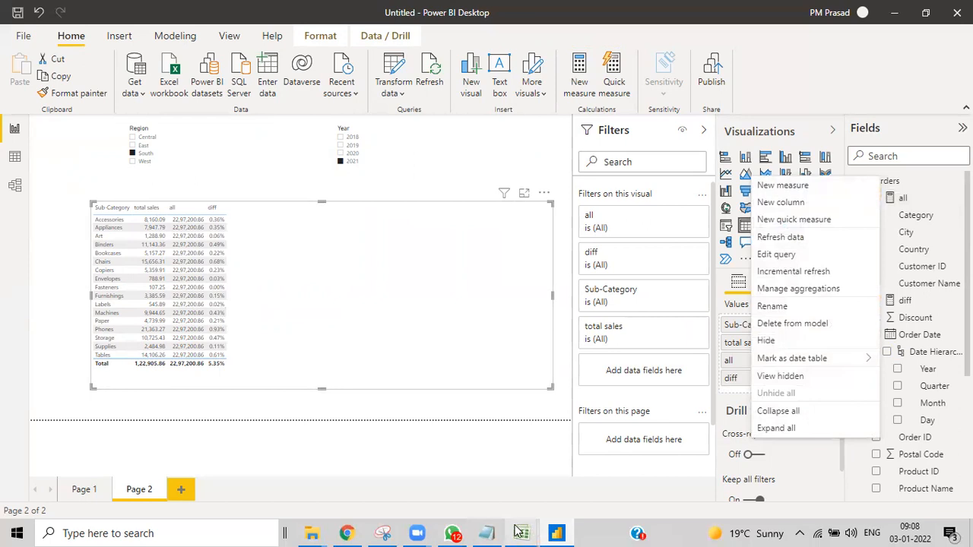
# Step: Switch to the Dax-Filter Functions workbook in Excel to consult the filter function descriptions and return to Power BI Desktop
pyautogui.moveTo(521, 532)
pyautogui.click(557, 494)
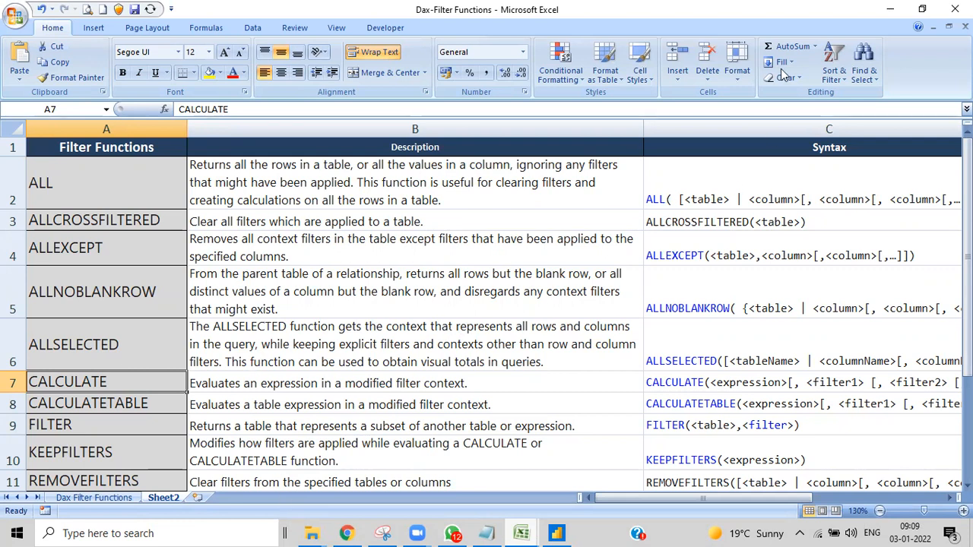
pyautogui.click(885, 12)
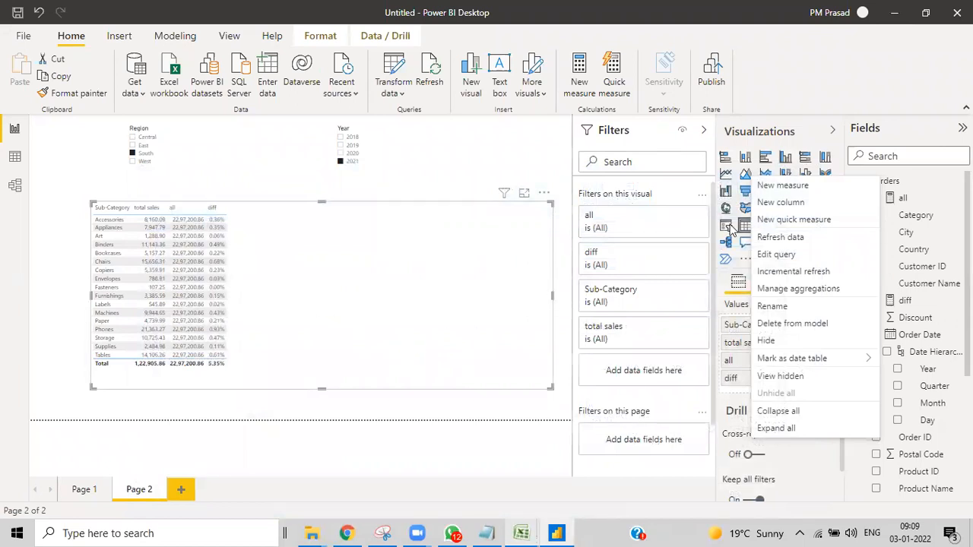
# Step: Create a new measure in the Orders table named allselected, starting its formula with CALCULATE([total sales]
pyautogui.click(773, 190)
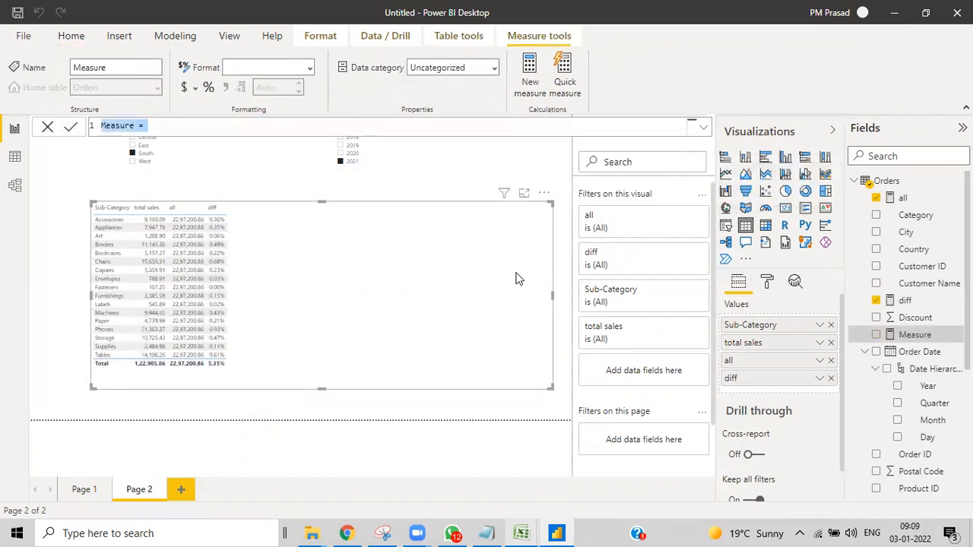
pyautogui.press('BackSpace')
pyautogui.moveTo(342, 532)
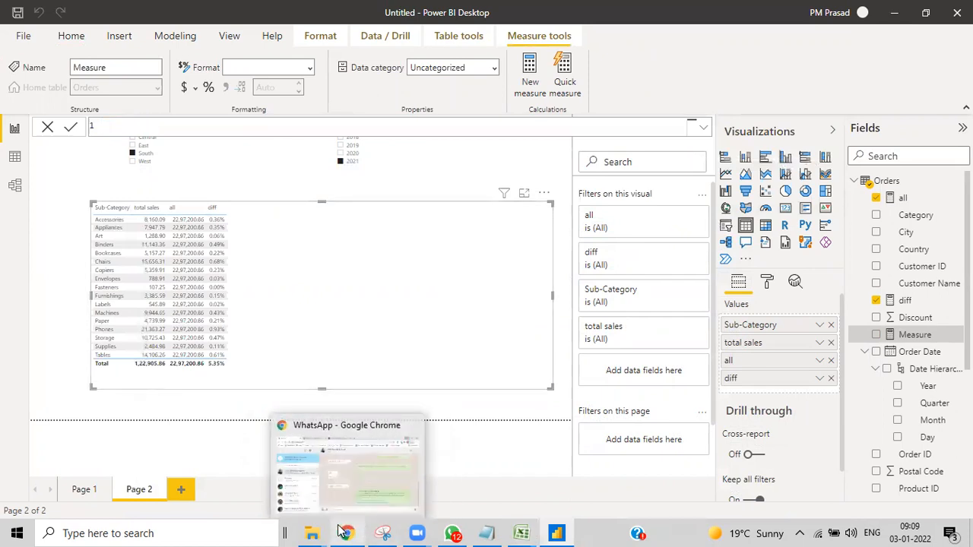
pyautogui.write('selected')
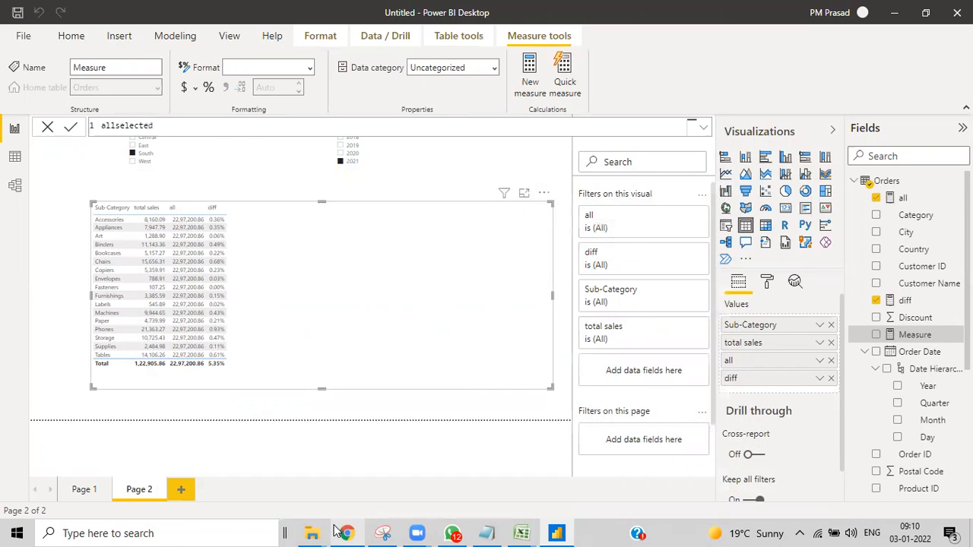
pyautogui.write('cal')
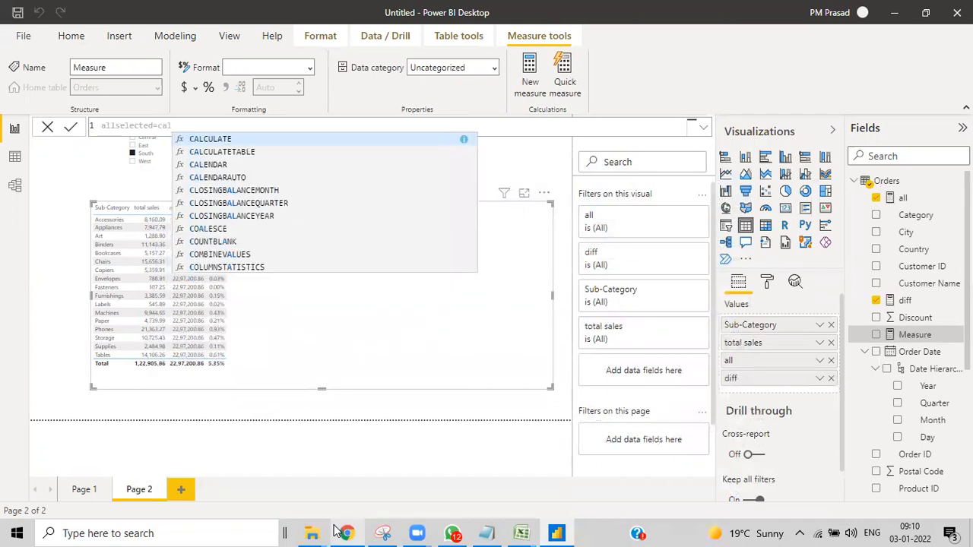
pyautogui.press('Tab')
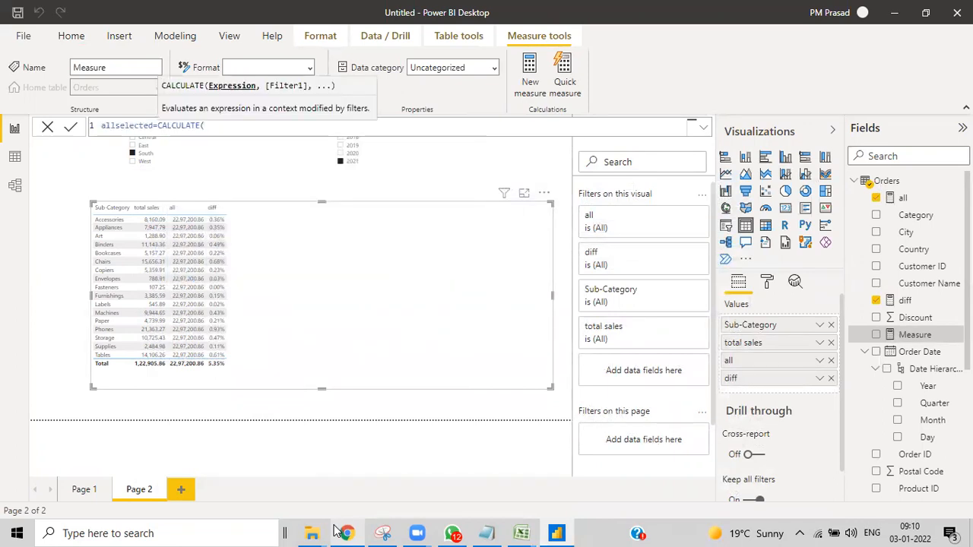
pyautogui.write('total')
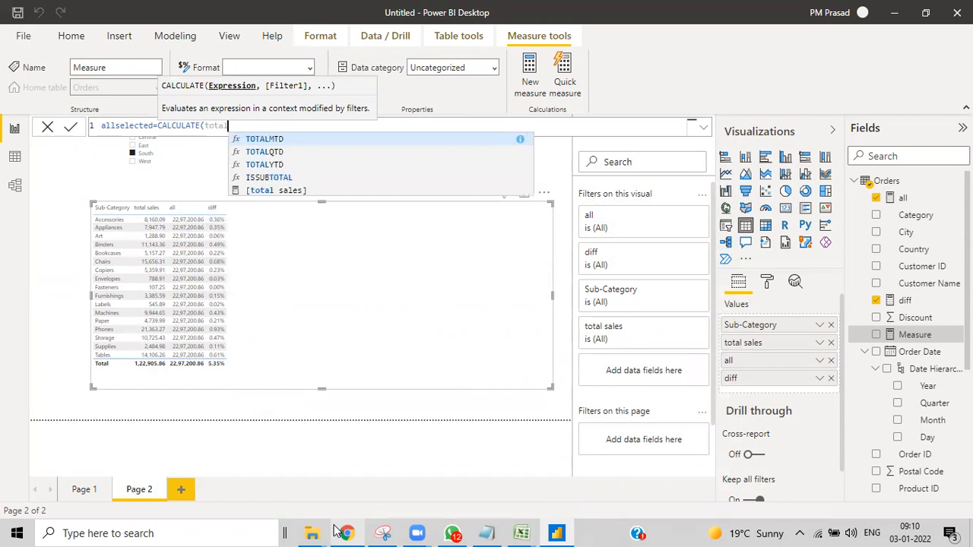
pyautogui.press('Down')
pyautogui.press('Down')
pyautogui.press('Down')
pyautogui.press('Down')
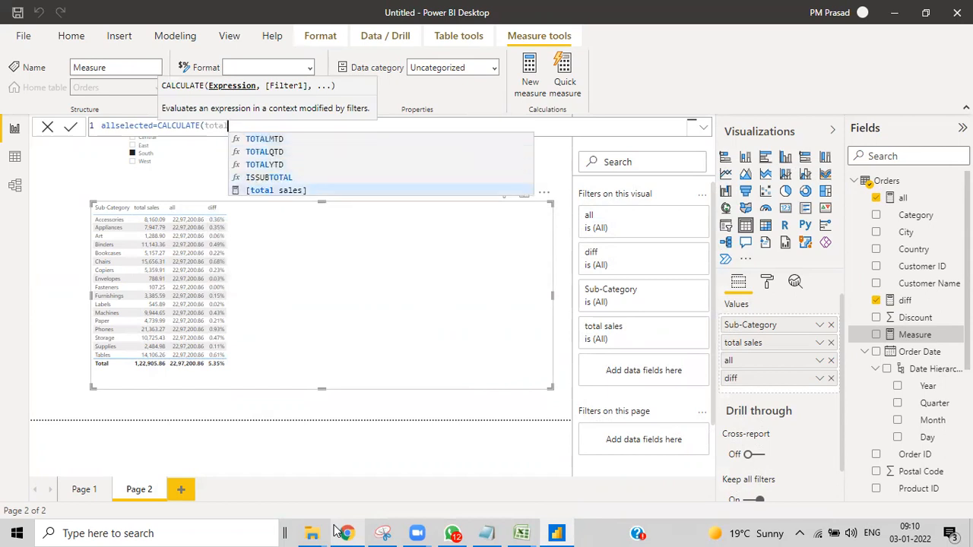
pyautogui.press('Tab')
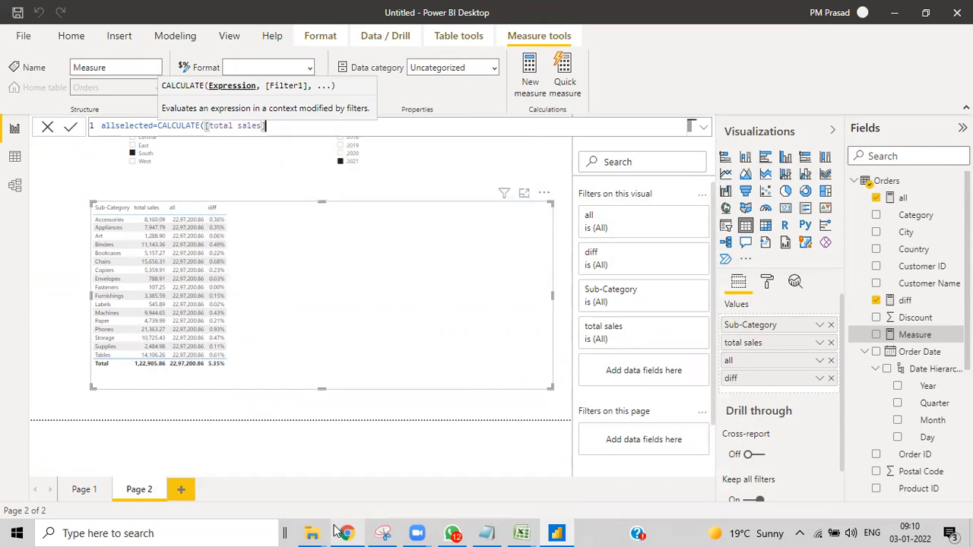
# Step: Complete the measure formula with the filter ALLSELECTED(Orders[Sub-Category]) and commit it
pyautogui.write(',all')
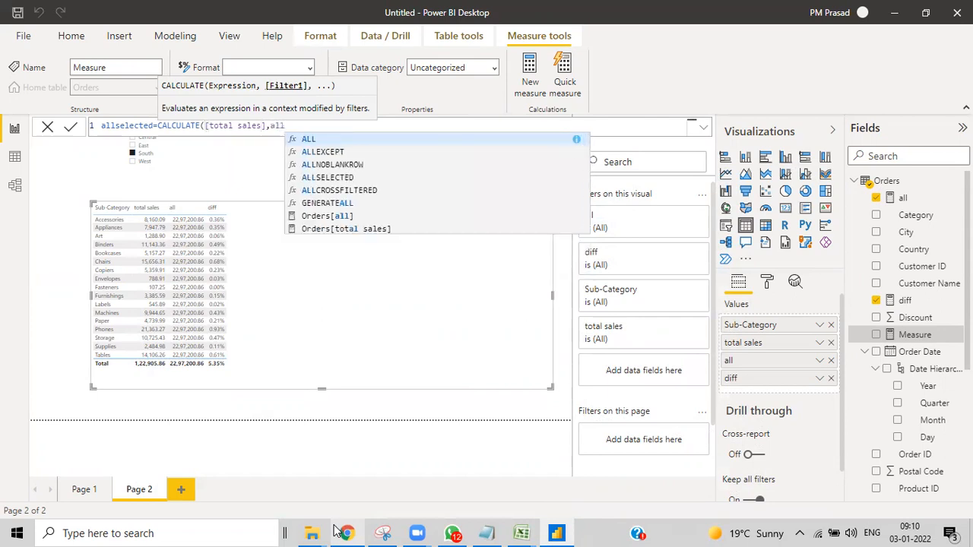
pyautogui.press('Escape')
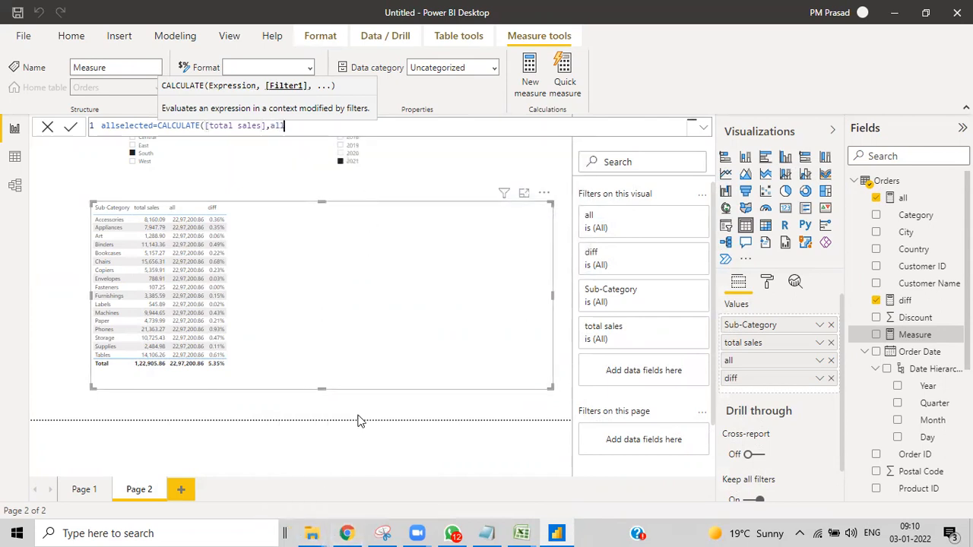
pyautogui.write('se')
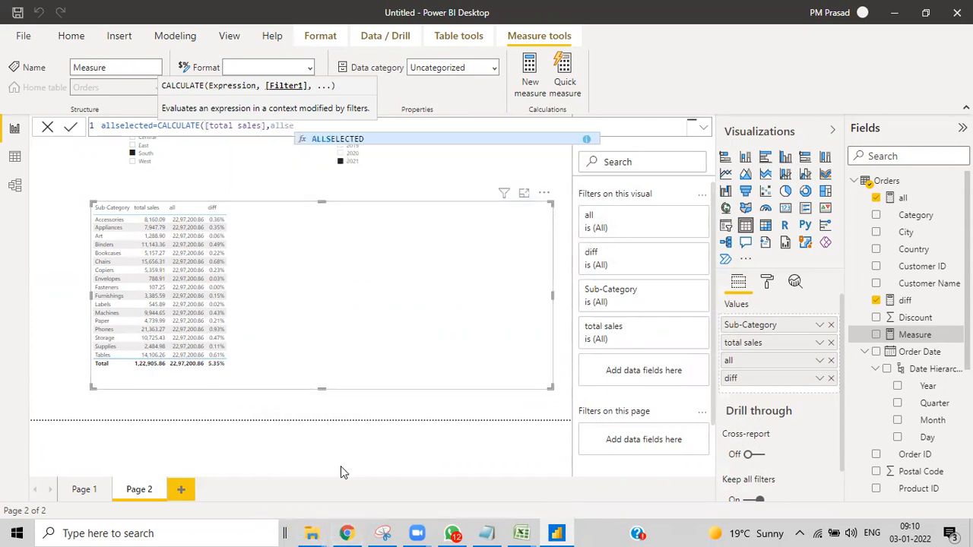
pyautogui.click(340, 138)
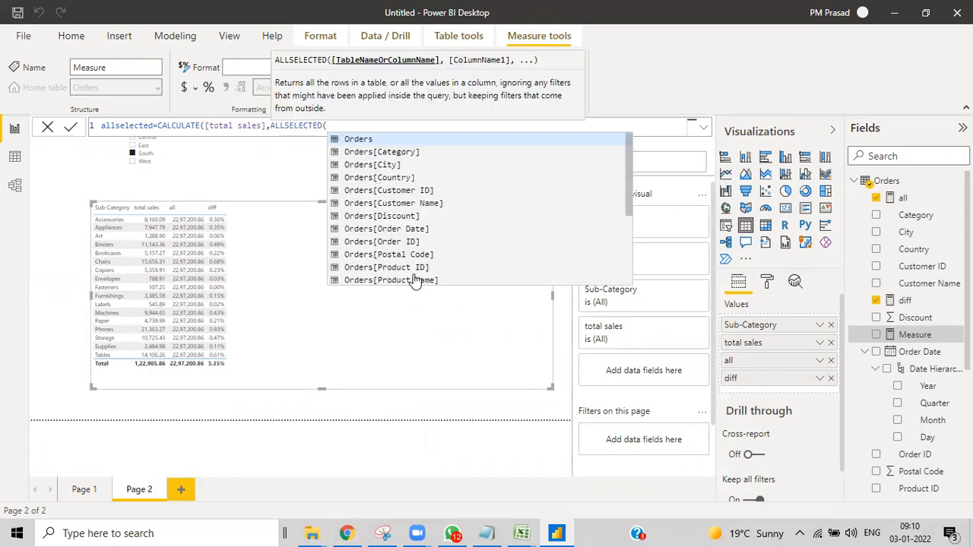
pyautogui.scroll(-3, 445, 252)
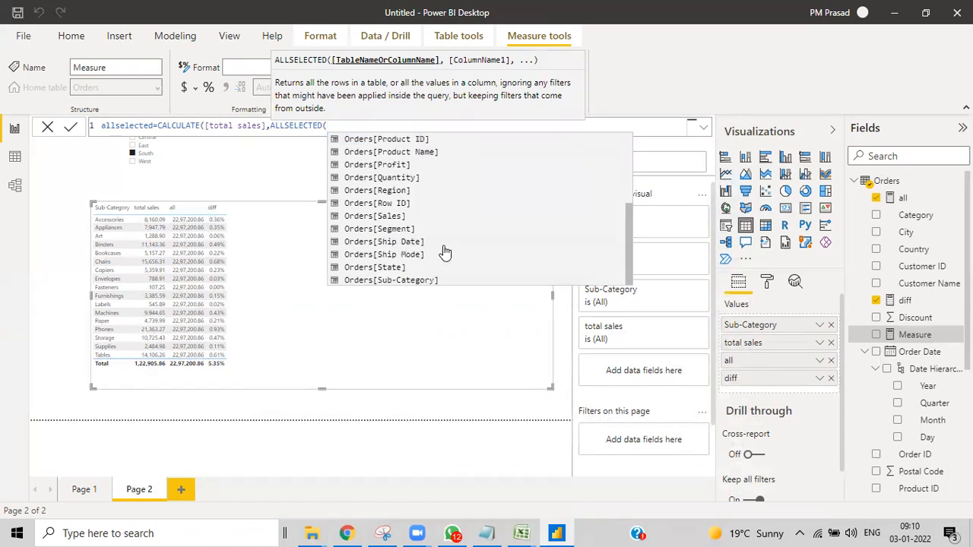
pyautogui.click(403, 281)
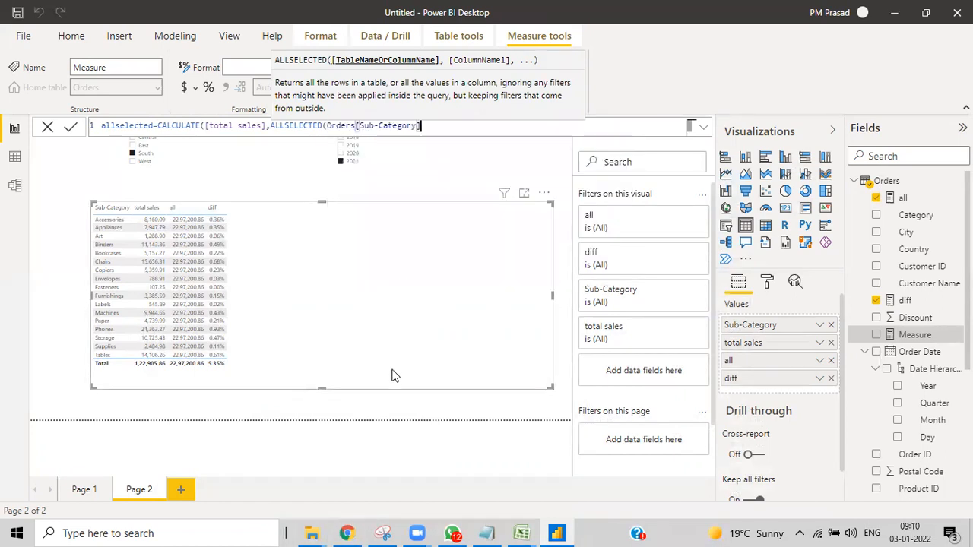
pyautogui.write(')')
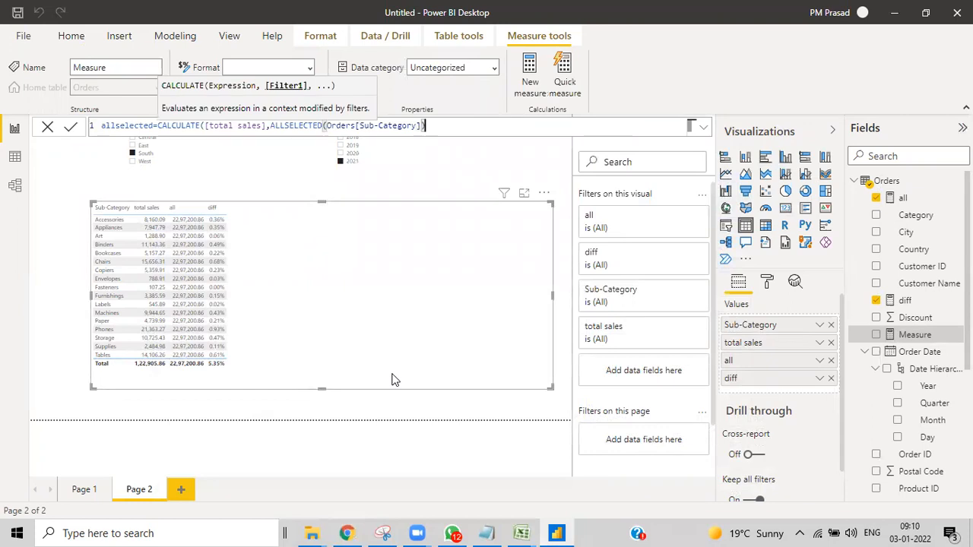
pyautogui.write(')')
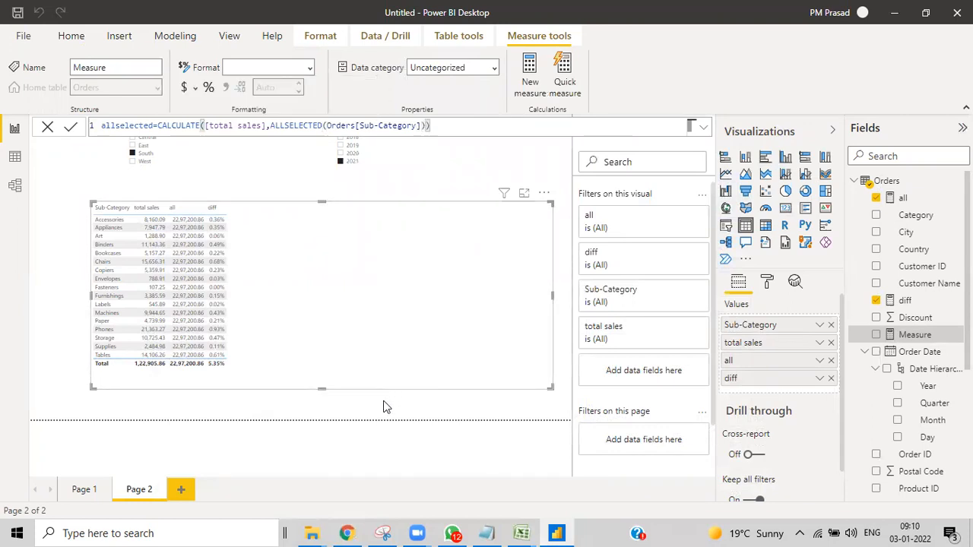
pyautogui.click(385, 382)
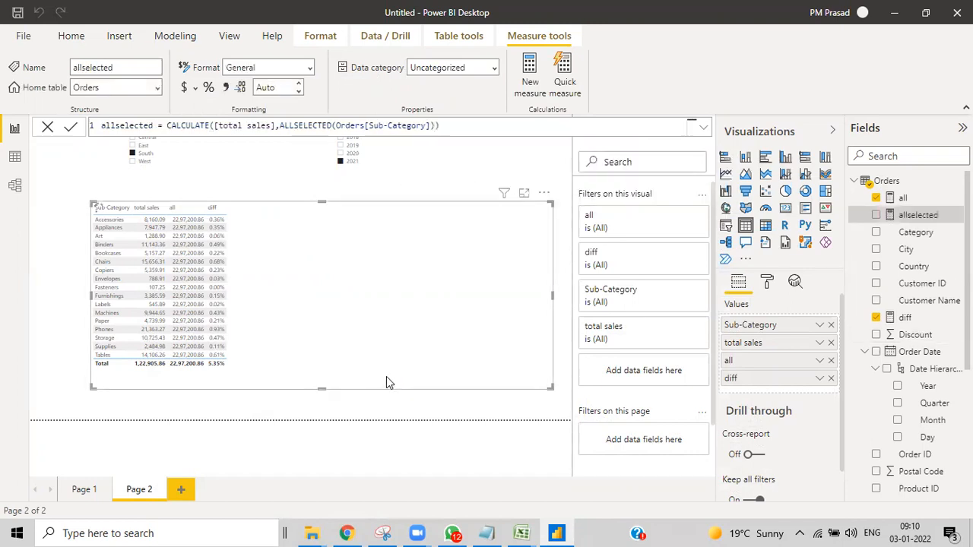
# Step: Clear the Region and Year slicer selections and add the allselected measure to the sub-category table, placed before diff
pyautogui.click(132, 153)
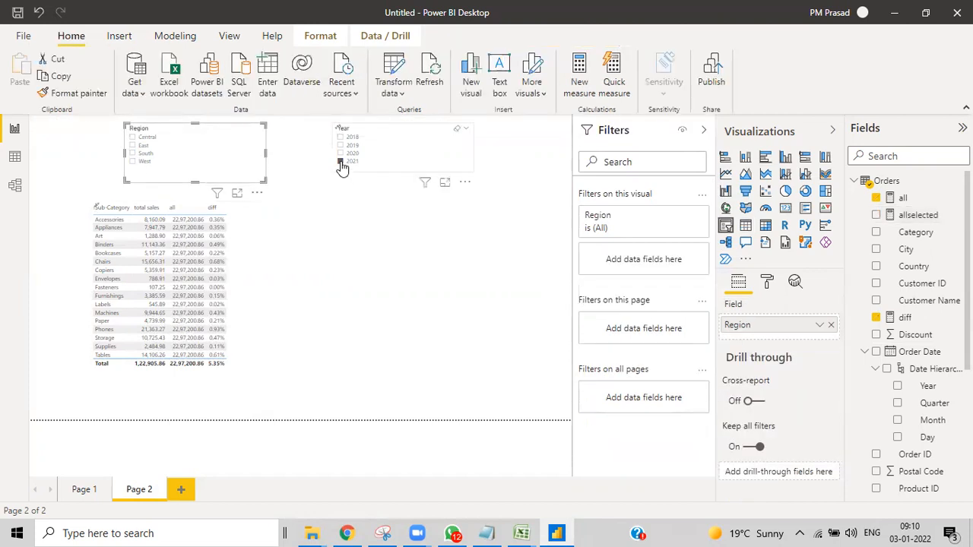
pyautogui.click(340, 162)
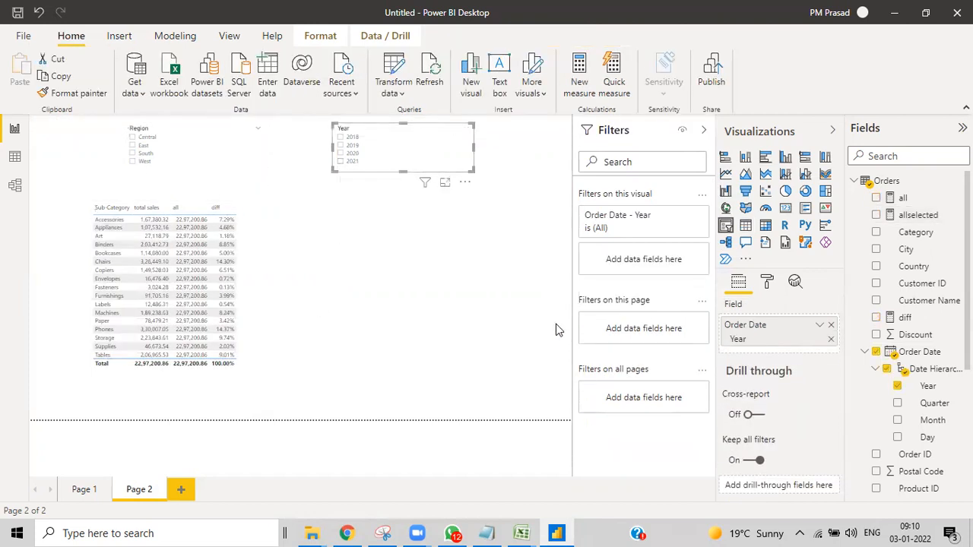
pyautogui.moveTo(918, 219); pyautogui.dragTo(304, 222)
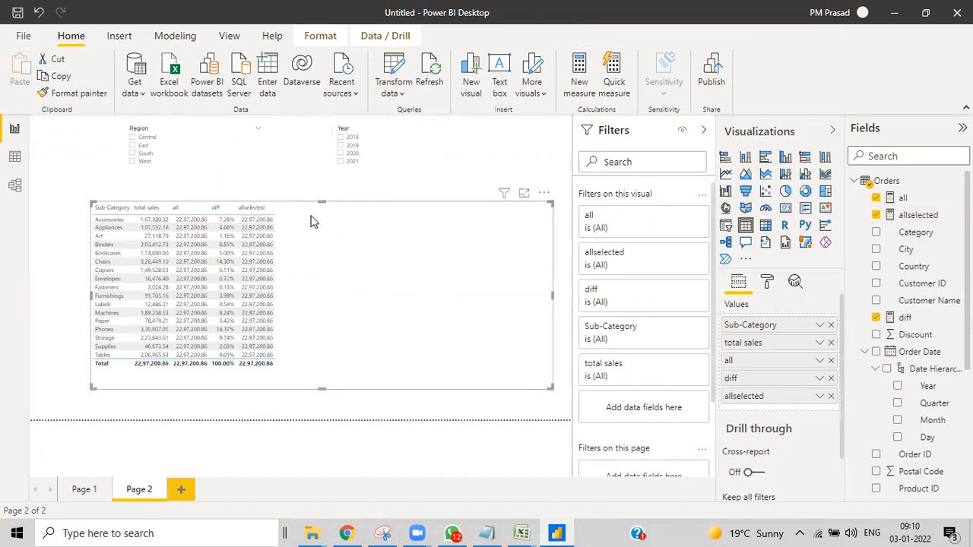
pyautogui.moveTo(751, 380); pyautogui.dragTo(751, 410)
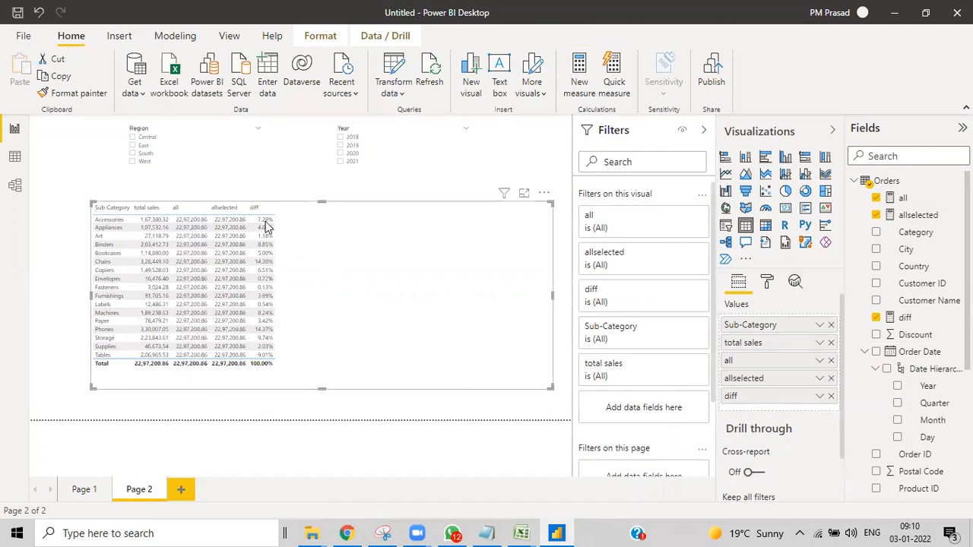
# Step: Remove the diff column from the sub-category table and filter the page to Region Central and Year 2018
pyautogui.click(134, 140)
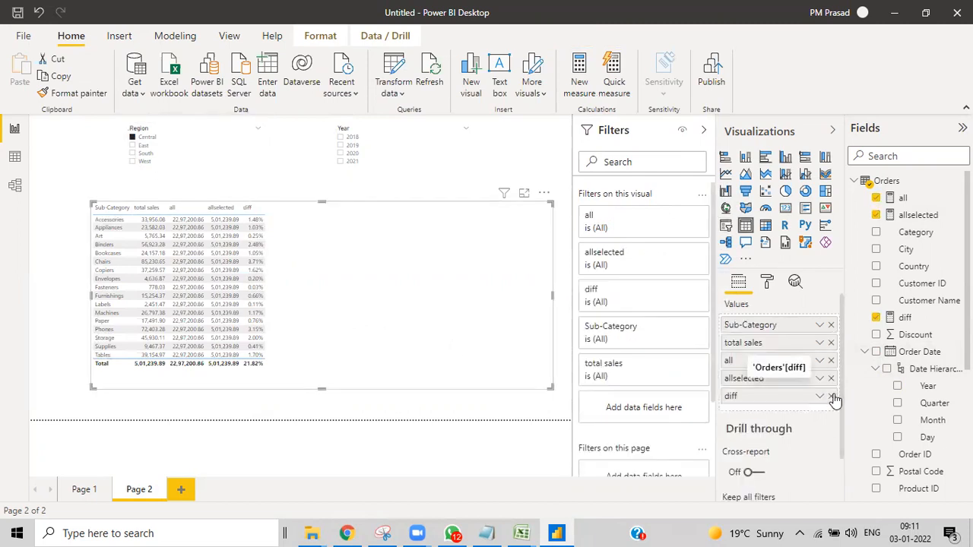
pyautogui.click(831, 396)
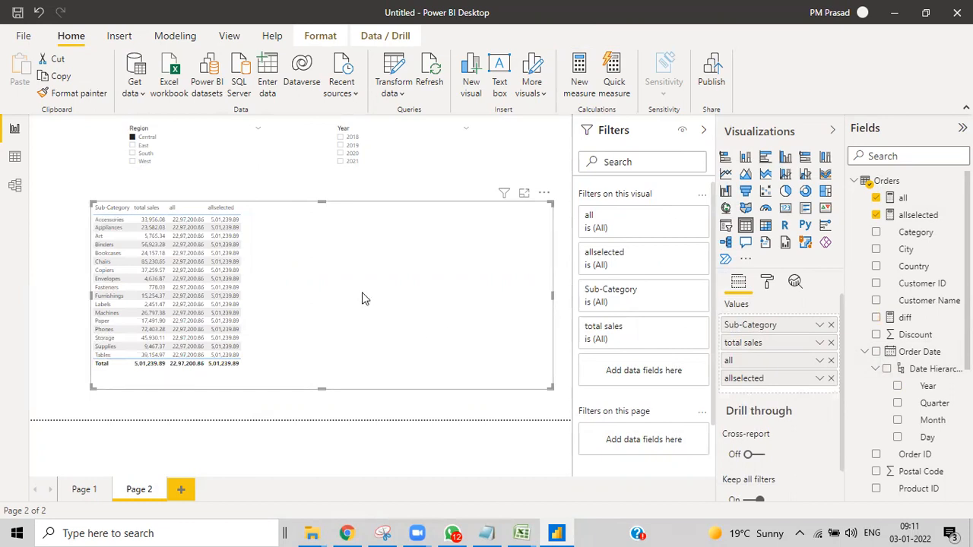
pyautogui.click(160, 132)
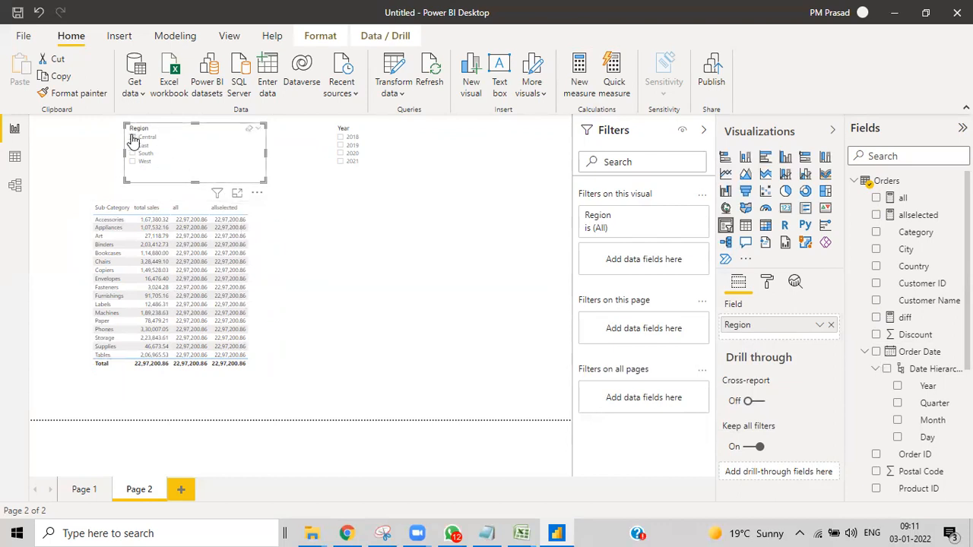
pyautogui.click(132, 138)
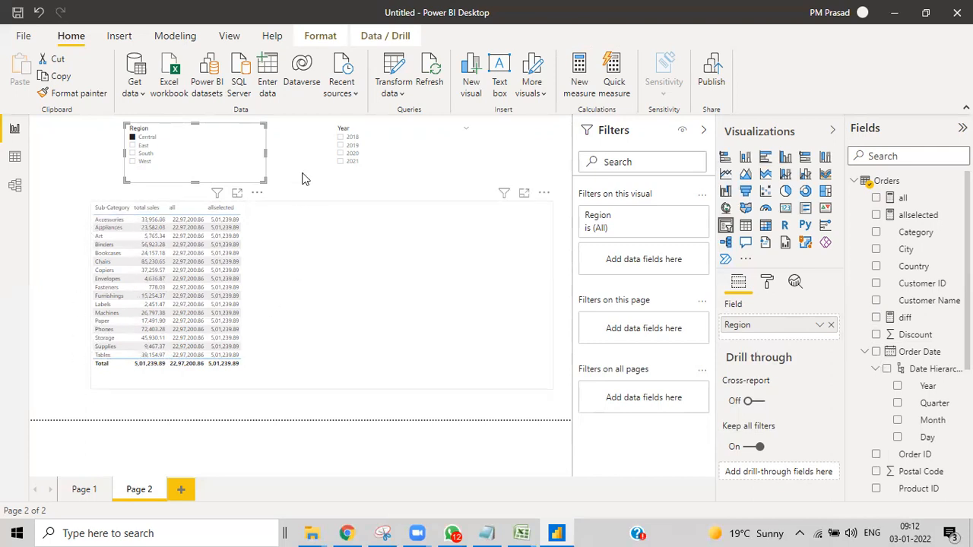
pyautogui.click(339, 137)
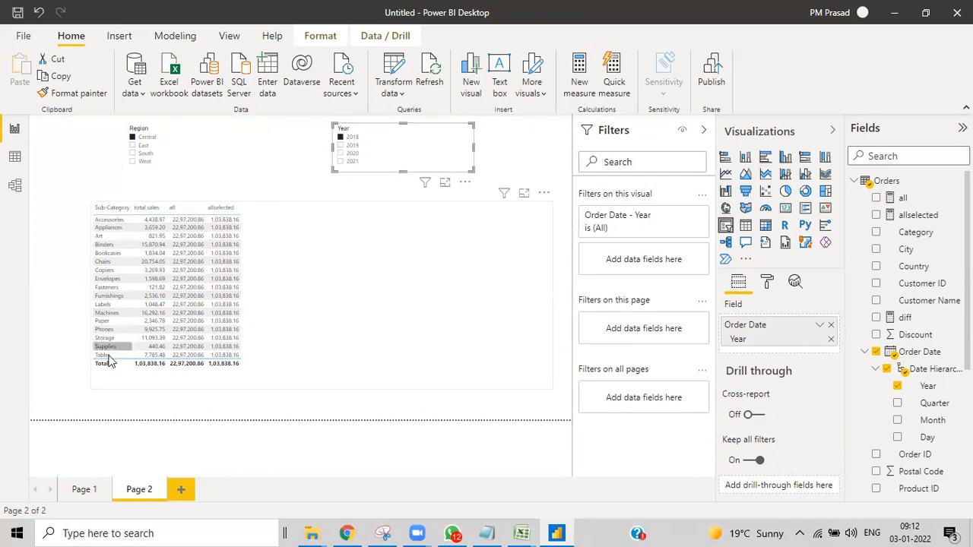
# Step: Show the allselected measure's formula and switch to the Dax-Filter Functions workbook in Excel to review the filter function descriptions
pyautogui.click(918, 216)
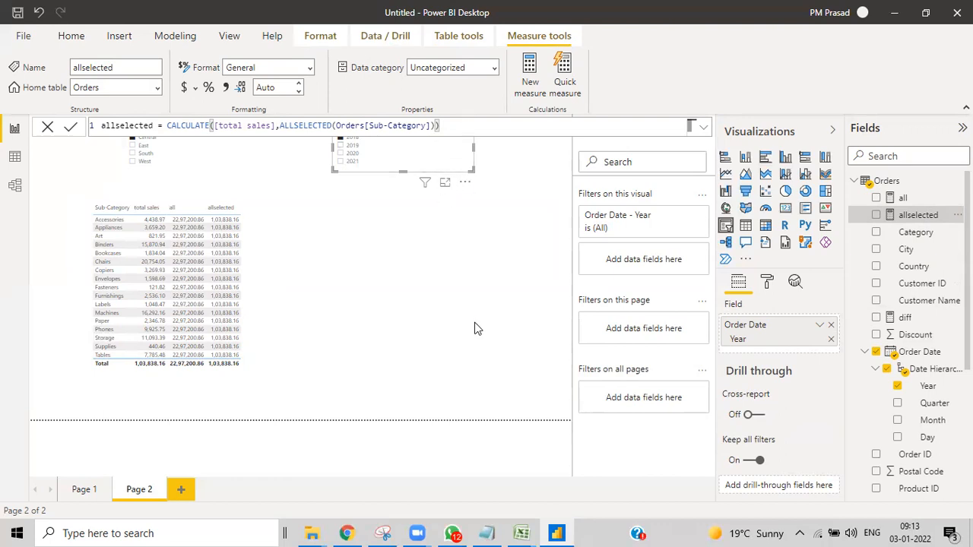
pyautogui.moveTo(555, 532)
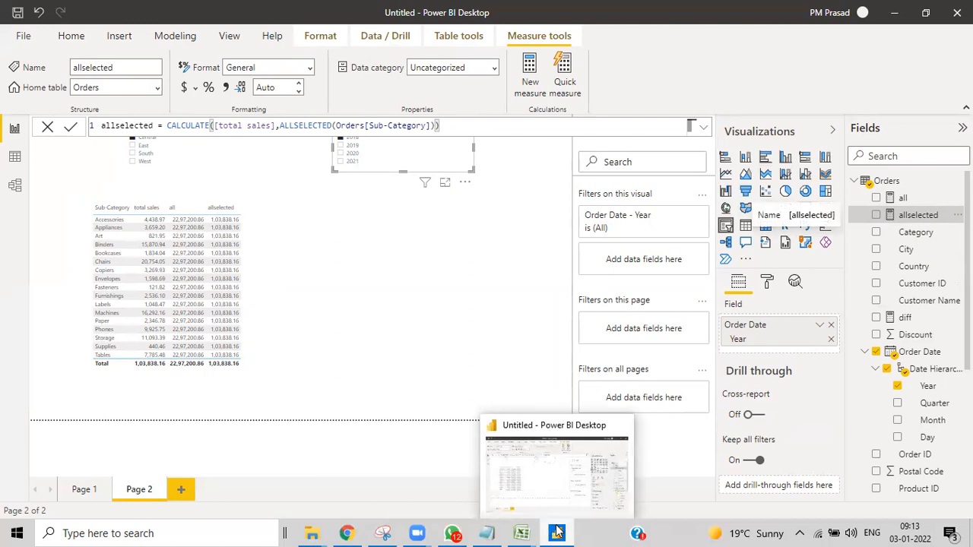
pyautogui.click(557, 532)
pyautogui.click(557, 532)
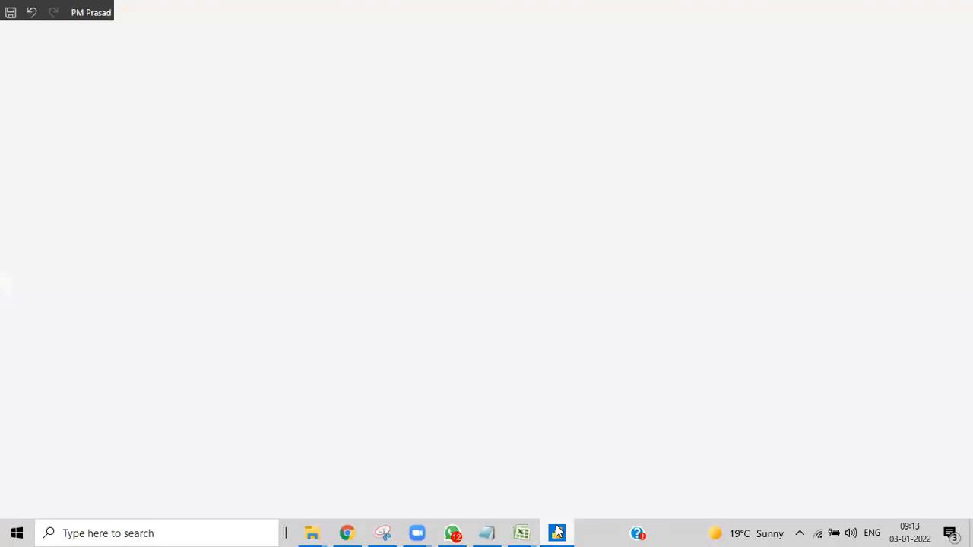
pyautogui.moveTo(521, 532)
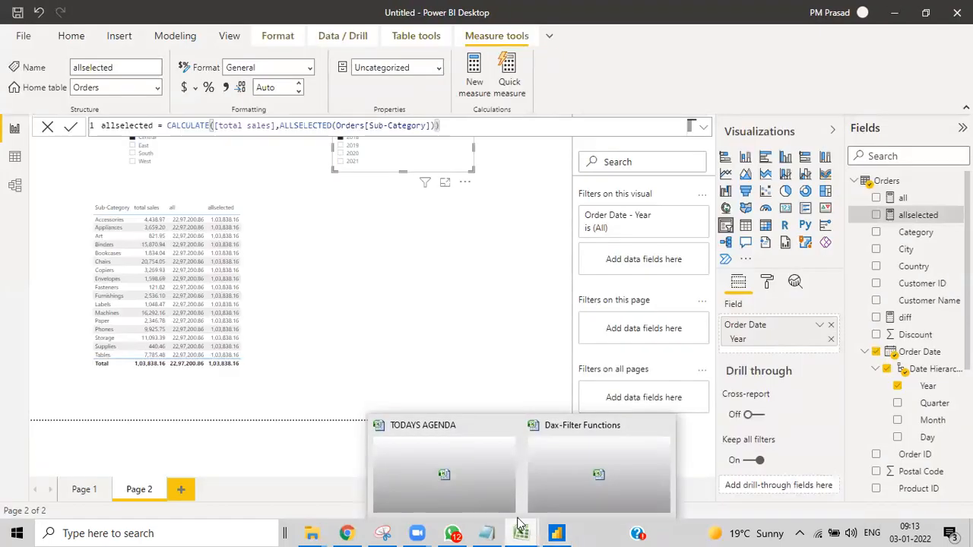
pyautogui.click(599, 471)
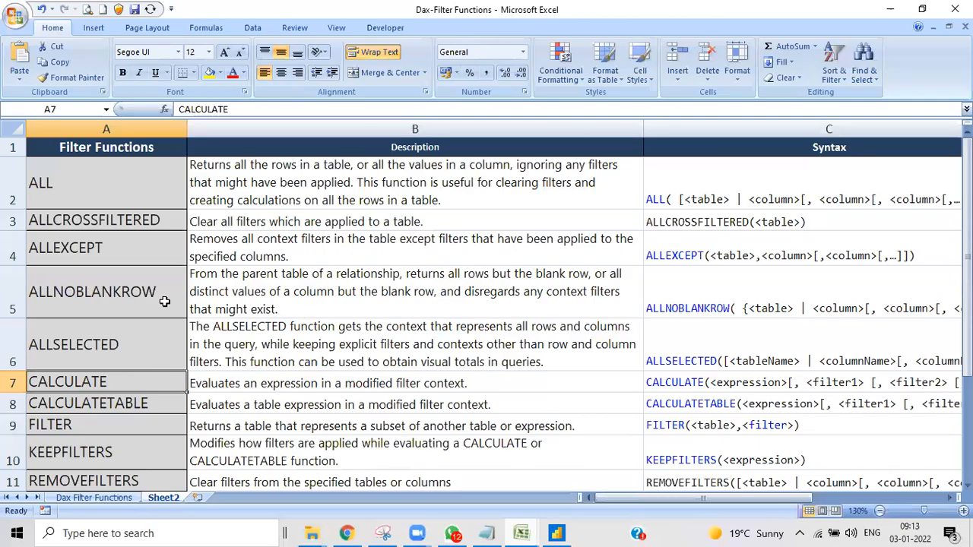
pyautogui.scroll(-2, 148, 338)
pyautogui.scroll(2, 147, 338)
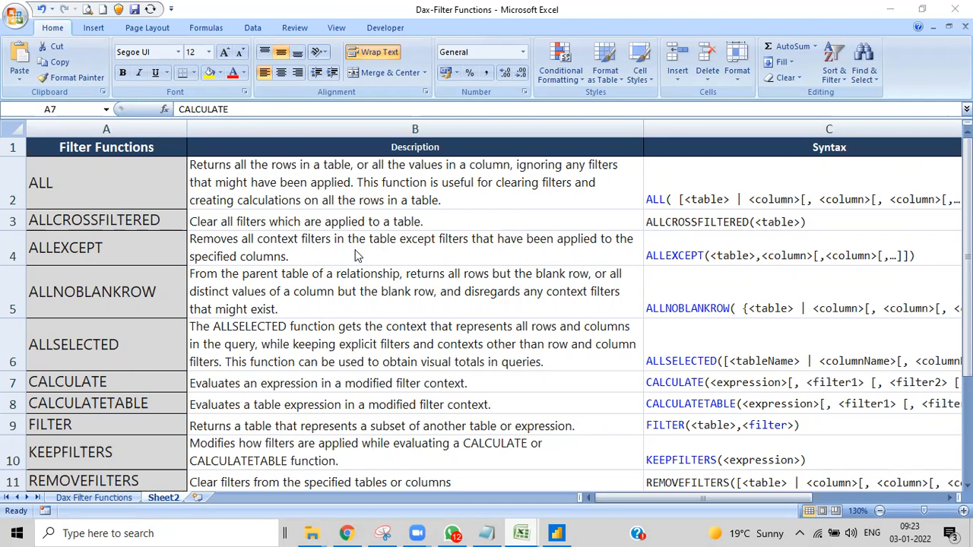
# Step: Switch back to Power BI Desktop and create a new measure in the Orders table, emptying its default formula
pyautogui.click(557, 534)
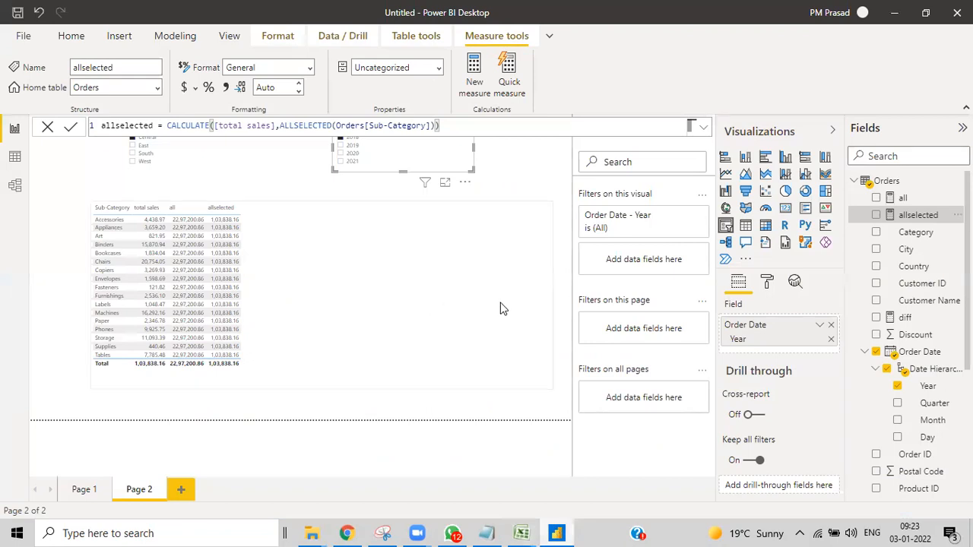
pyautogui.click(553, 174)
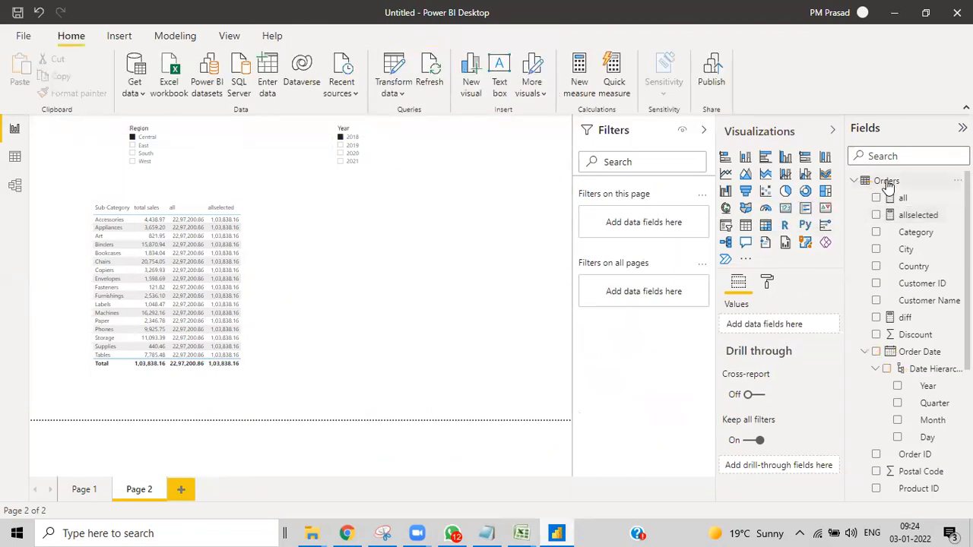
pyautogui.rightClick(887, 185)
pyautogui.press('Escape')
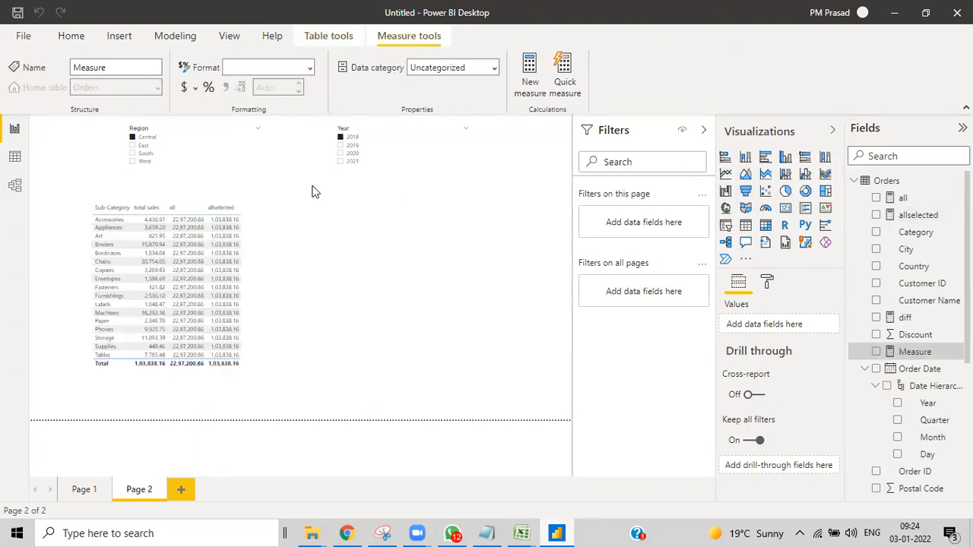
pyautogui.press('BackSpace')
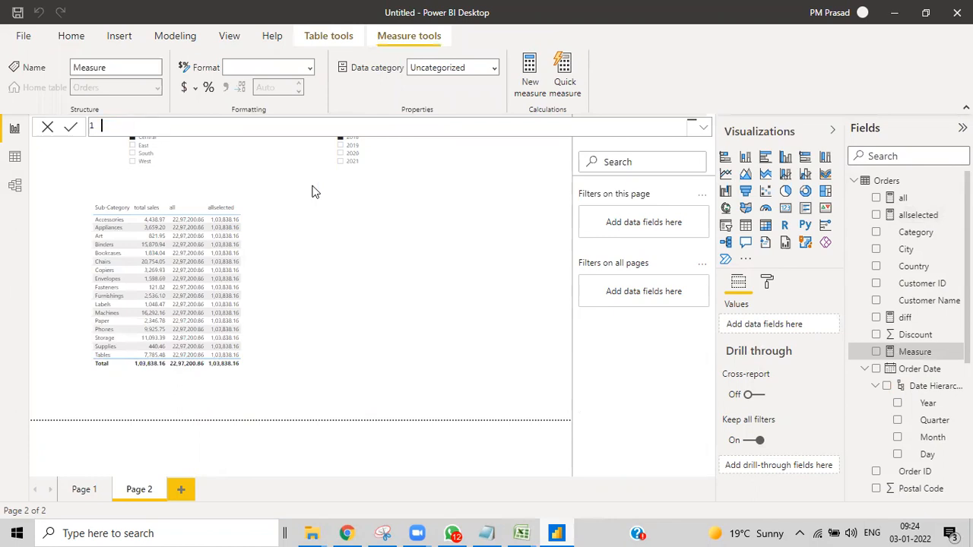
# Step: Name the new measure allexept and begin its formula with CALCULATE on the [total sales] measure
pyautogui.write('allexept=al')
pyautogui.press('BackSpace')
pyautogui.press('BackSpace')
pyautogui.write('ca')
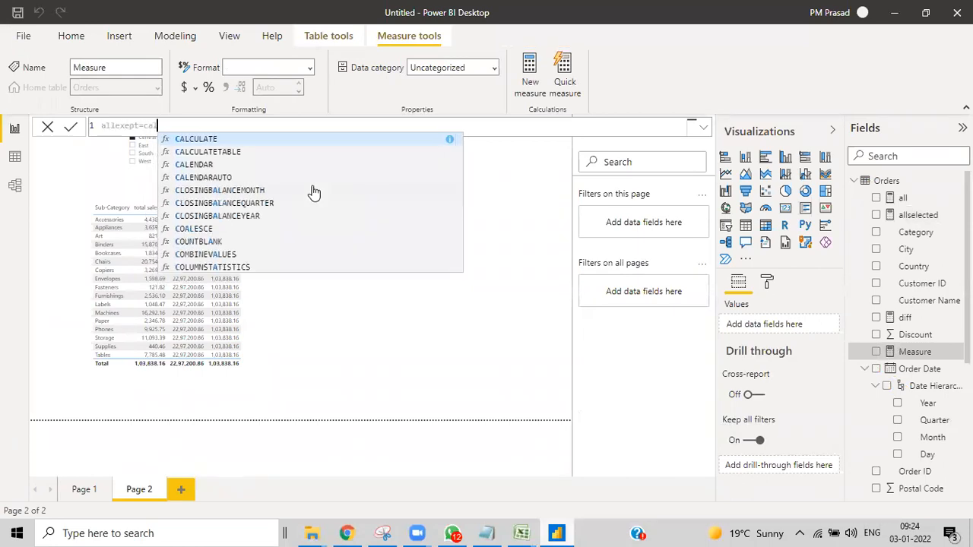
pyautogui.write('l')
pyautogui.press('Tab')
pyautogui.write('total')
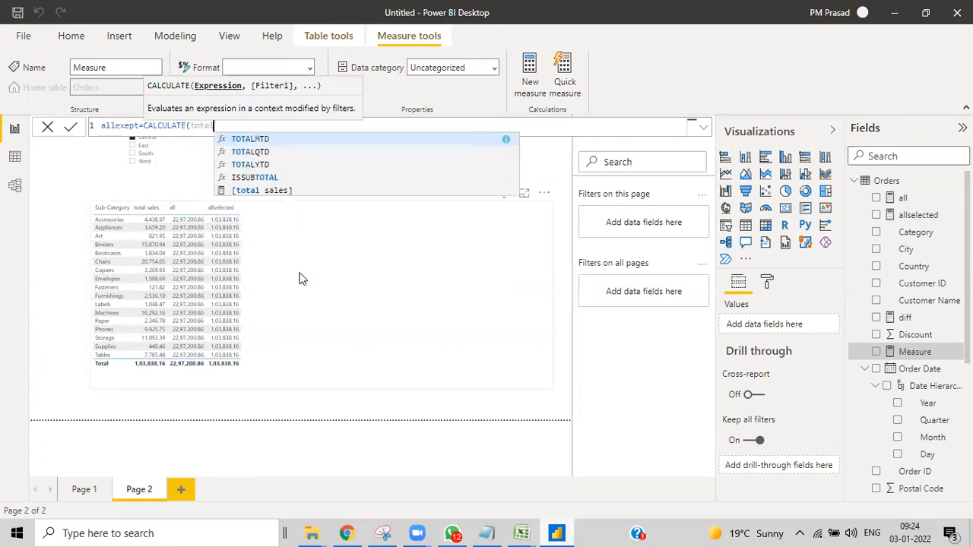
pyautogui.click(251, 192)
# Step: Complete the allexept formula with the filter ALLEXCEPT(orders,Orders[Region]) and commit it
pyautogui.write(',all')
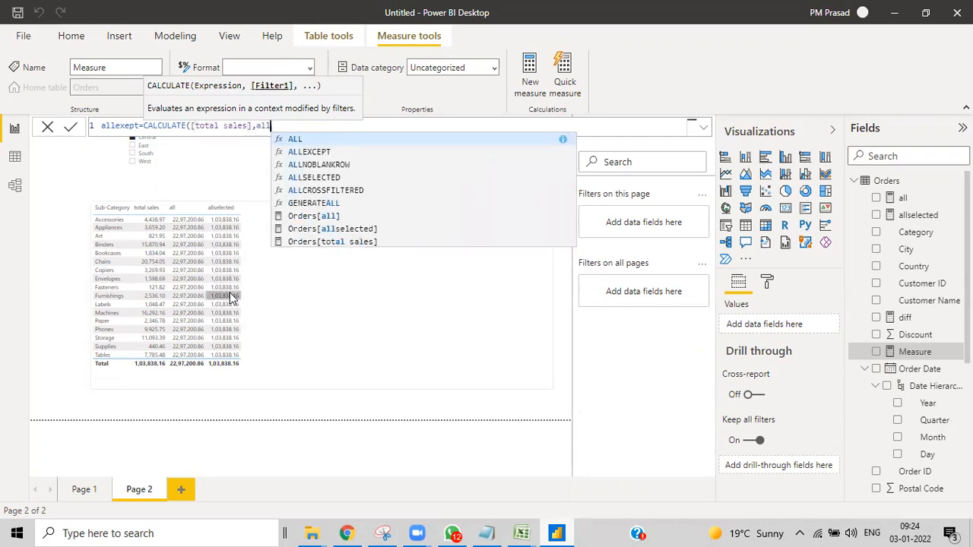
pyautogui.click(310, 152)
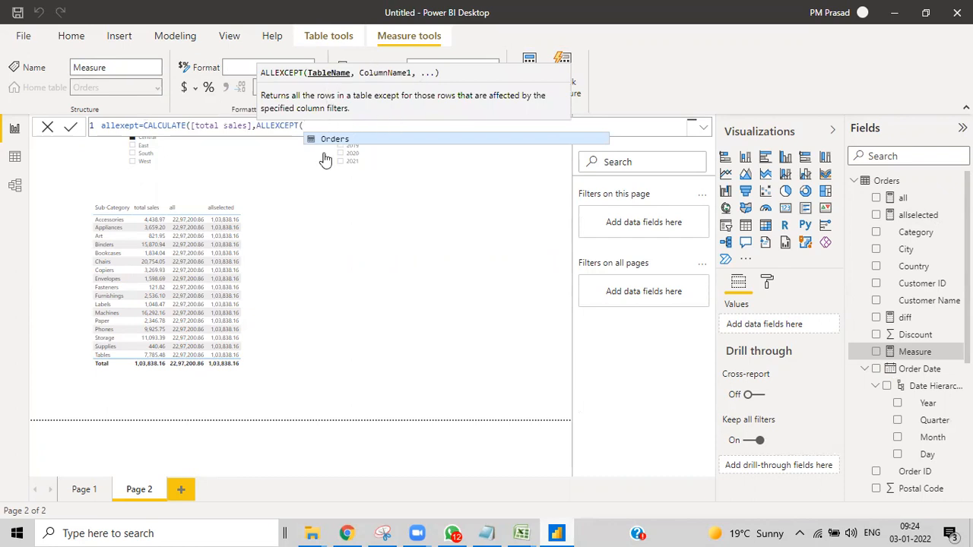
pyautogui.write('orders')
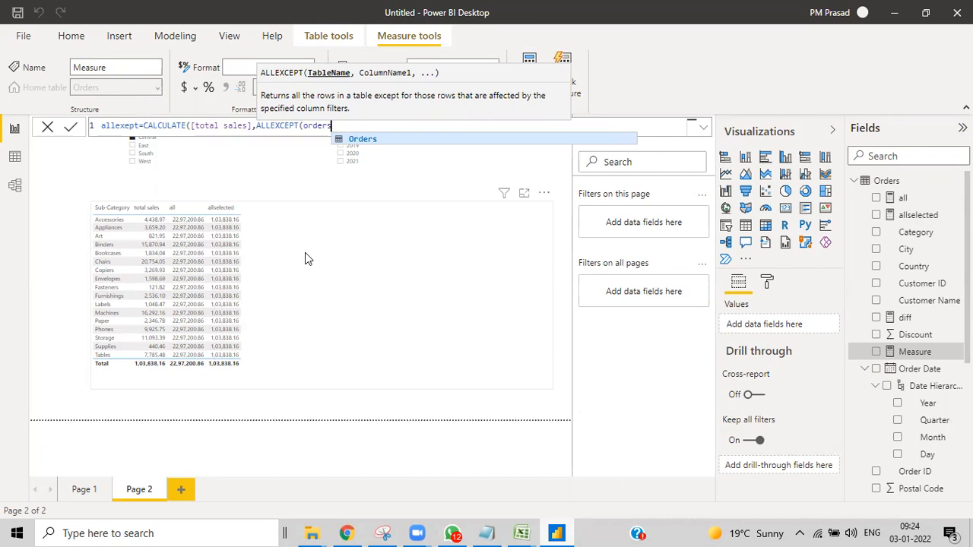
pyautogui.write(',')
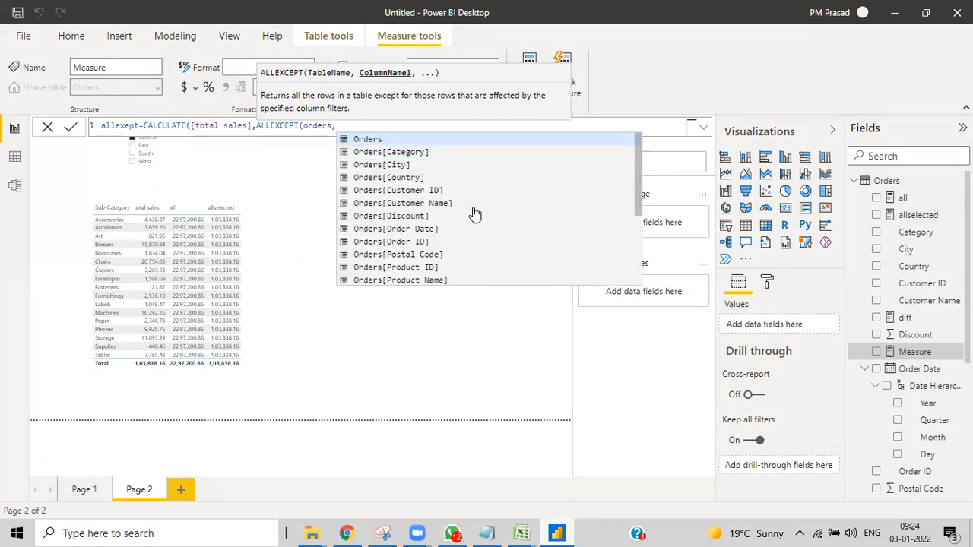
pyautogui.scroll(-2, 448, 227)
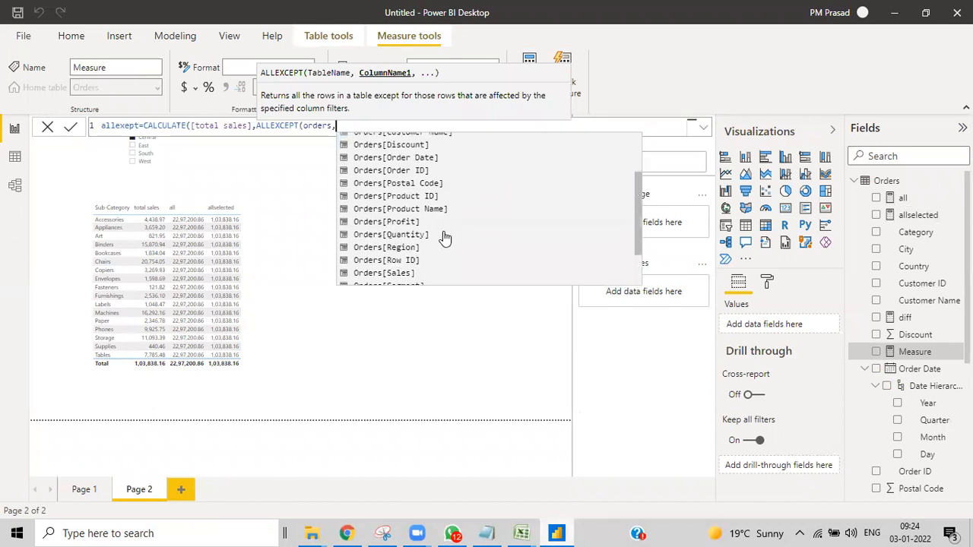
pyautogui.doubleClick(347, 251)
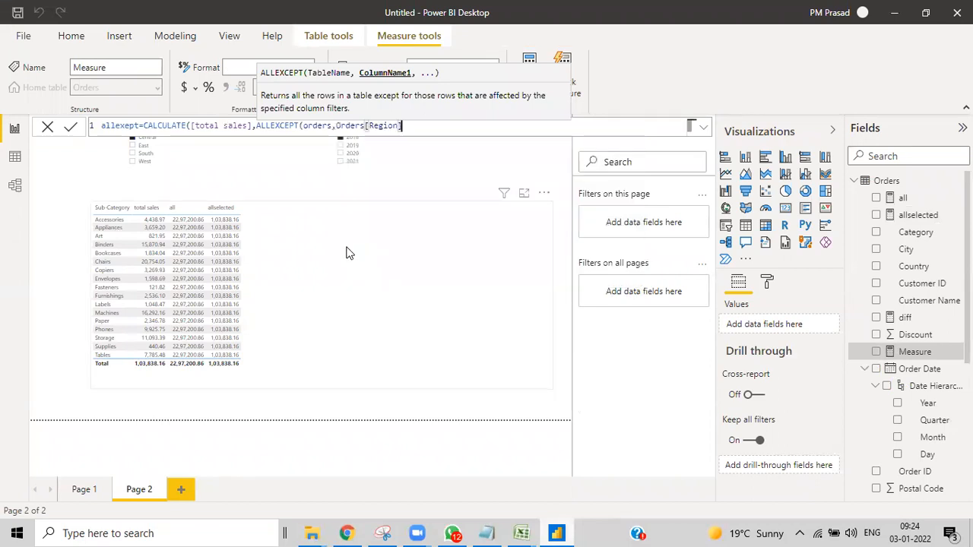
pyautogui.write(')')
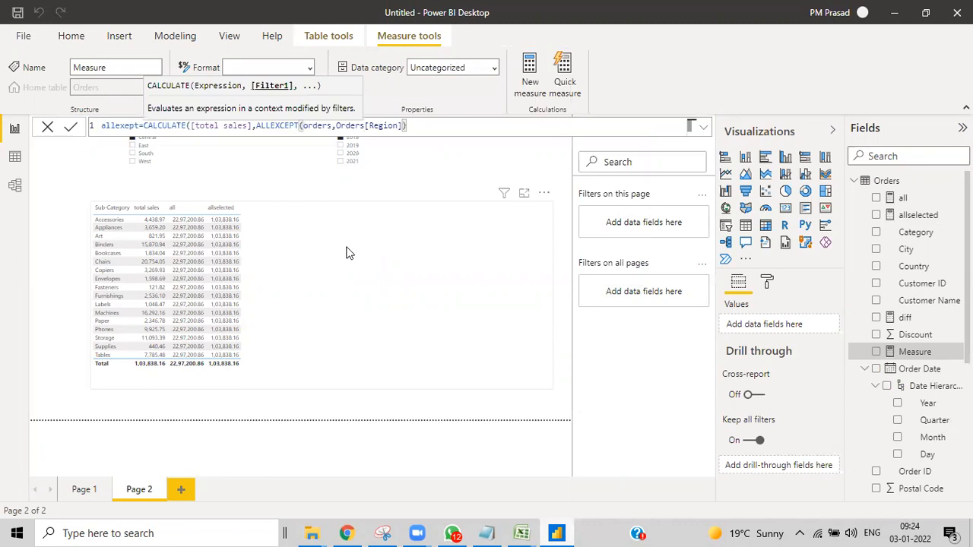
pyautogui.write(')')
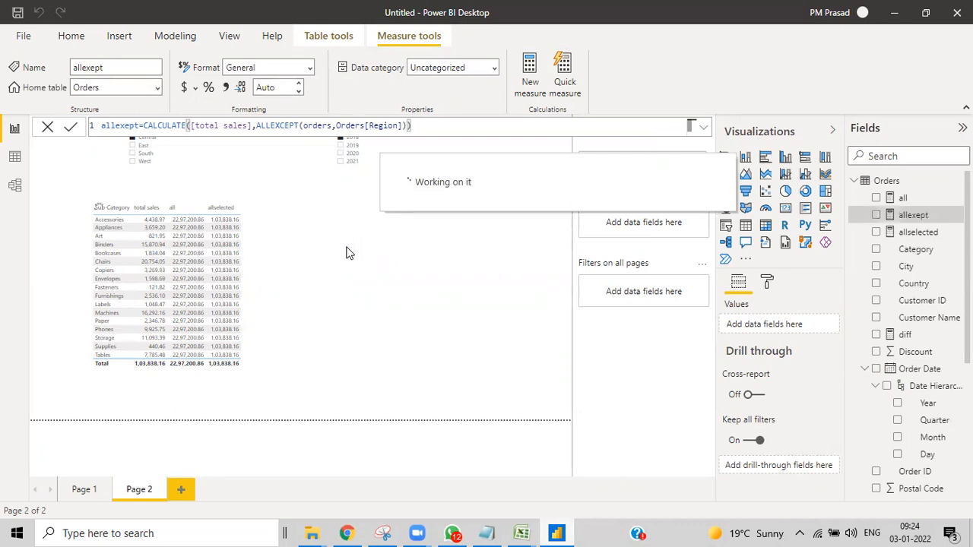
# Step: Move the sub-category table and the Region and Year slicers lower on the report page
pyautogui.click(231, 163)
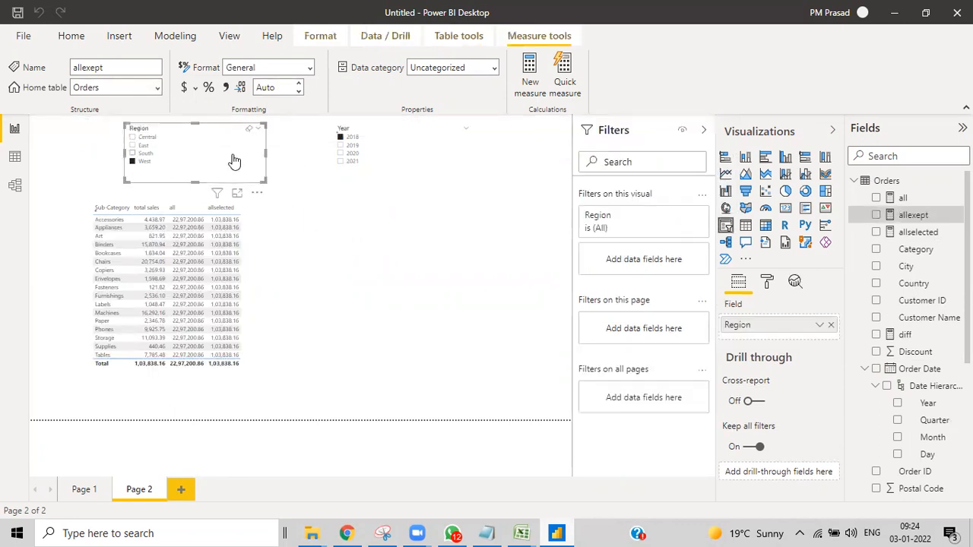
pyautogui.moveTo(236, 163); pyautogui.dragTo(235, 179)
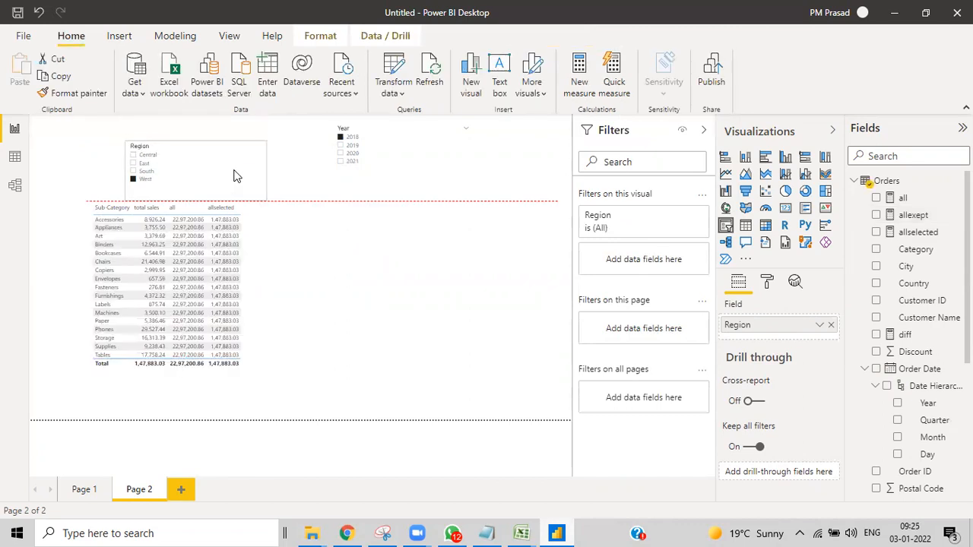
pyautogui.moveTo(316, 332); pyautogui.dragTo(309, 334)
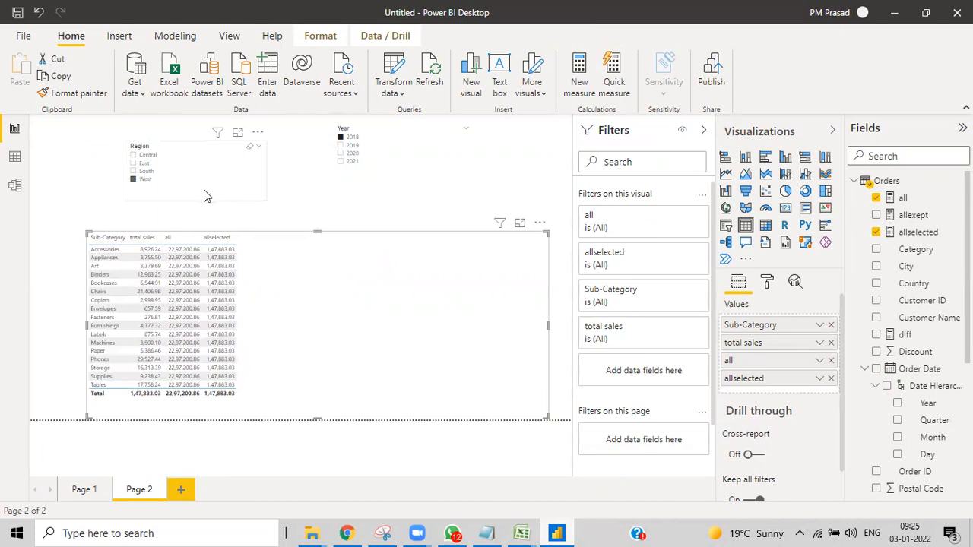
pyautogui.moveTo(215, 175); pyautogui.dragTo(203, 190)
pyautogui.click(396, 166)
pyautogui.moveTo(404, 179)
pyautogui.mouseDown()
pyautogui.moveTo(395, 211)
pyautogui.moveTo(392, 193)
pyautogui.mouseUp()
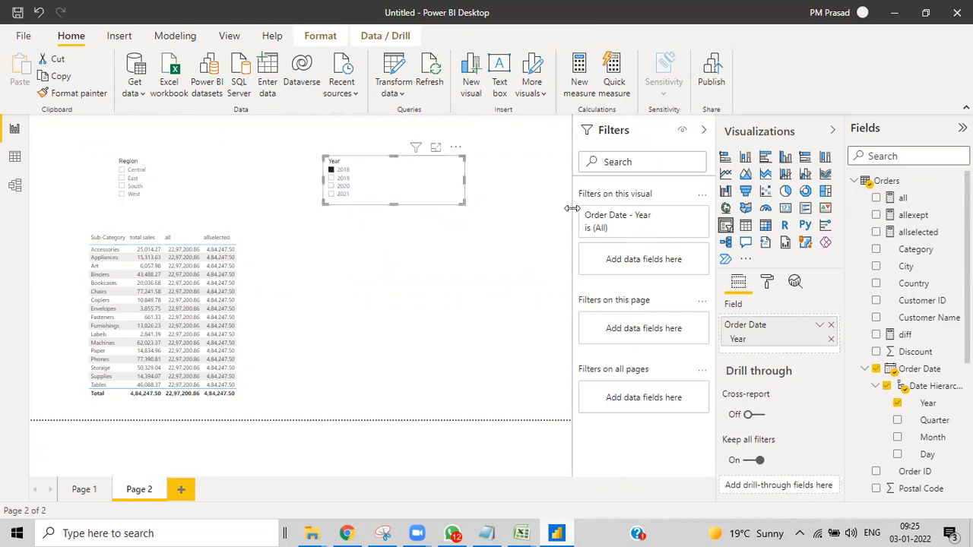
pyautogui.click(207, 189)
pyautogui.moveTo(181, 205); pyautogui.dragTo(197, 196)
pyautogui.moveTo(415, 190); pyautogui.dragTo(415, 199)
pyautogui.click(542, 200)
# Step: Add the allexept measure to the sub-category table and clear the Region and Year slicer selections
pyautogui.click(352, 319)
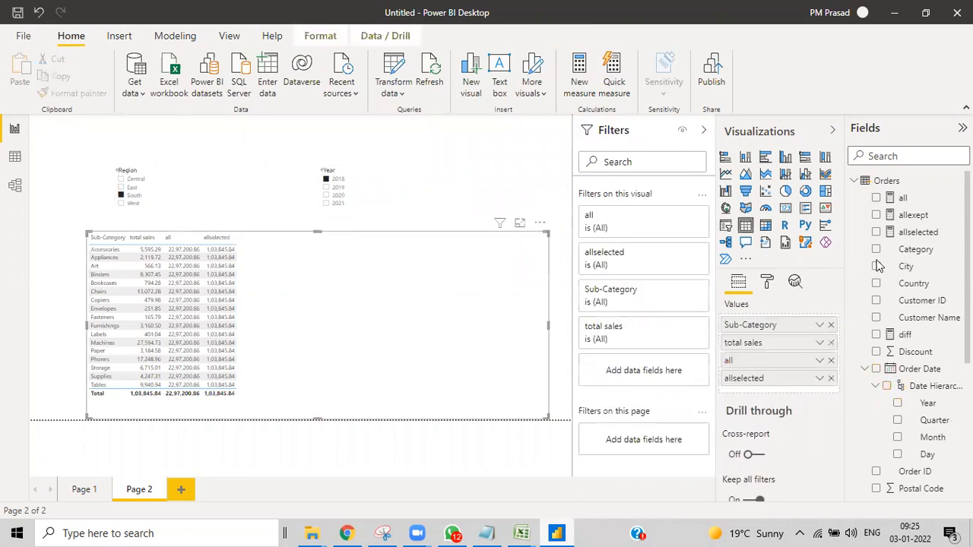
pyautogui.moveTo(912, 215); pyautogui.dragTo(428, 281)
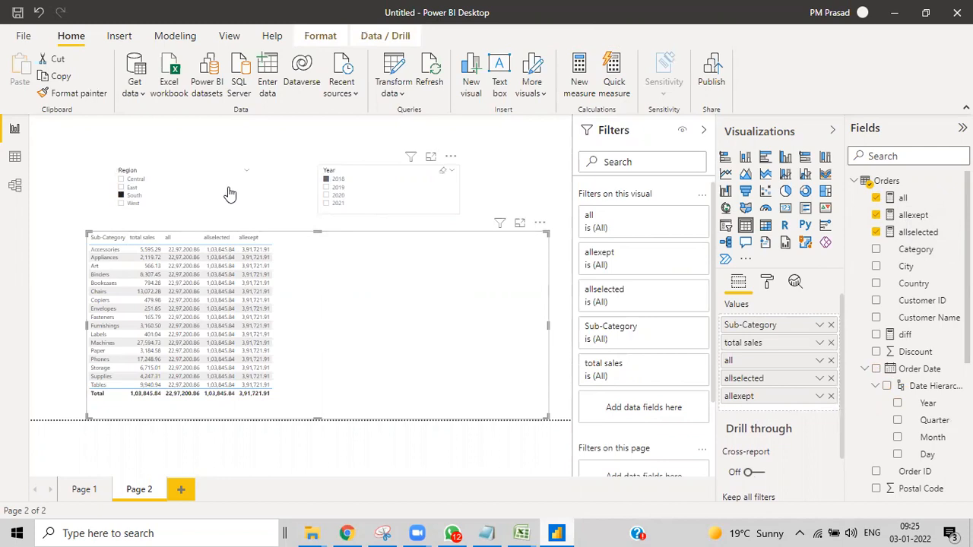
pyautogui.click(120, 195)
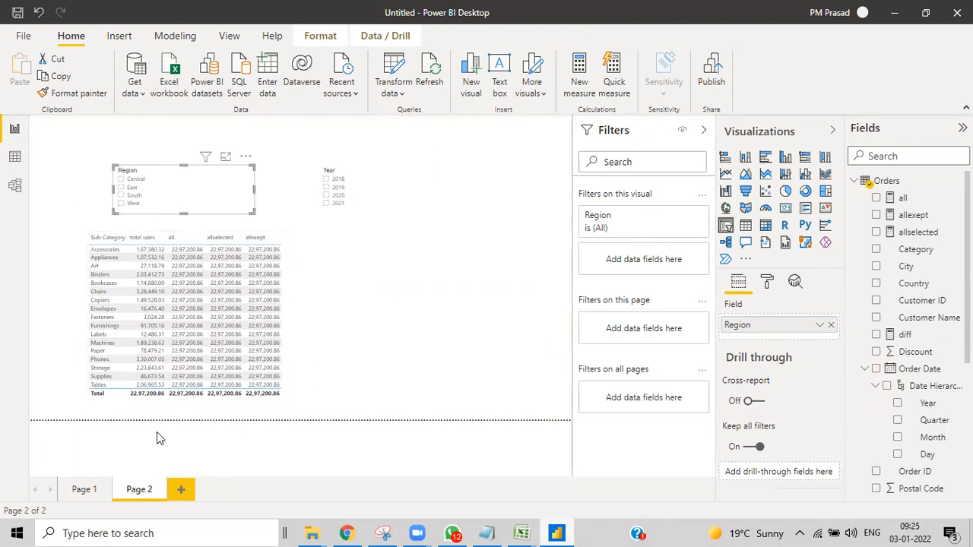
# Step: Filter the page by Region Central alone, clear it, and filter by Year 2018 alone to compare the measures
pyautogui.click(122, 179)
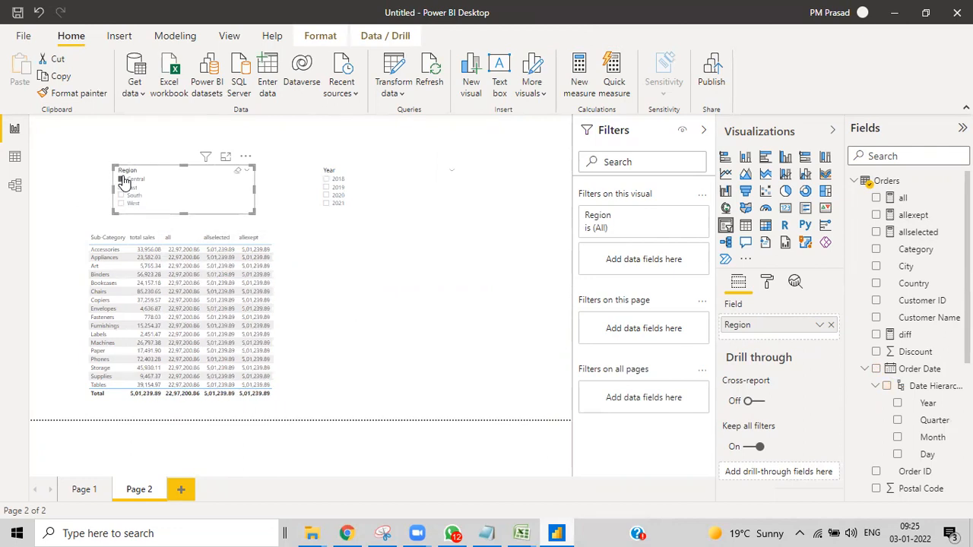
pyautogui.click(124, 180)
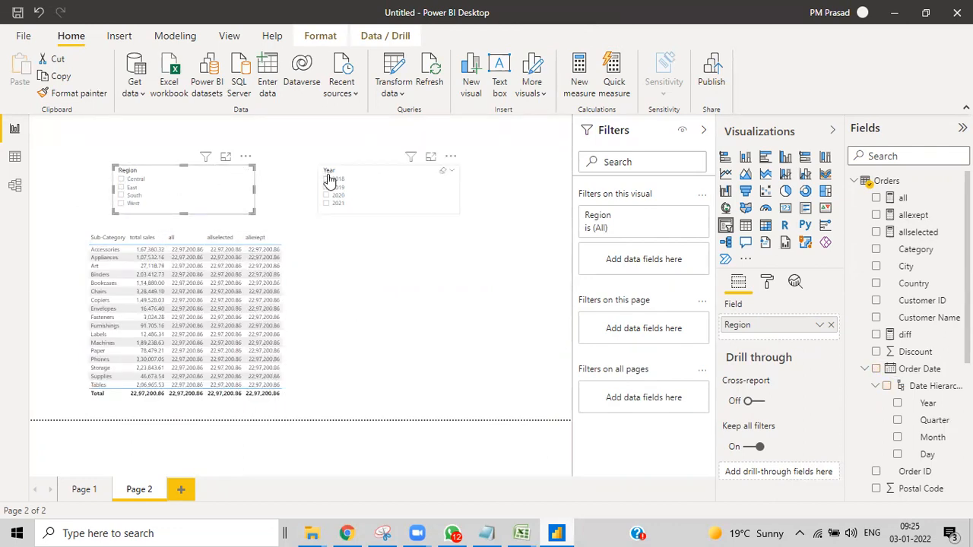
pyautogui.click(328, 180)
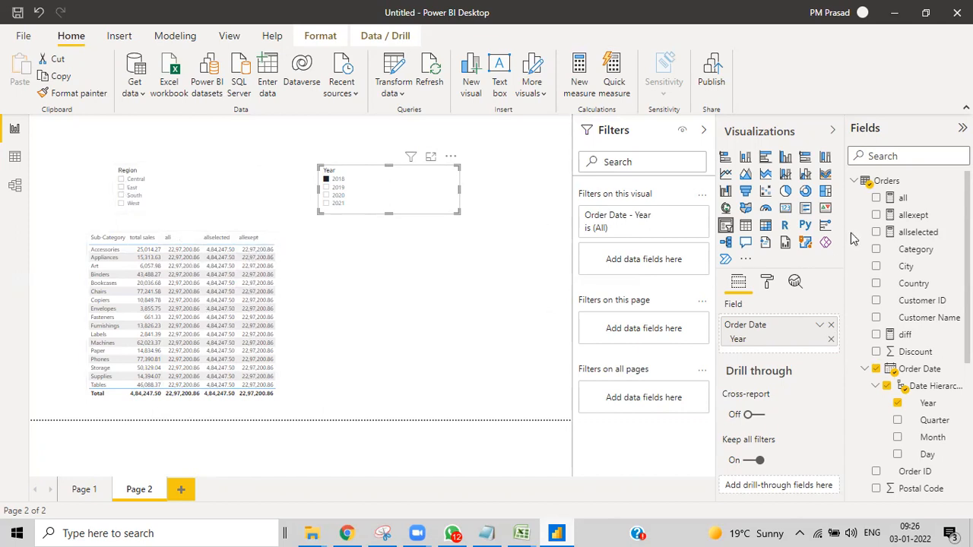
# Step: Show the allexept formula, filter to Region Central, and switch the Year 2018 filter off and on again
pyautogui.click(916, 215)
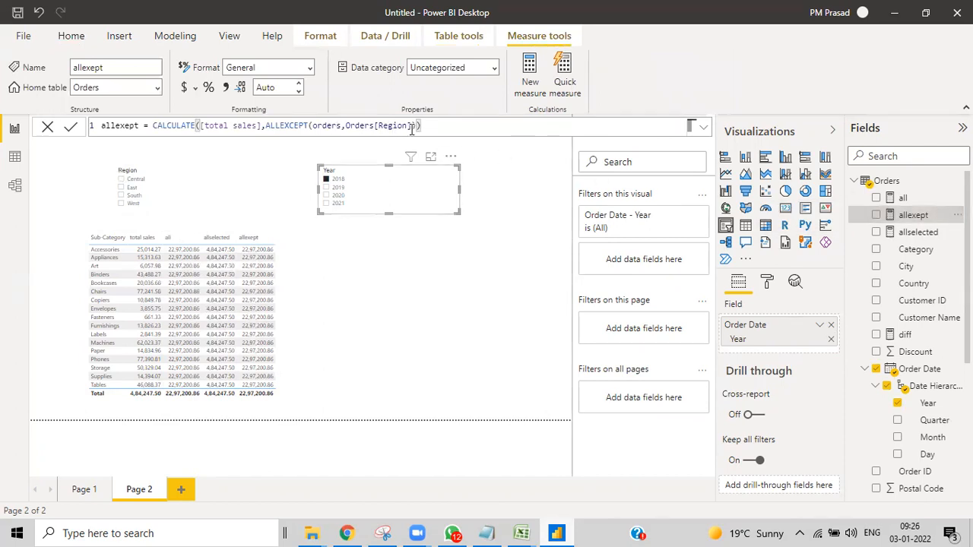
pyautogui.click(121, 180)
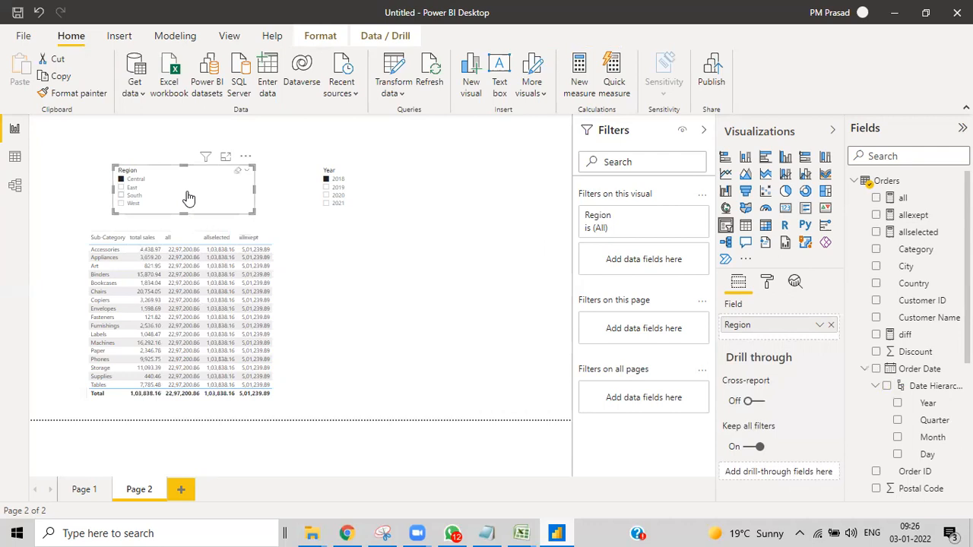
pyautogui.click(326, 182)
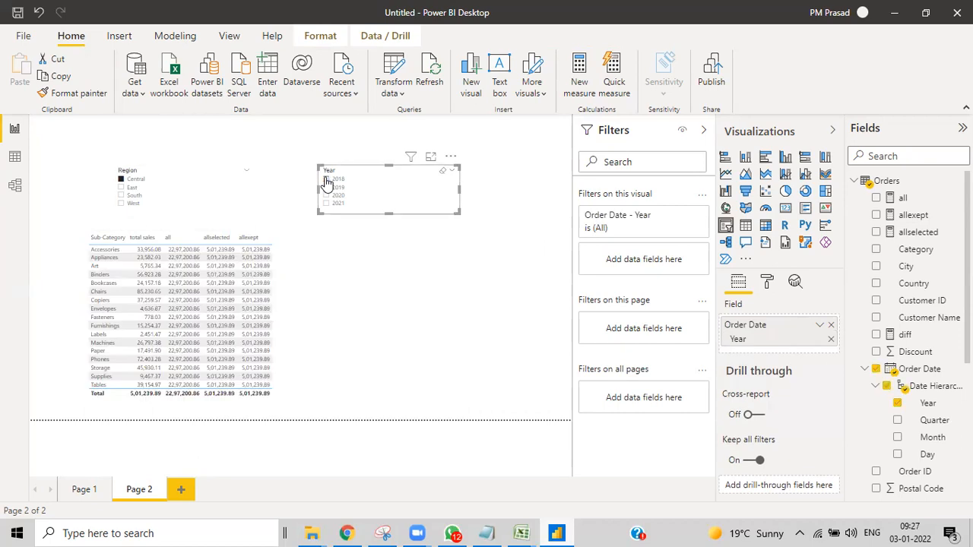
pyautogui.click(327, 181)
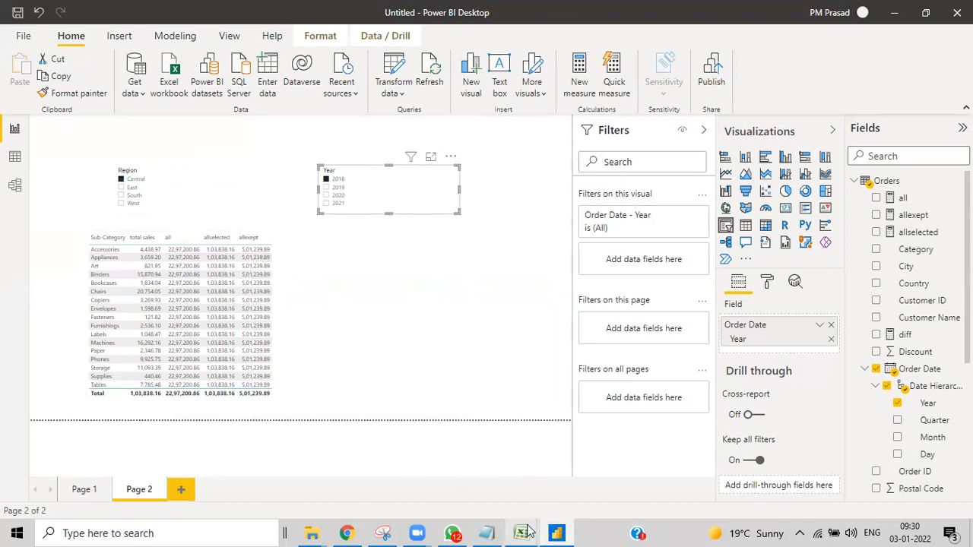
# Step: Switch to the Dax-Filter Functions workbook in Excel and review the remaining function descriptions down to SELECTEDVALUE
pyautogui.moveTo(529, 532)
pyautogui.click(598, 482)
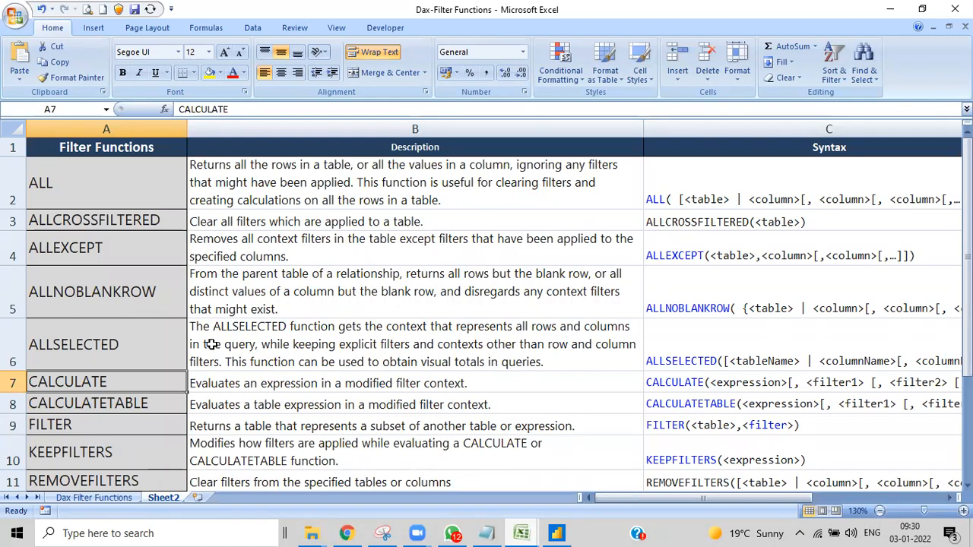
pyautogui.scroll(-1, 196, 348)
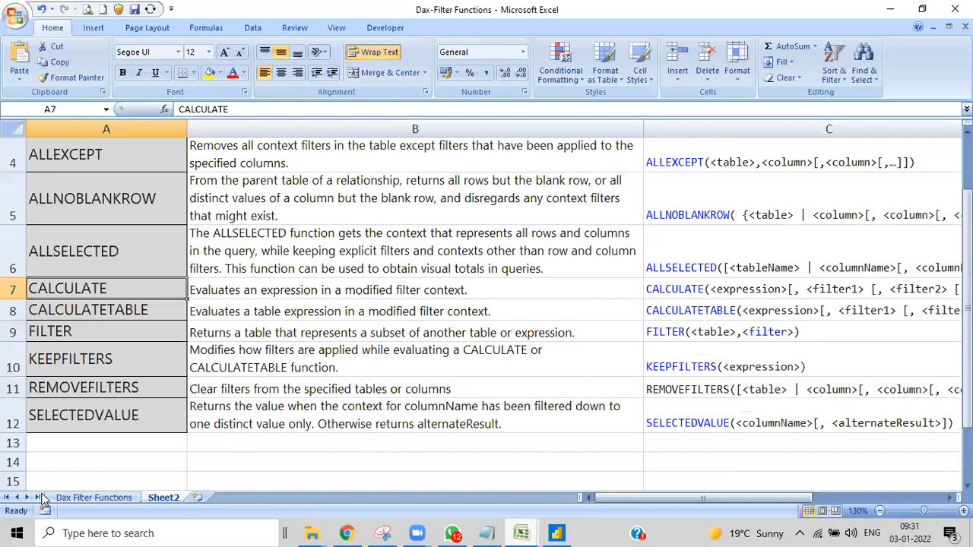
# Step: Switch to Power BI Desktop and start a new measure named keepfilters in the Orders table
pyautogui.click(557, 533)
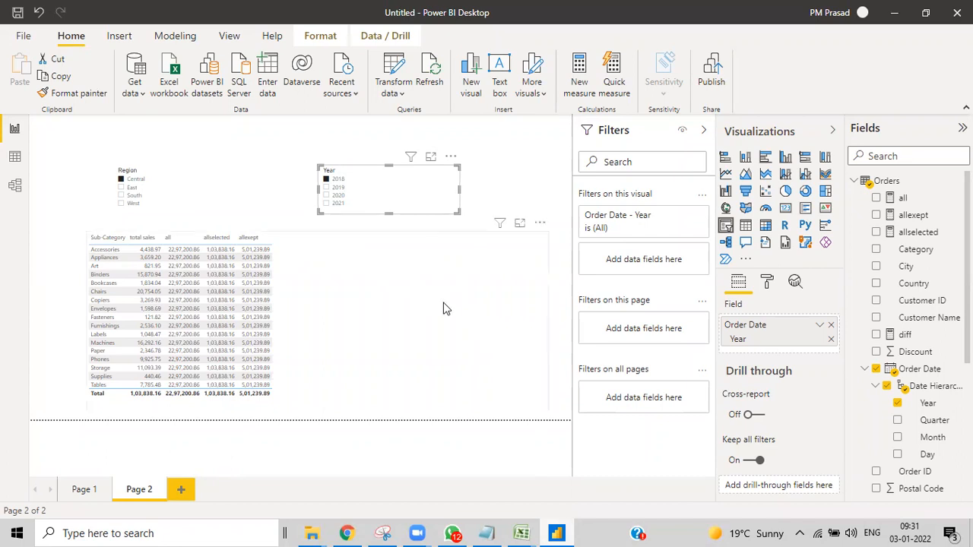
pyautogui.rightClick(897, 178)
pyautogui.press('Escape')
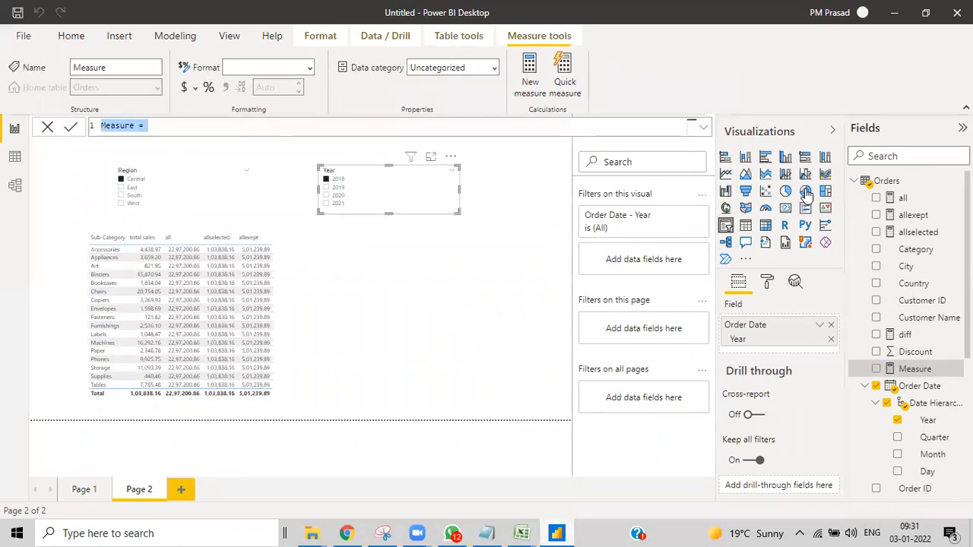
pyautogui.press('BackSpace')
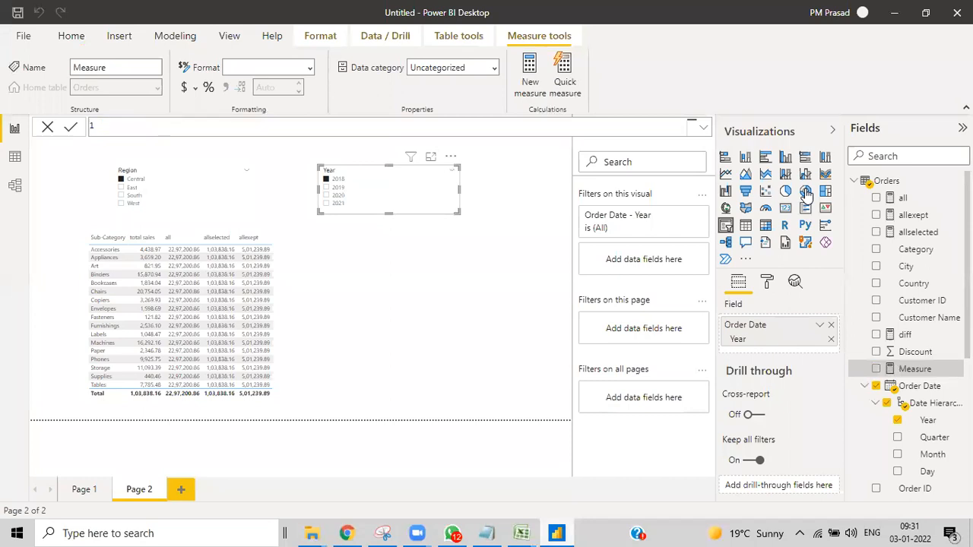
pyautogui.write('keepfilters')
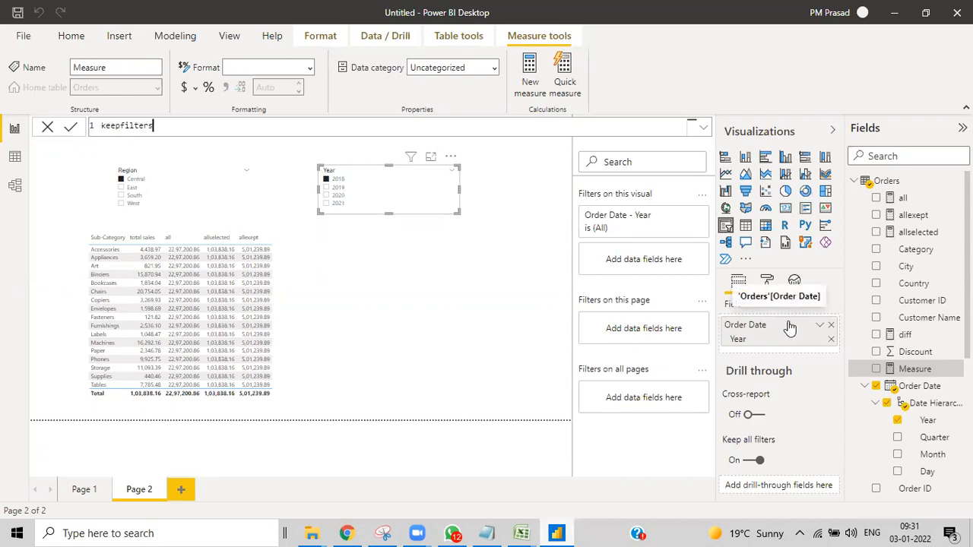
# Step: Begin the keepfilters formula with CALCULATE on [total sales] and KEEPFILTERS as its filter argument
pyautogui.write('=keep')
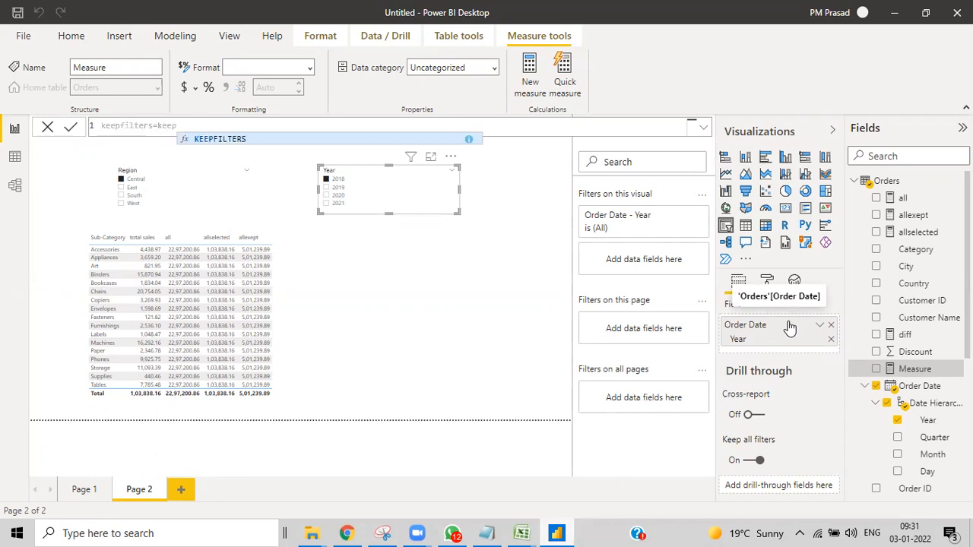
pyautogui.press('BackSpace')
pyautogui.press('BackSpace')
pyautogui.press('BackSpace')
pyautogui.press('BackSpace')
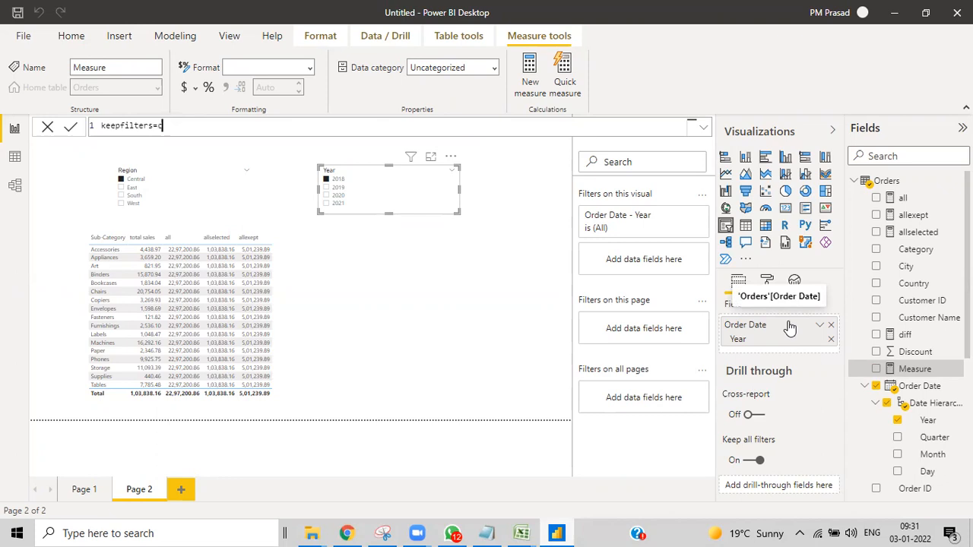
pyautogui.write('cal')
pyautogui.press('Tab')
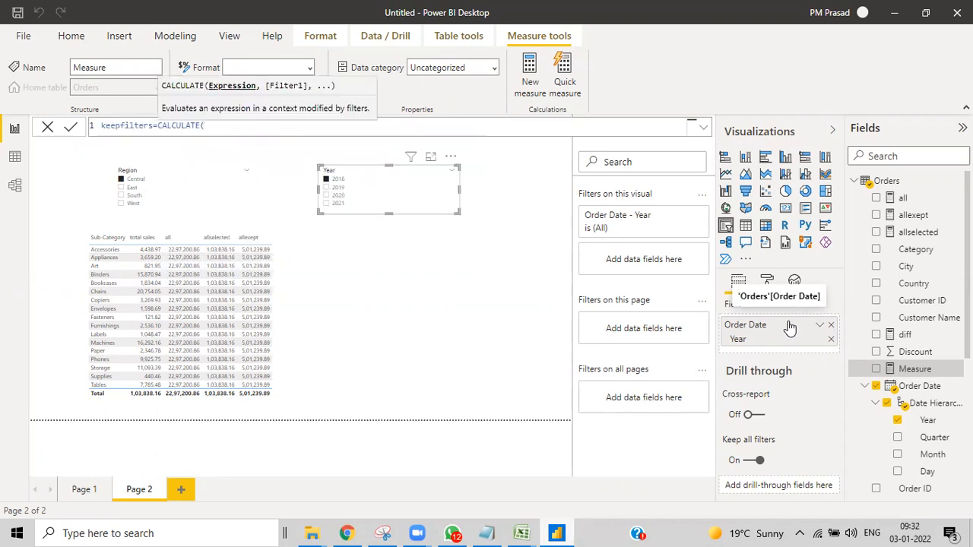
pyautogui.write('total')
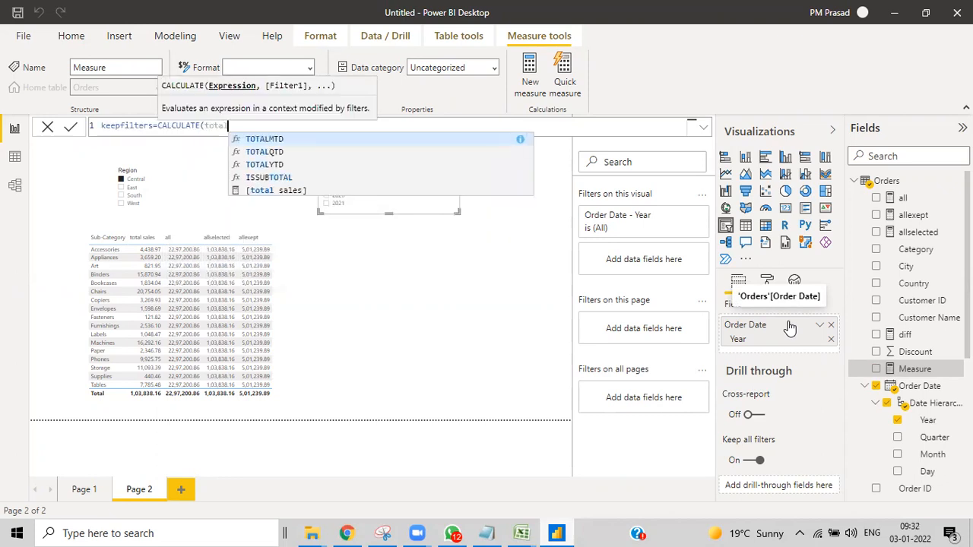
pyautogui.click(253, 192)
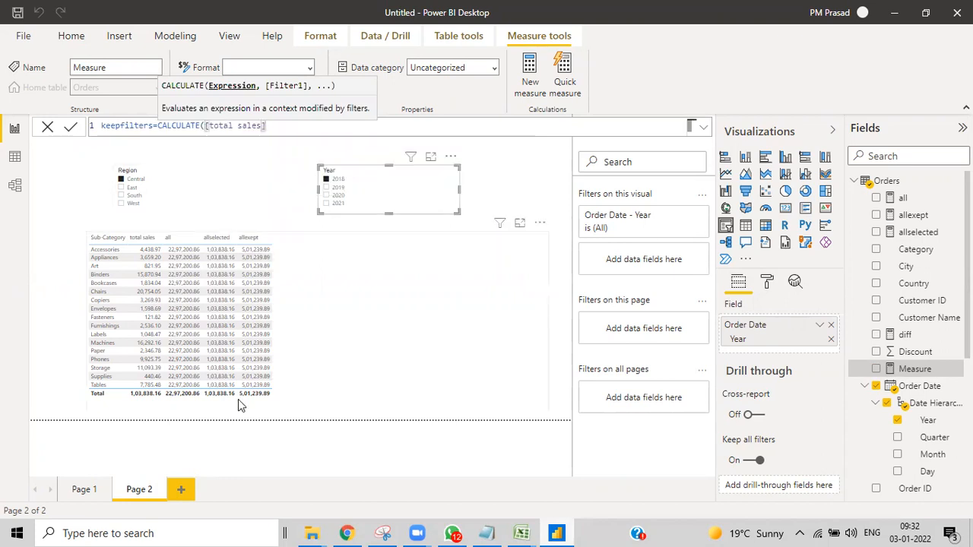
pyautogui.write(',')
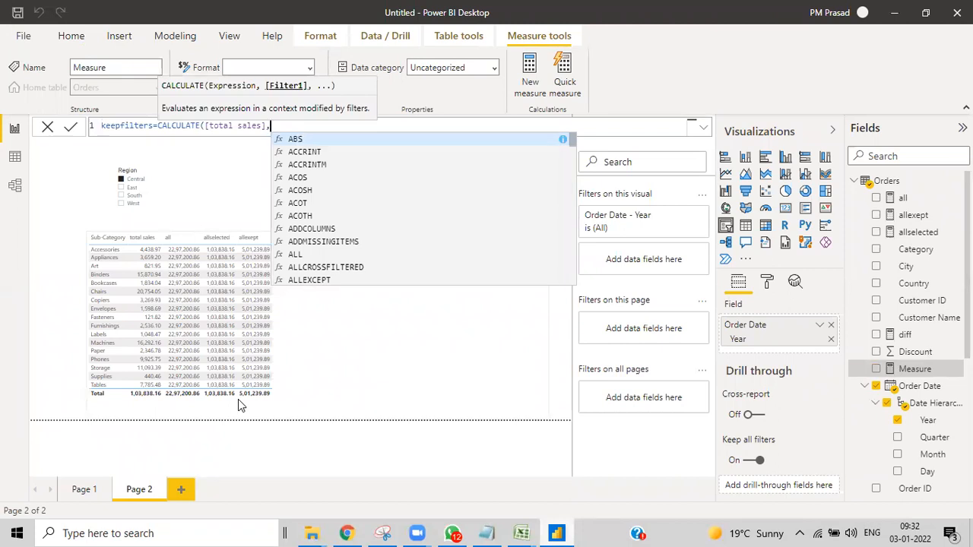
pyautogui.write('kee')
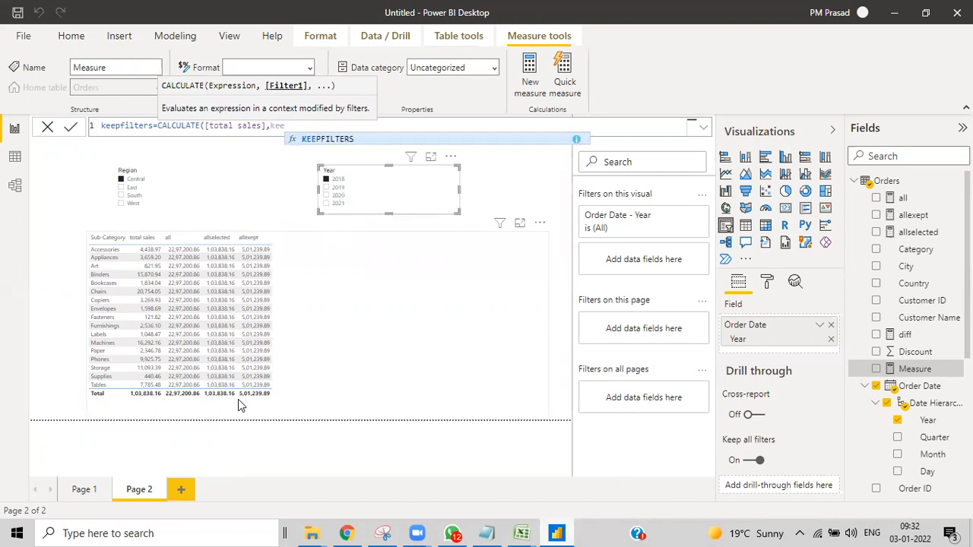
pyautogui.click(343, 141)
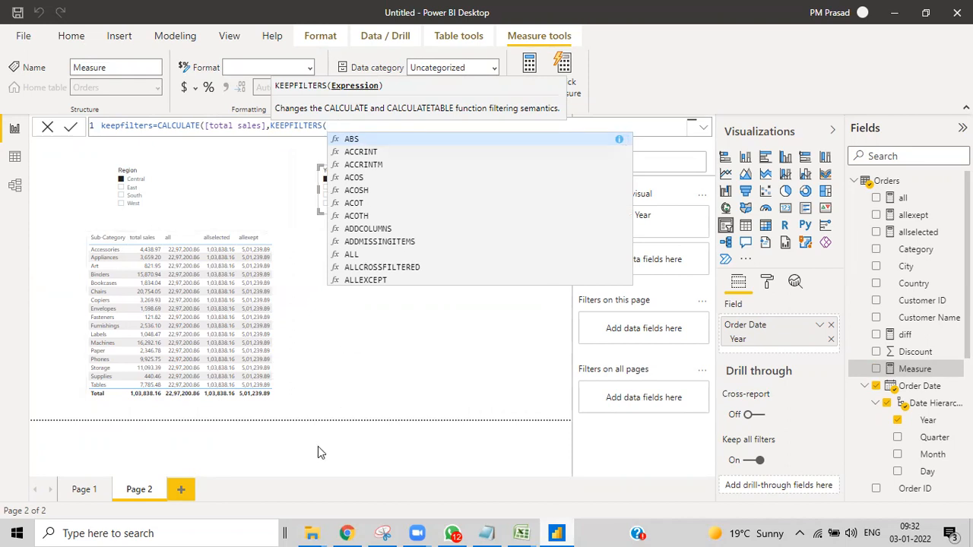
pyautogui.write('ca')
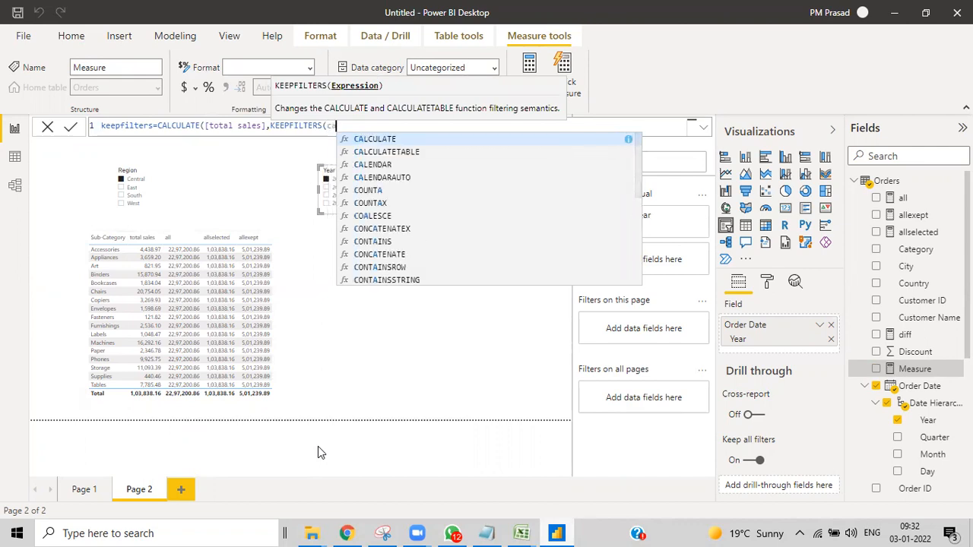
pyautogui.write('t')
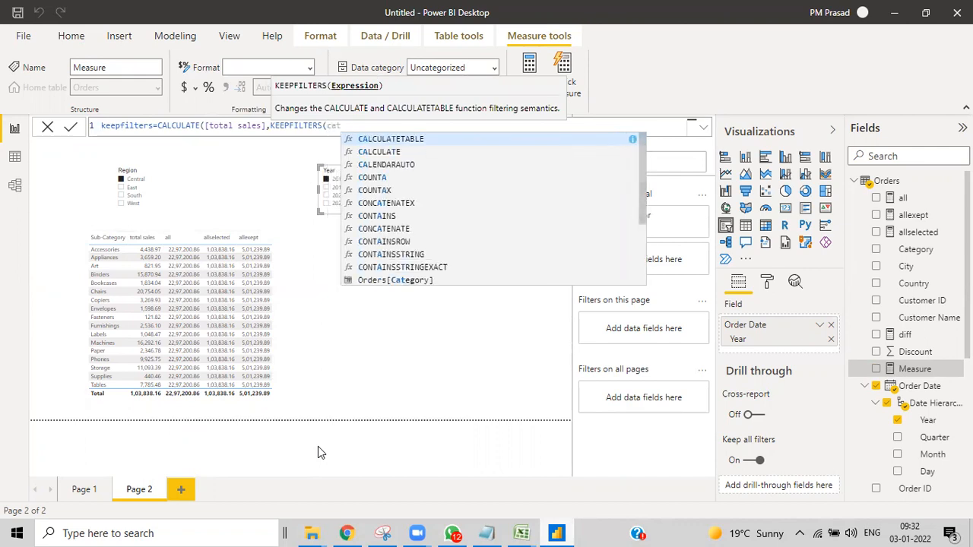
pyautogui.press('BackSpace')
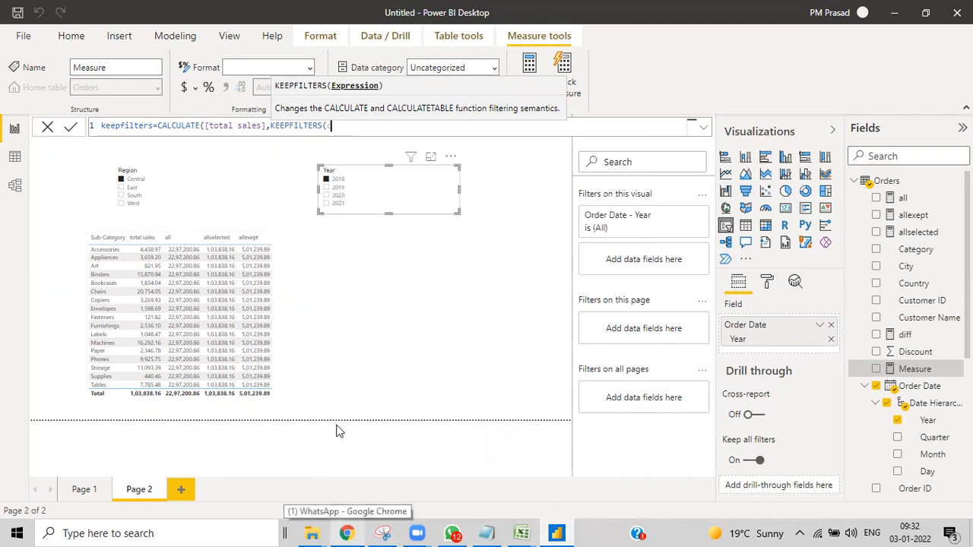
pyautogui.write('t')
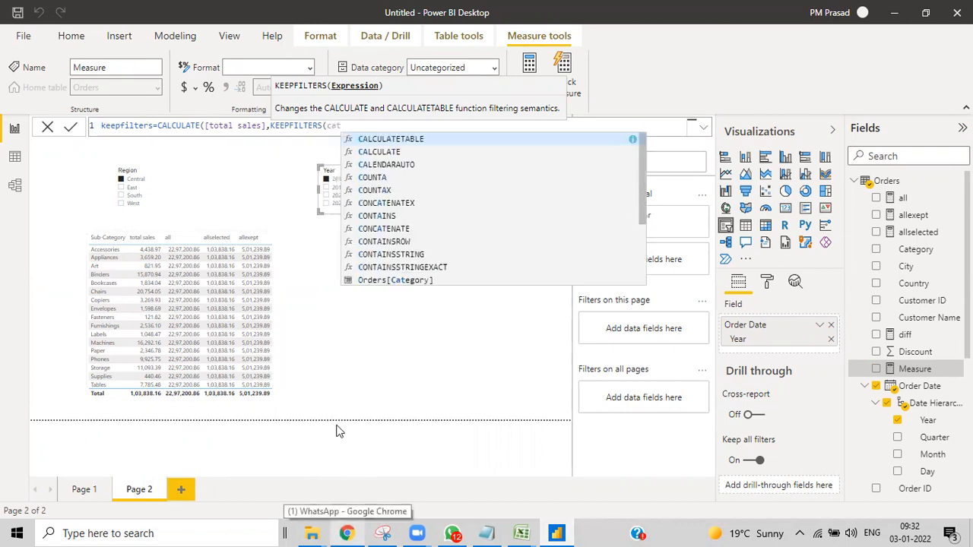
pyautogui.click(355, 281)
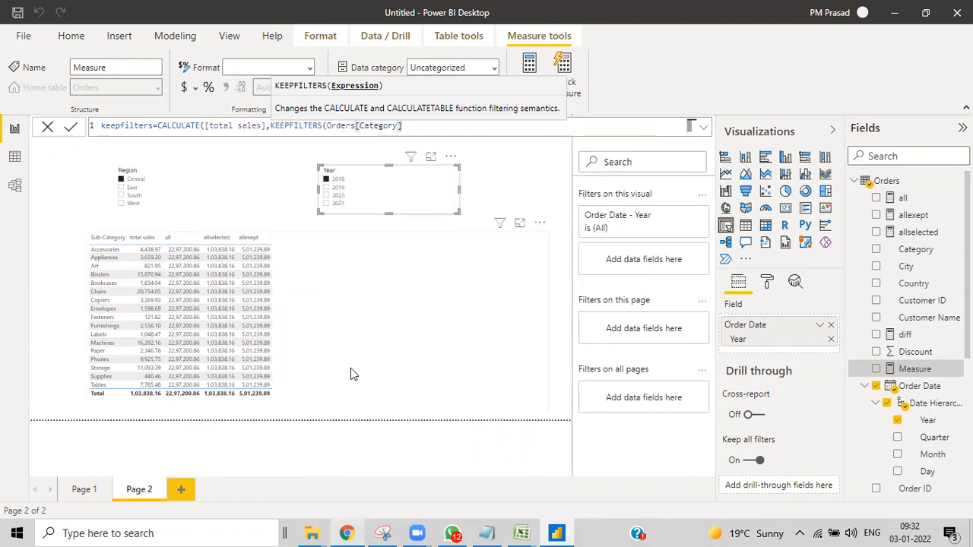
pyautogui.write('="')
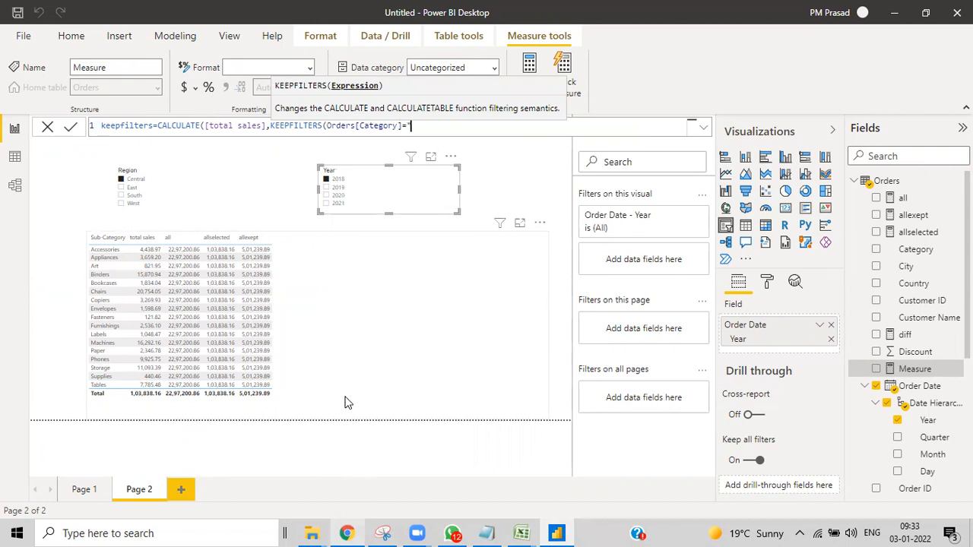
pyautogui.write('fur')
pyautogui.press('BackSpace')
pyautogui.press('BackSpace')
pyautogui.press('BackSpace')
pyautogui.press('BackSpace')
pyautogui.press('BackSpace')
pyautogui.press('BackSpace')
pyautogui.press('BackSpace')
pyautogui.press('BackSpace')
pyautogui.press('BackSpace')
pyautogui.press('BackSpace')
pyautogui.press('BackSpace')
pyautogui.press('BackSpace')
pyautogui.press('BackSpace')
pyautogui.press('BackSpace')
# Step: Complete the KEEPFILTERS condition as Orders[Region]="east", close both functions and commit the measure
pyautogui.write('regio')
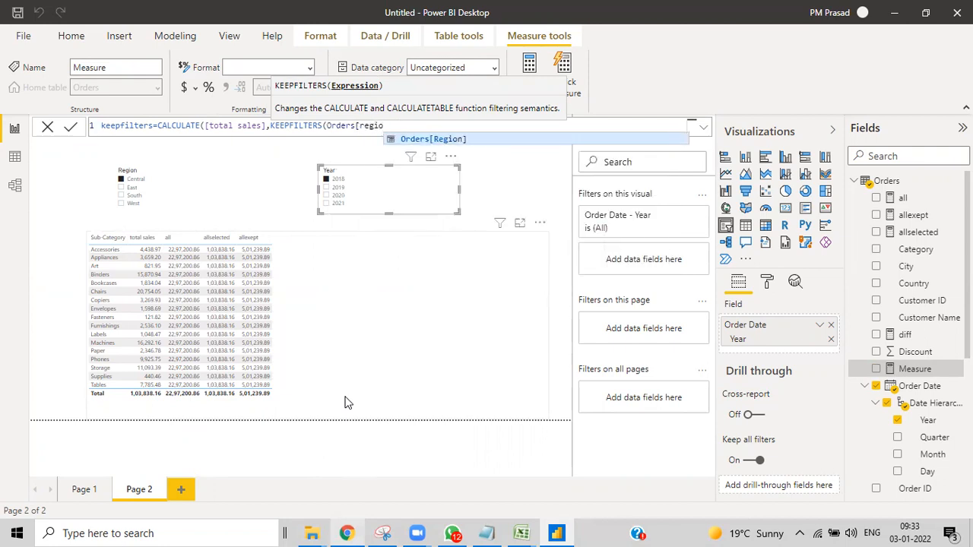
pyautogui.press('Tab')
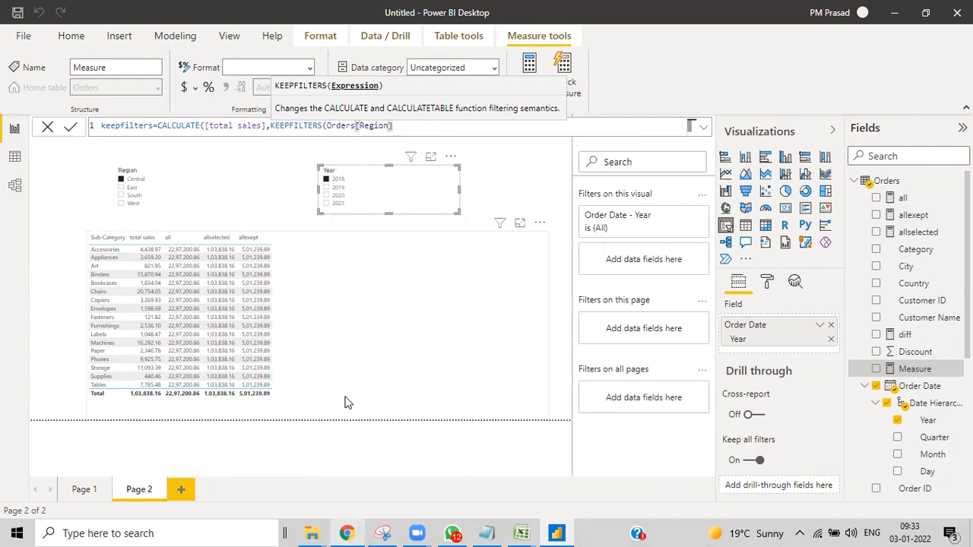
pyautogui.write('="east"')
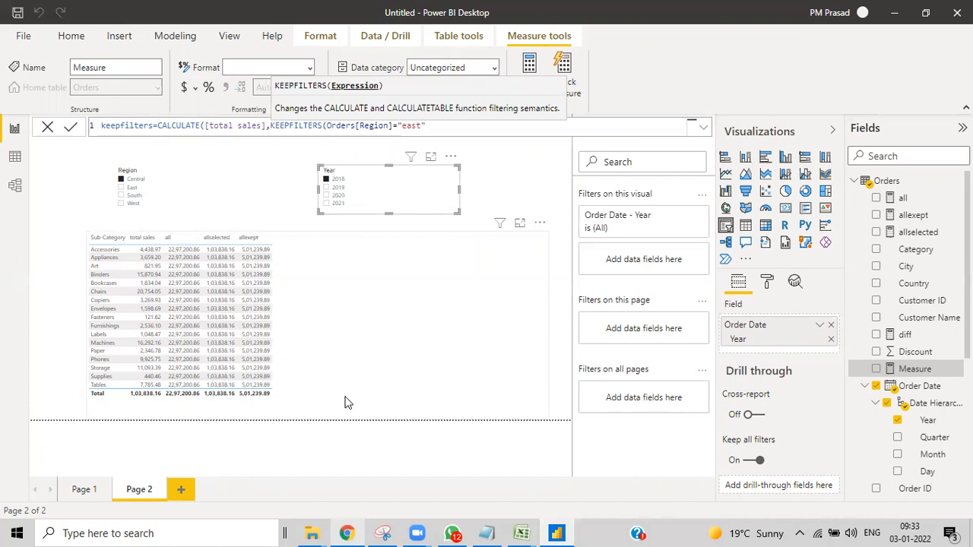
pyautogui.write('))')
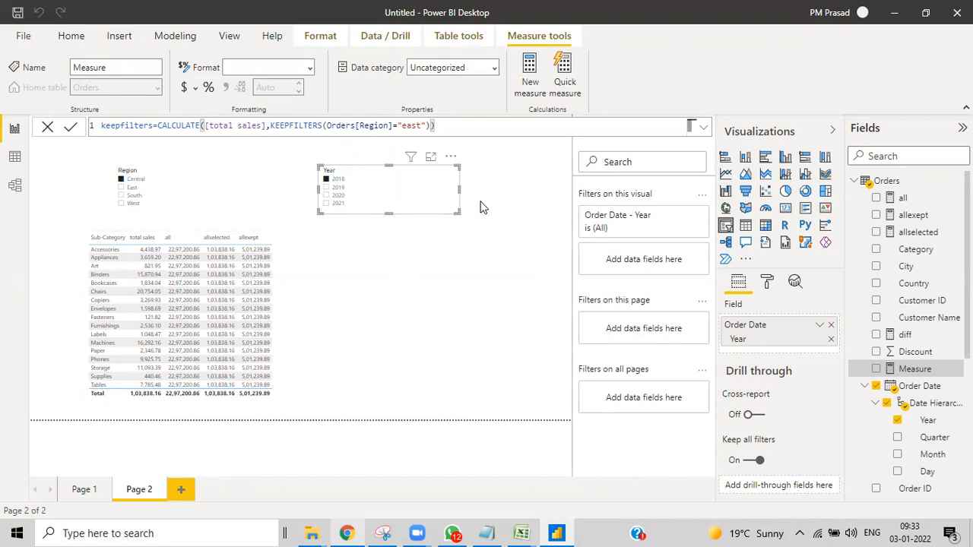
pyautogui.click(72, 130)
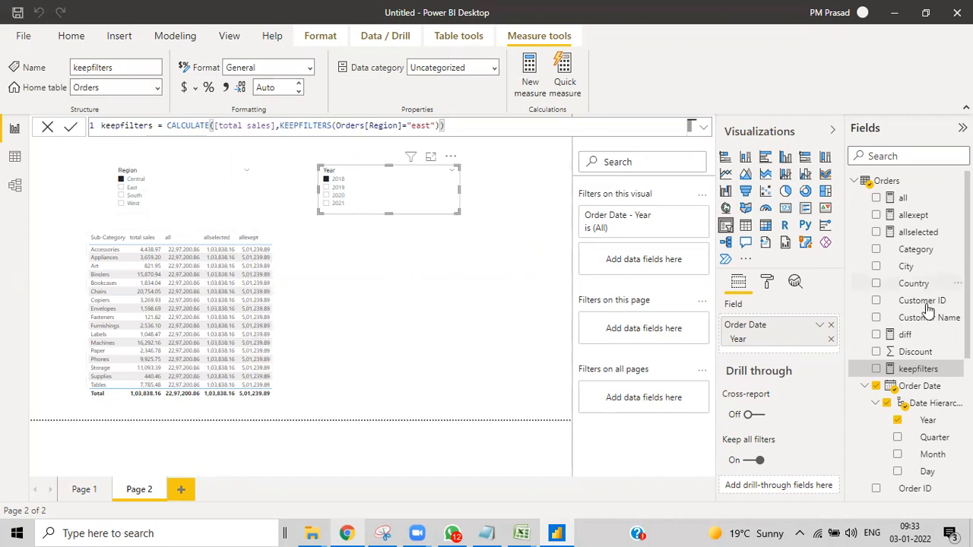
# Step: Add the keepfilters measure to the sub-category table and clear the Region and Year slicer selections
pyautogui.moveTo(274, 266); pyautogui.dragTo(329, 293)
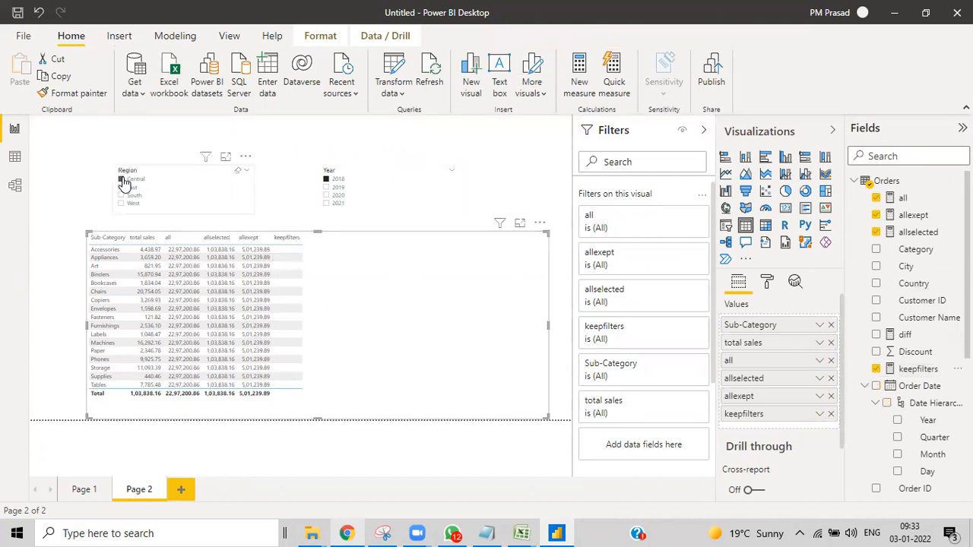
pyautogui.click(327, 180)
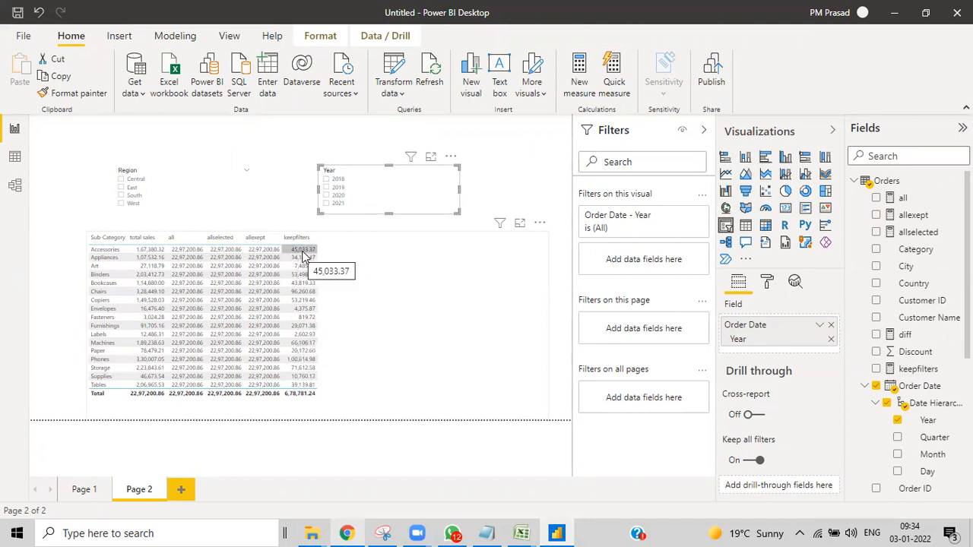
# Step: Filter the page by Year 2018, show the keepfilters formula, and switch the Year filter to 2019
pyautogui.click(327, 181)
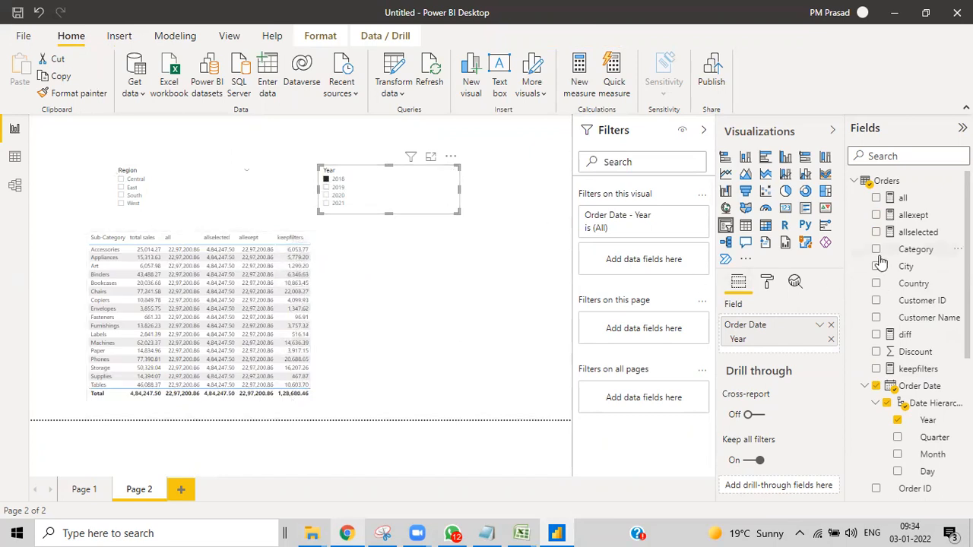
pyautogui.click(914, 370)
pyautogui.click(435, 126)
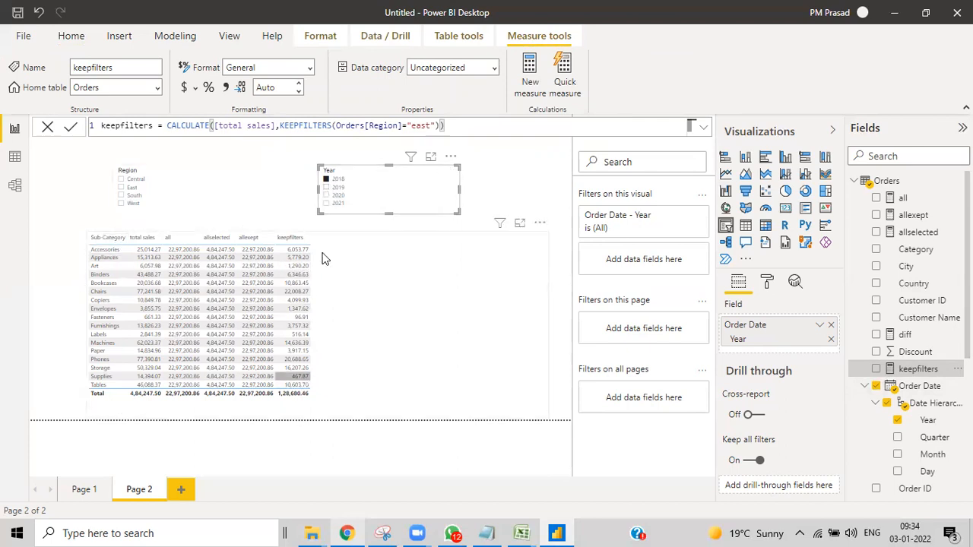
pyautogui.click(326, 187)
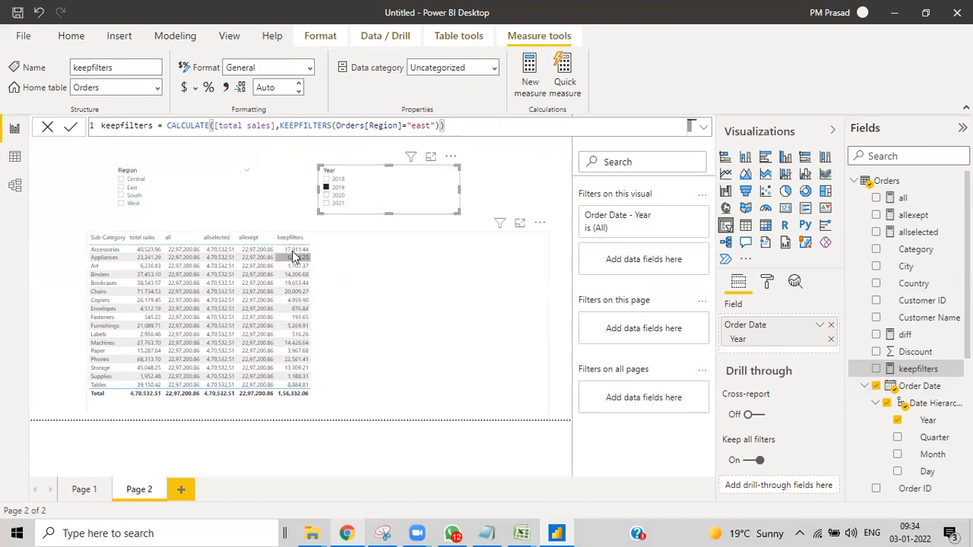
# Step: Compare the measures with Region Central switched on and off, and with Region East switched on and off twice
pyautogui.click(121, 178)
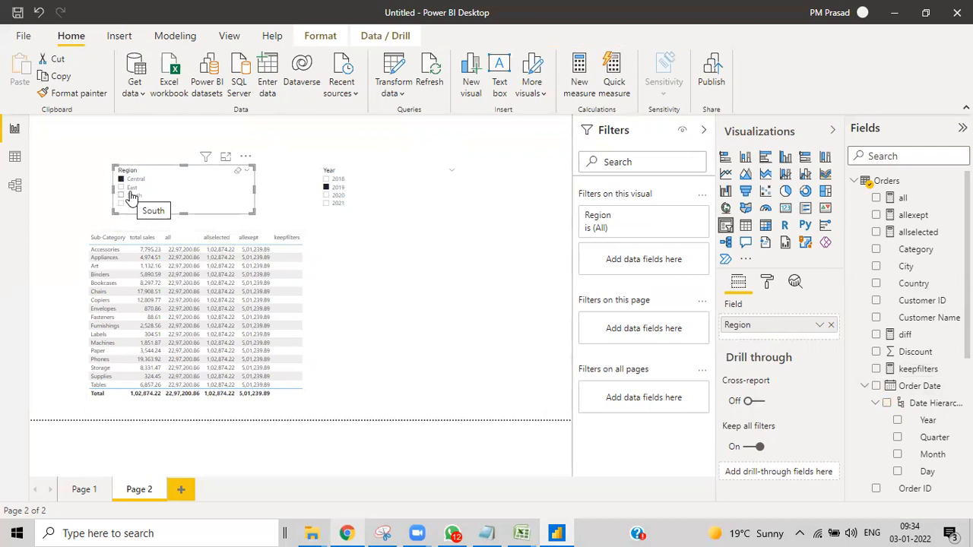
pyautogui.click(132, 179)
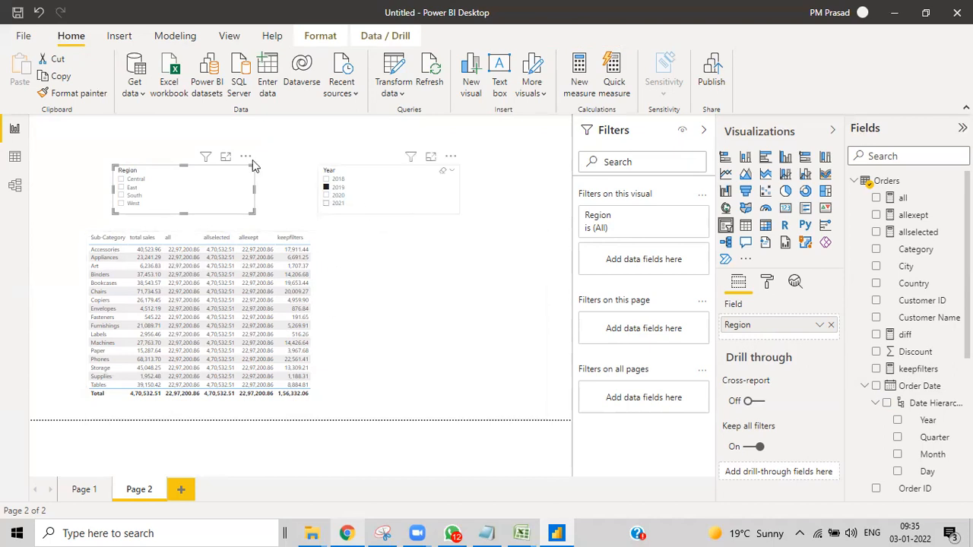
pyautogui.click(121, 188)
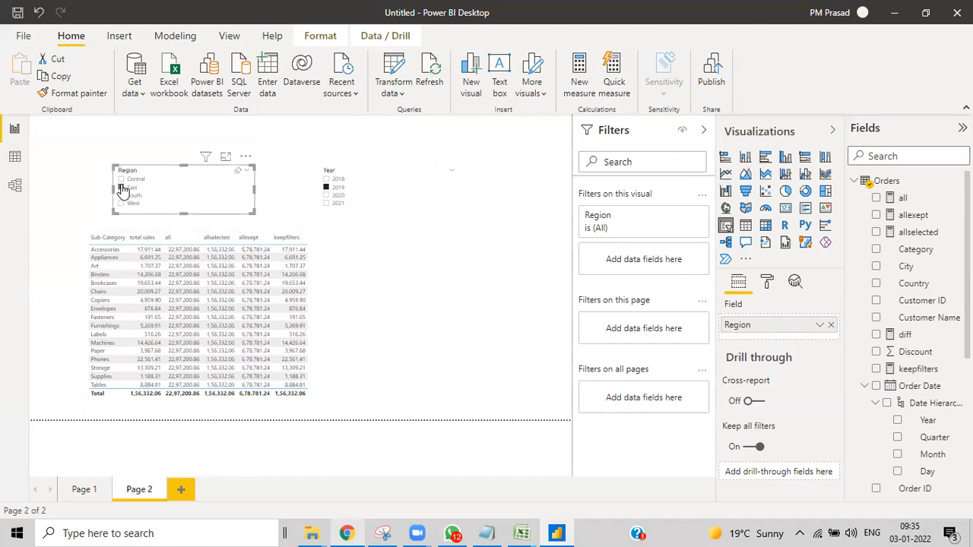
pyautogui.click(122, 189)
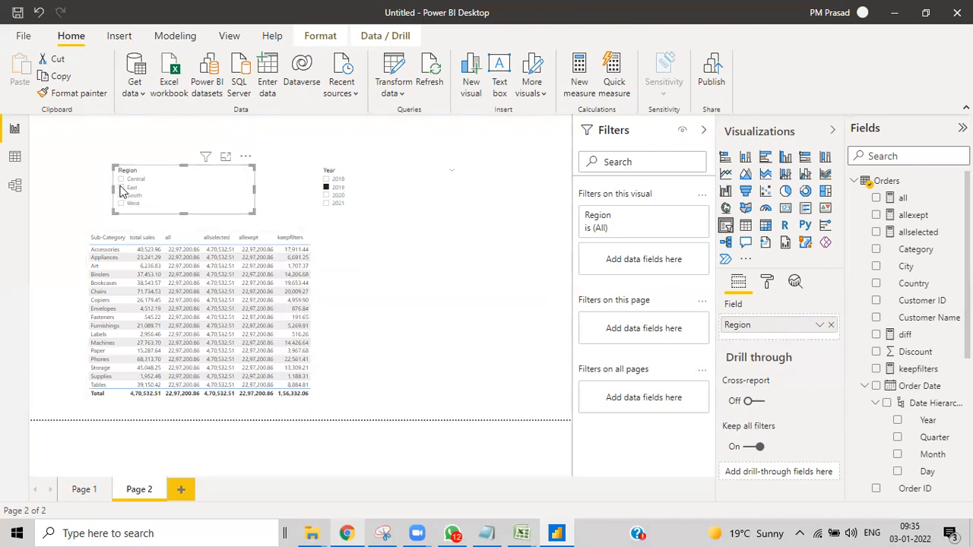
pyautogui.click(121, 189)
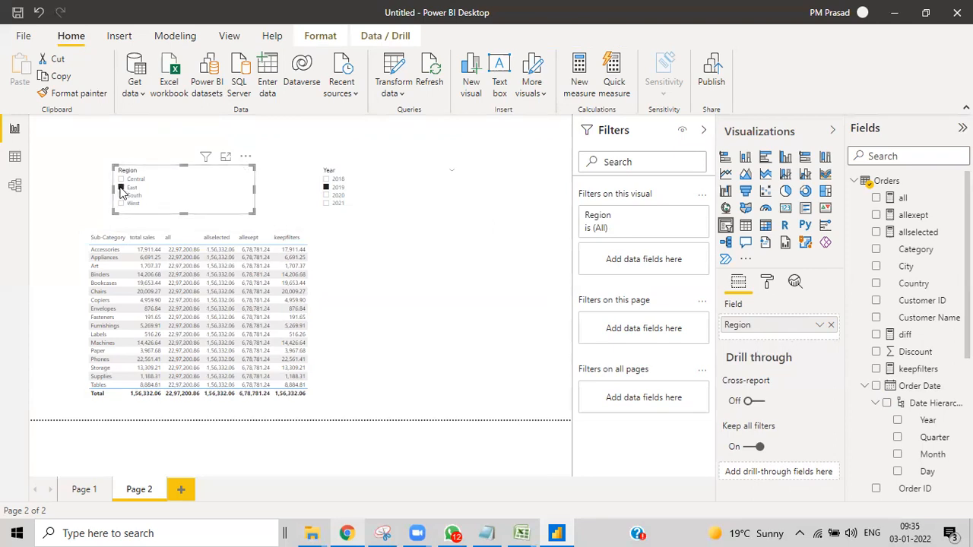
pyautogui.click(121, 188)
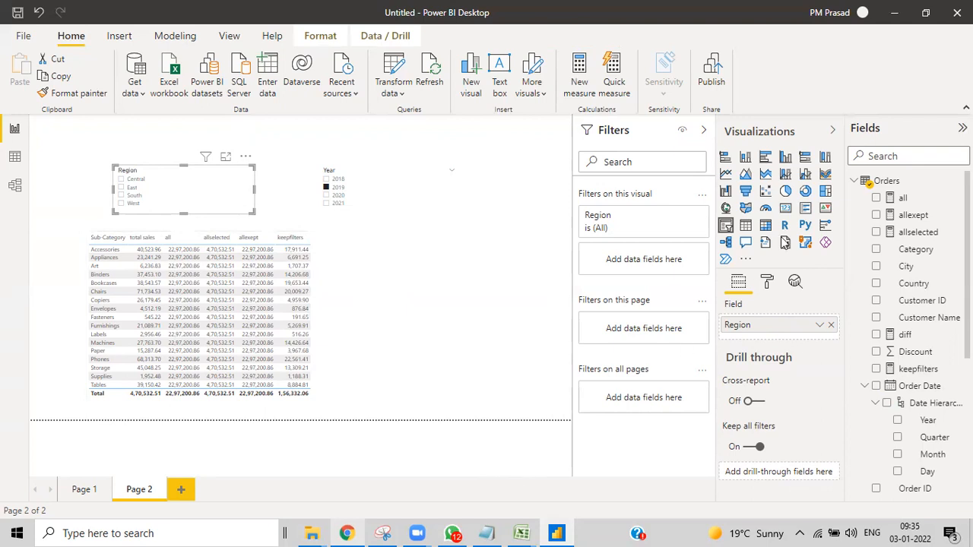
# Step: Create a new measure in the Orders table named remove filters, starting with CALCULATE and [total sales] as the expression
pyautogui.rightClick(887, 181)
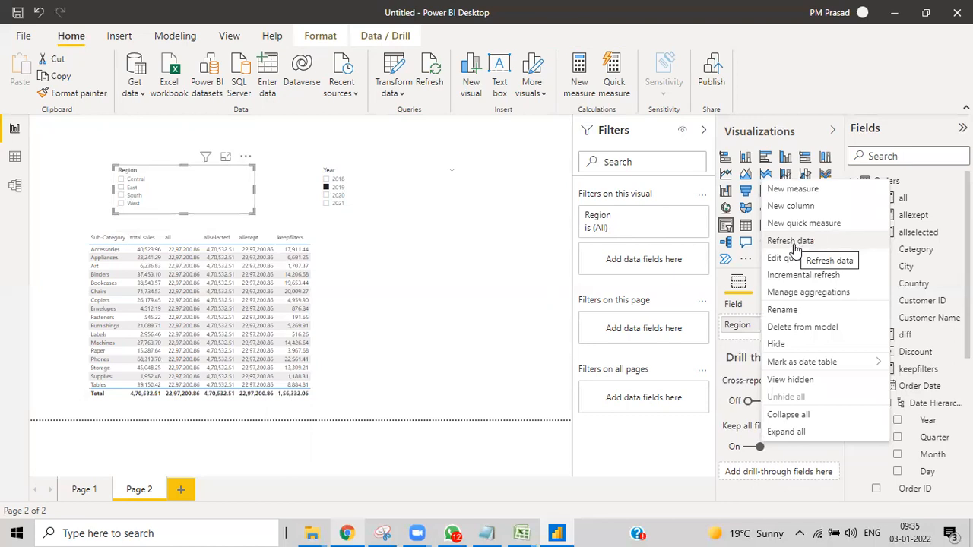
pyautogui.click(792, 190)
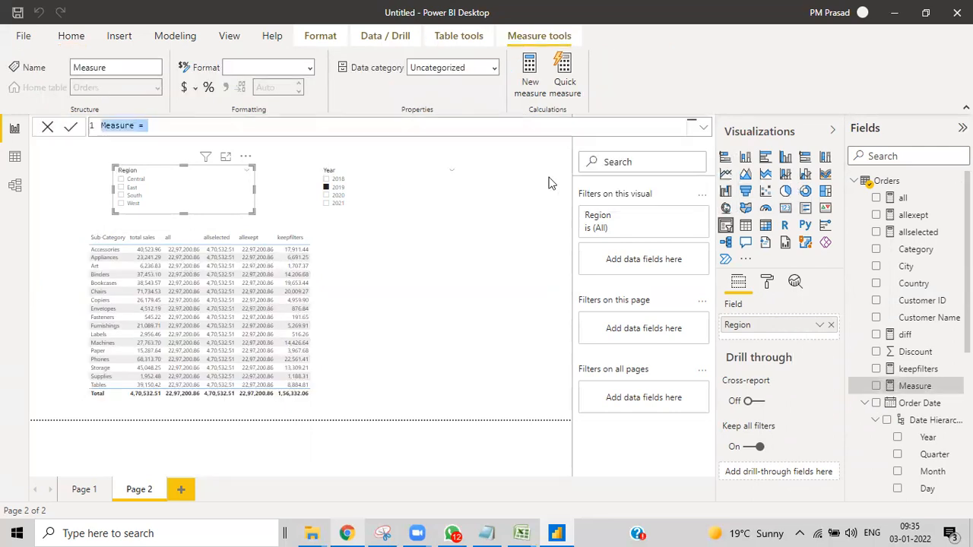
pyautogui.press('BackSpace')
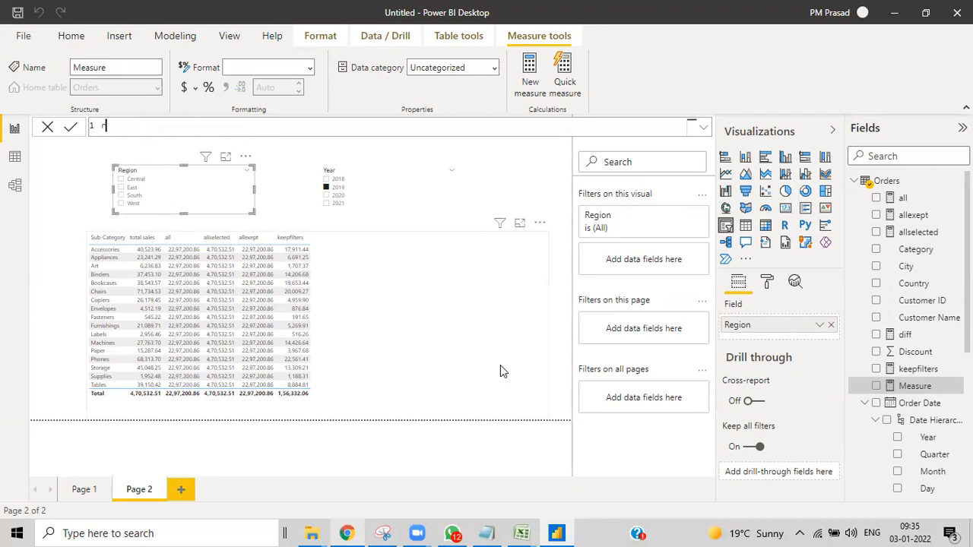
pyautogui.write('remove filters=cal')
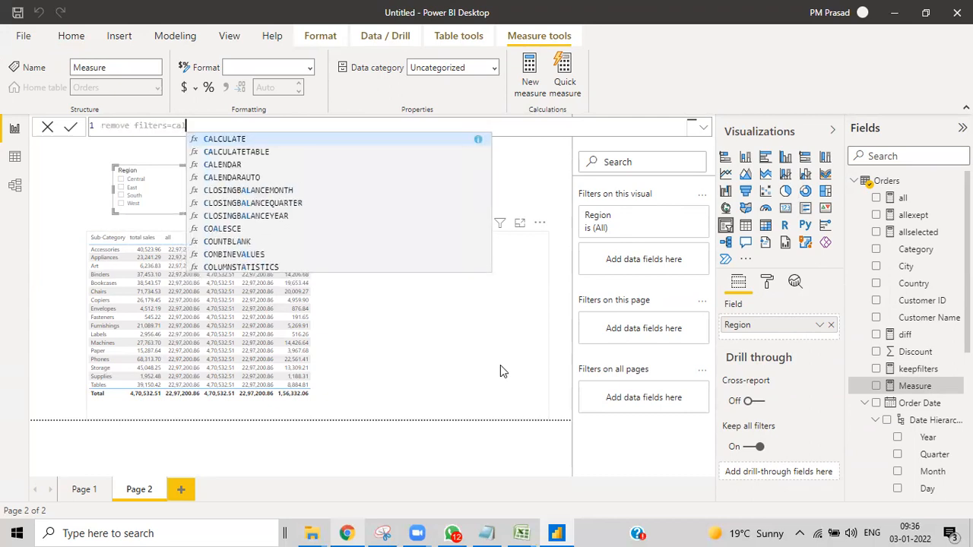
pyautogui.press('Tab')
pyautogui.write('total')
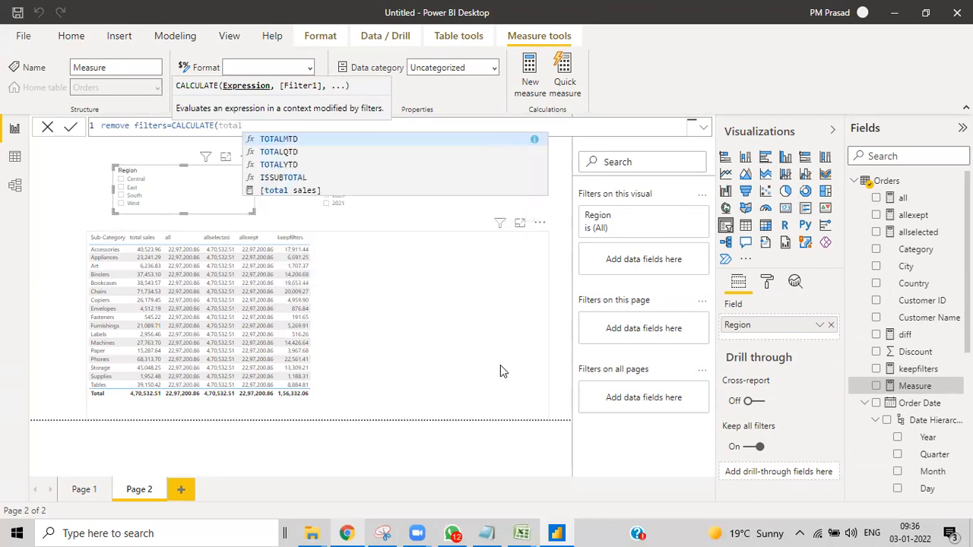
pyautogui.click(278, 190)
pyautogui.write(',')
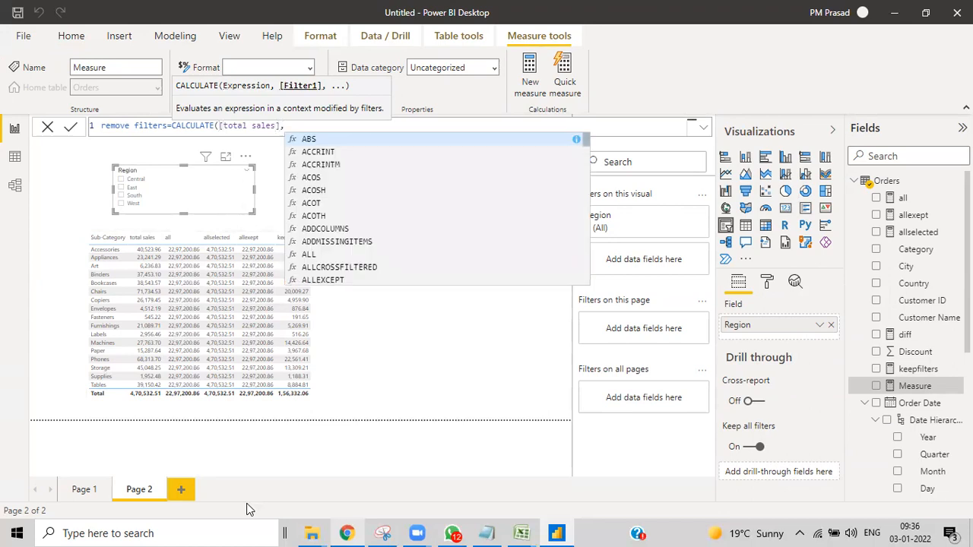
# Step: Add REMOVEFILTERS(Orders[Region]) as the CALCULATE filter, close both functions and commit the measure
pyautogui.write('remov')
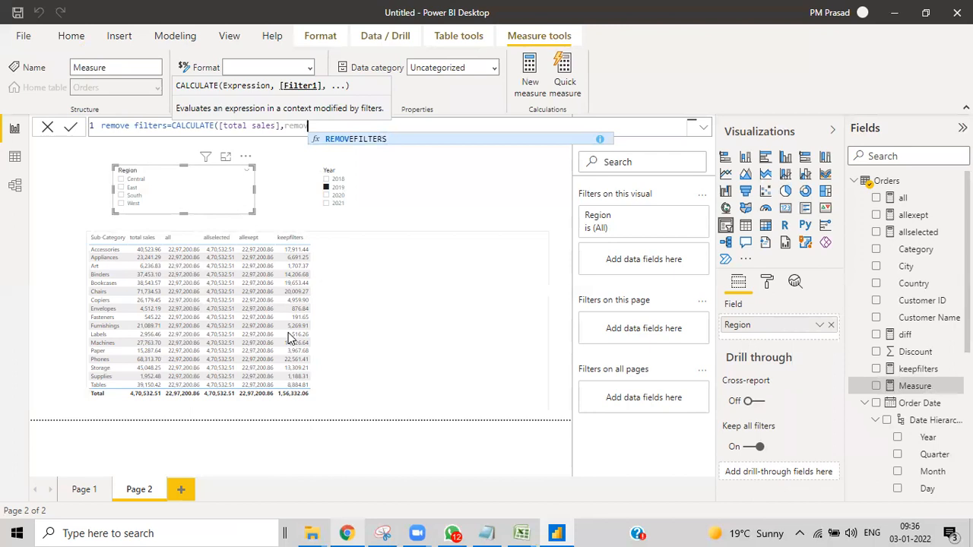
pyautogui.click(338, 140)
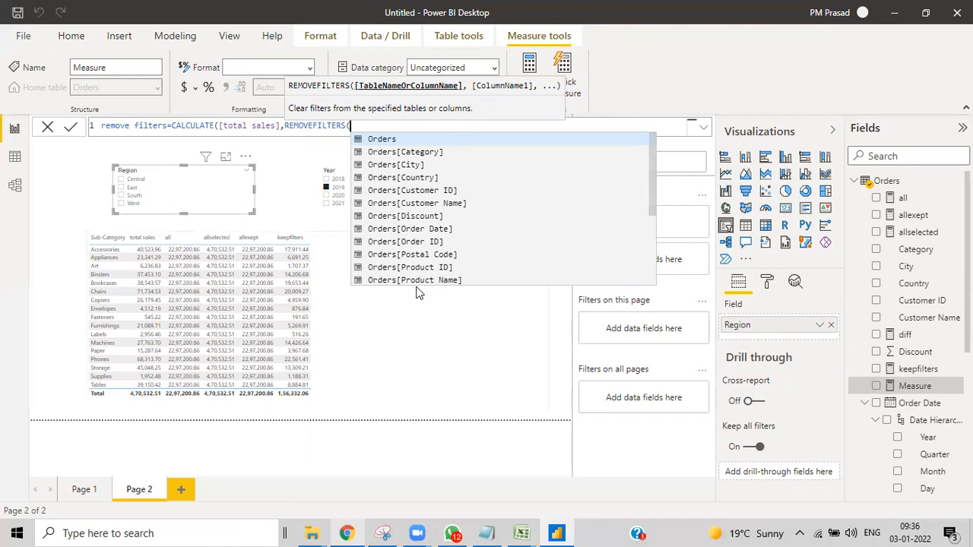
pyautogui.scroll(-3, 439, 241)
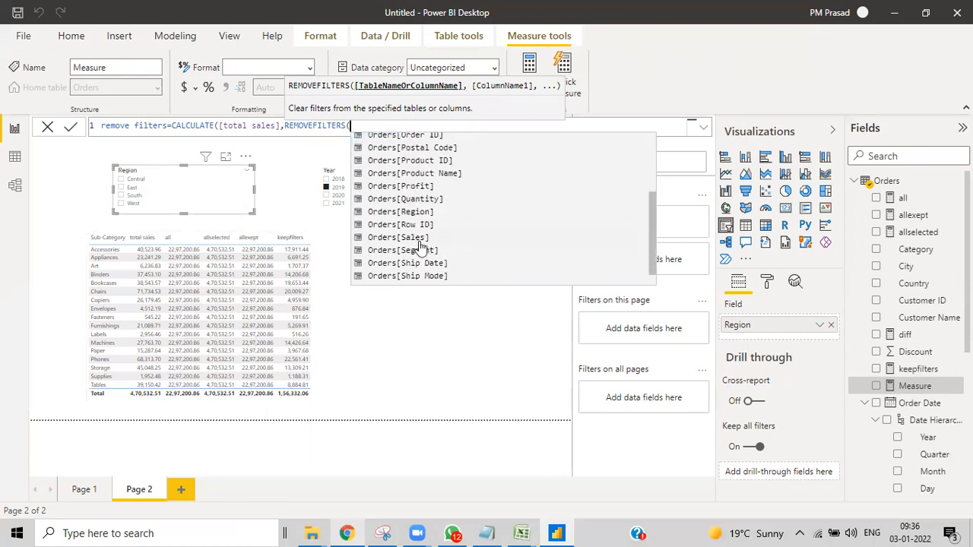
pyautogui.click(415, 212)
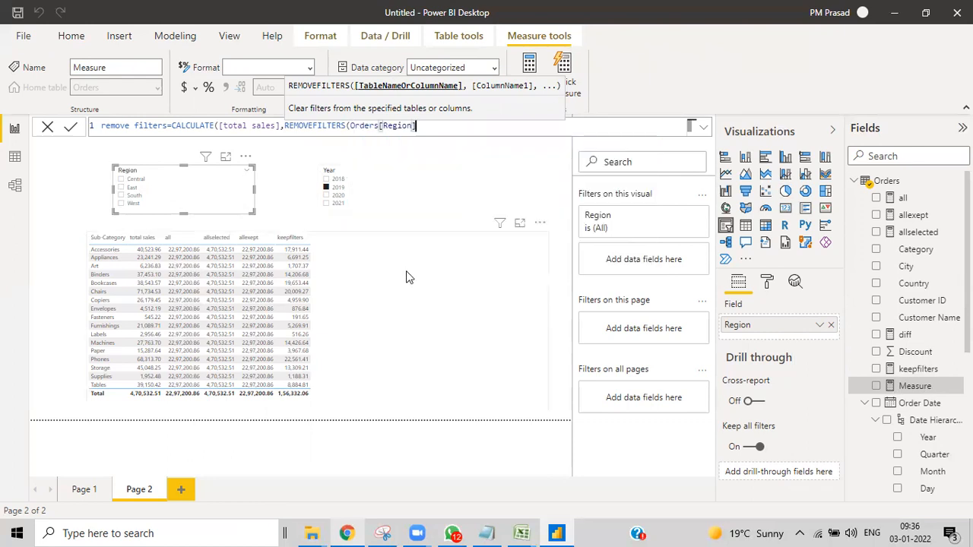
pyautogui.write('))')
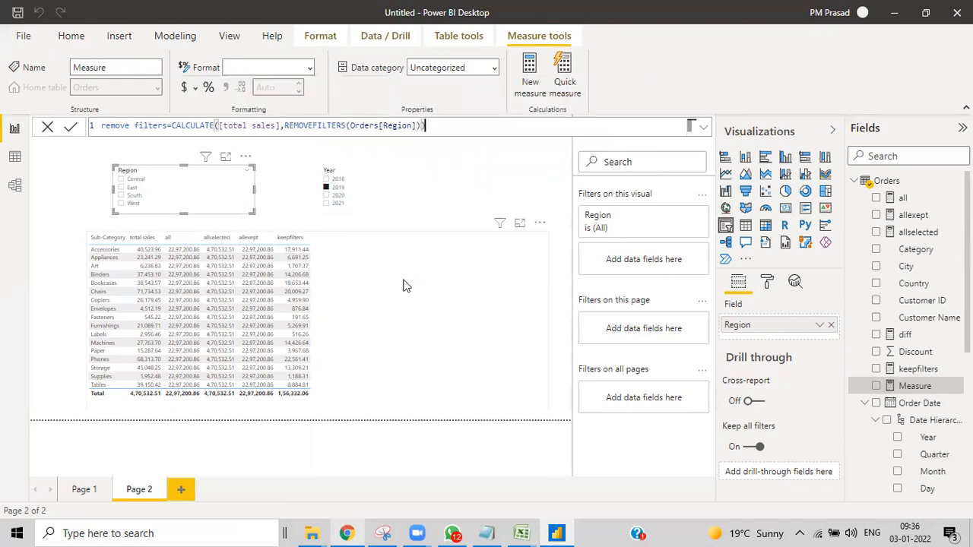
pyautogui.press('Return')
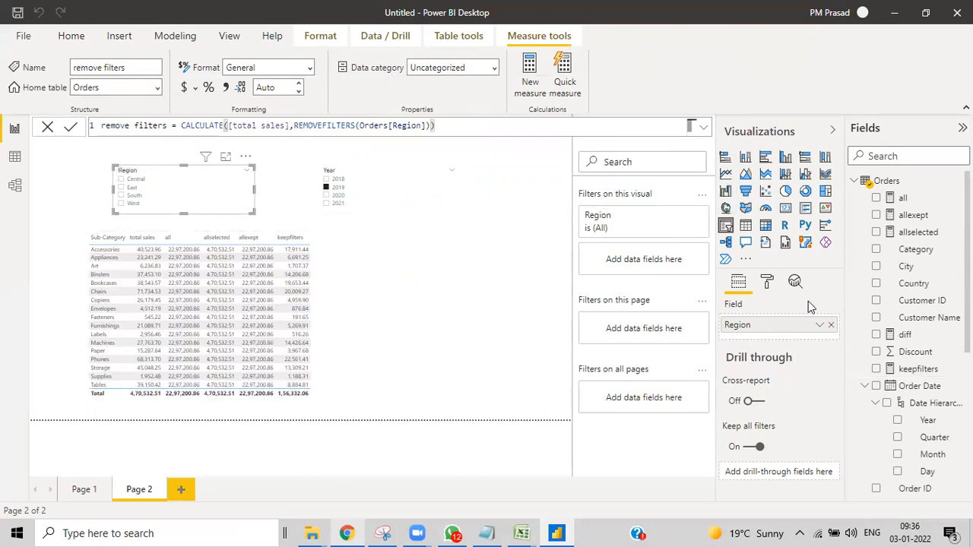
# Step: Add the remove filters measure to the sub-category table
pyautogui.scroll(-3, 922, 348)
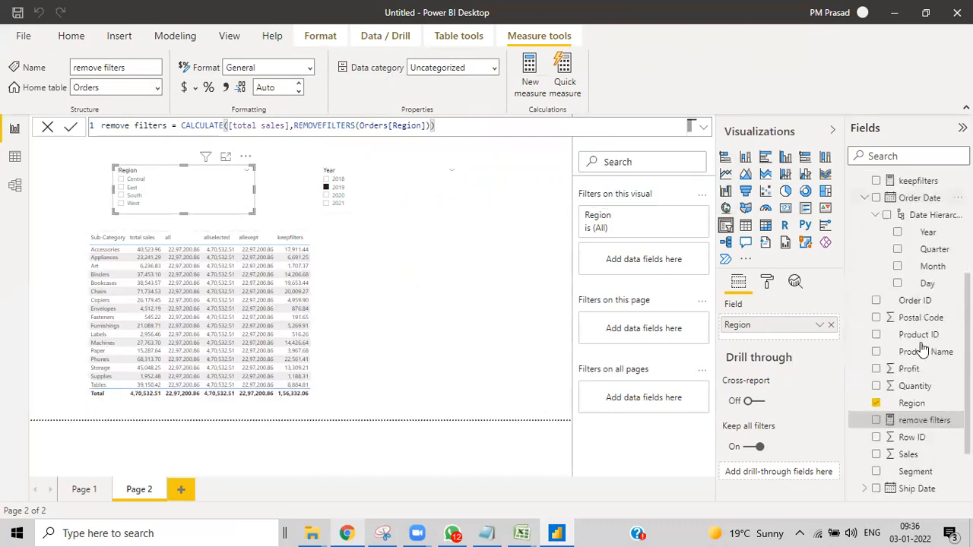
pyautogui.scroll(-1, 921, 348)
pyautogui.moveTo(921, 350); pyautogui.dragTo(406, 306)
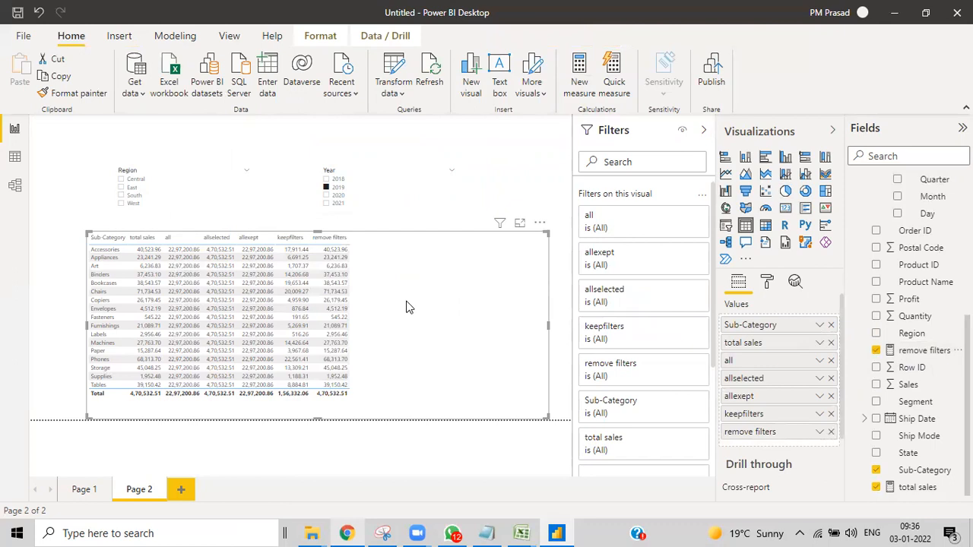
# Step: Clear the Year 2019 selection, filter the page by Year 2018, and show the remove filters formula
pyautogui.click(327, 188)
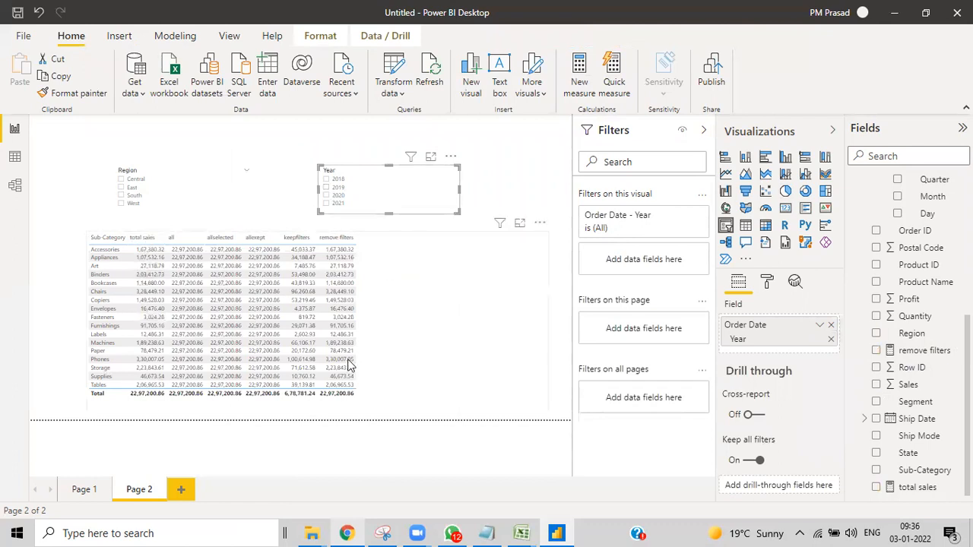
pyautogui.click(327, 180)
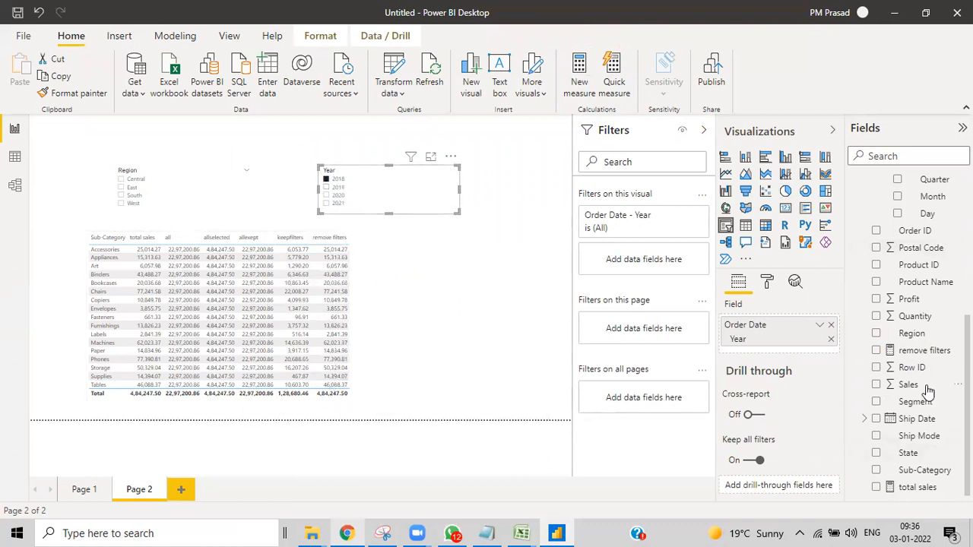
pyautogui.click(919, 351)
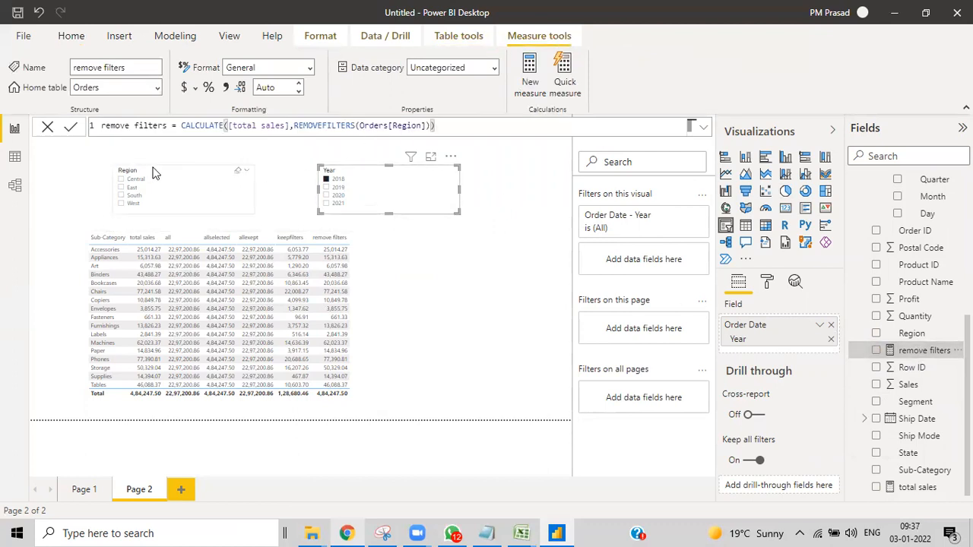
# Step: Compare the measures with the Region slicer set to Central, East and South in turn
pyautogui.click(120, 185)
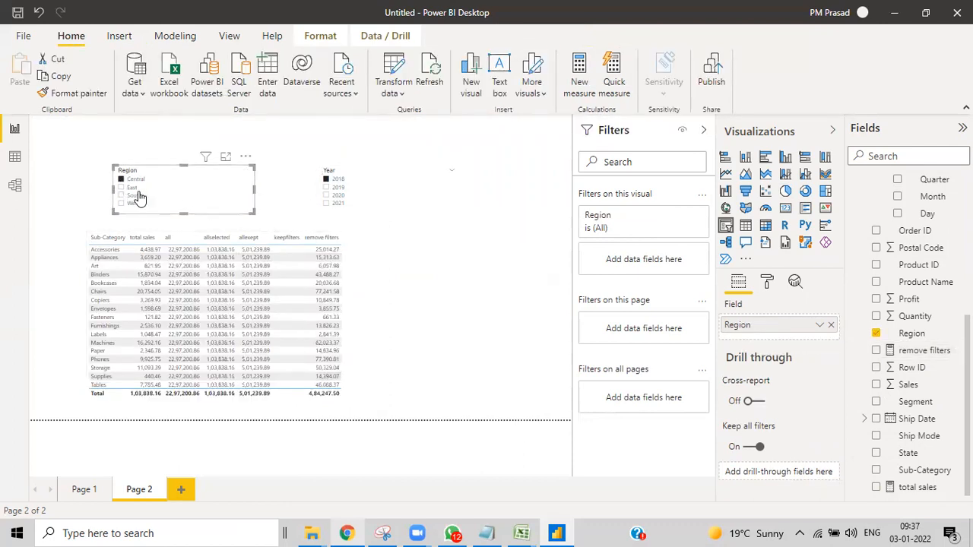
pyautogui.click(122, 188)
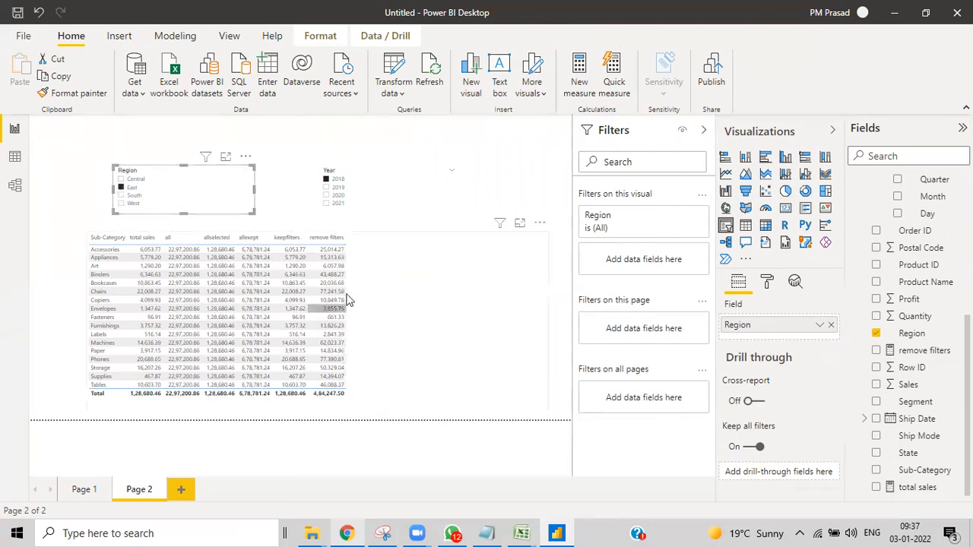
pyautogui.click(120, 195)
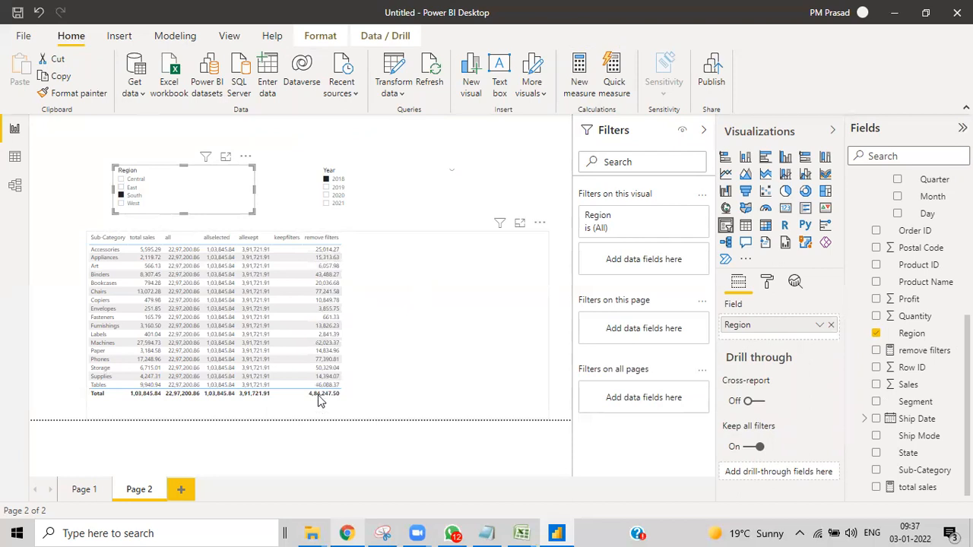
# Step: Switch the Year filter to 2019 and on to 2020, and clear Region South
pyautogui.click(326, 187)
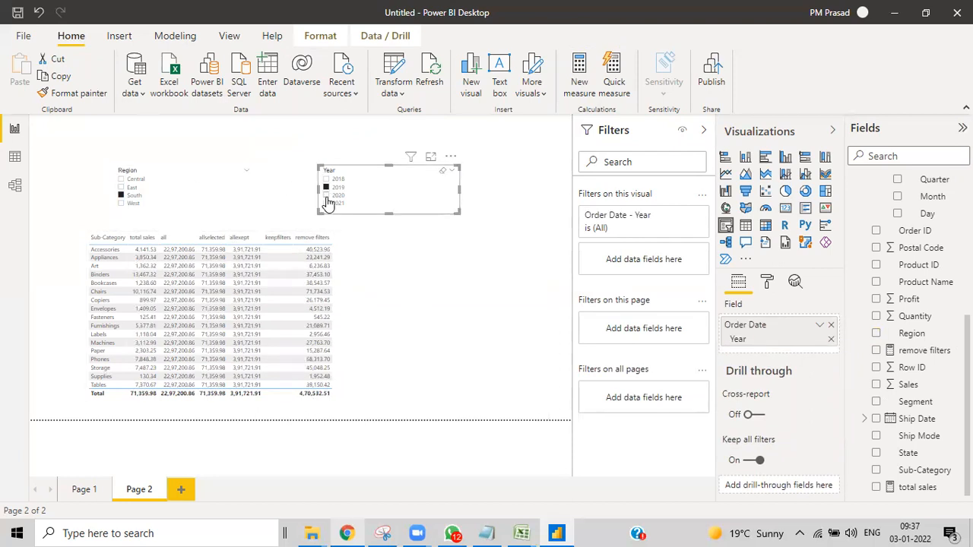
pyautogui.click(327, 196)
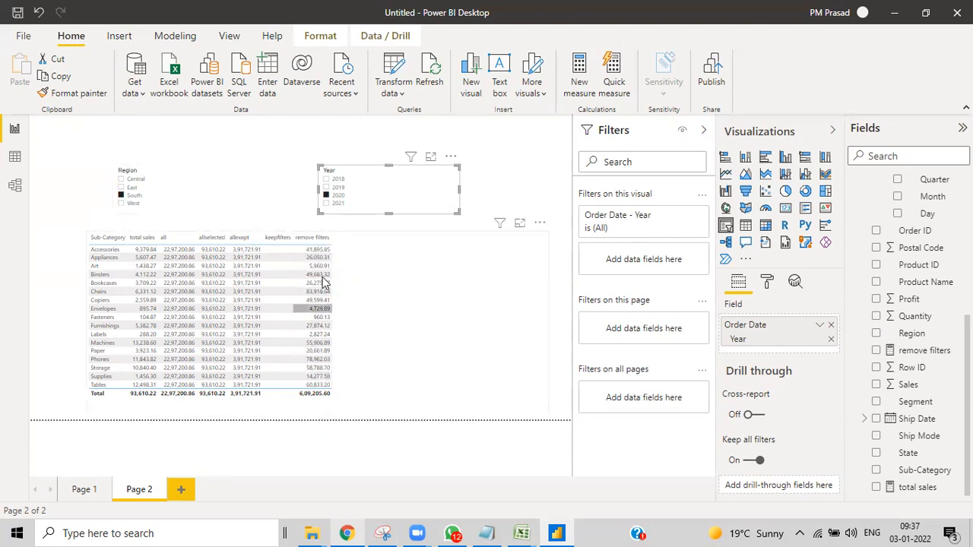
pyautogui.click(124, 196)
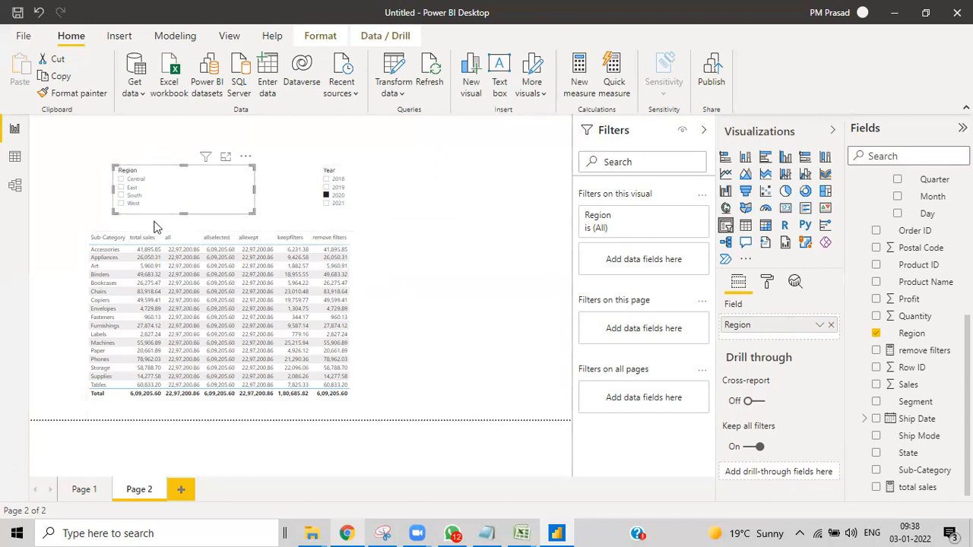
# Step: Move the sub-category table slightly up and left, and consult the DAX filter functions sheet in Excel before returning to Power BI
pyautogui.click(393, 277)
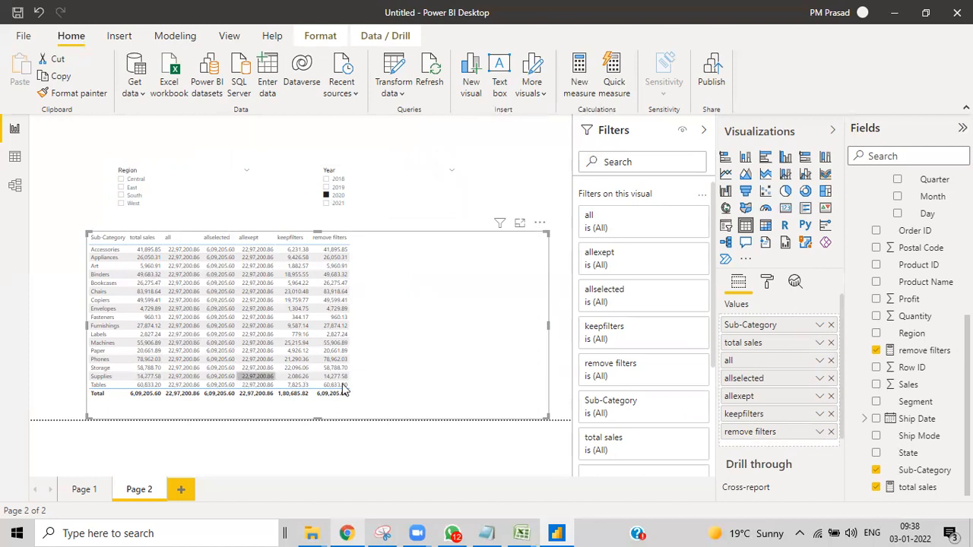
pyautogui.moveTo(396, 352)
pyautogui.mouseDown()
pyautogui.moveTo(395, 329)
pyautogui.moveTo(397, 343)
pyautogui.moveTo(388, 340)
pyautogui.mouseUp()
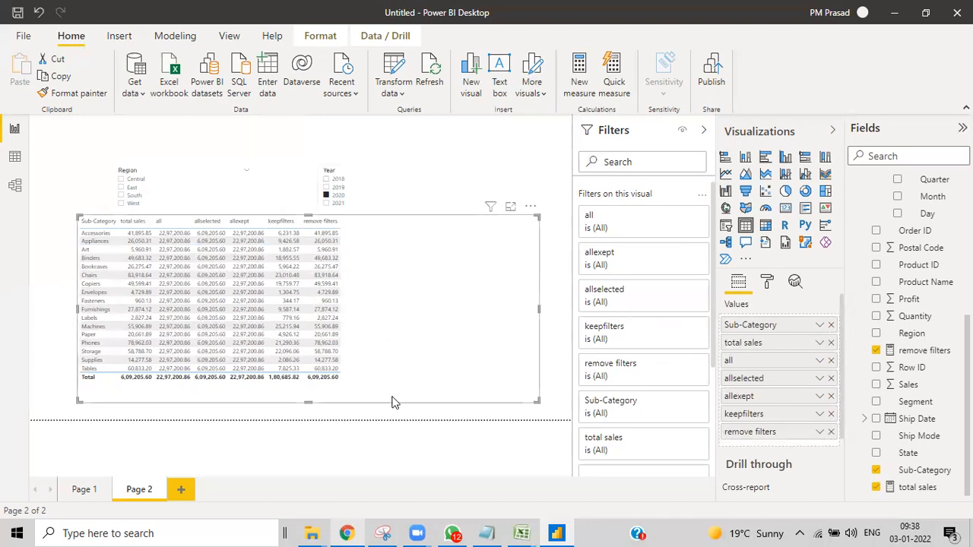
pyautogui.click(523, 532)
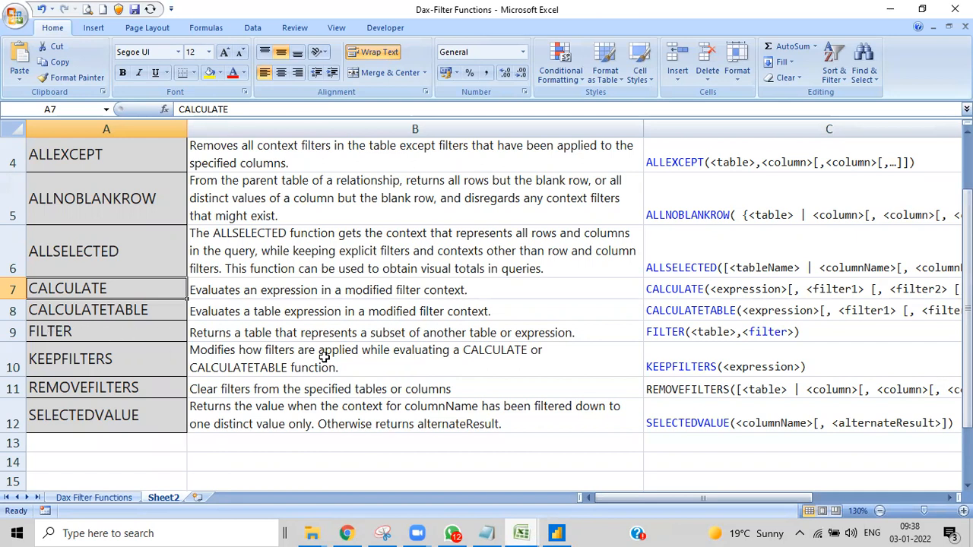
pyautogui.click(556, 533)
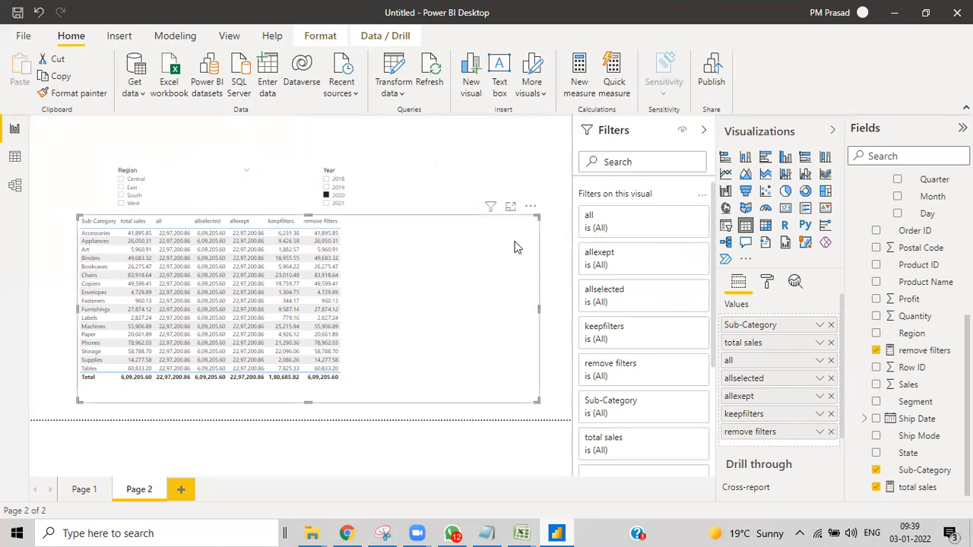
# Step: Create a new measure in the Orders table named filters, starting with the CALCULATE function
pyautogui.click(561, 239)
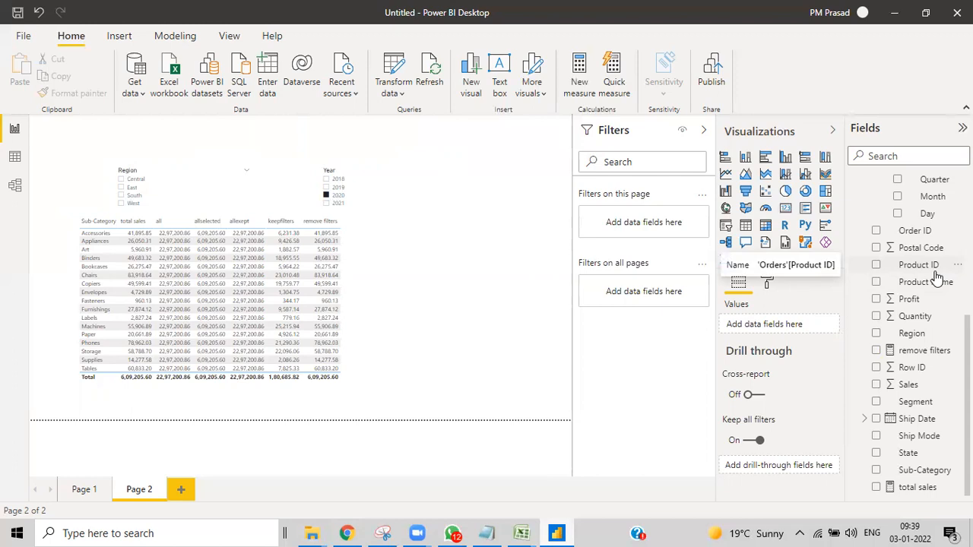
pyautogui.scroll(5, 919, 252)
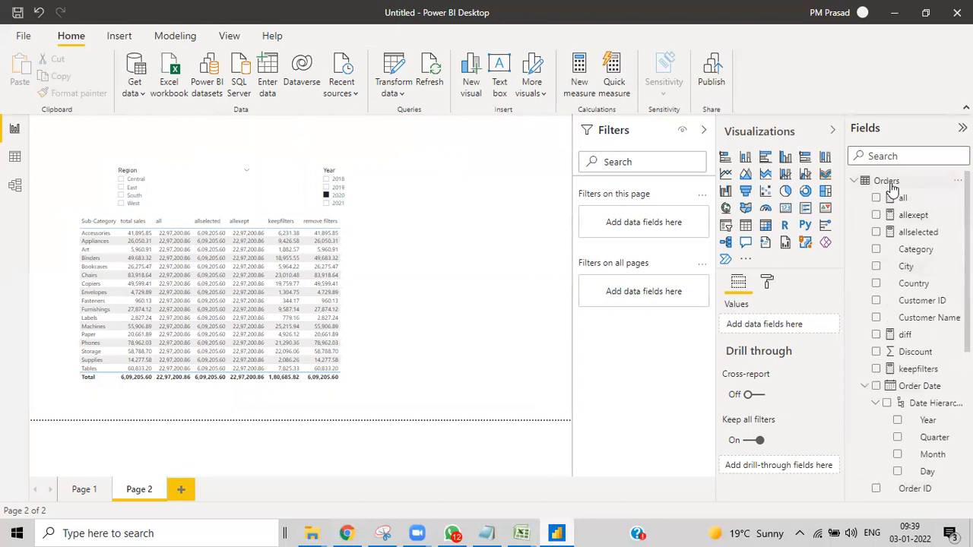
pyautogui.rightClick(892, 185)
pyautogui.click(816, 191)
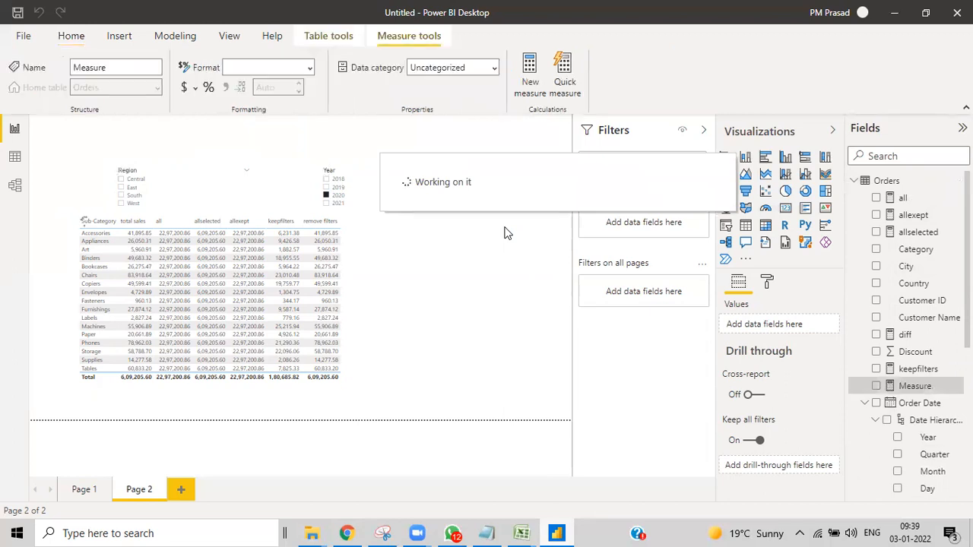
pyautogui.press('BackSpace')
pyautogui.write('f')
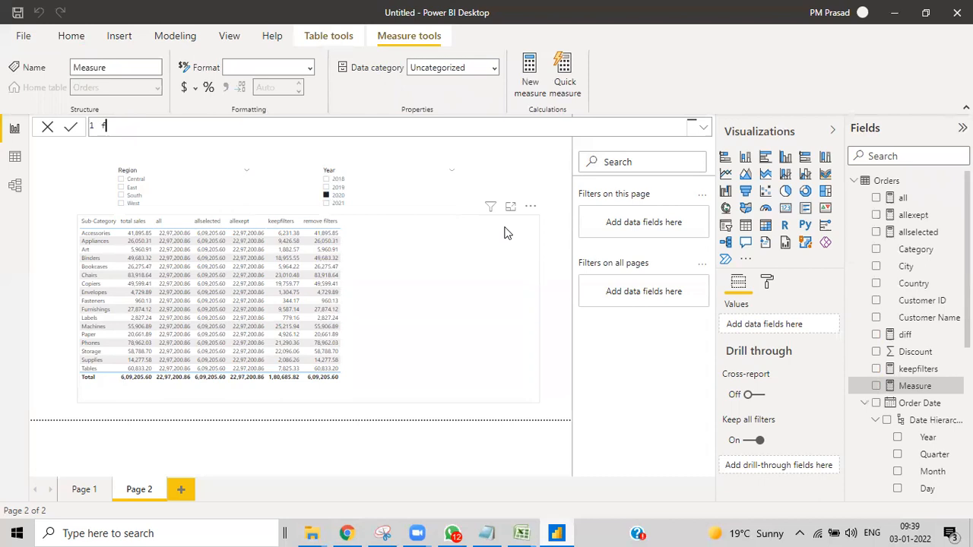
pyautogui.write('ilters=cal')
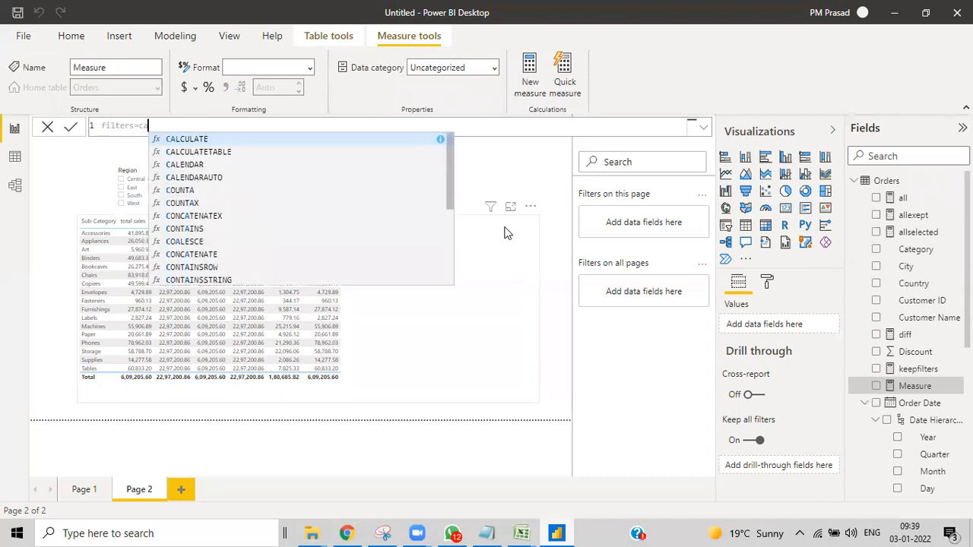
pyautogui.click(239, 140)
pyautogui.write('total')
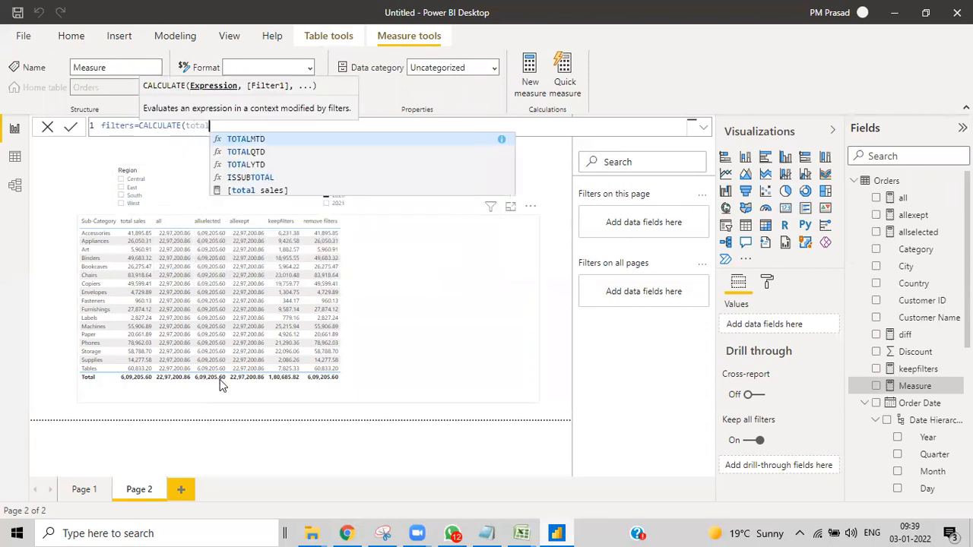
pyautogui.press('Tab')
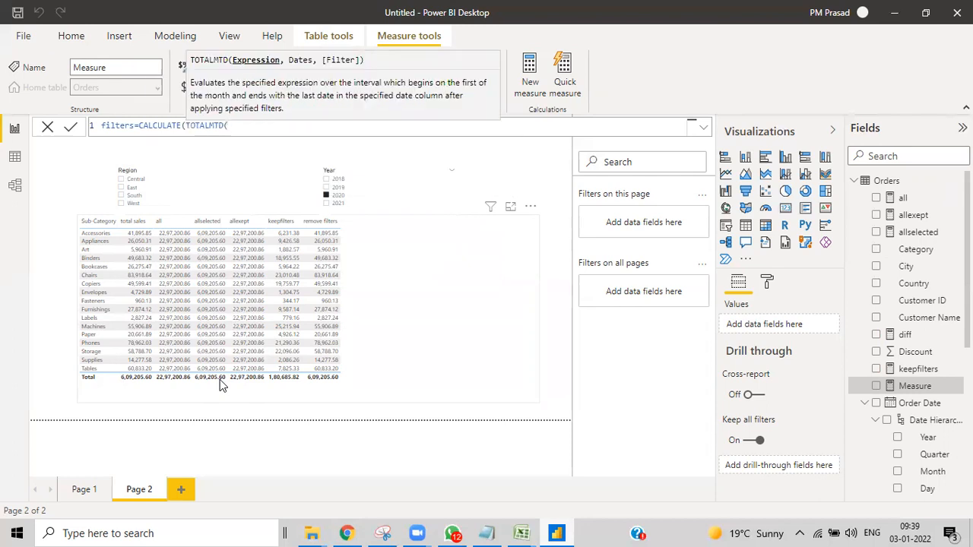
pyautogui.write('fil')
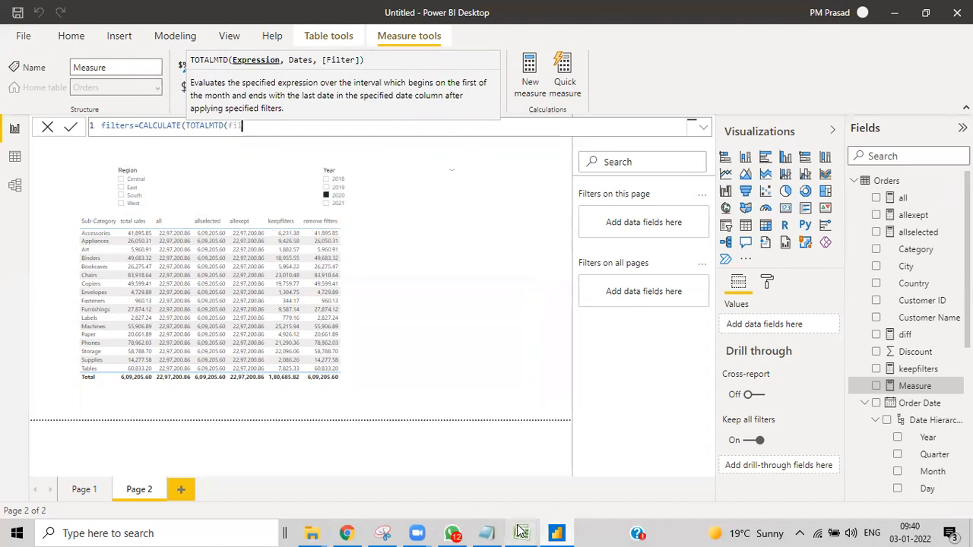
pyautogui.moveTo(521, 532)
pyautogui.click(546, 492)
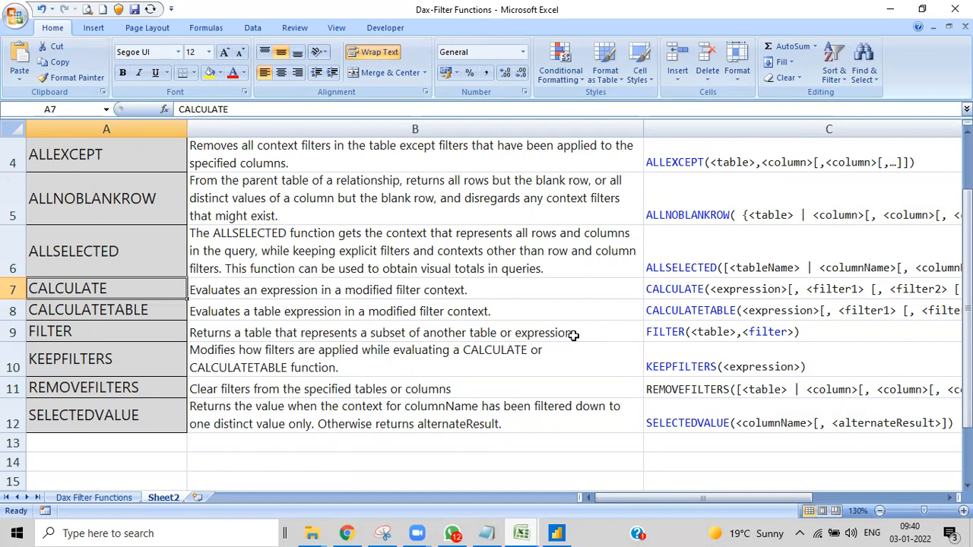
pyautogui.click(559, 533)
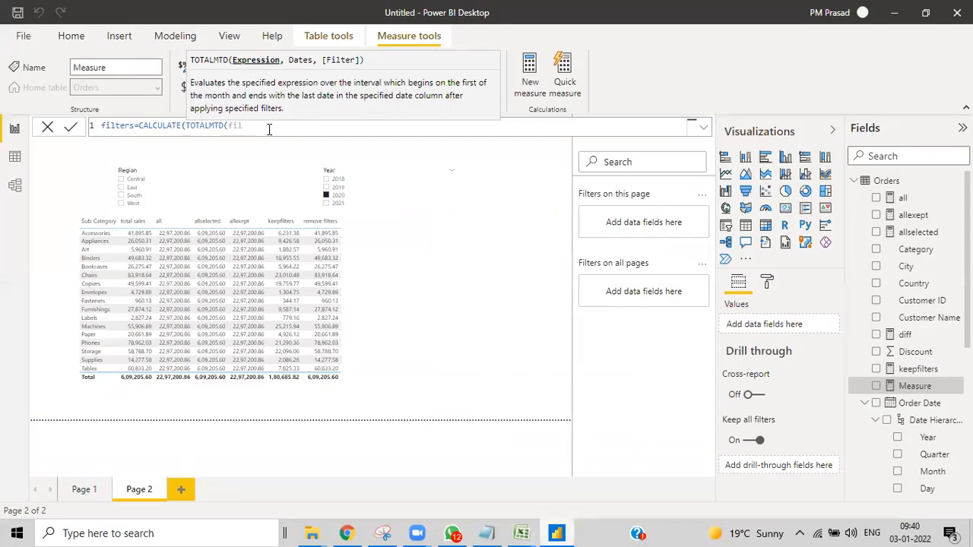
pyautogui.press('BackSpace')
pyautogui.press('BackSpace')
pyautogui.press('BackSpace')
pyautogui.press('BackSpace')
pyautogui.press('BackSpace')
pyautogui.press('BackSpace')
pyautogui.press('BackSpace')
pyautogui.press('BackSpace')
pyautogui.press('BackSpace')
pyautogui.press('BackSpace')
pyautogui.press('BackSpace')
pyautogui.press('BackSpace')
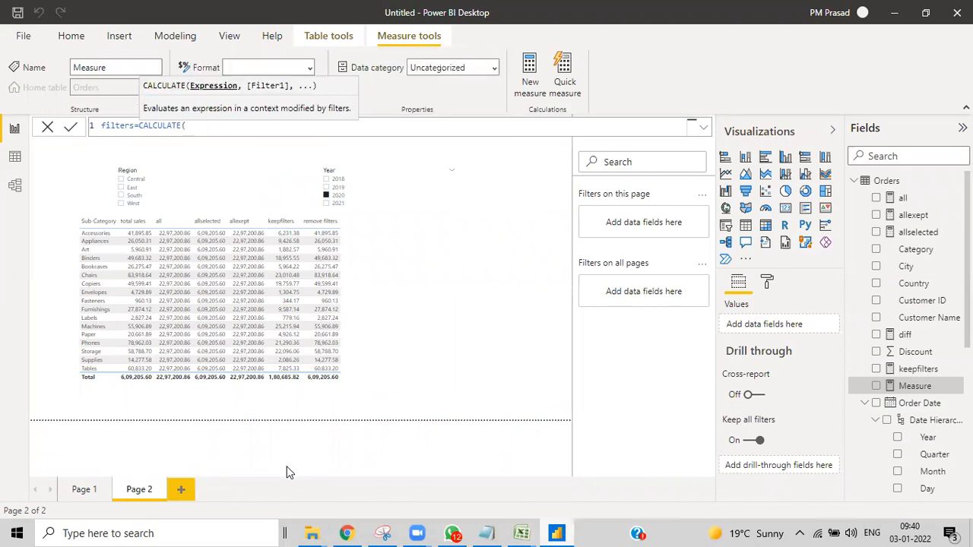
# Step: Enter the [total sales] measure as the expression argument of CALCULATE
pyautogui.write('total')
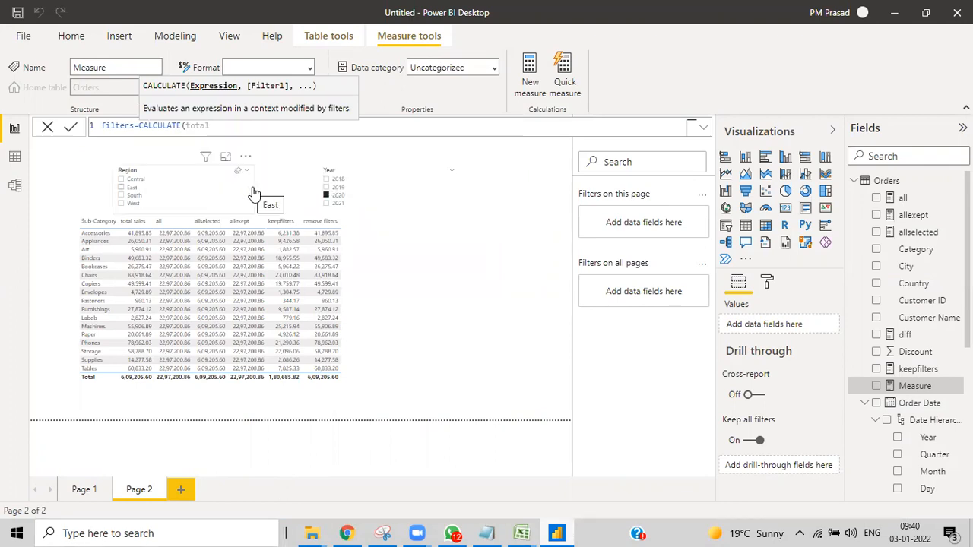
pyautogui.press('BackSpace')
pyautogui.write('l')
pyautogui.click(253, 191)
pyautogui.write(',')
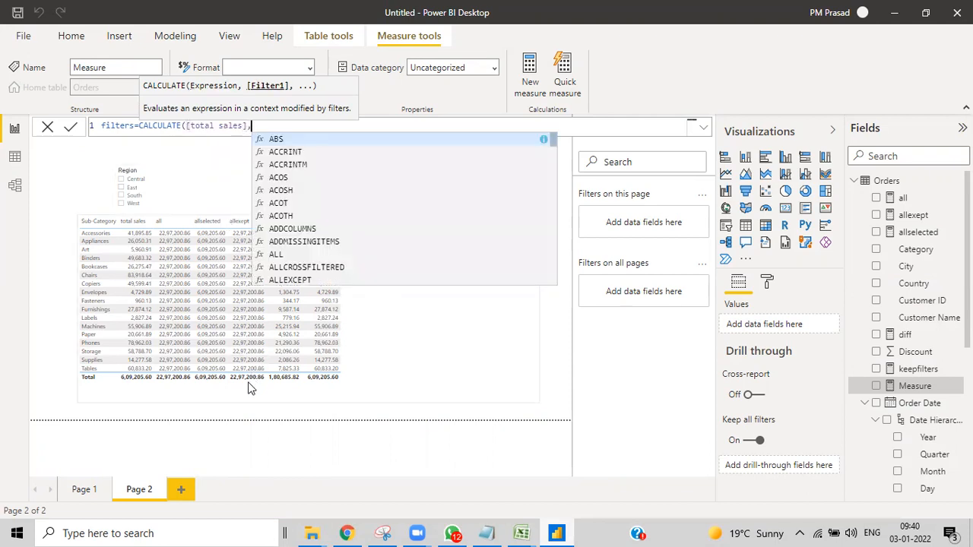
# Step: Add a FILTER function over the Orders table as CALCULATE's filter argument
pyautogui.write('filter')
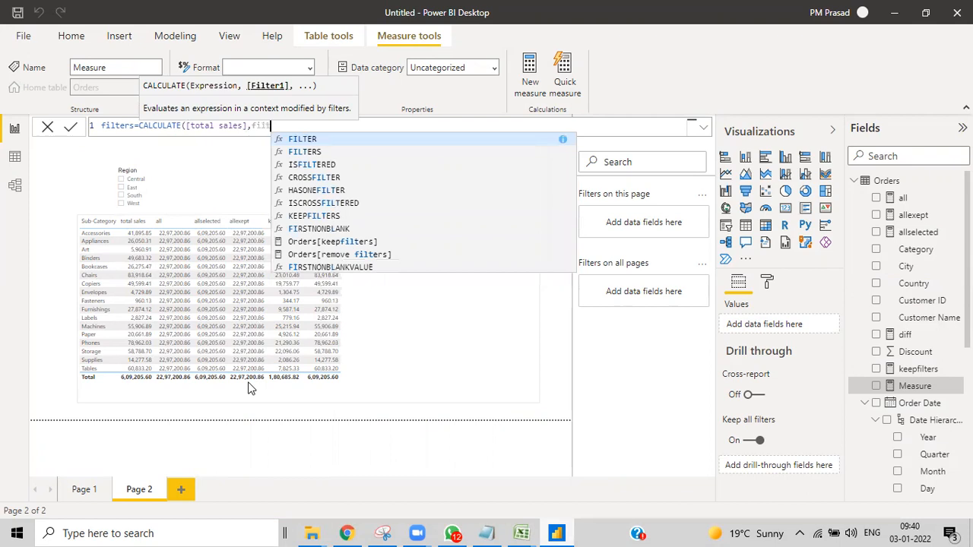
pyautogui.click(309, 140)
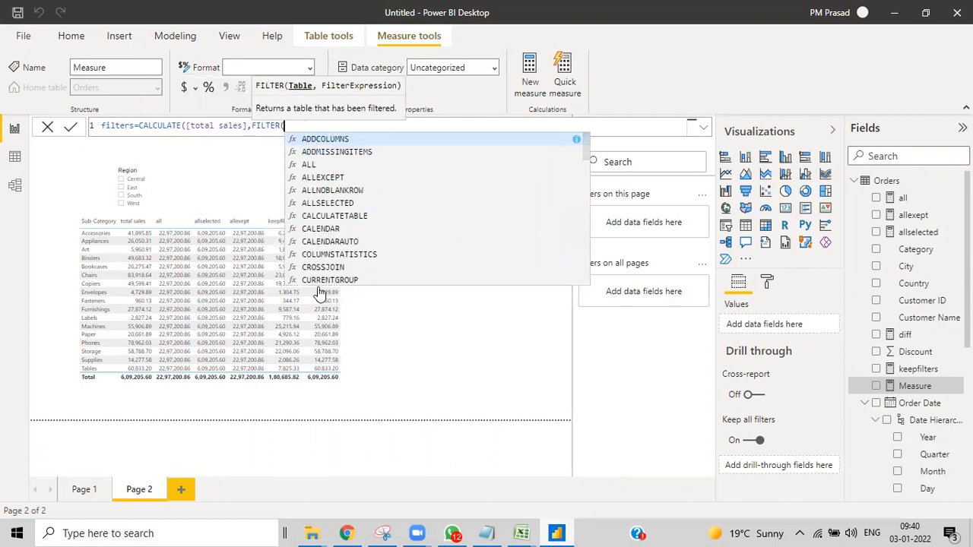
pyautogui.write('or')
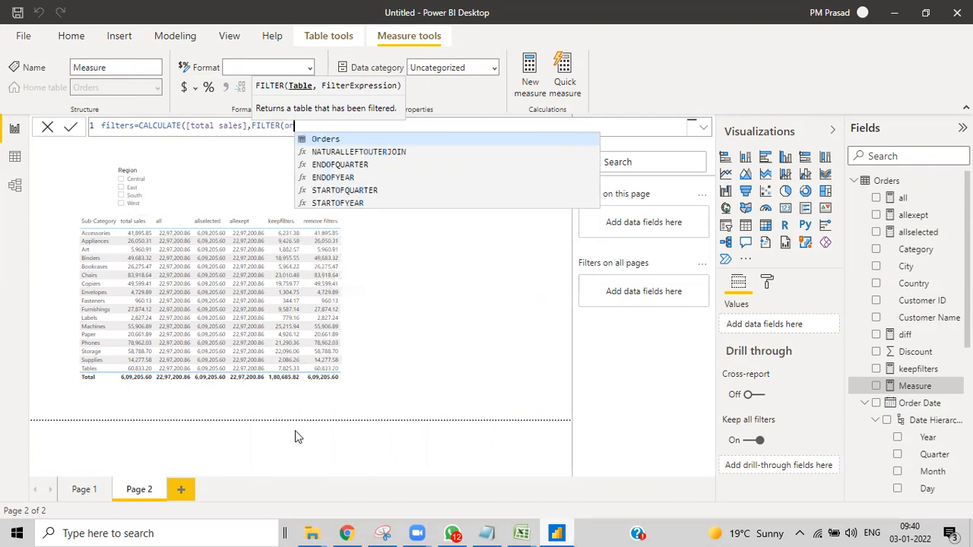
pyautogui.write('ders')
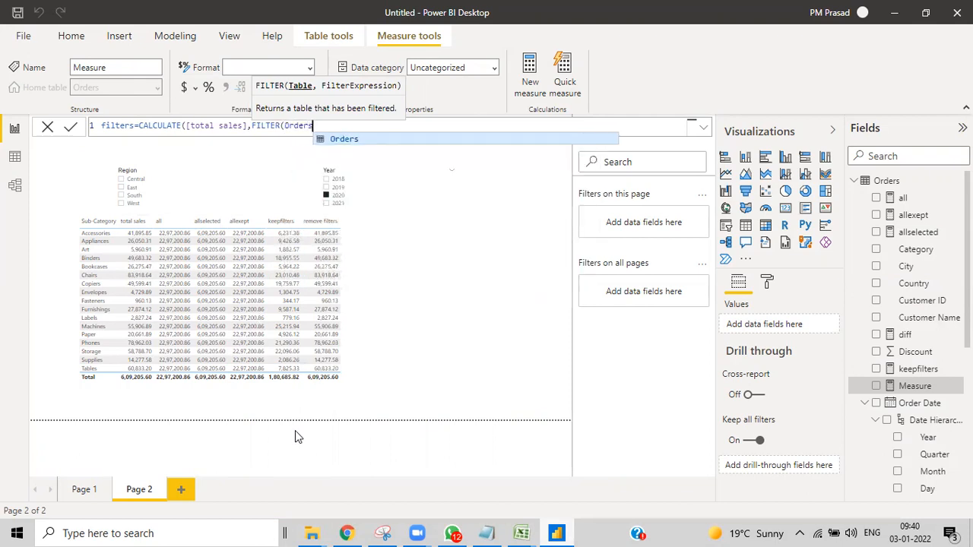
pyautogui.write(',')
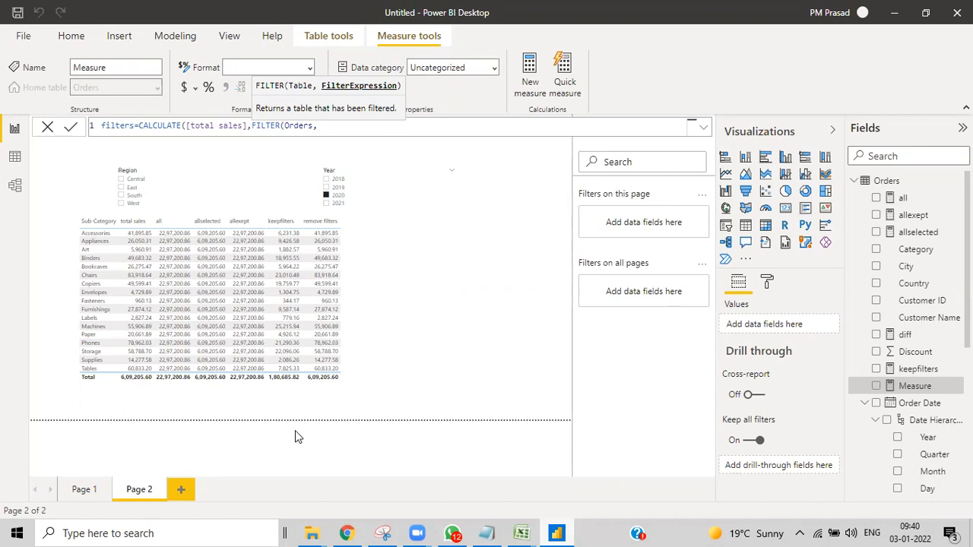
pyautogui.write('order')
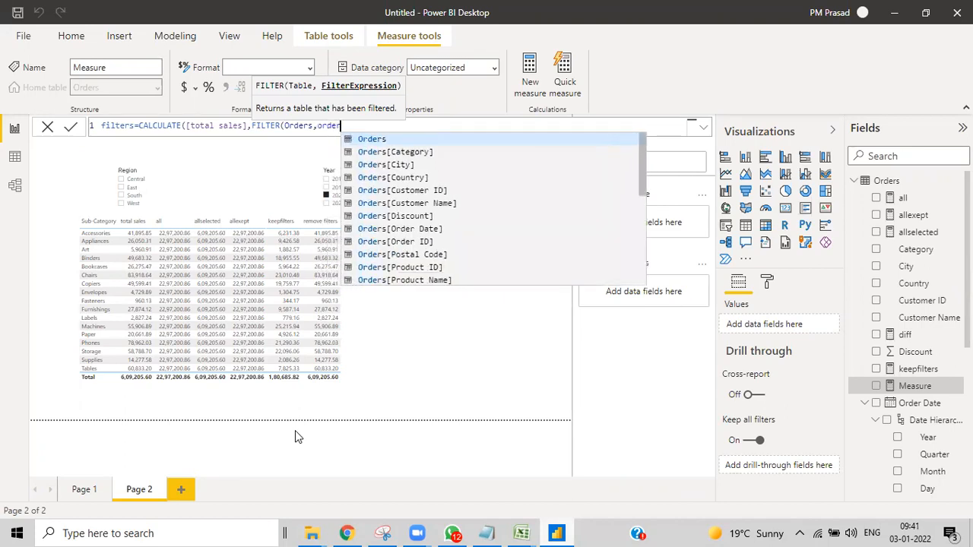
pyautogui.scroll(-2, 457, 282)
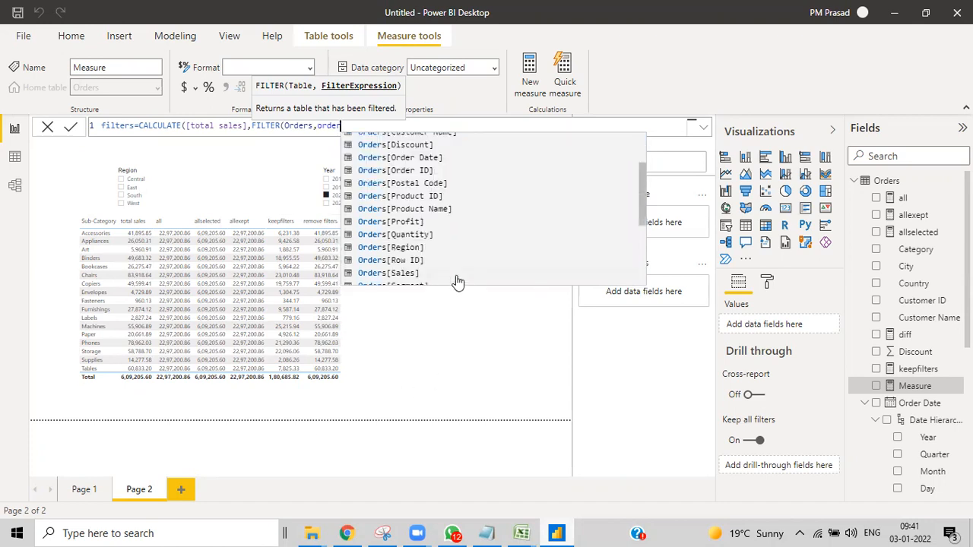
pyautogui.scroll(-2, 457, 282)
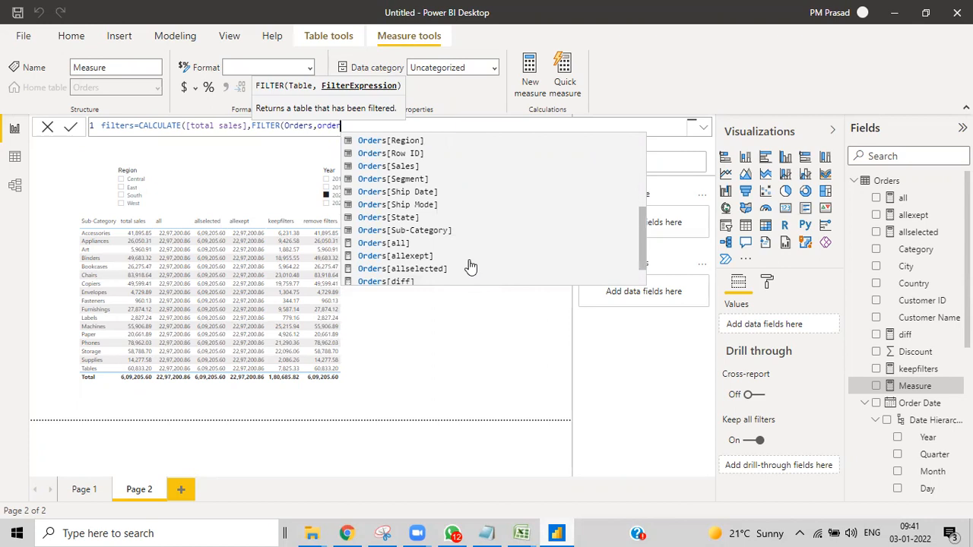
pyautogui.press('BackSpace')
pyautogui.press('BackSpace')
pyautogui.press('BackSpace')
pyautogui.press('BackSpace')
pyautogui.press('BackSpace')
pyautogui.write(')')
pyautogui.press('BackSpace')
pyautogui.write('year')
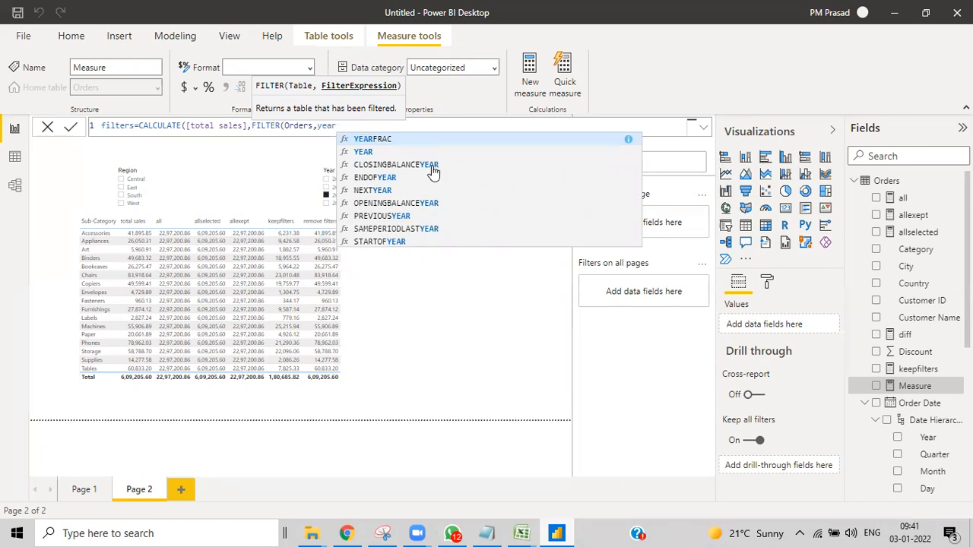
pyautogui.press('BackSpace')
pyautogui.press('BackSpace')
pyautogui.press('BackSpace')
pyautogui.press('BackSpace')
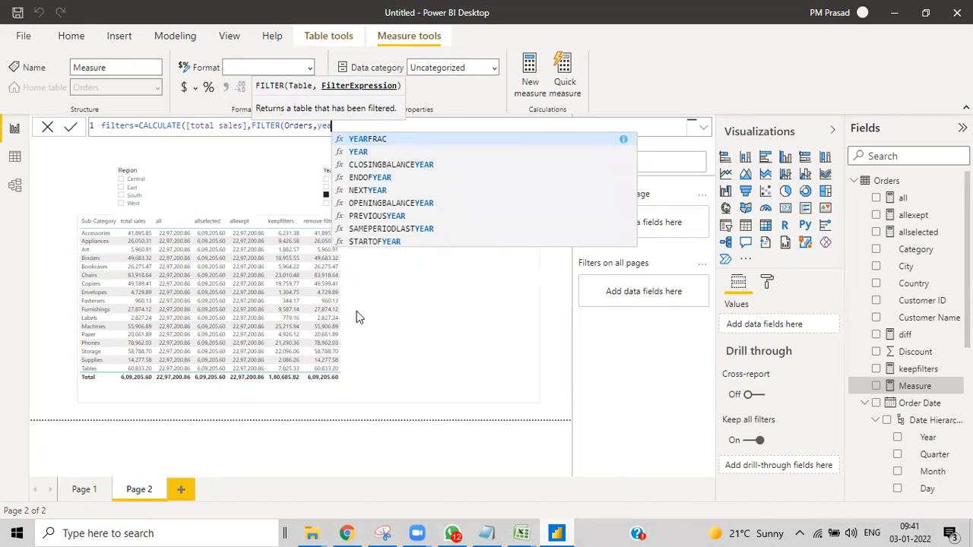
# Step: Complete the filter condition as Orders[Order Date].[Year]=2008, close both functions and commit the filters measure
pyautogui.write('order')
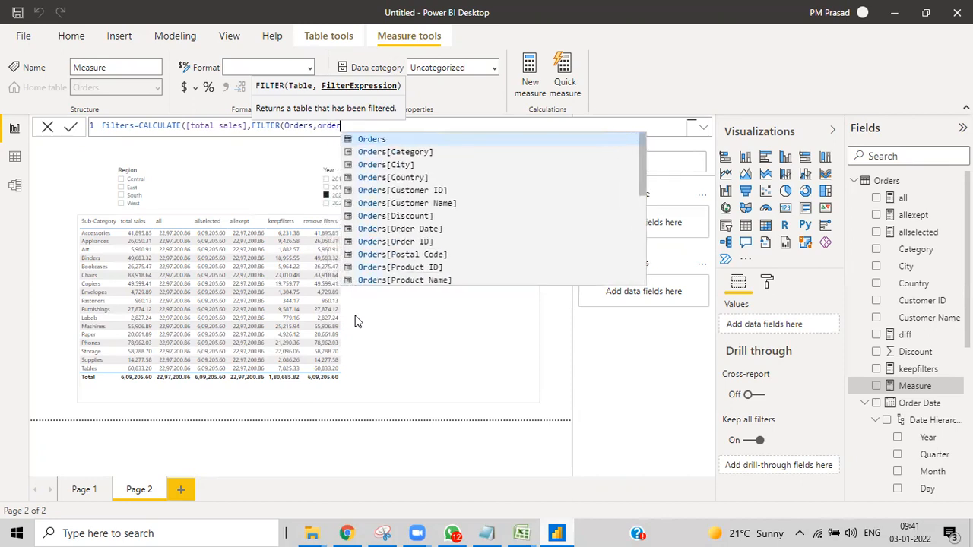
pyautogui.click(421, 226)
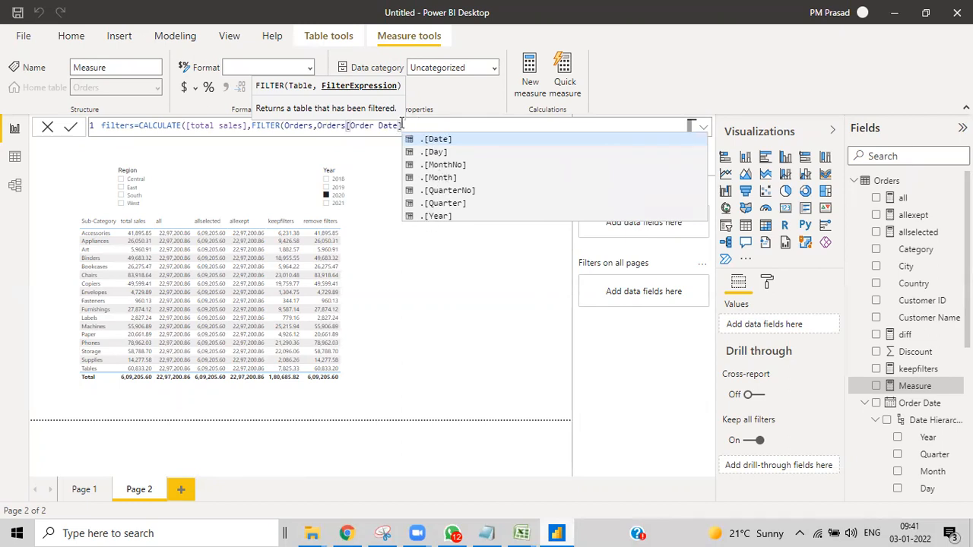
pyautogui.click(440, 217)
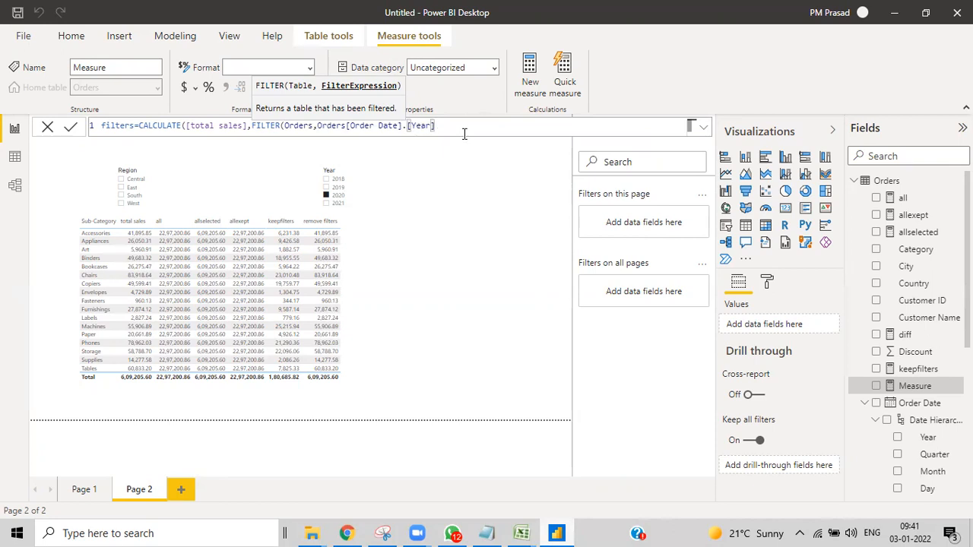
pyautogui.write('=2008)')
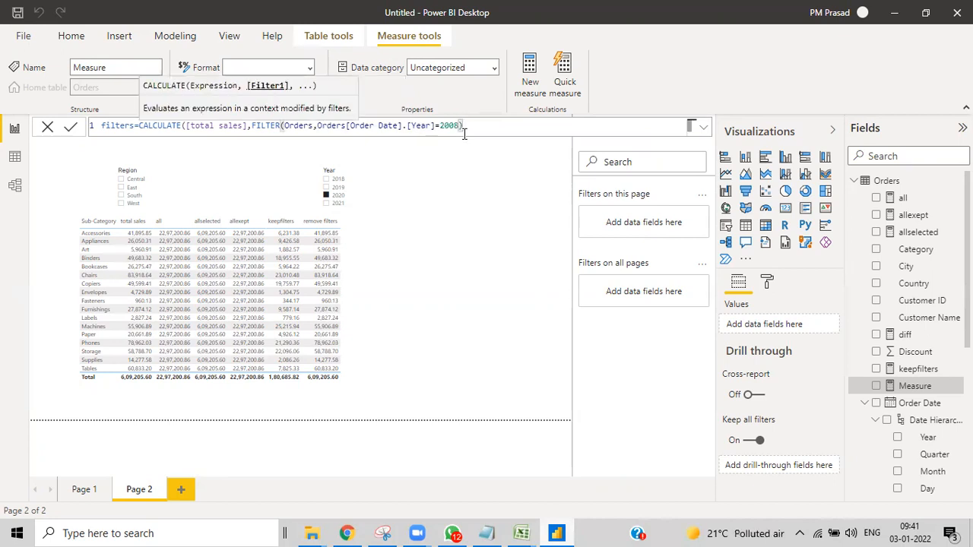
pyautogui.write(')')
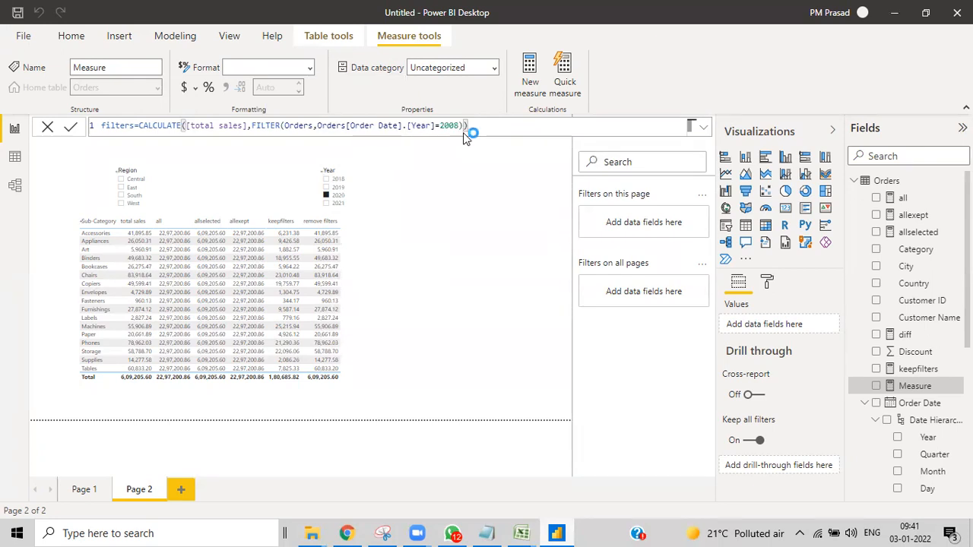
pyautogui.press('Return')
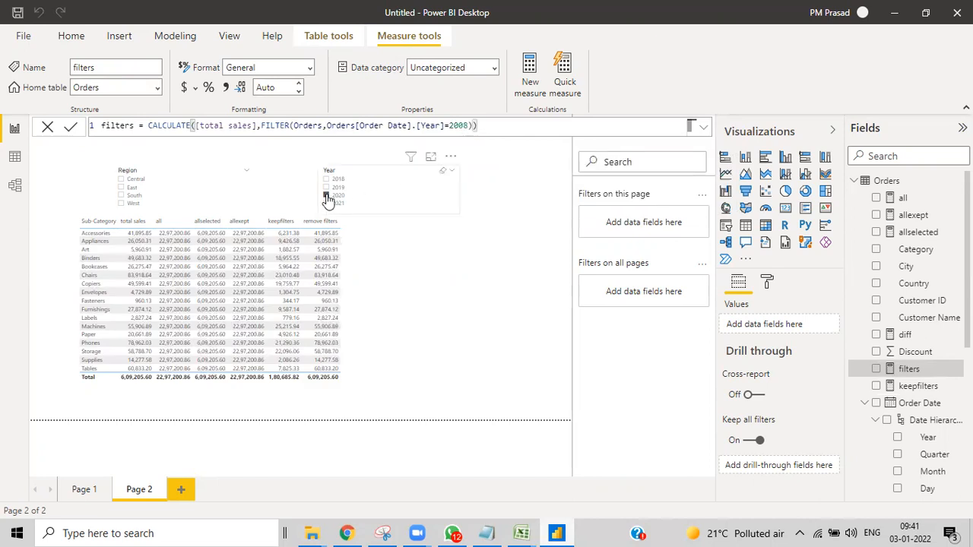
# Step: Clear 2020 in the Year slicer and add the filters measure to the sub-category table
pyautogui.click(402, 197)
pyautogui.click(476, 197)
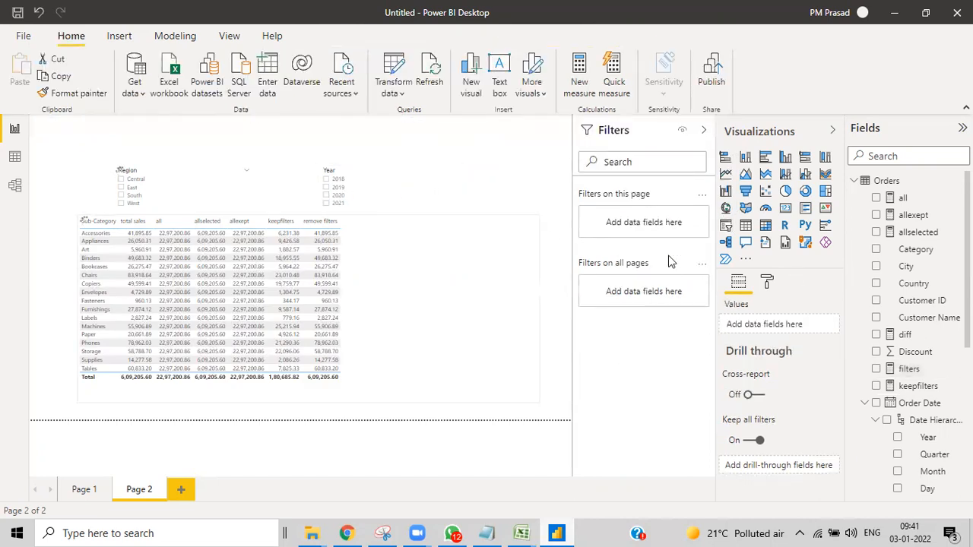
pyautogui.scroll(-5, 943, 304)
pyautogui.scroll(-3, 940, 323)
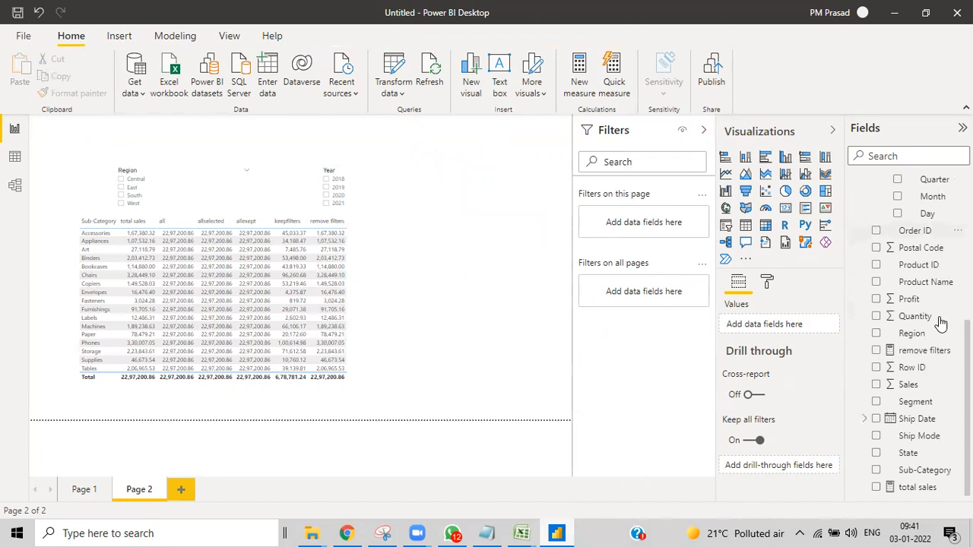
pyautogui.scroll(7, 938, 319)
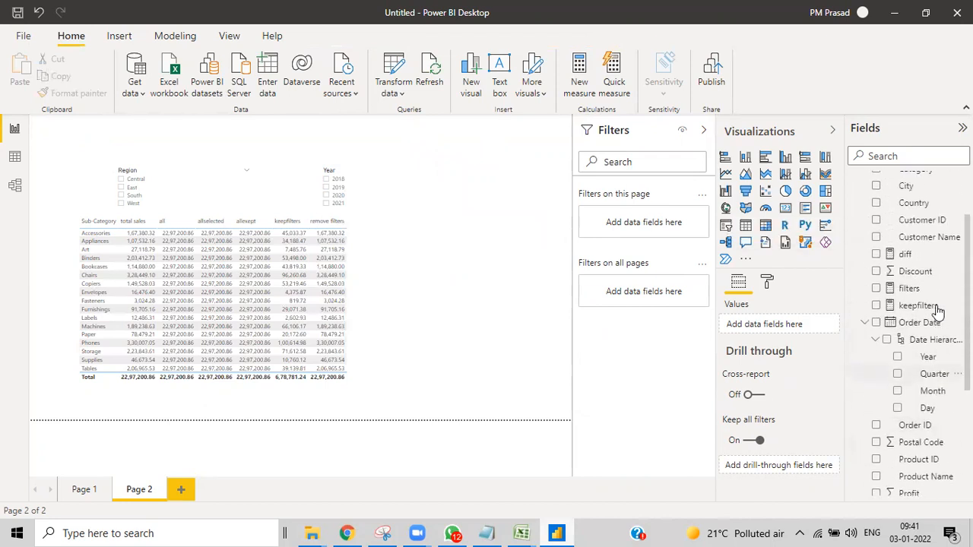
pyautogui.moveTo(910, 289); pyautogui.dragTo(460, 297)
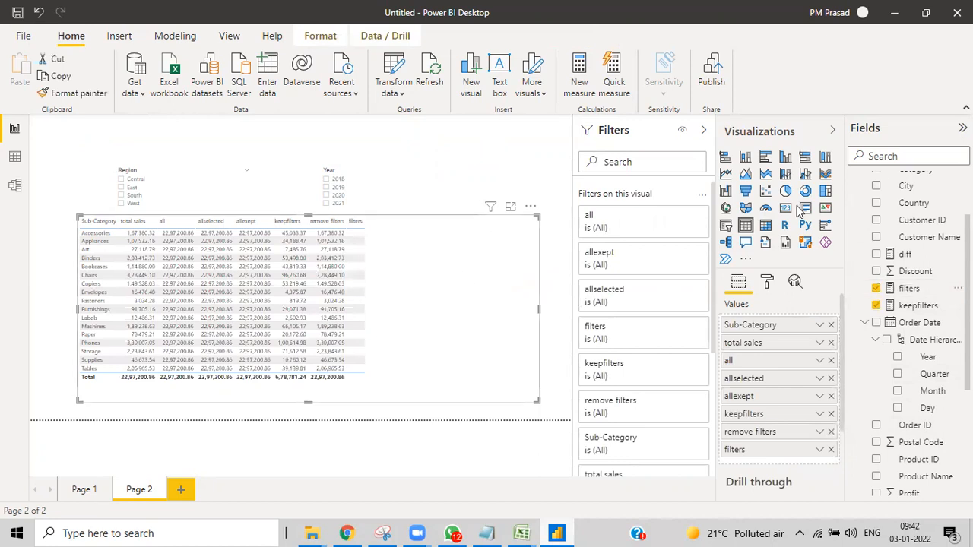
# Step: Try comparing the year with the quoted text value "2008" in the filters measure's formula
pyautogui.click(909, 289)
pyautogui.click(471, 125)
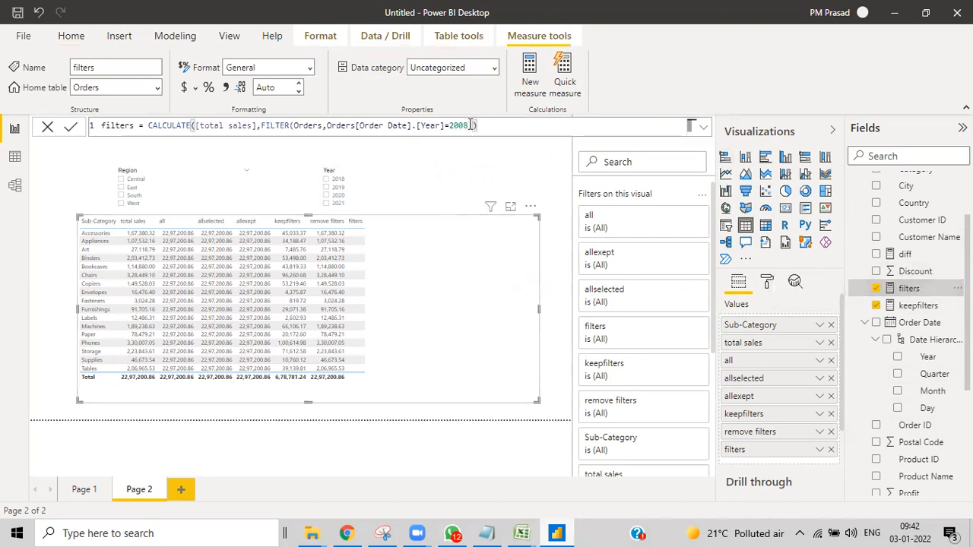
pyautogui.click(469, 126)
pyautogui.write('"')
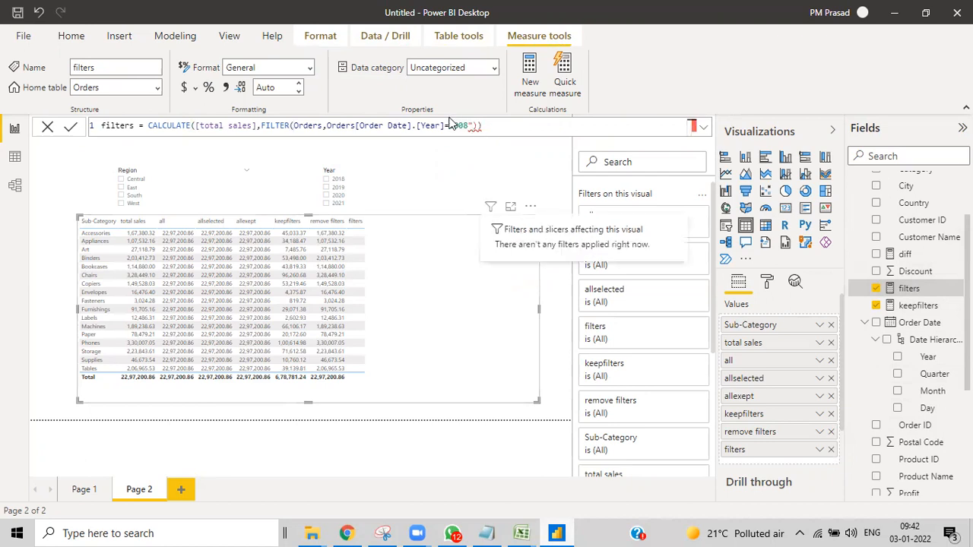
pyautogui.click(451, 126)
pyautogui.write('"')
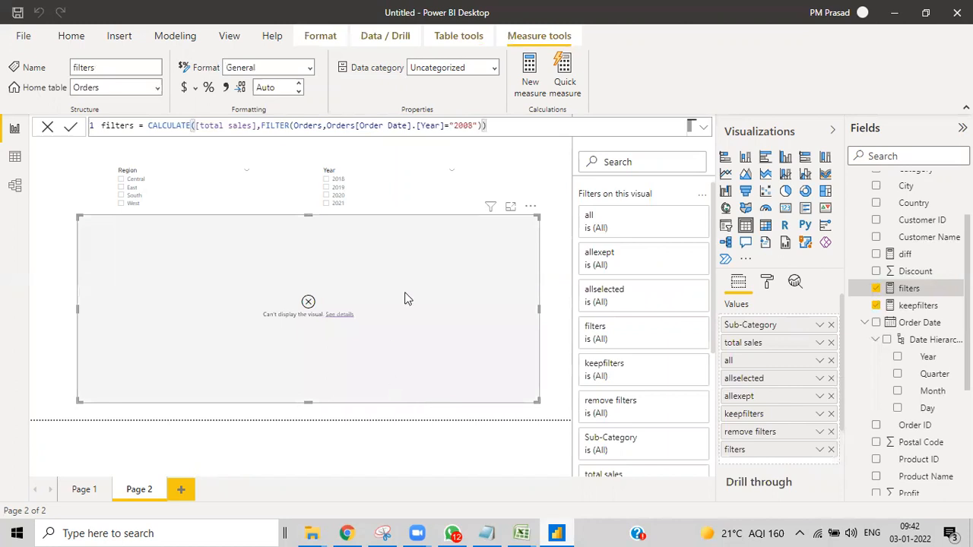
# Step: Remove the quotation marks around 2008 in the filters measure's formula
pyautogui.press('BackSpace')
pyautogui.click(454, 126)
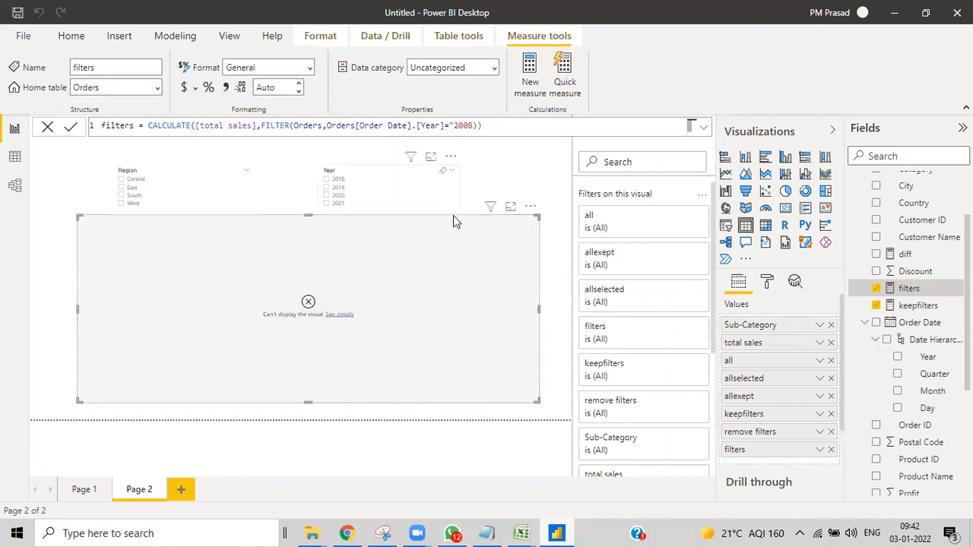
pyautogui.press('BackSpace')
# Step: Remove the .[Year] part after Orders[Order Date] in the filters measure and add a closing parenthesis after the column reference
pyautogui.moveTo(444, 128); pyautogui.dragTo(452, 144)
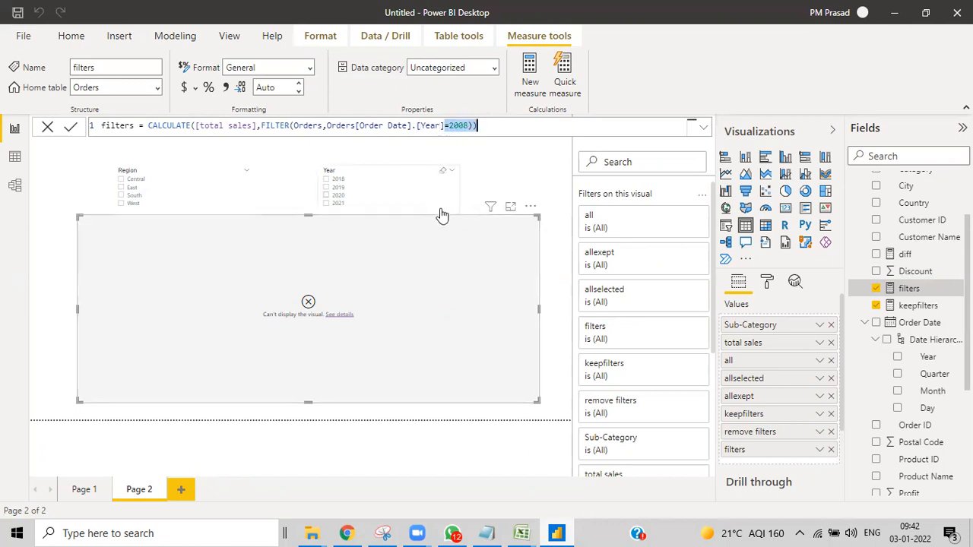
pyautogui.click(445, 125)
pyautogui.press('BackSpace')
pyautogui.press('BackSpace')
pyautogui.press('BackSpace')
pyautogui.press('BackSpace')
pyautogui.press('BackSpace')
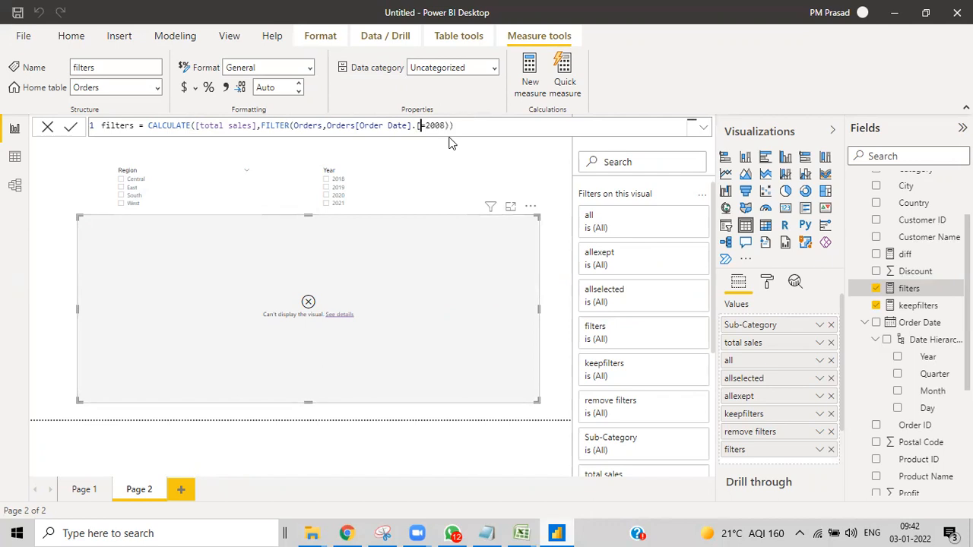
pyautogui.press('BackSpace')
pyautogui.press('BackSpace')
pyautogui.write(')')
# Step: Wrap Orders[Order Date] in the YEAR function so the condition reads YEAR(Orders[Order Date])=2008, and commit the filters measure
pyautogui.click(329, 127)
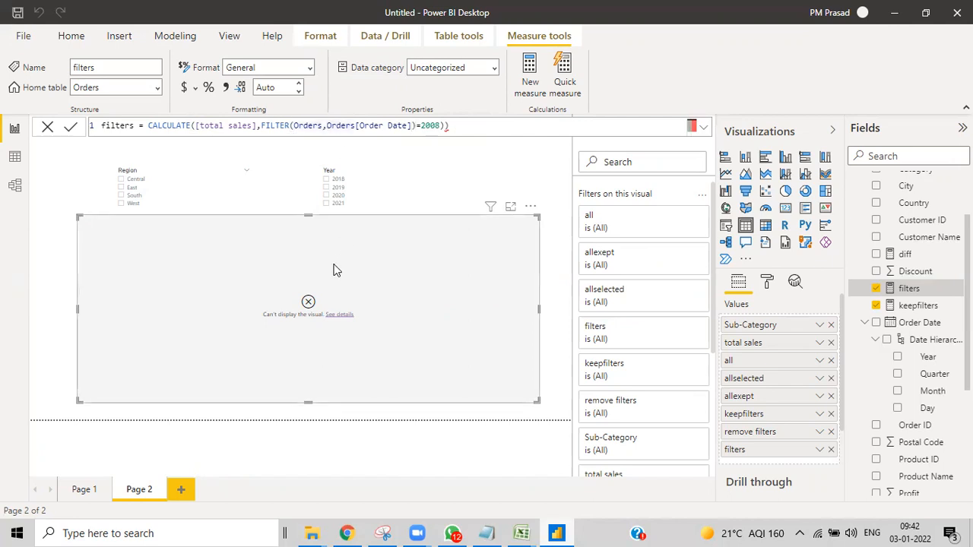
pyautogui.write('(')
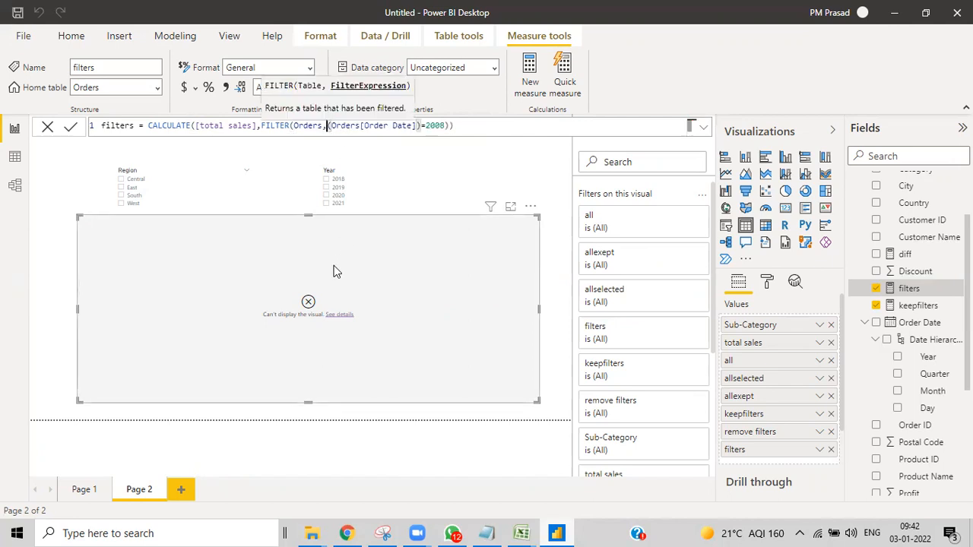
pyautogui.write('year')
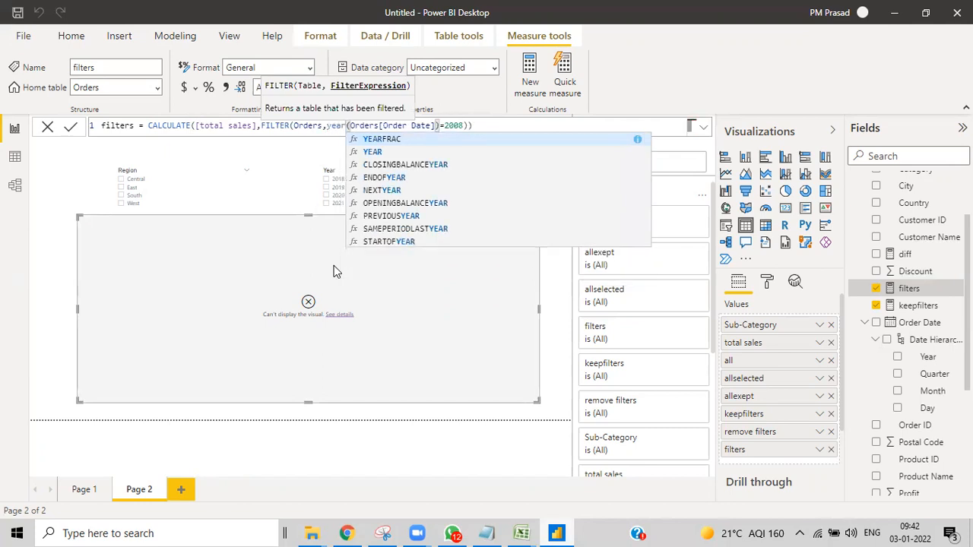
pyautogui.click(365, 152)
pyautogui.click(483, 128)
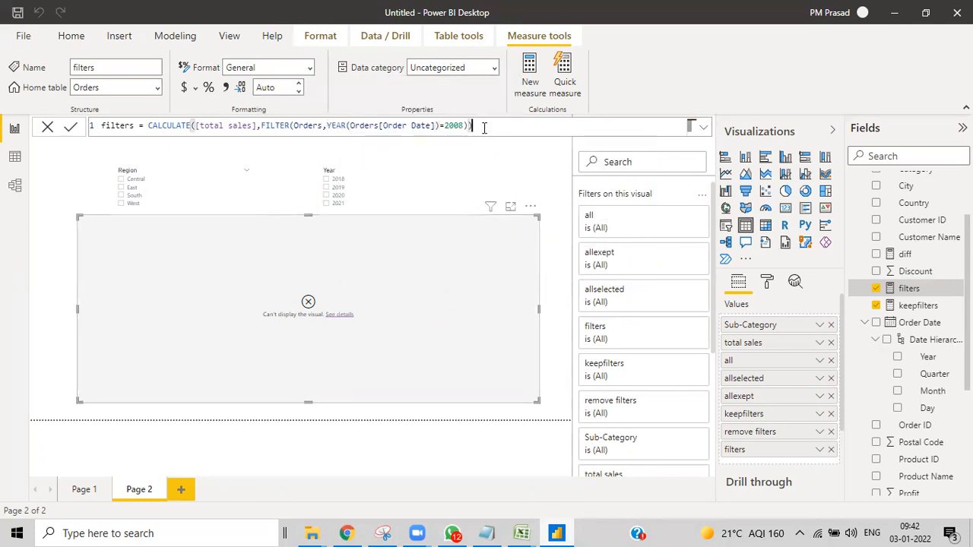
pyautogui.click(476, 161)
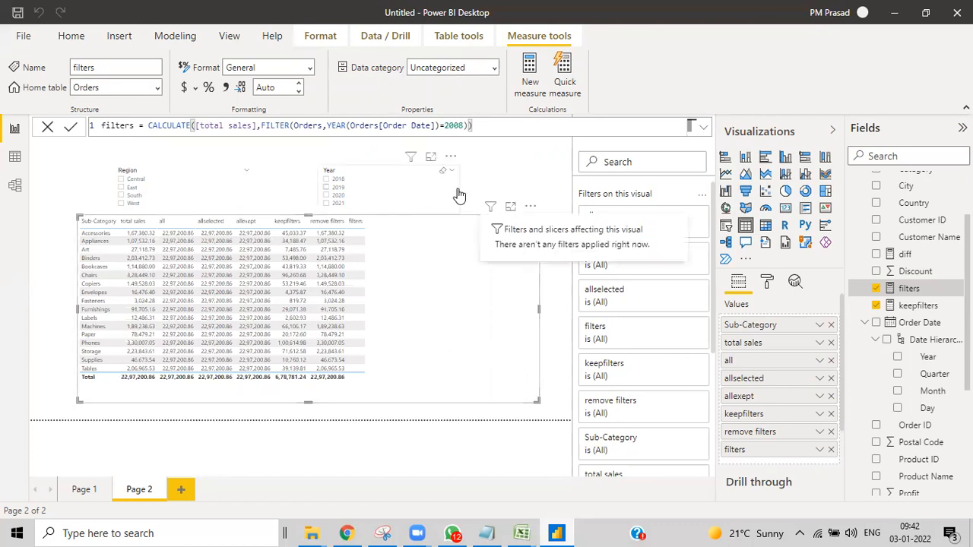
# Step: Compare the table's measures with 2019 selected in the Year slicer, and clear that selection
pyautogui.click(457, 193)
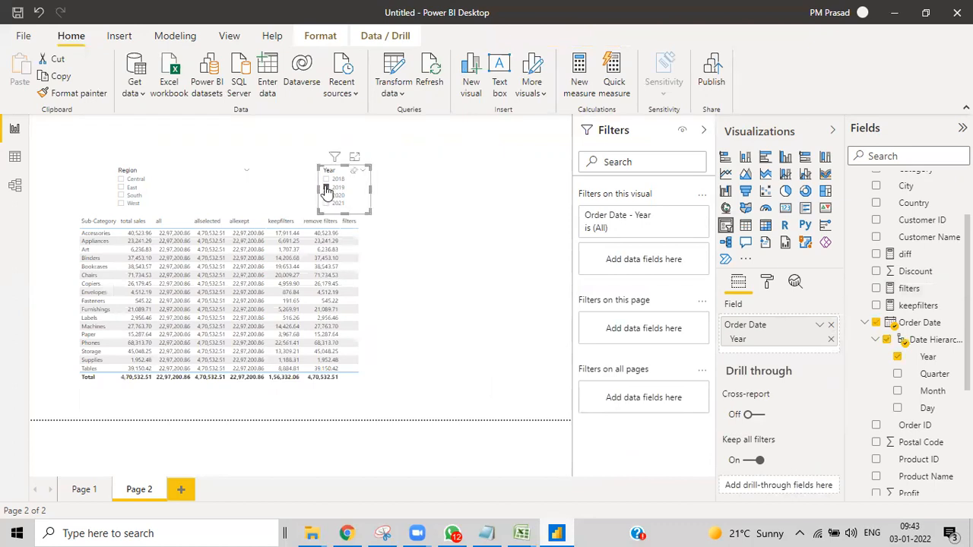
pyautogui.click(448, 193)
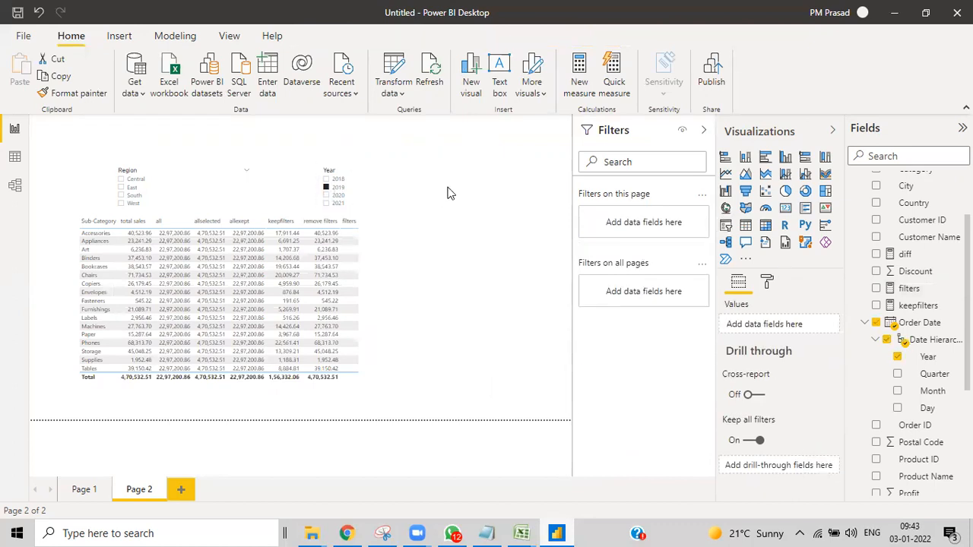
pyautogui.click(326, 187)
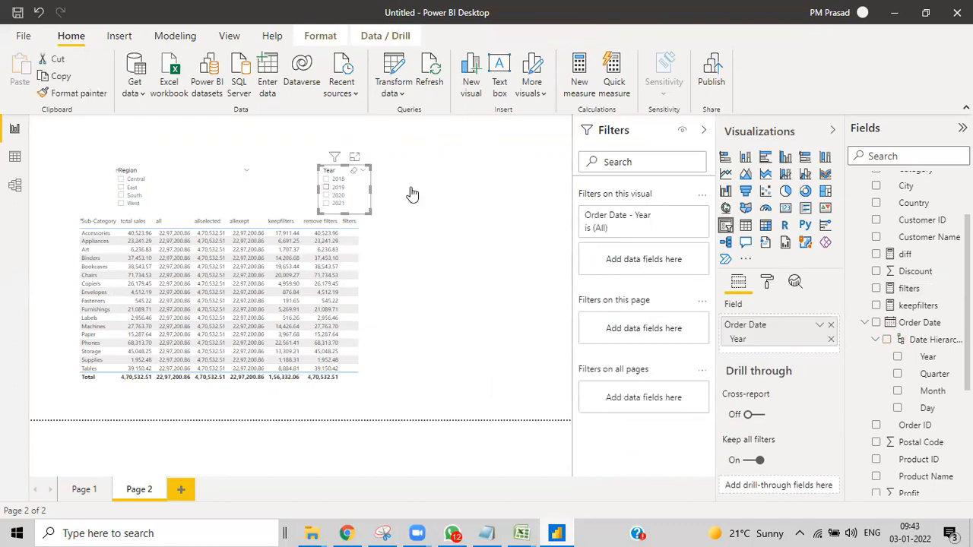
pyautogui.click(465, 181)
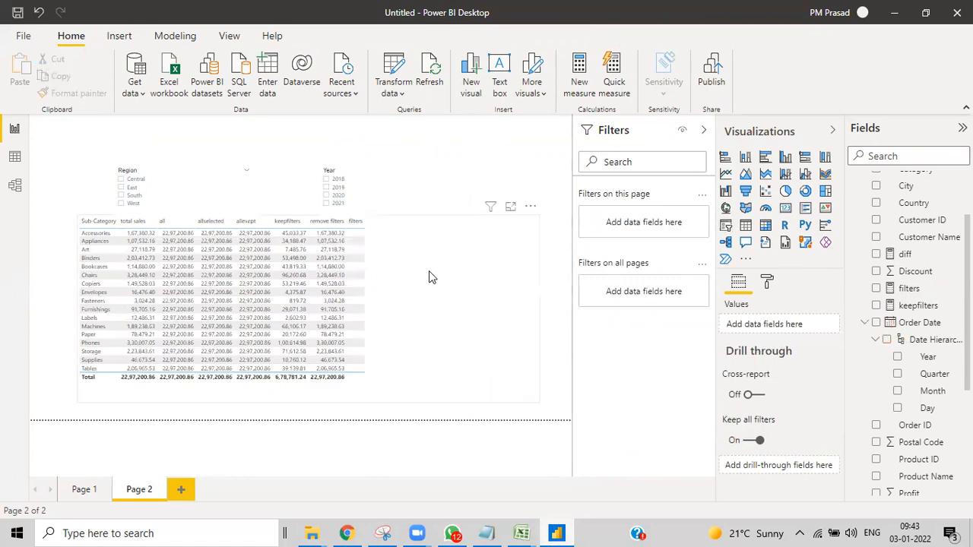
# Step: Open the filters measure's formula, set the year in its condition to 2018 and commit it
pyautogui.click(372, 253)
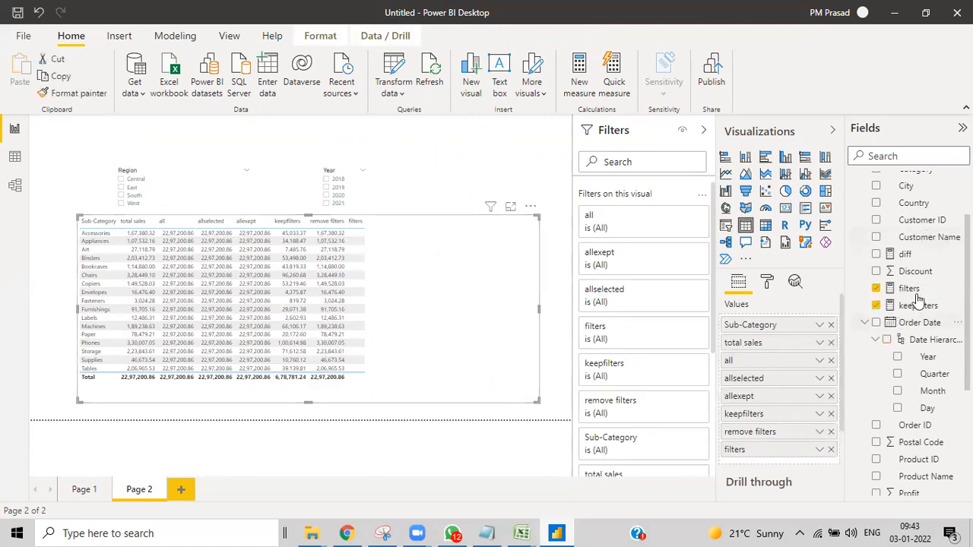
pyautogui.click(910, 289)
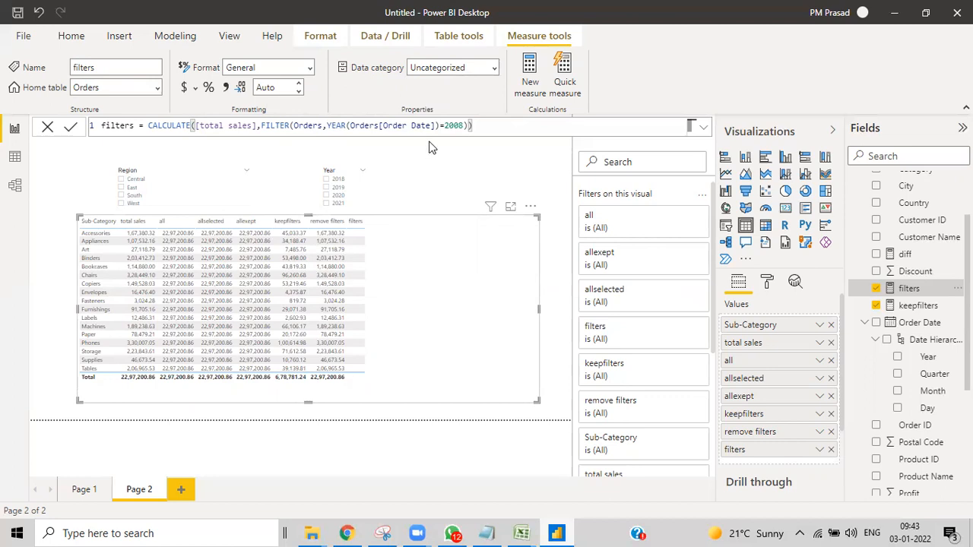
pyautogui.click(465, 127)
pyautogui.write('"')
pyautogui.press('BackSpace')
pyautogui.press('BackSpace')
pyautogui.press('BackSpace')
pyautogui.press('Return')
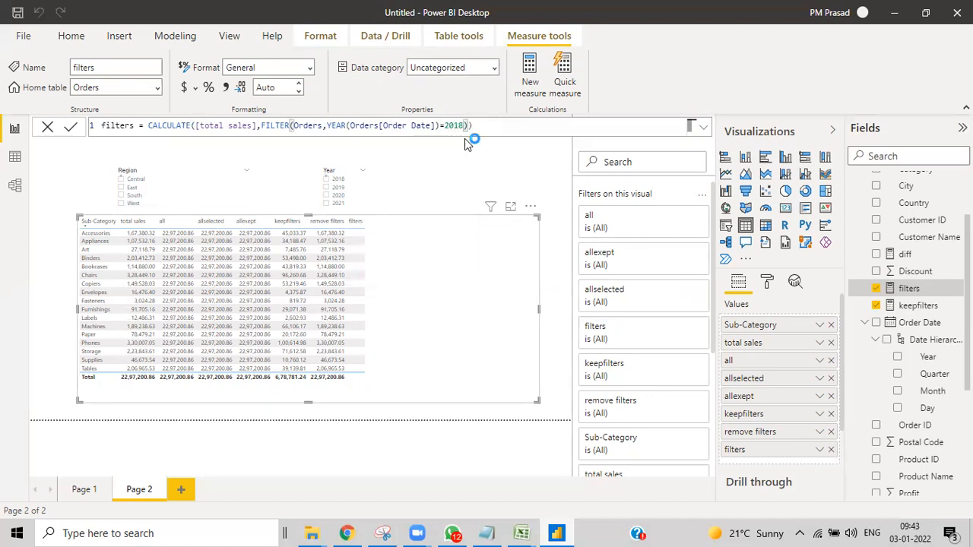
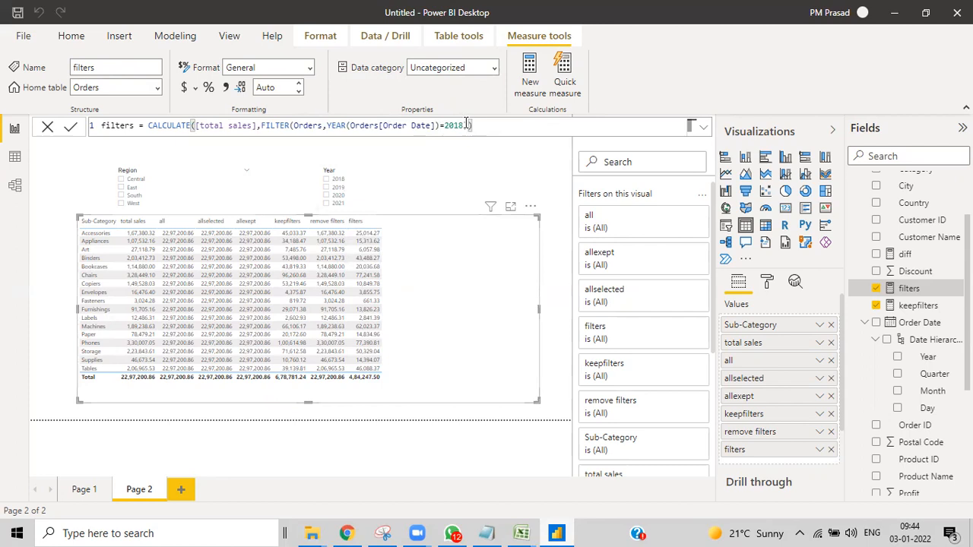
# Step: Change the filters measure's condition to YEAR(Orders[Order Date])<2020 and commit it
pyautogui.click(444, 127)
pyautogui.press('BackSpace')
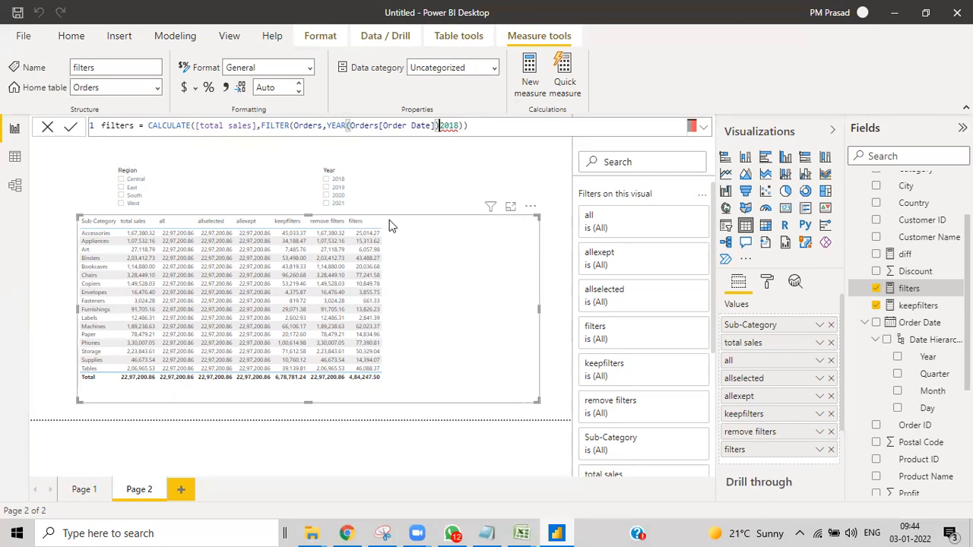
pyautogui.doubleClick(459, 129)
pyautogui.write('2020')
pyautogui.click(440, 125)
pyautogui.write('<')
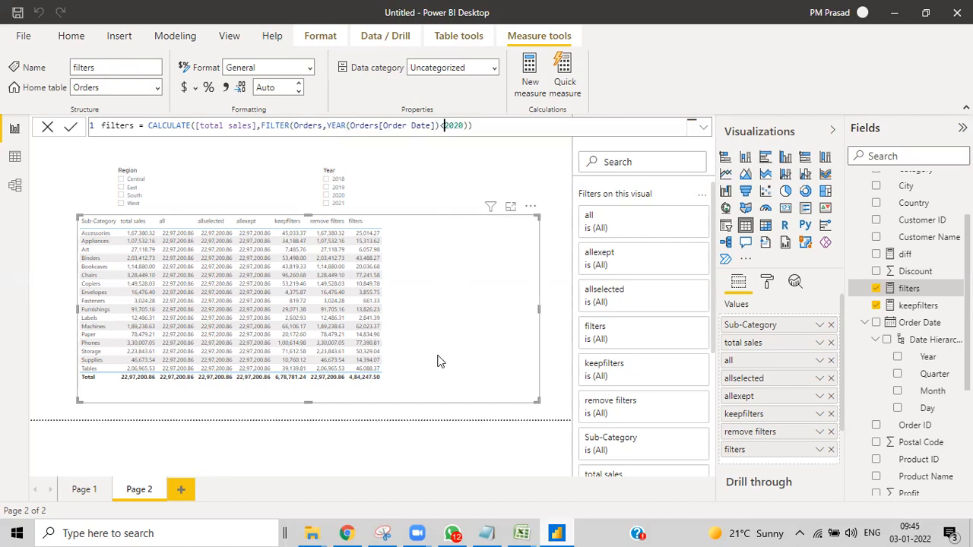
pyautogui.press('Return')
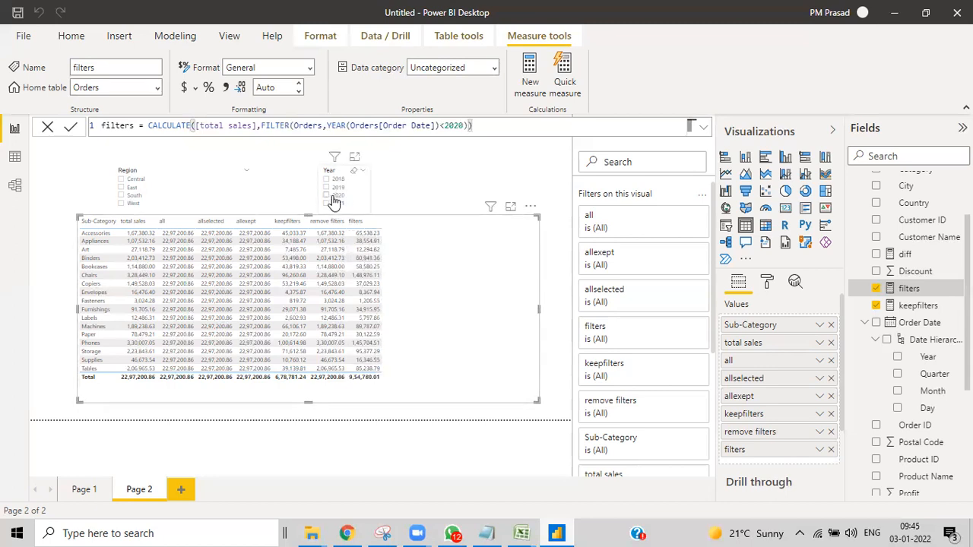
# Step: Set the upper year limit in the filters measure's condition to 2021 and commit the formula
pyautogui.click(443, 125)
pyautogui.hotkey('ctrl', 'shift', 'Right')
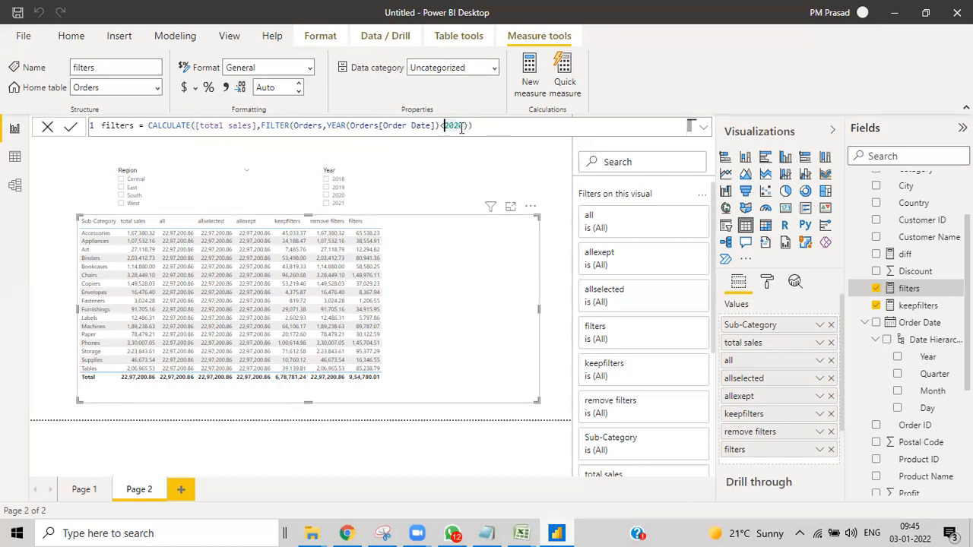
pyautogui.write('2021')
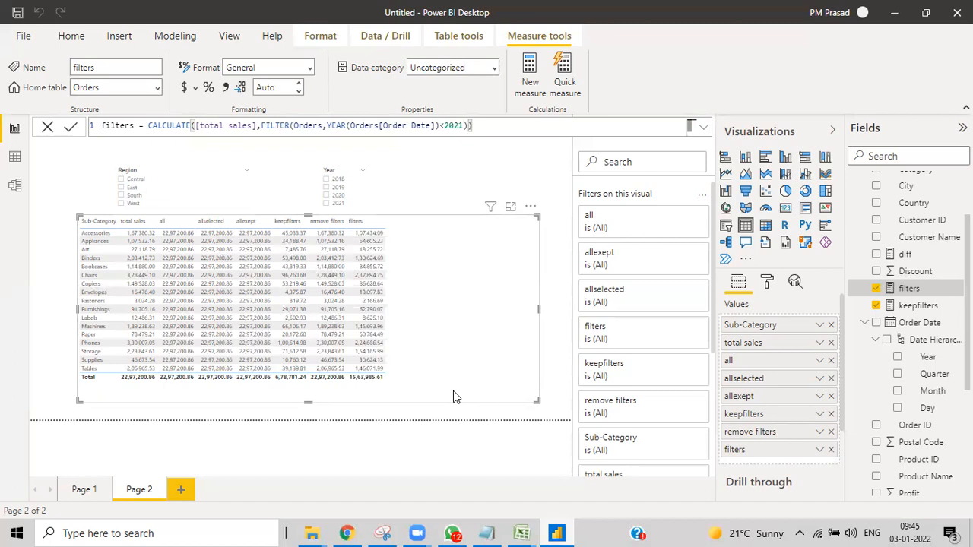
# Step: Remove the YEAR function and its parentheses from around Orders[Order Date] in the filters measure
pyautogui.click(353, 127)
pyautogui.press('BackSpace')
pyautogui.press('BackSpace')
pyautogui.press('BackSpace')
pyautogui.press('BackSpace')
pyautogui.press('BackSpace')
pyautogui.click(415, 125)
pyautogui.press('BackSpace')
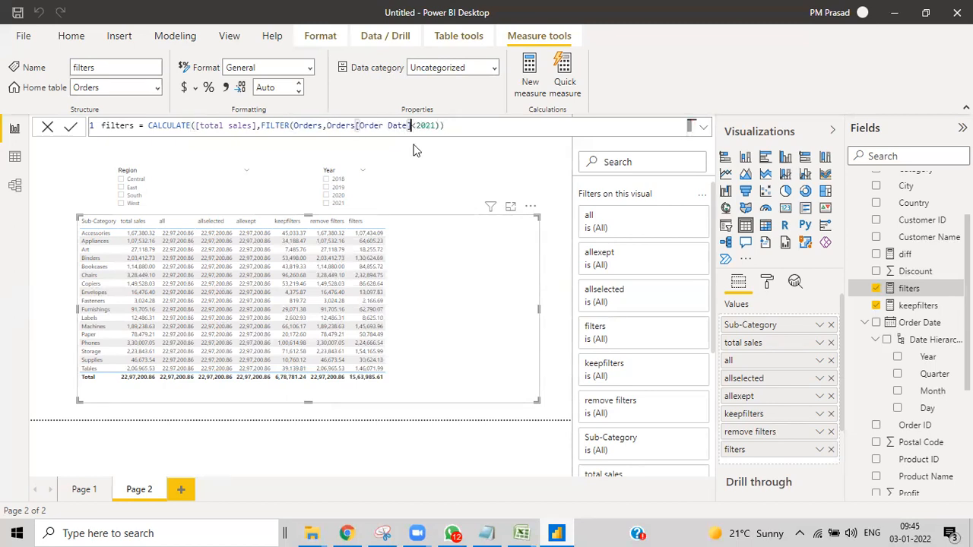
# Step: Re-enter the column reference as Orders[Order Date].[Year] ahead of <2021 and commit the filters measure
pyautogui.press('BackSpace')
pyautogui.press('BackSpace')
pyautogui.press('BackSpace')
pyautogui.press('BackSpace')
pyautogui.press('BackSpace')
pyautogui.press('BackSpace')
pyautogui.press('BackSpace')
pyautogui.press('BackSpace')
pyautogui.press('BackSpace')
pyautogui.press('BackSpace')
pyautogui.press('BackSpace')
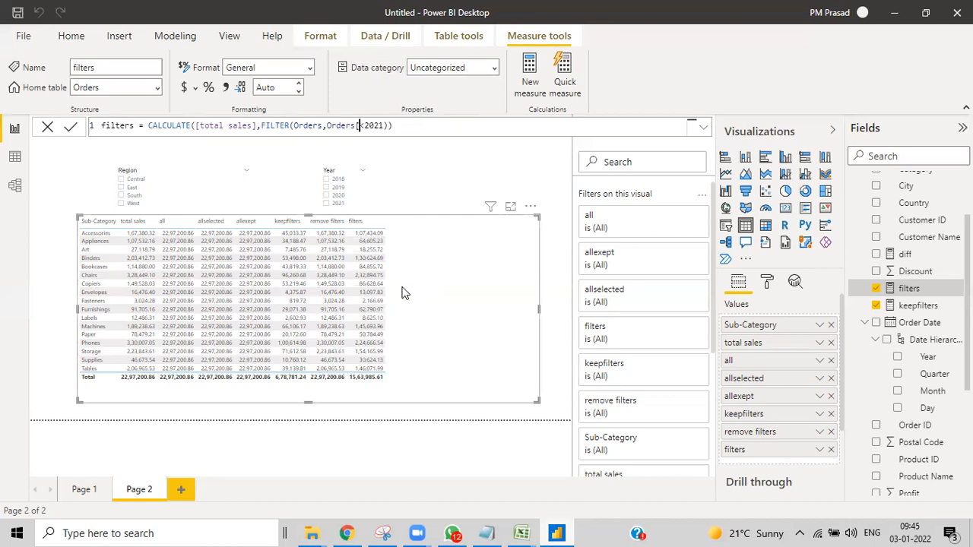
pyautogui.write('or')
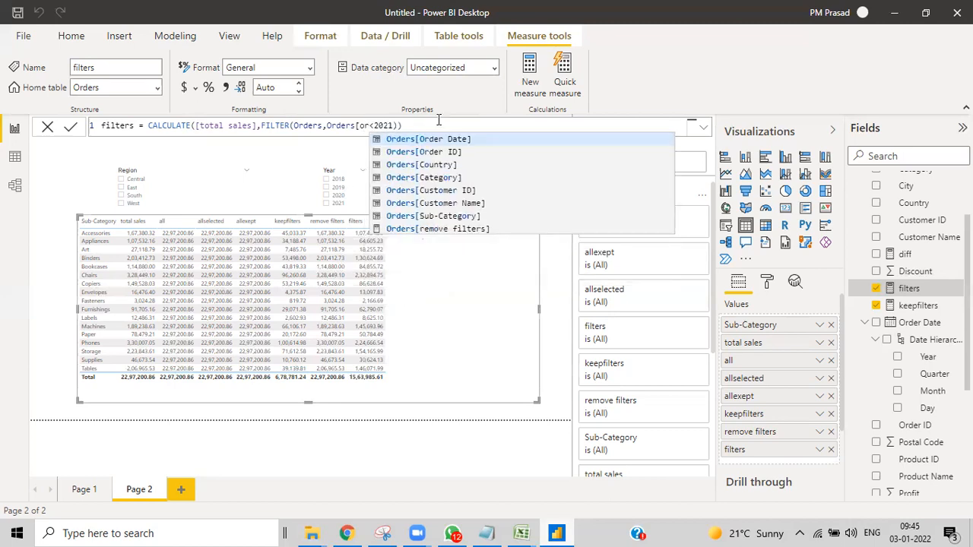
pyautogui.click(428, 139)
pyautogui.write('.')
pyautogui.click(448, 216)
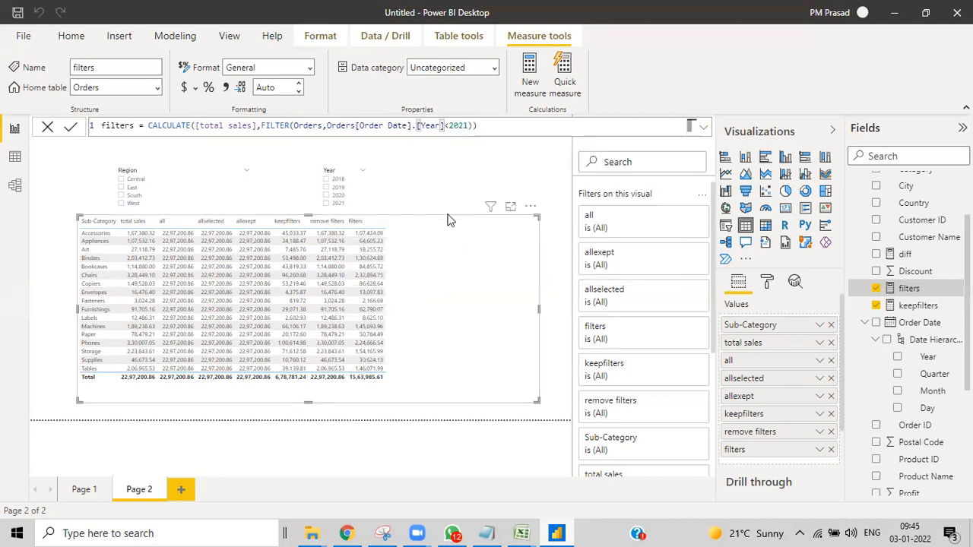
pyautogui.press('Return')
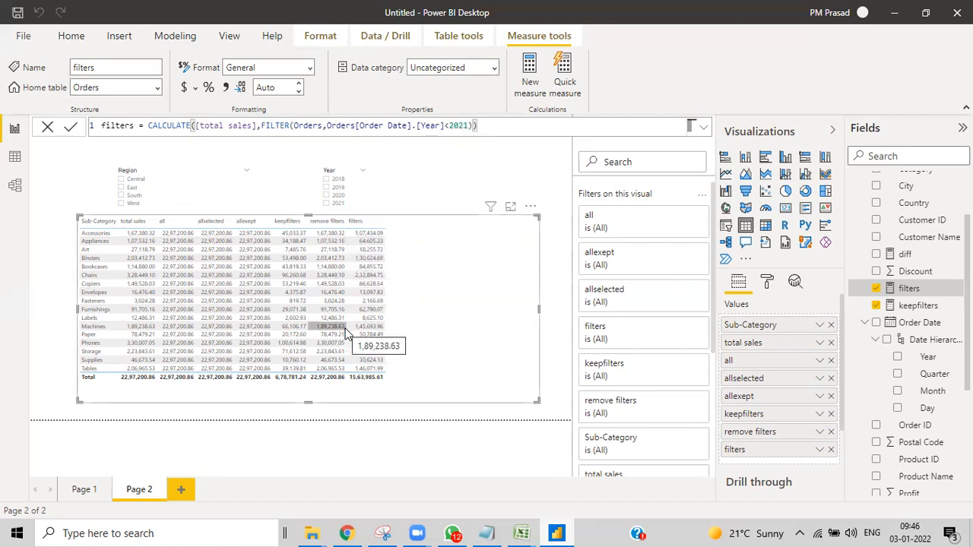
# Step: Highlight the FILTER expression in the filters measure's formula and narrow the sub-category table to fit its columns
pyautogui.click(327, 283)
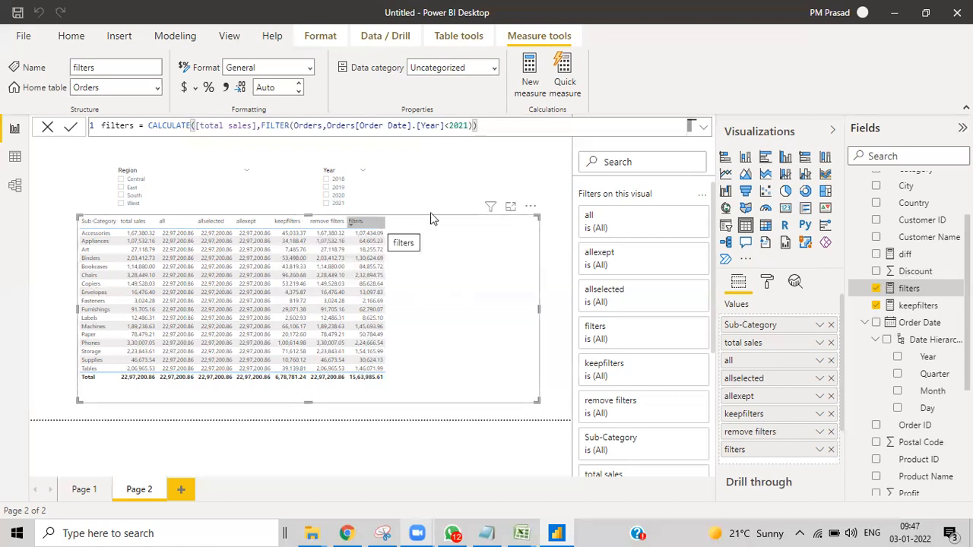
pyautogui.click(261, 127)
pyautogui.moveTo(395, 130); pyautogui.dragTo(468, 127)
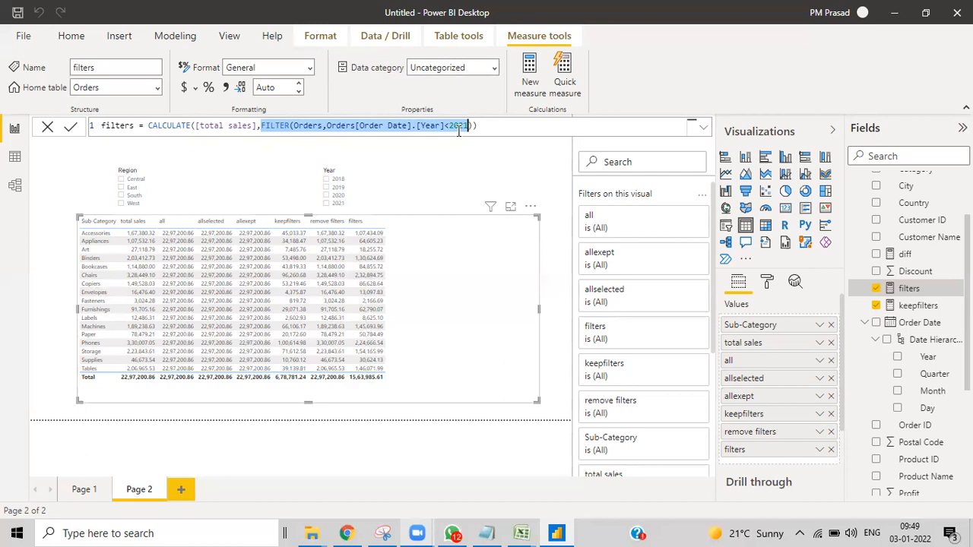
pyautogui.moveTo(539, 310); pyautogui.dragTo(403, 321)
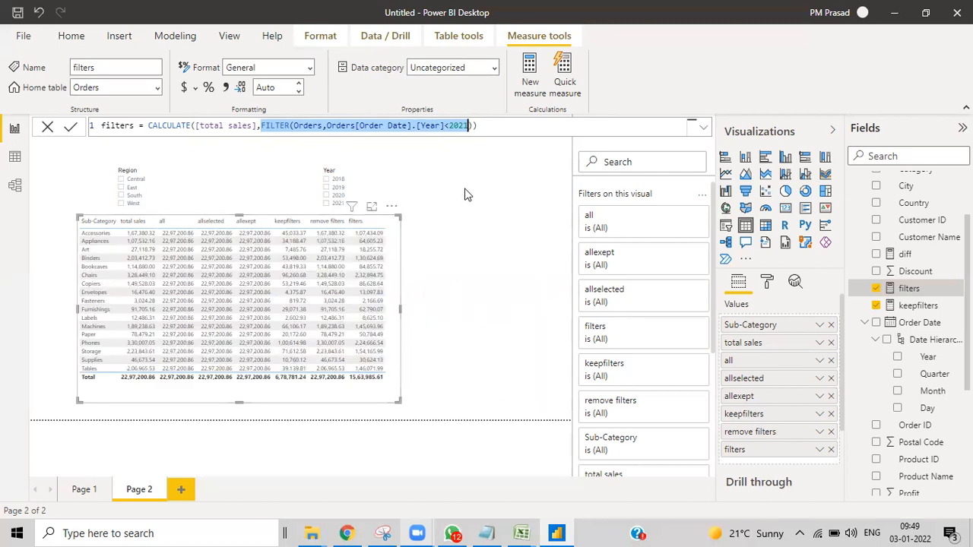
# Step: Remove the [Year] part from the Order Date reference in the filters measure's condition
pyautogui.click(442, 126)
pyautogui.press('BackSpace')
pyautogui.press('BackSpace')
pyautogui.press('BackSpace')
pyautogui.press('BackSpace')
pyautogui.press('BackSpace')
pyautogui.press('BackSpace')
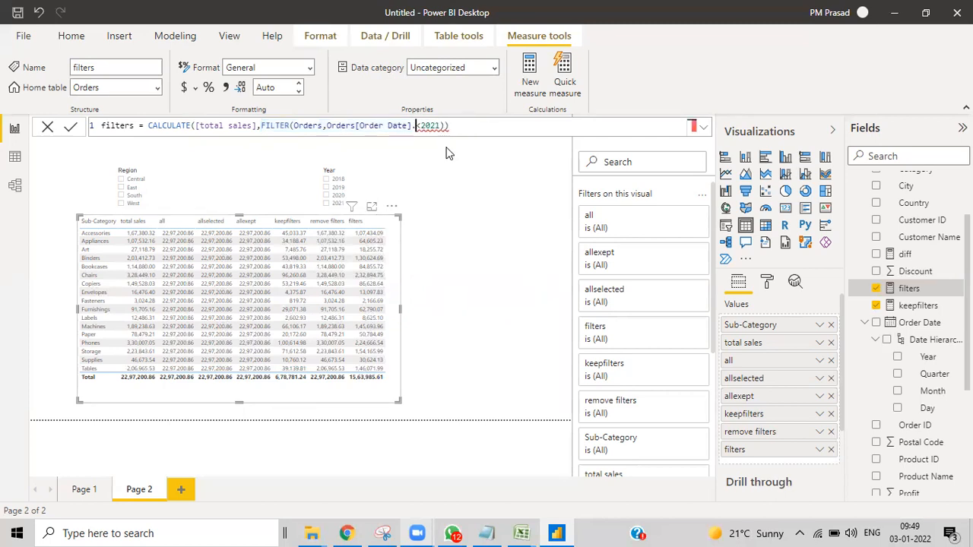
# Step: Re-enter the condition's column reference as Orders[Order Date].[Month] using the suggested column and date part
pyautogui.write('month')
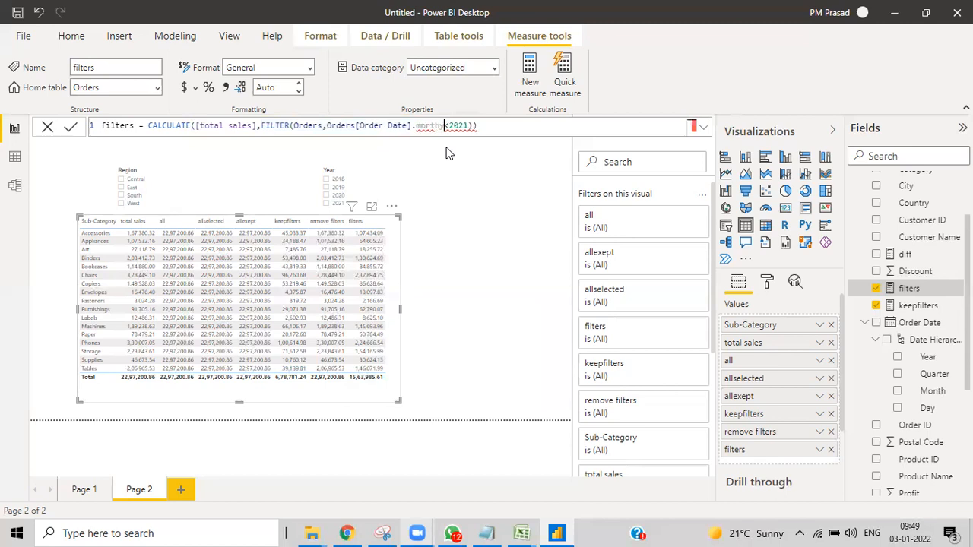
pyautogui.press('BackSpace')
pyautogui.press('BackSpace')
pyautogui.press('BackSpace')
pyautogui.press('BackSpace')
pyautogui.press('BackSpace')
pyautogui.press('BackSpace')
pyautogui.press('BackSpace')
pyautogui.press('BackSpace')
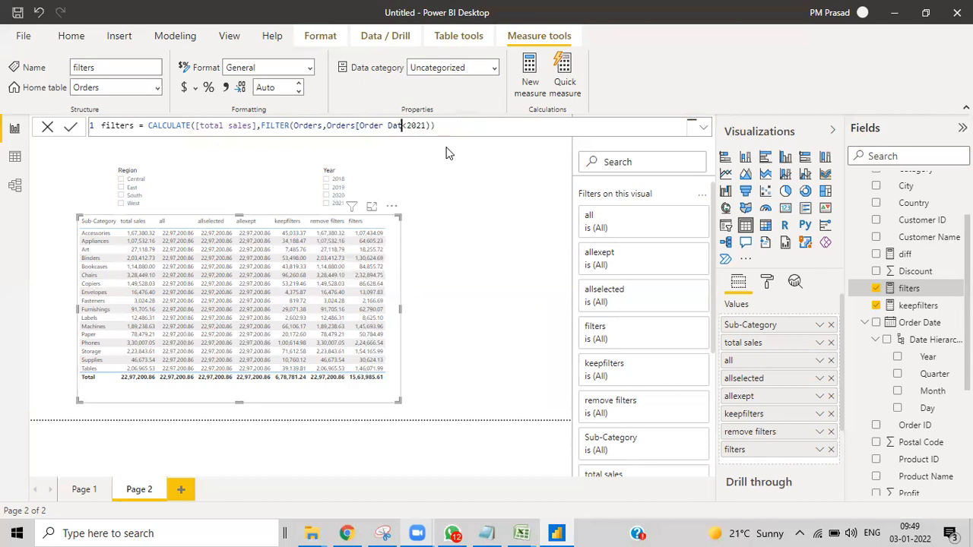
pyautogui.write('e')
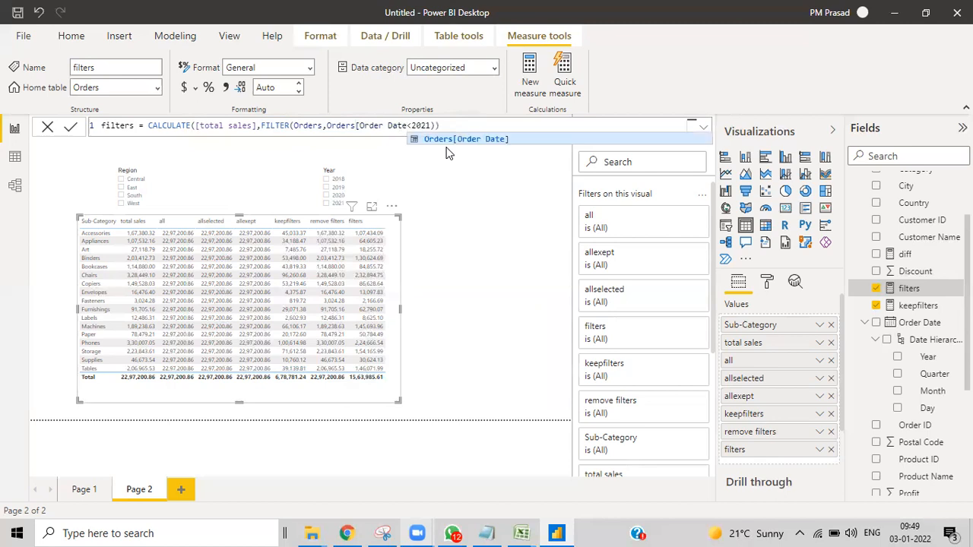
pyautogui.click(446, 142)
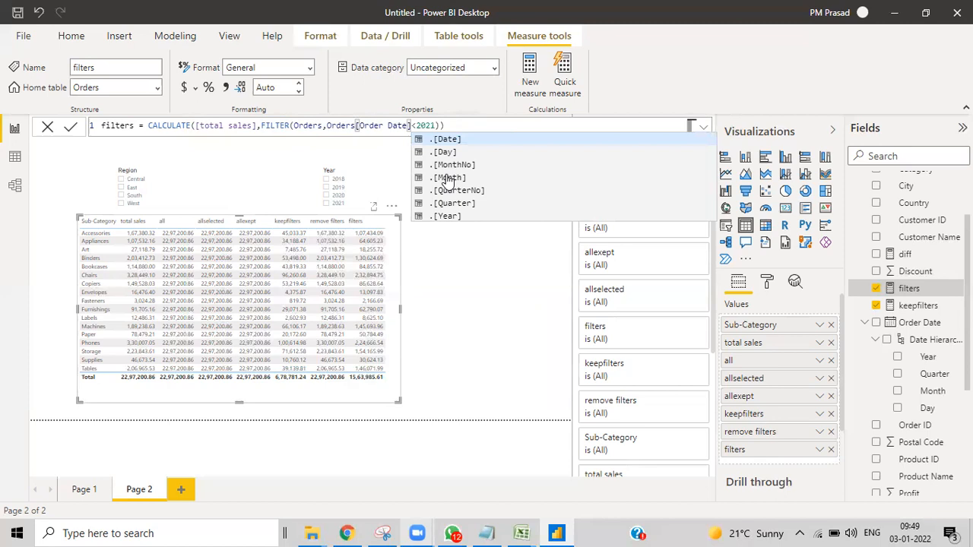
pyautogui.click(445, 179)
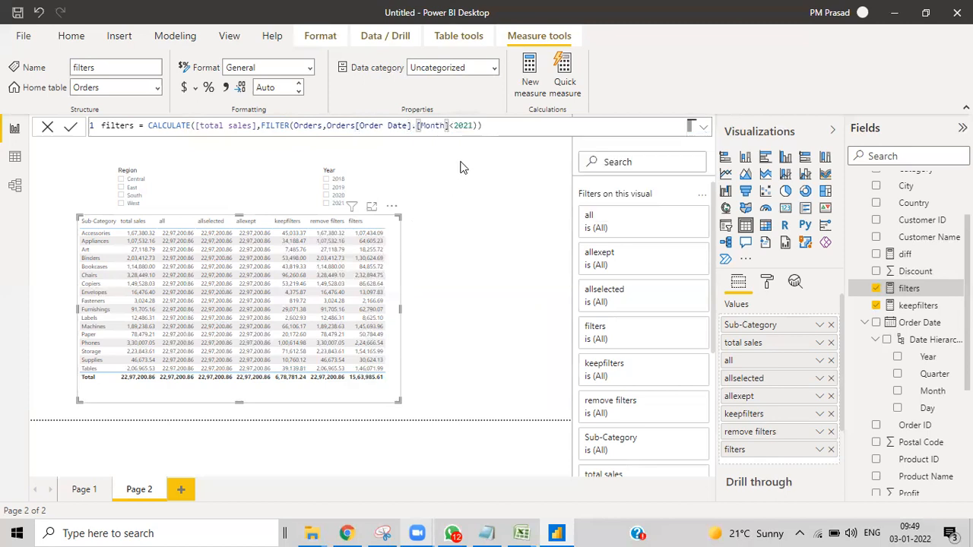
# Step: Try to replace 2021 with january as the value compared with the month in the filters measure's condition
pyautogui.press('BackSpace')
pyautogui.press('BackSpace')
pyautogui.press('BackSpace')
pyautogui.press('BackSpace')
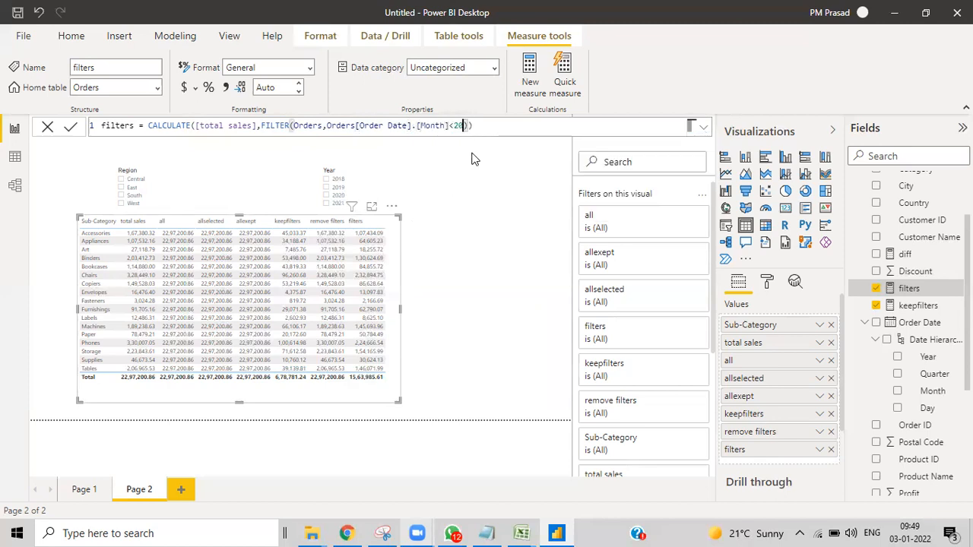
pyautogui.write('januart')
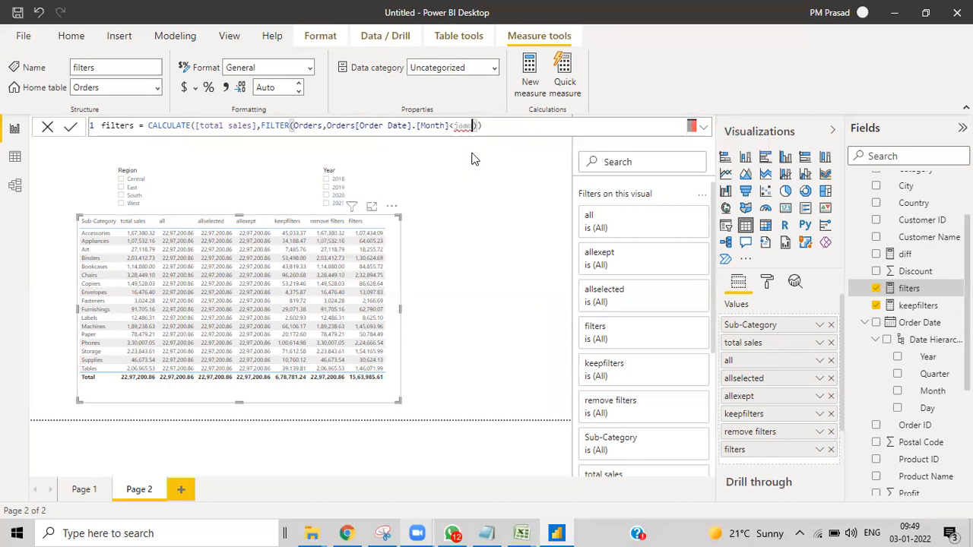
pyautogui.press('BackSpace')
pyautogui.press('BackSpace')
pyautogui.press('BackSpace')
pyautogui.press('BackSpace')
pyautogui.press('BackSpace')
pyautogui.press('BackSpace')
pyautogui.press('BackSpace')
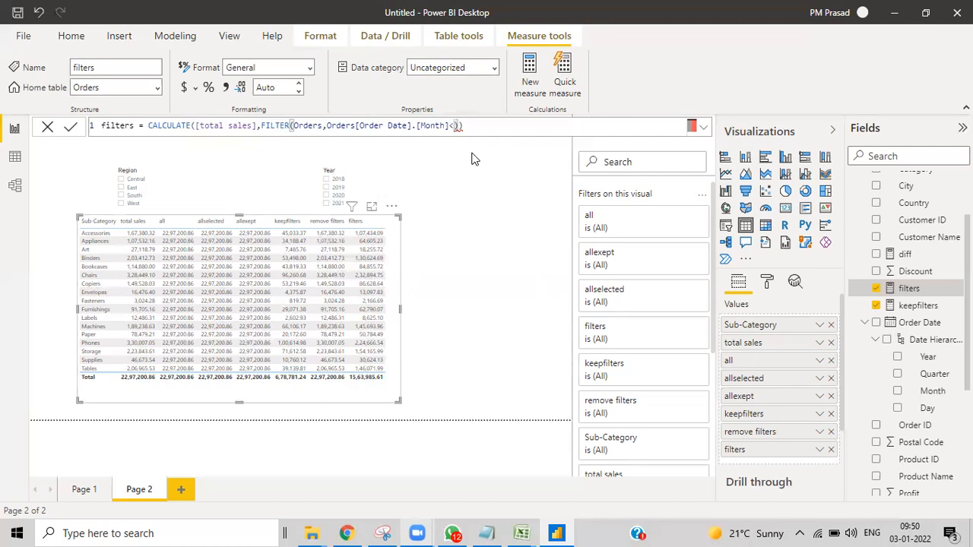
# Step: Remove the [Month] part and the less-than sign from the Order Date reference in the filters measure
pyautogui.press('BackSpace')
pyautogui.press('BackSpace')
pyautogui.press('BackSpace')
pyautogui.press('BackSpace')
pyautogui.press('BackSpace')
pyautogui.press('BackSpace')
pyautogui.press('BackSpace')
pyautogui.press('BackSpace')
pyautogui.press('BackSpace')
pyautogui.press('BackSpace')
pyautogui.write('e')
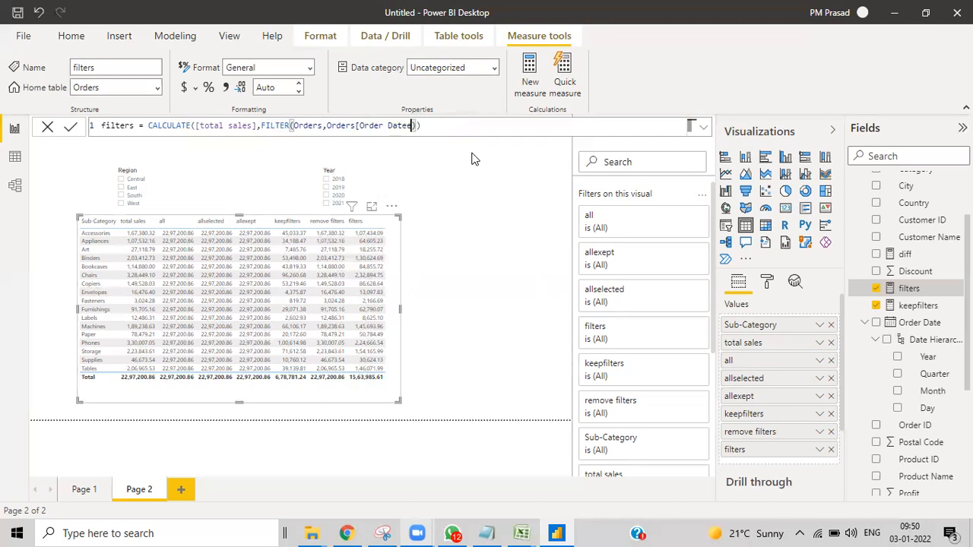
# Step: Re-enter the condition's column reference as Orders[Order Date].[Year] using the suggested column and date part
pyautogui.press('BackSpace')
pyautogui.press('BackSpace')
pyautogui.write('e')
pyautogui.click(467, 138)
pyautogui.press('BackSpace')
pyautogui.press('BackSpace')
pyautogui.write('e')
pyautogui.click(424, 139)
pyautogui.write('.')
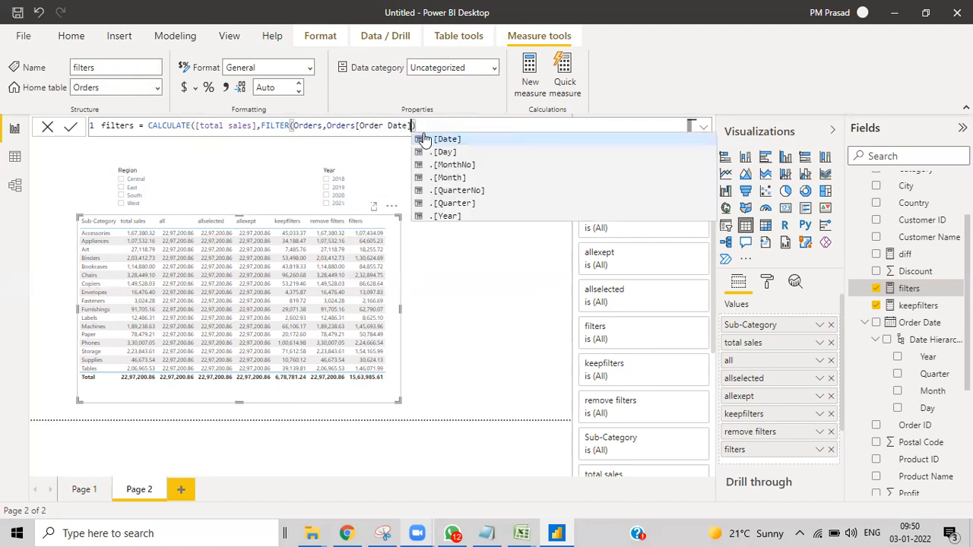
pyautogui.click(435, 217)
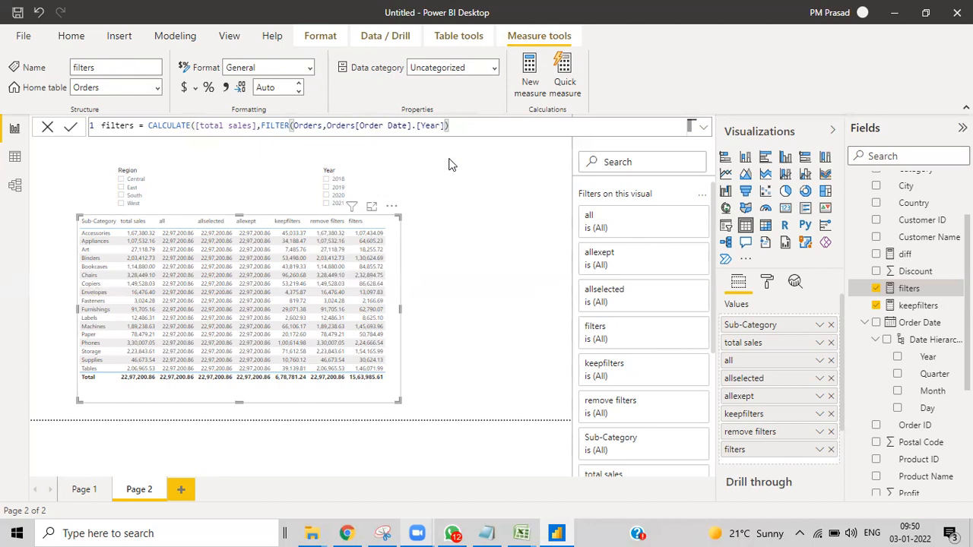
# Step: Complete the year condition with <2020, close both parentheses and commit the filters measure
pyautogui.write('<2020')
pyautogui.press('Return')
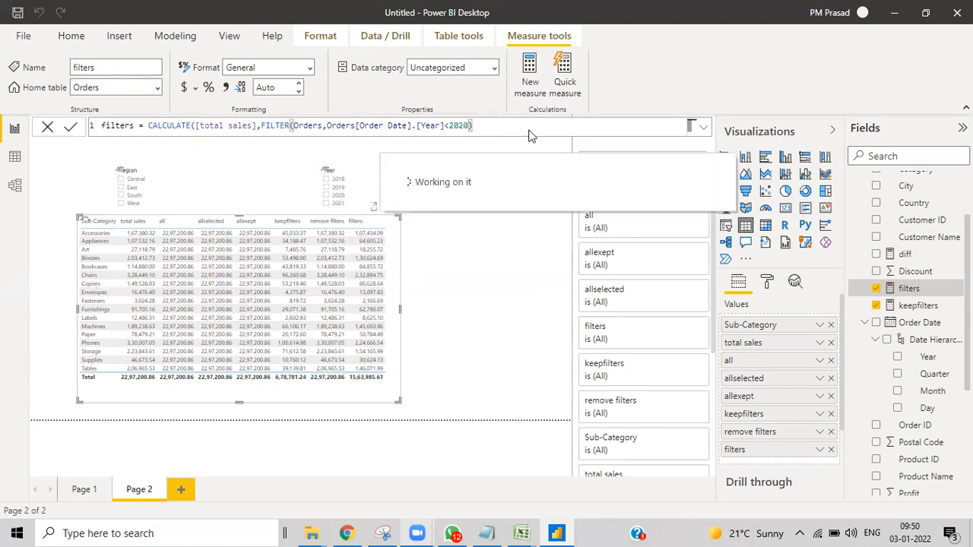
pyautogui.write(')')
pyautogui.press('Return')
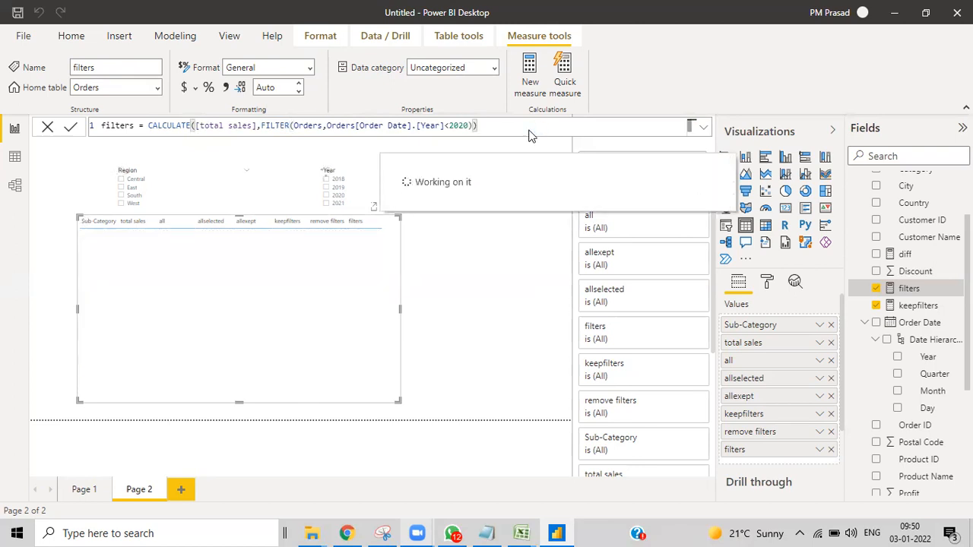
# Step: Create a new measure in the Orders table and name it selectedvalue
pyautogui.scroll(3, 893, 240)
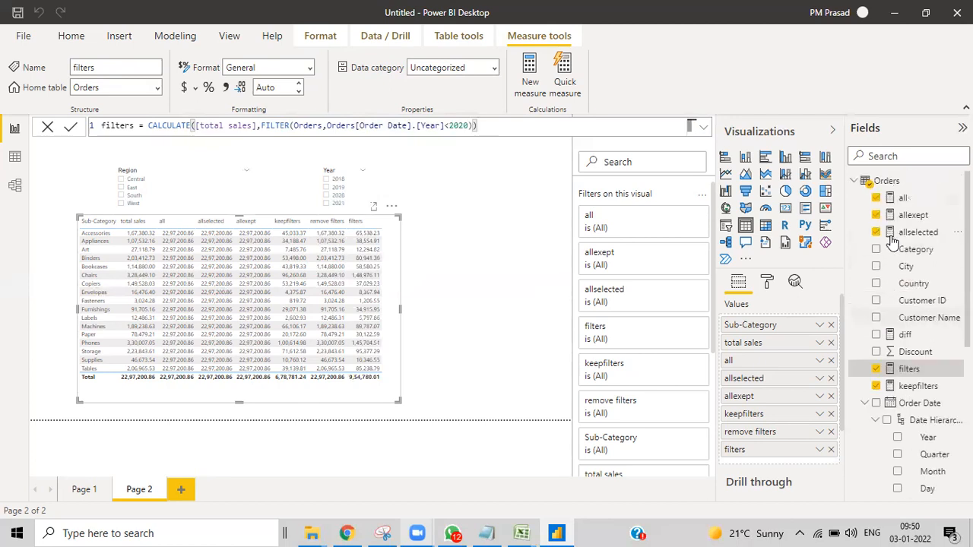
pyautogui.rightClick(880, 181)
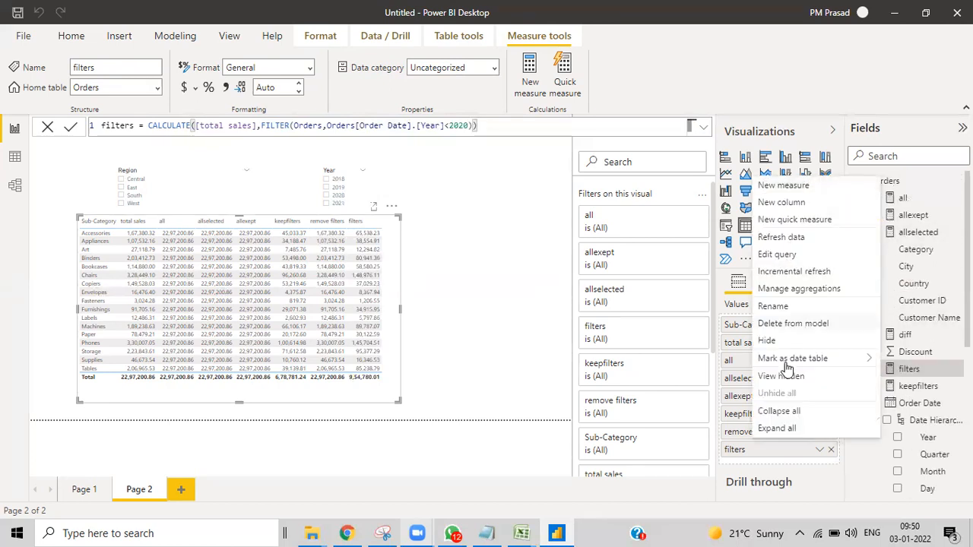
pyautogui.click(783, 186)
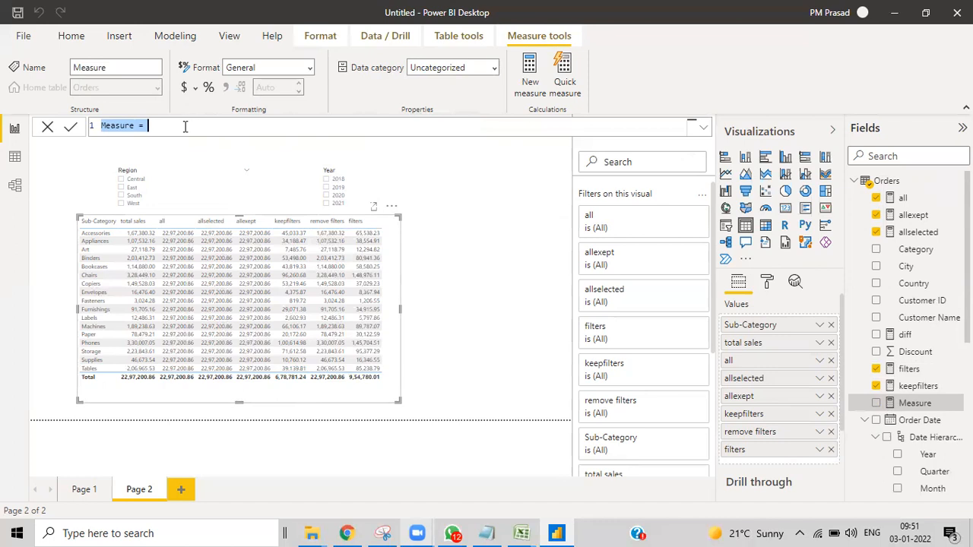
pyautogui.write('se')
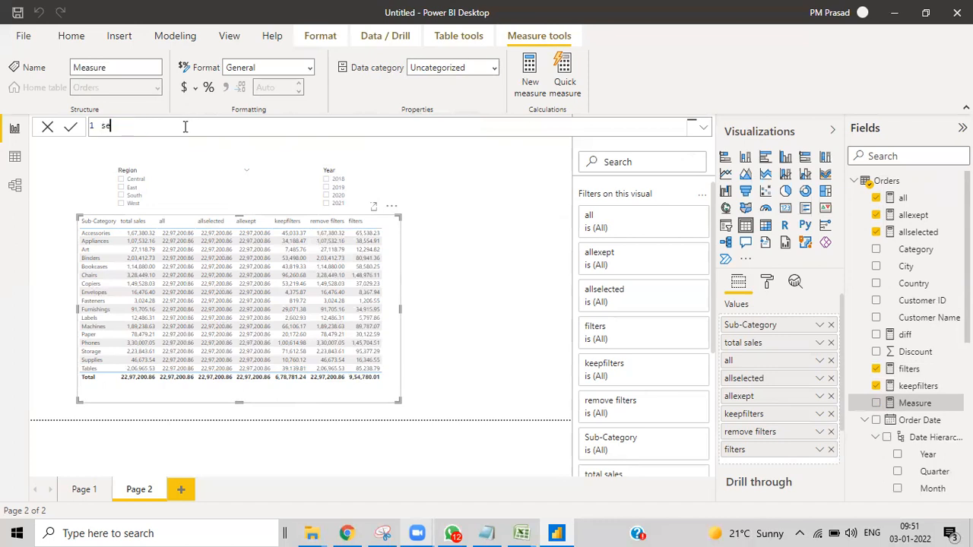
pyautogui.write('lewctedvalue')
pyautogui.click(125, 126)
pyautogui.press('BackSpace')
pyautogui.click(162, 125)
# Step: Define the new measure as SELECTEDVALUE(Orders[Region]) and commit it
pyautogui.write('=sel')
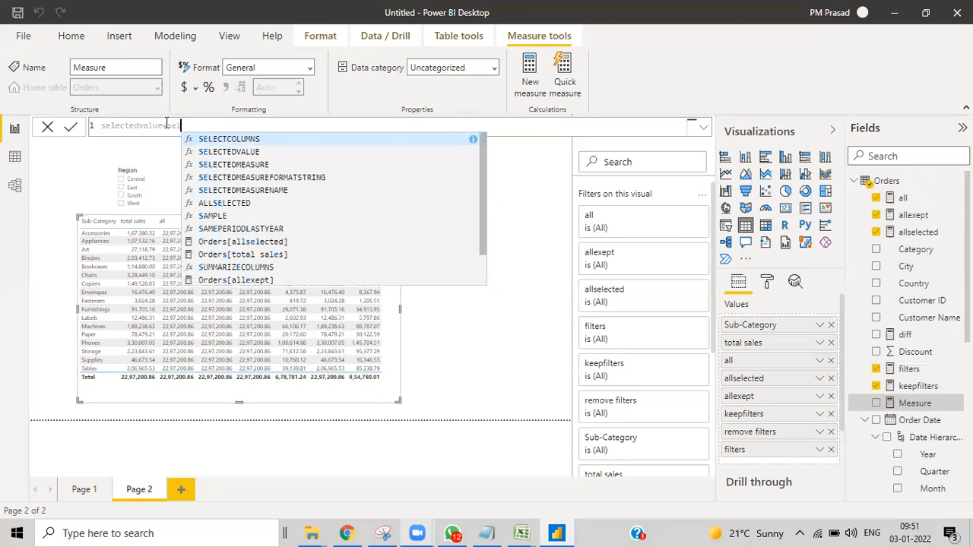
pyautogui.write('ected')
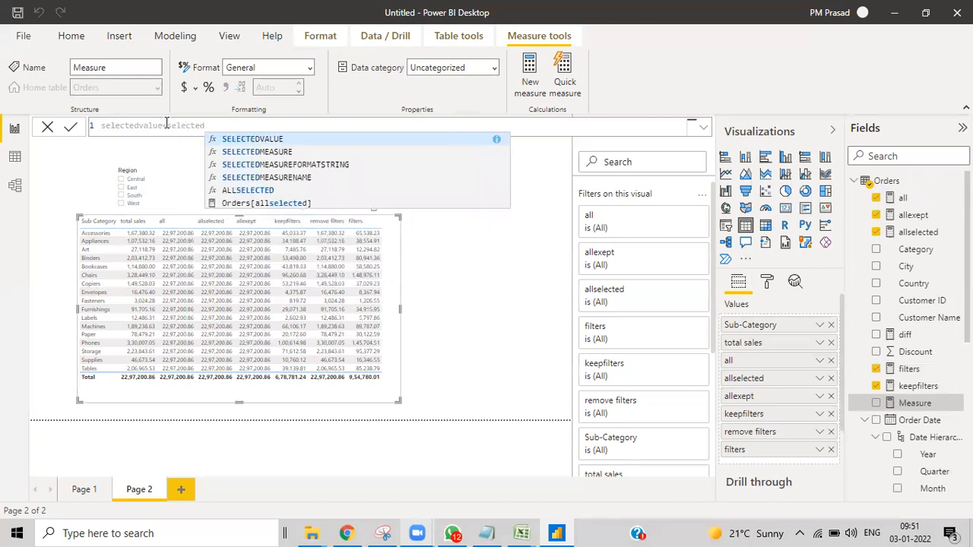
pyautogui.click(240, 139)
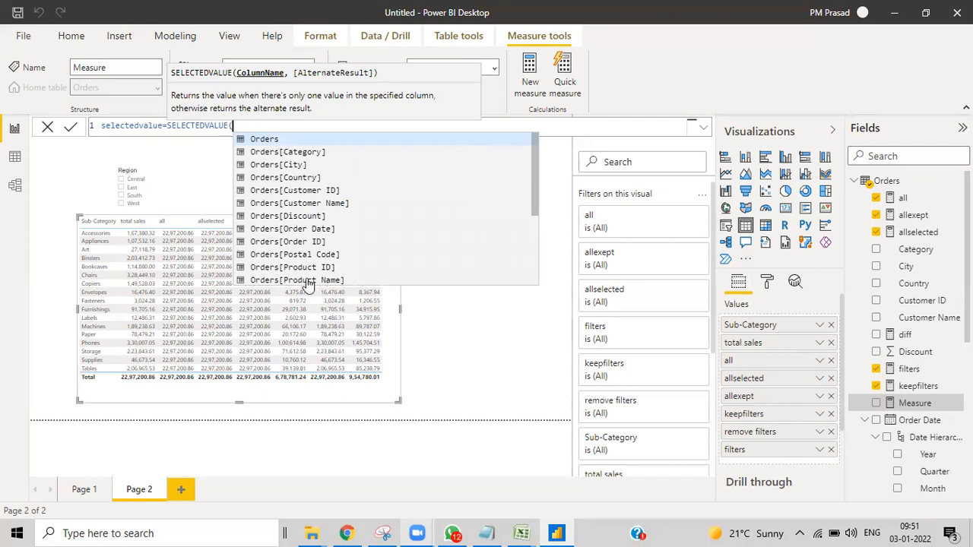
pyautogui.scroll(-3, 304, 254)
pyautogui.doubleClick(292, 191)
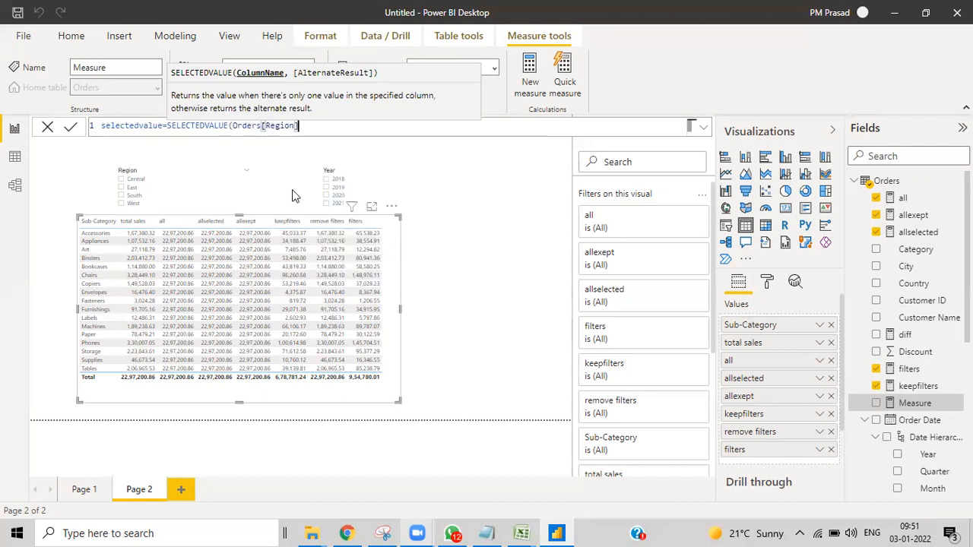
pyautogui.write(')')
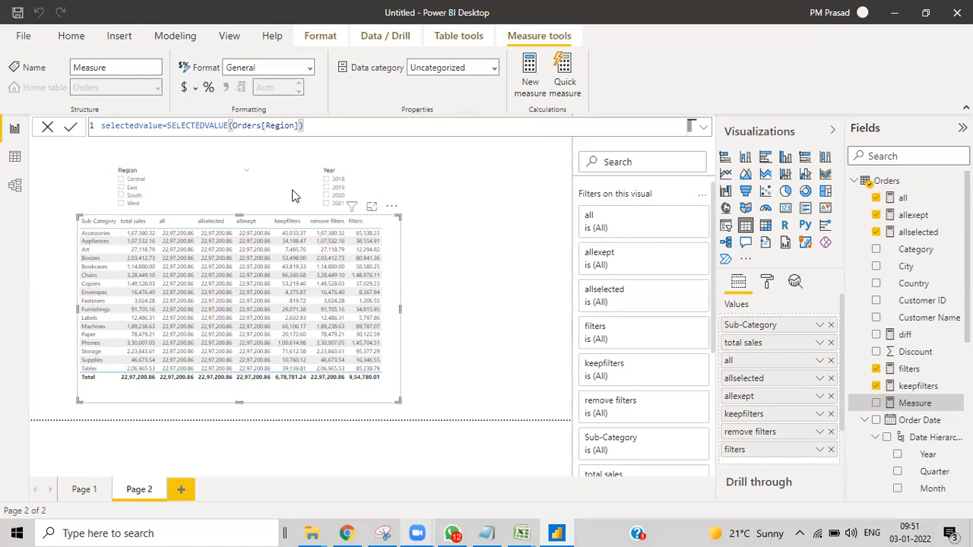
pyautogui.press('Return')
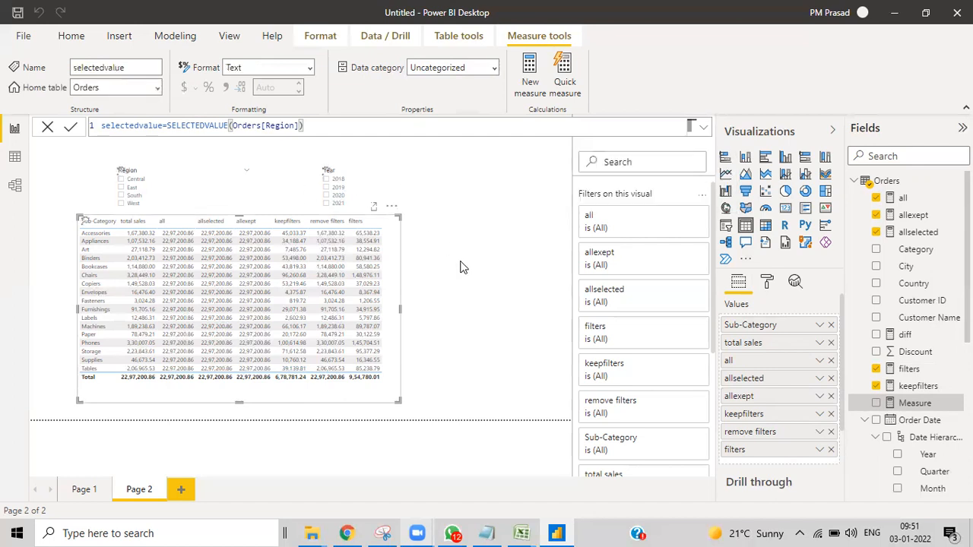
# Step: Add an empty card visual to Page 2 and place it beside the Year slicer
pyautogui.click(476, 195)
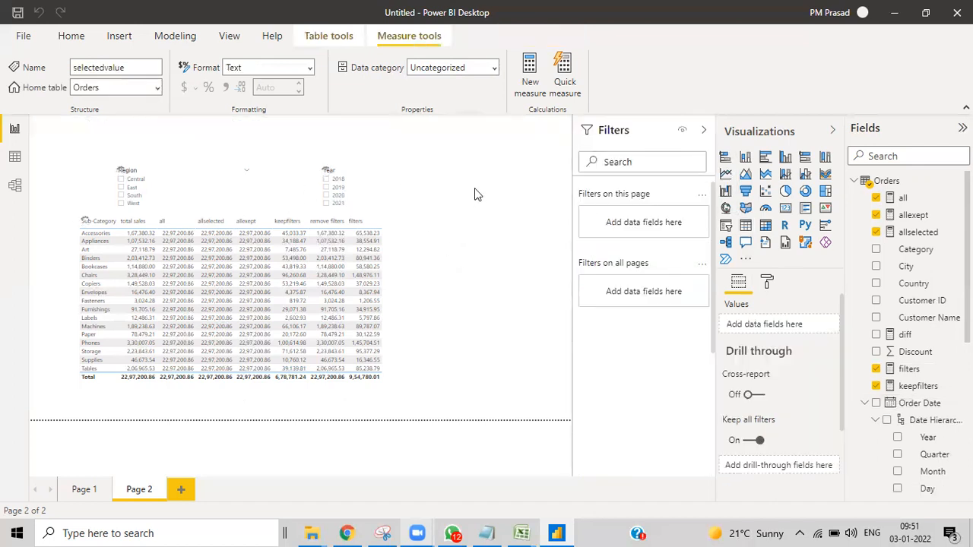
pyautogui.click(785, 208)
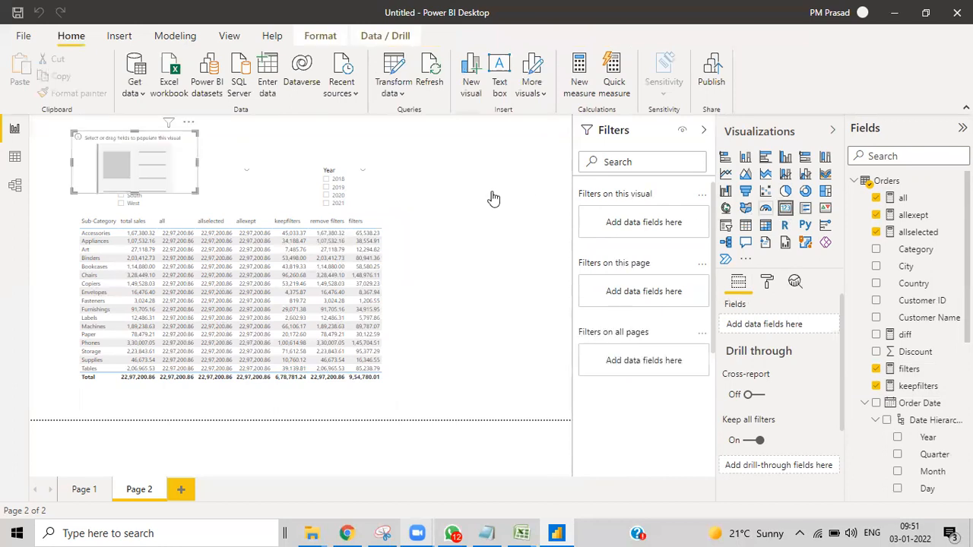
pyautogui.moveTo(152, 179); pyautogui.dragTo(483, 183)
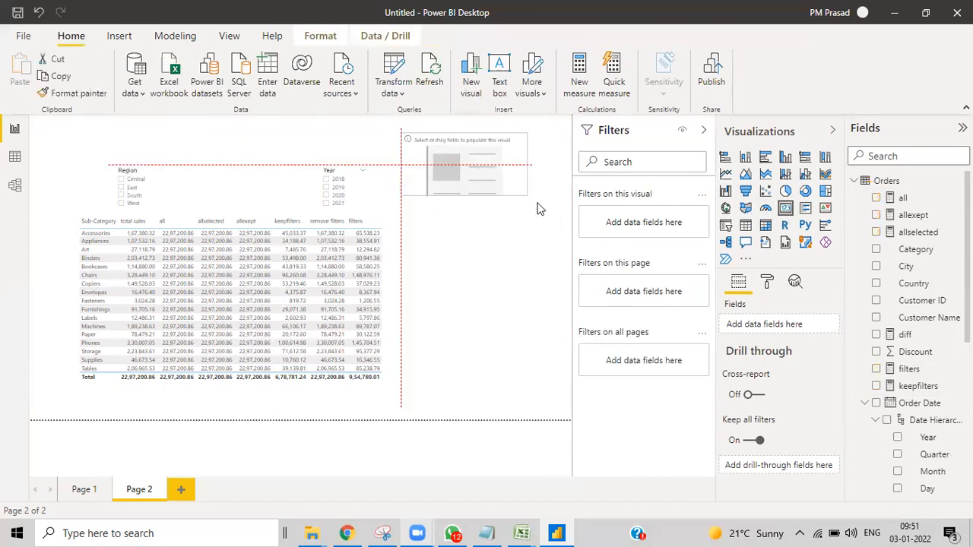
# Step: Try the Region field on the card, view its summarization options and remove the field again
pyautogui.scroll(-6, 950, 393)
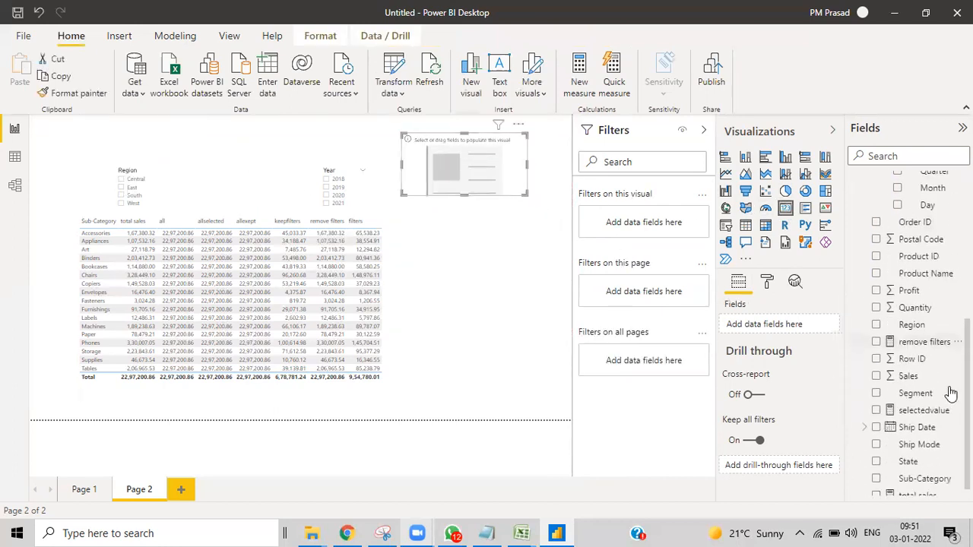
pyautogui.moveTo(916, 316); pyautogui.dragTo(478, 161)
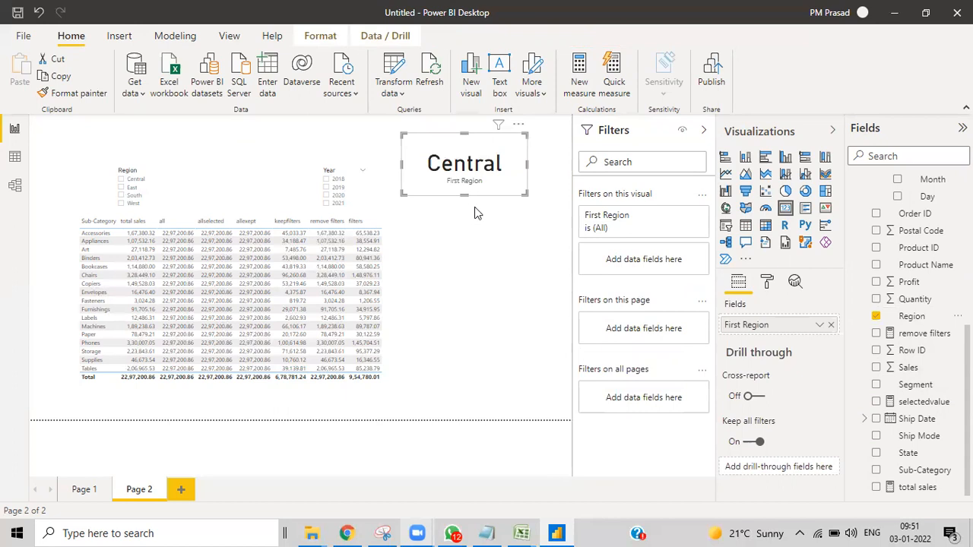
pyautogui.click(823, 326)
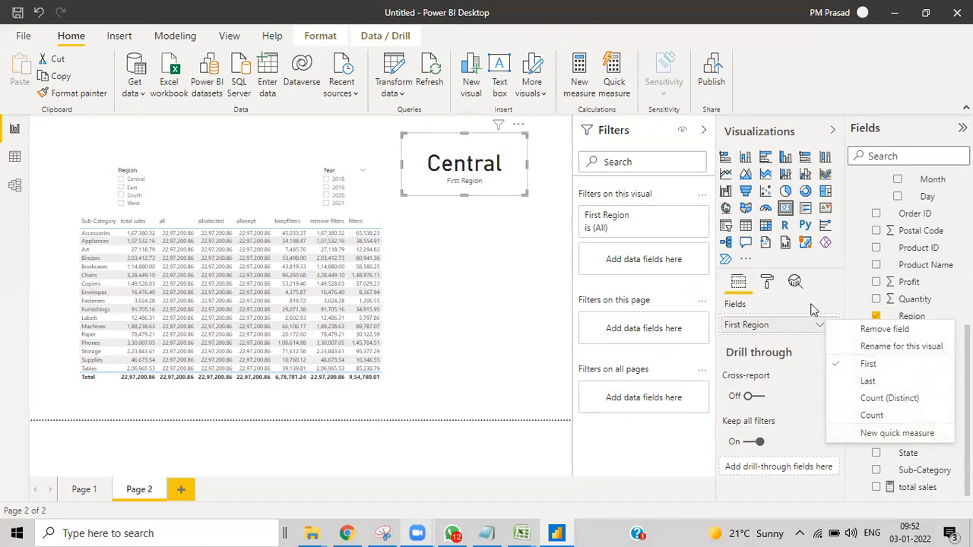
pyautogui.click(820, 325)
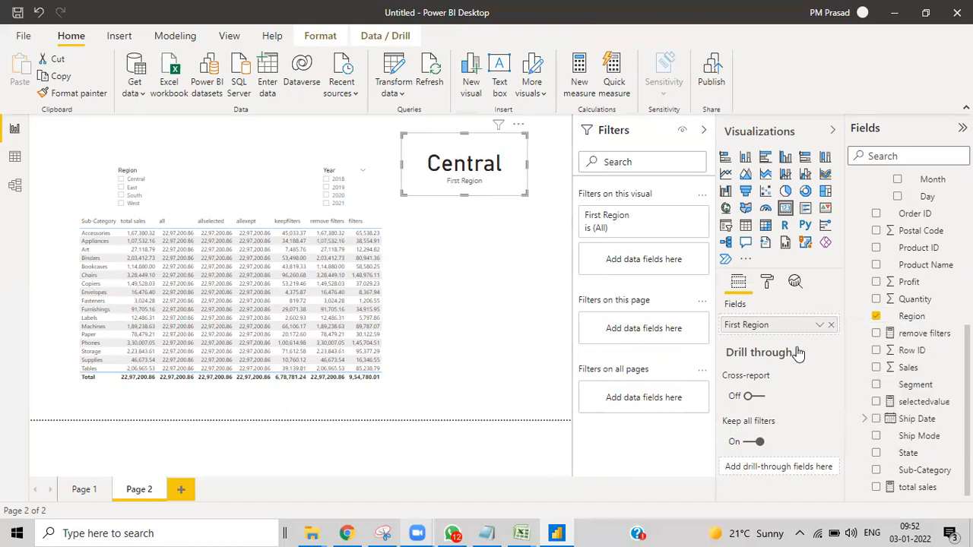
pyautogui.click(831, 325)
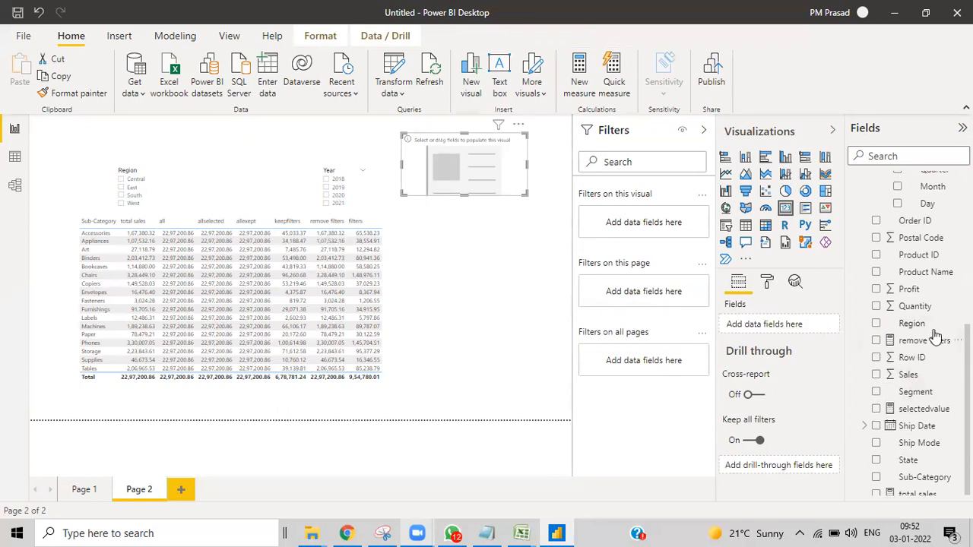
# Step: Add the selectedvalue measure to the empty card
pyautogui.scroll(5, 935, 337)
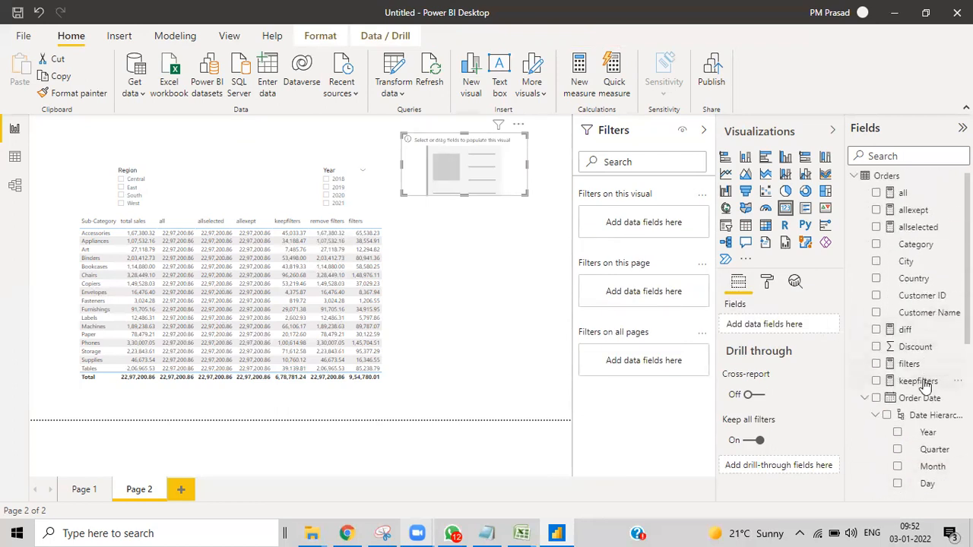
pyautogui.scroll(-5, 926, 384)
pyautogui.moveTo(834, 363); pyautogui.dragTo(790, 329)
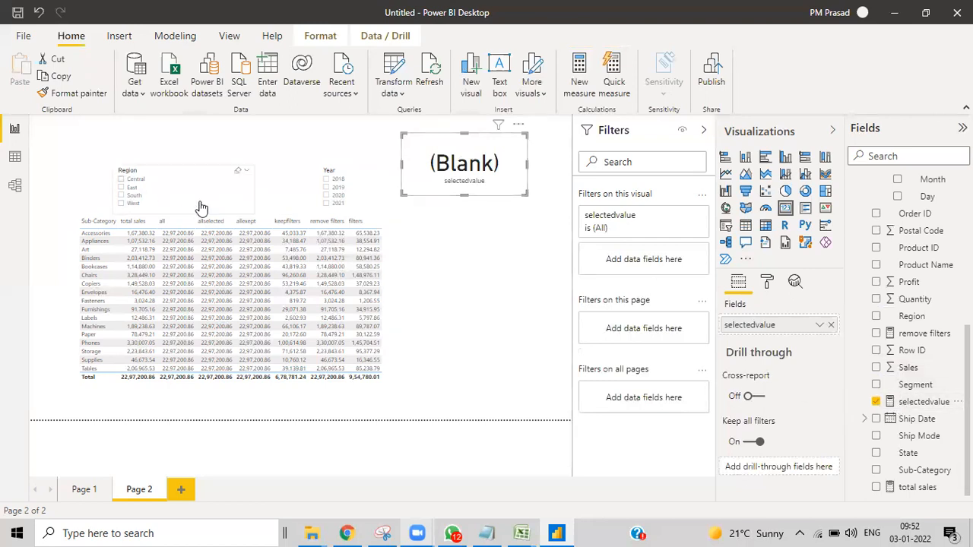
# Step: Filter the page by Central, East, South and West in turn with the Region slicer to check the card
pyautogui.click(121, 180)
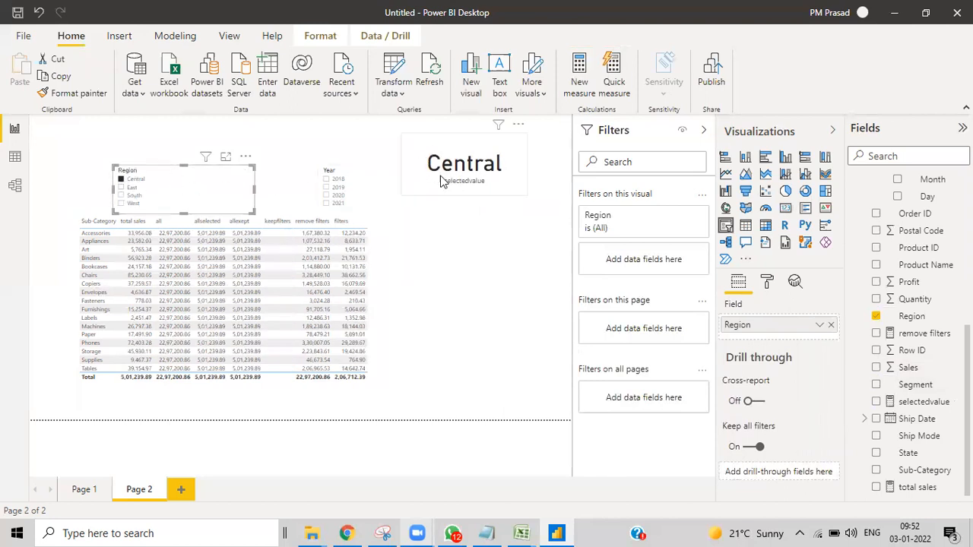
pyautogui.click(124, 189)
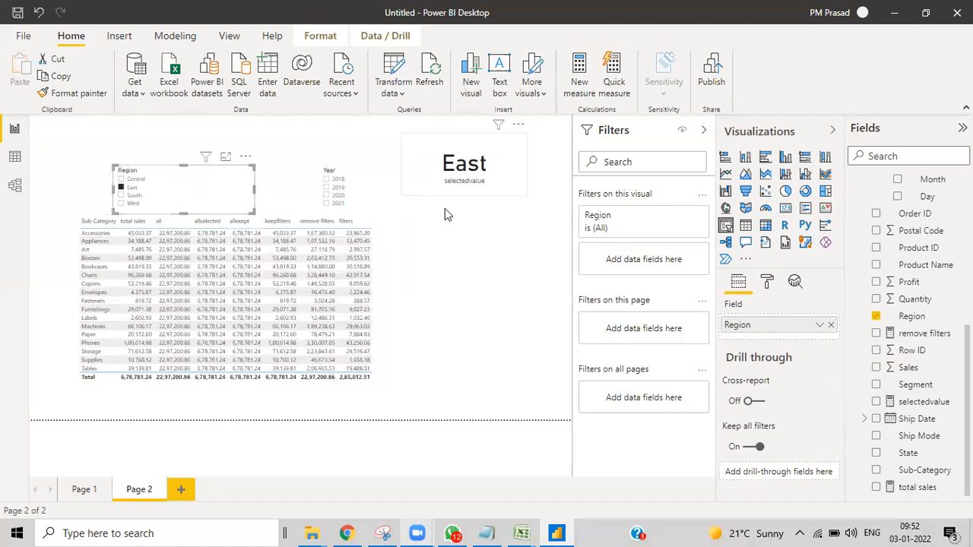
pyautogui.click(121, 196)
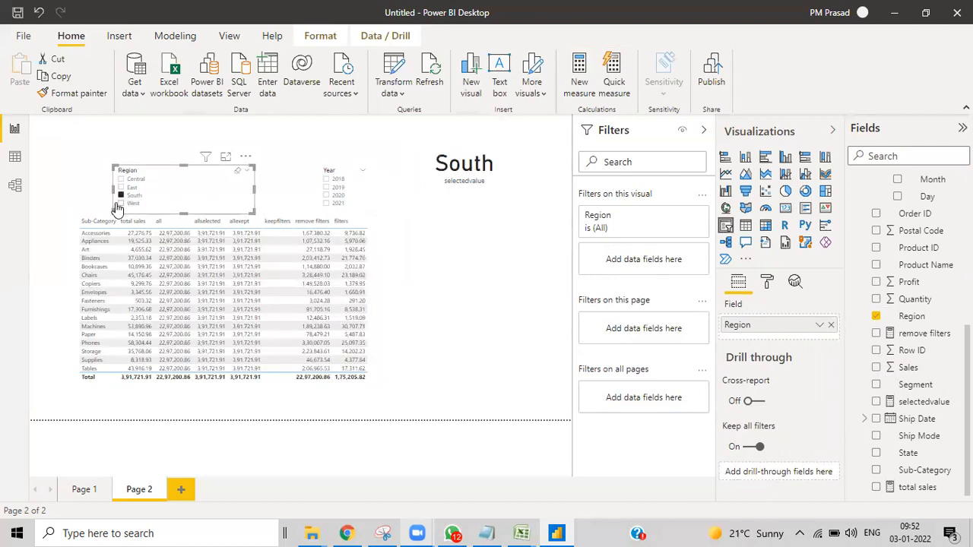
pyautogui.click(120, 204)
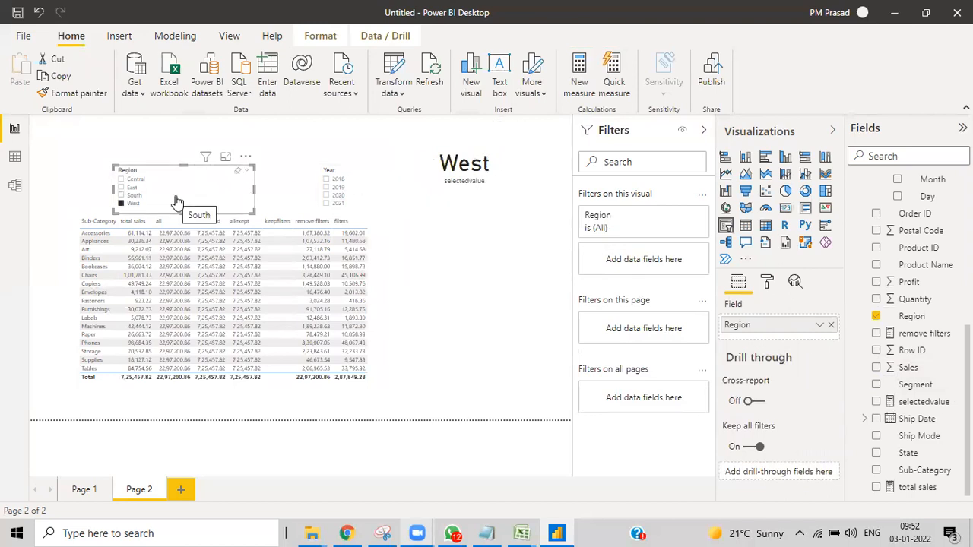
# Step: Check the card with South and West selected together in the Region slicer, and with South alone
pyautogui.keyDown('ctrl'); pyautogui.click(121, 196); pyautogui.keyUp('ctrl')
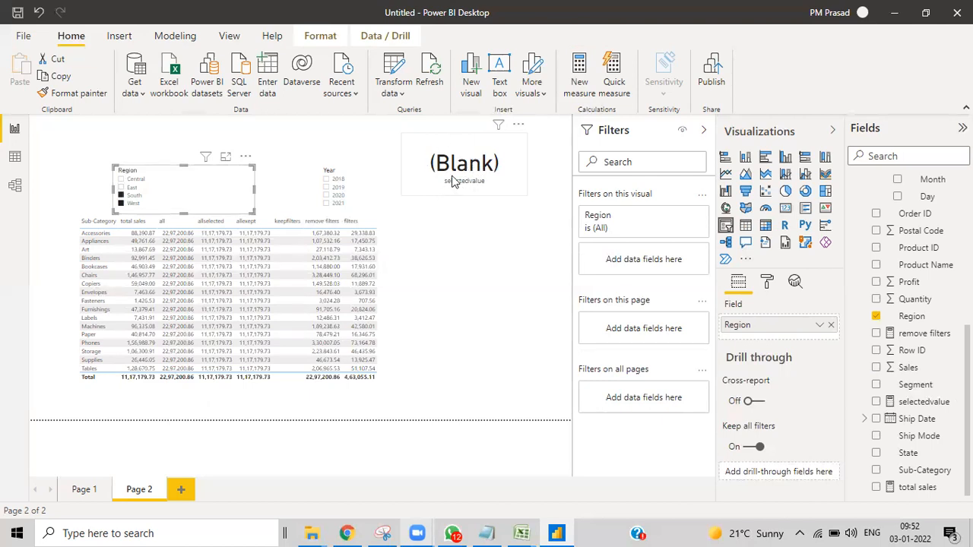
pyautogui.click(120, 204)
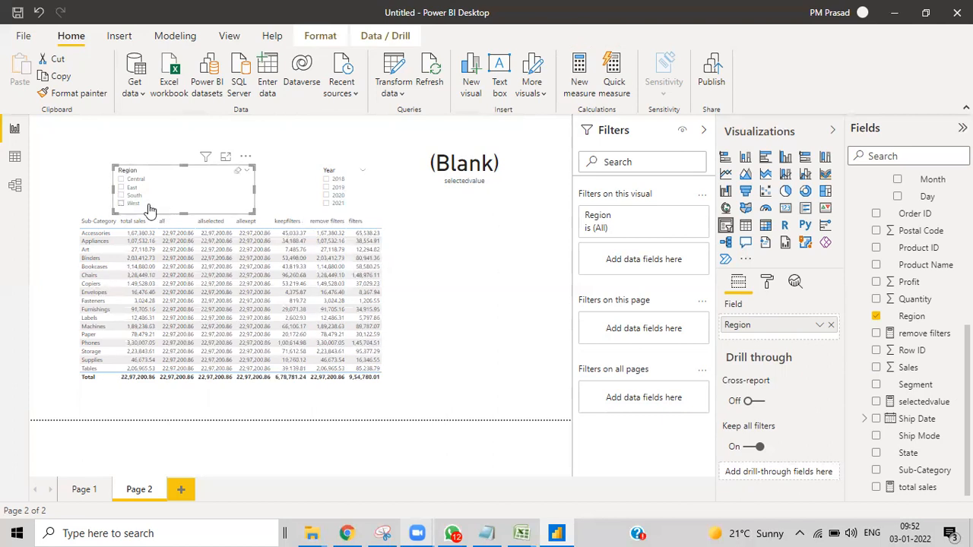
pyautogui.click(121, 196)
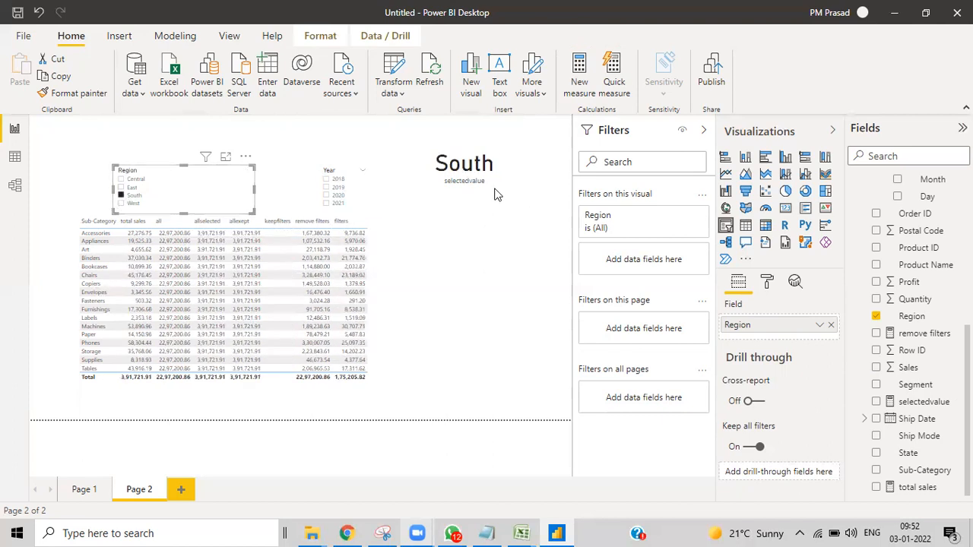
# Step: Clear South in the Region slicer to check the card with no region, and select West and South together
pyautogui.click(121, 196)
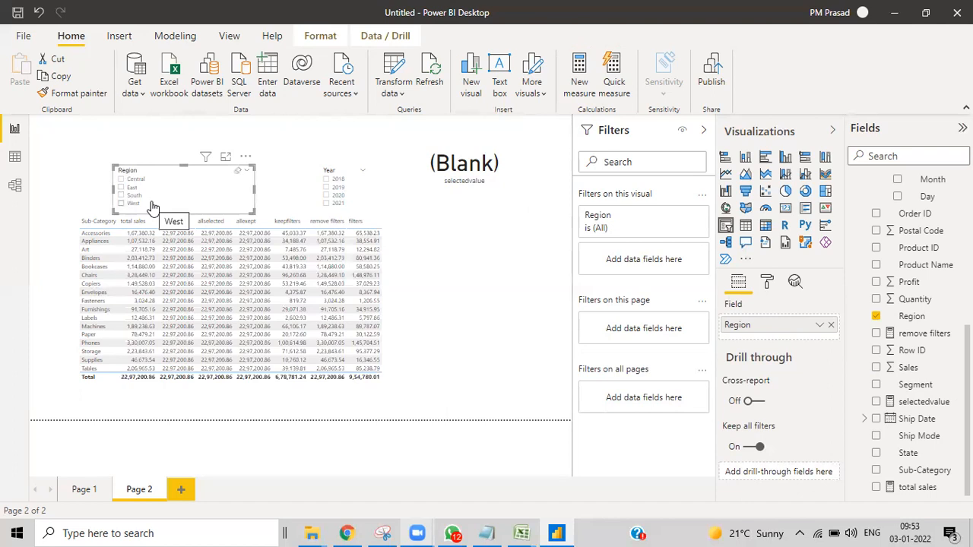
pyautogui.click(122, 203)
pyautogui.keyDown('ctrl'); pyautogui.click(121, 196); pyautogui.keyUp('ctrl')
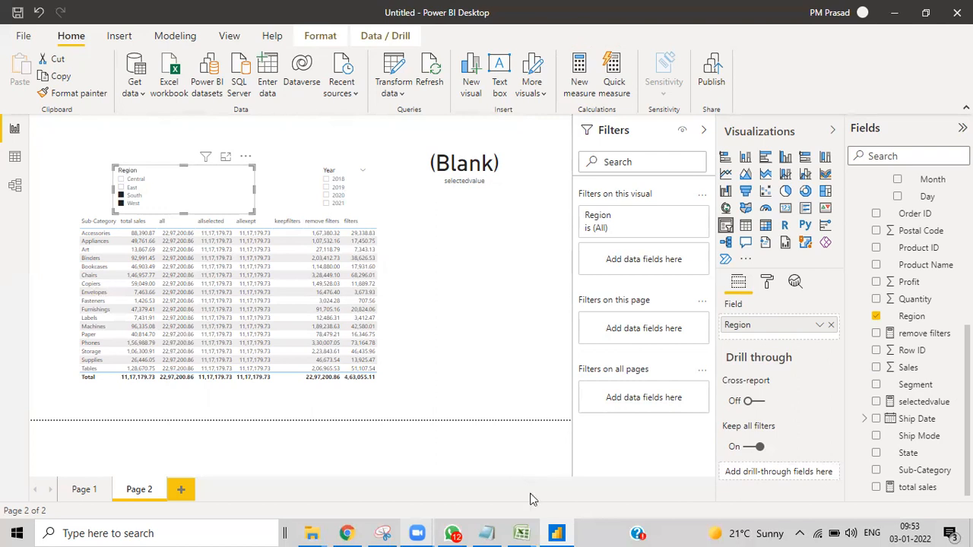
# Step: Switch to the Dax-Filter Functions workbook in Excel and review the listed filter functions with their descriptions and syntax on Sheet2
pyautogui.moveTo(531, 532)
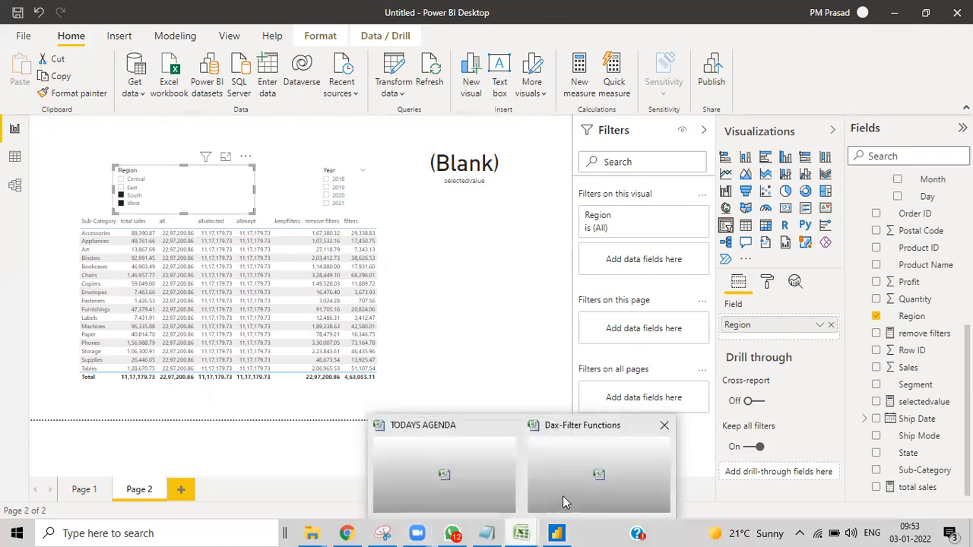
pyautogui.click(562, 495)
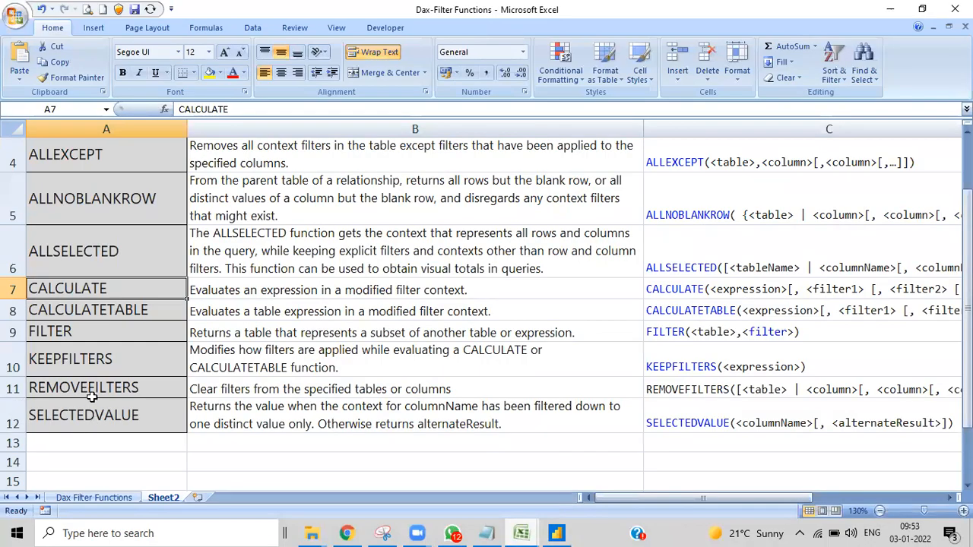
pyautogui.scroll(1, 107, 272)
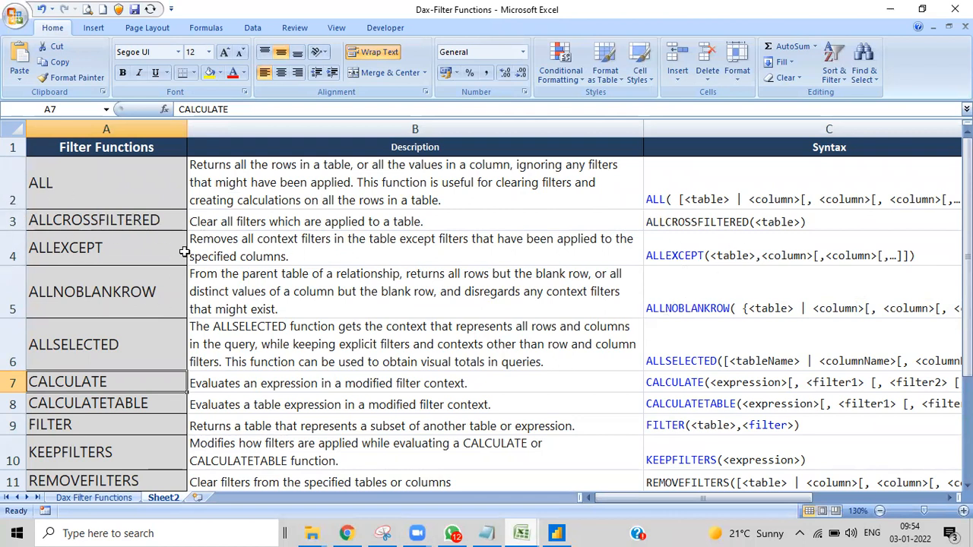
pyautogui.scroll(-3, 336, 343)
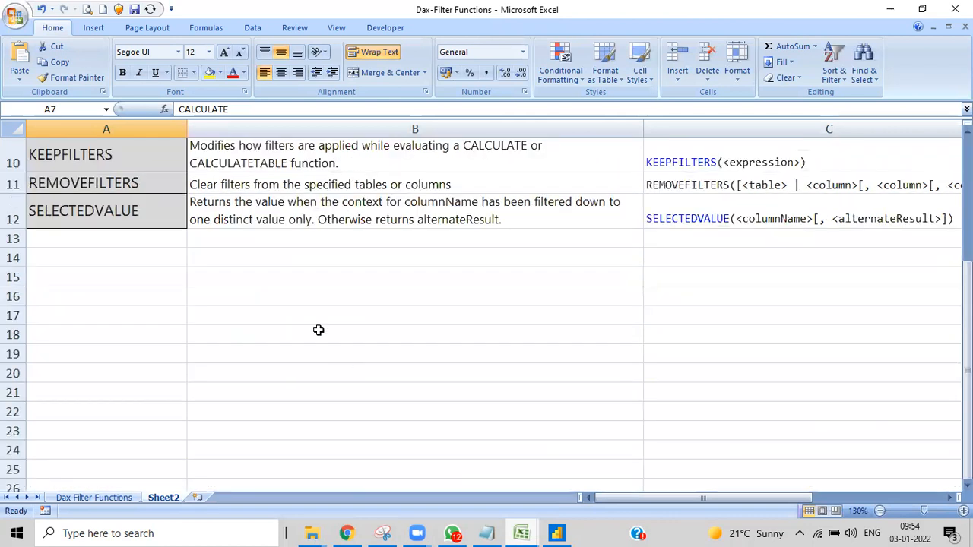
pyautogui.scroll(3, 318, 330)
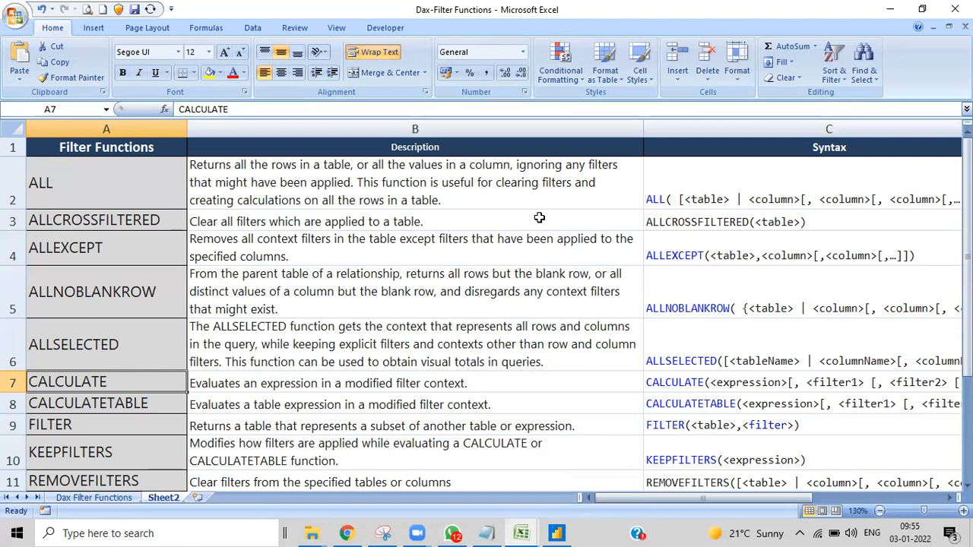
pyautogui.click(605, 31)
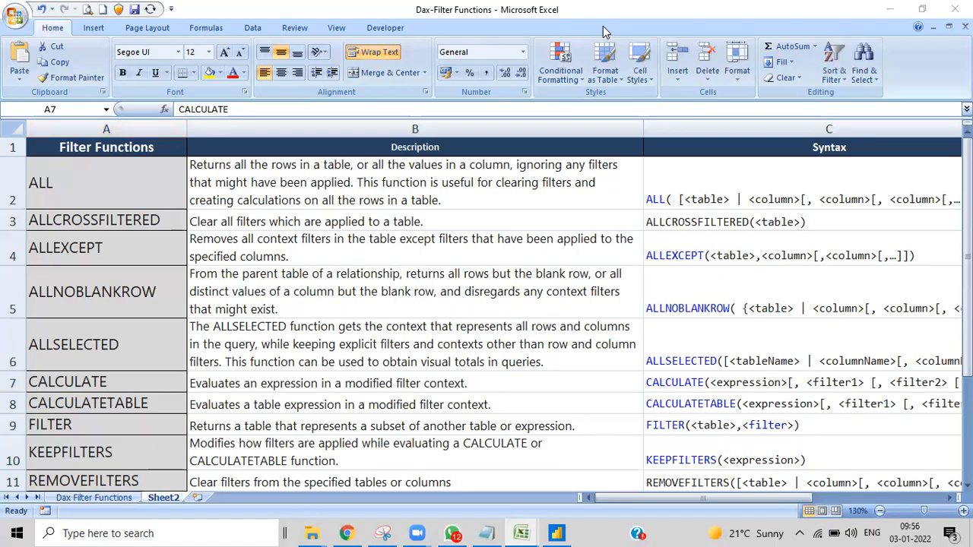